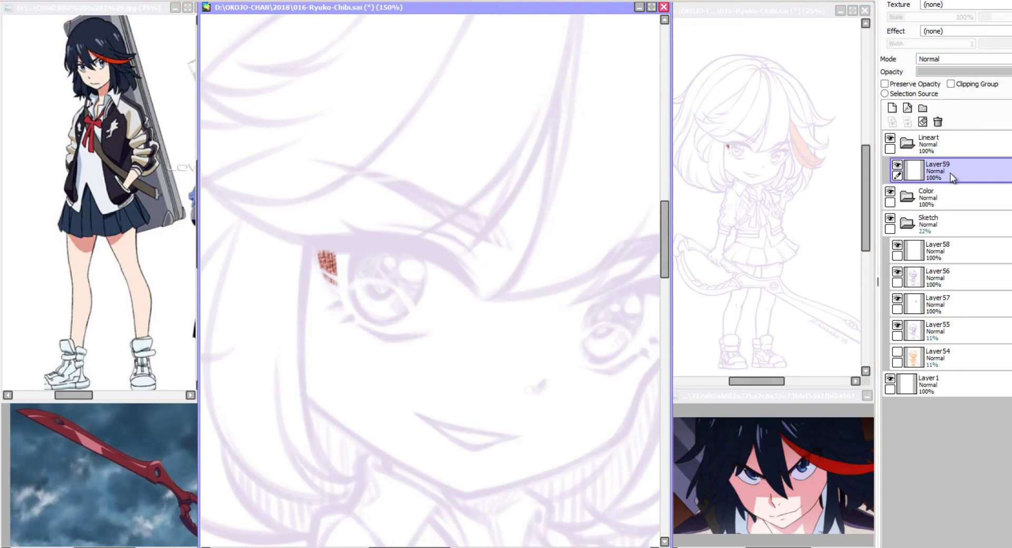
# Ink the thick upper lash line of the larger eye, including its pointed outer lashes, over the sketch.
pyautogui.press('h')
pyautogui.moveTo(388, 270)
pyautogui.mouseDown()
pyautogui.moveTo(492, 237)
pyautogui.moveTo(402, 248)
pyautogui.moveTo(524, 237)
pyautogui.moveTo(521, 225)
pyautogui.moveTo(419, 237)
pyautogui.mouseUp()
pyautogui.moveTo(560, 220); pyautogui.dragTo(517, 228)
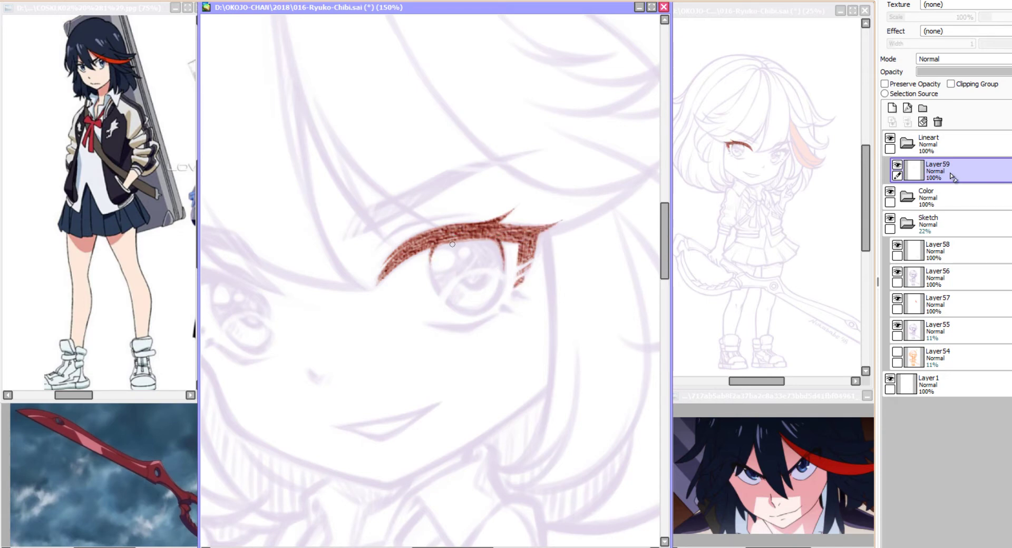
# Outline the iris of the larger eye and ink its small lower lashes and lower lid line.
pyautogui.press('Insert')
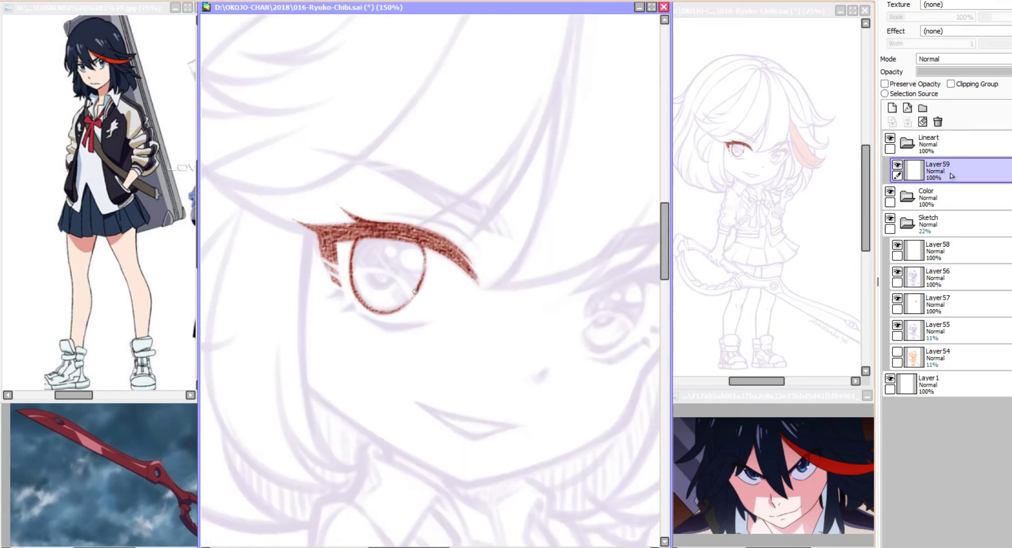
pyautogui.press('Insert')
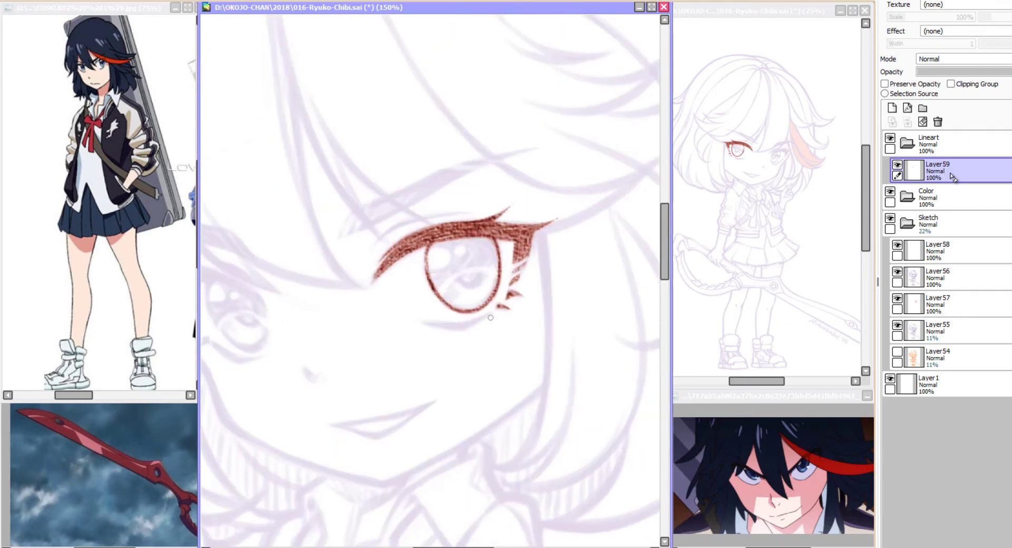
pyautogui.moveTo(462, 330); pyautogui.dragTo(467, 328)
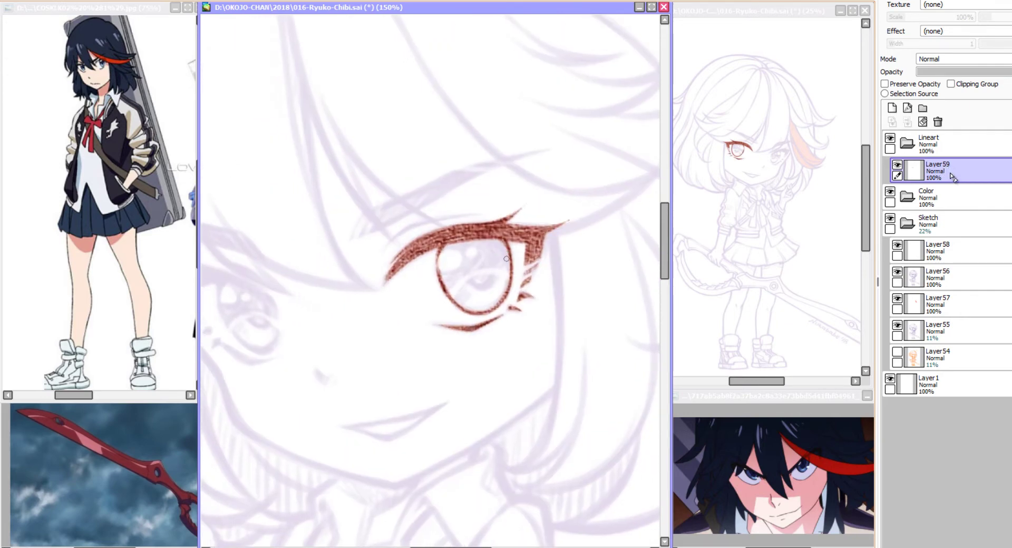
# Ink the upper lash, iris outline, lower lashes and lower lid of the eye beside the red hair streak.
pyautogui.moveTo(295, 295); pyautogui.dragTo(358, 287)
pyautogui.moveTo(232, 263)
pyautogui.mouseDown()
pyautogui.moveTo(255, 296)
pyautogui.moveTo(241, 294)
pyautogui.moveTo(235, 266)
pyautogui.mouseUp()
pyautogui.press('Insert')
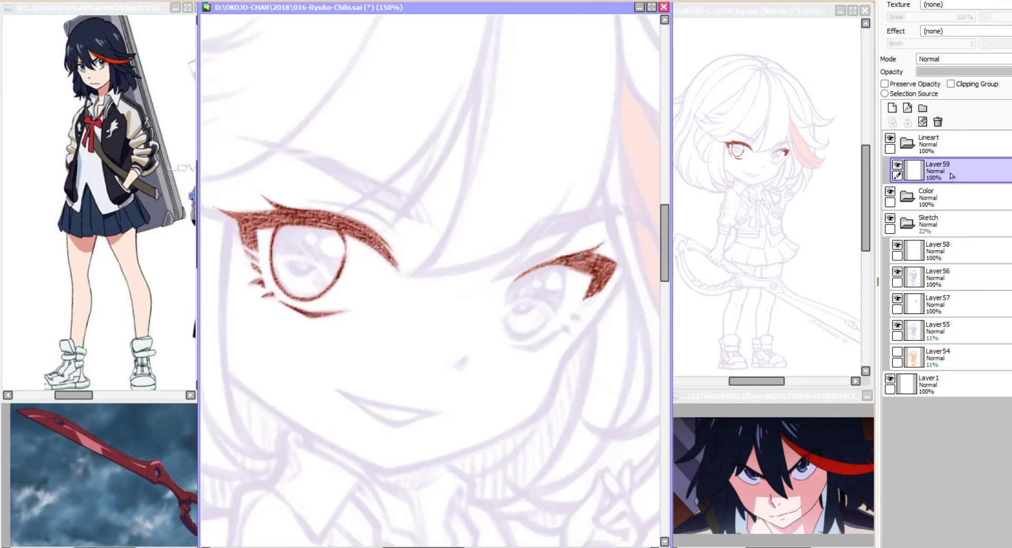
pyautogui.moveTo(580, 256); pyautogui.dragTo(533, 269)
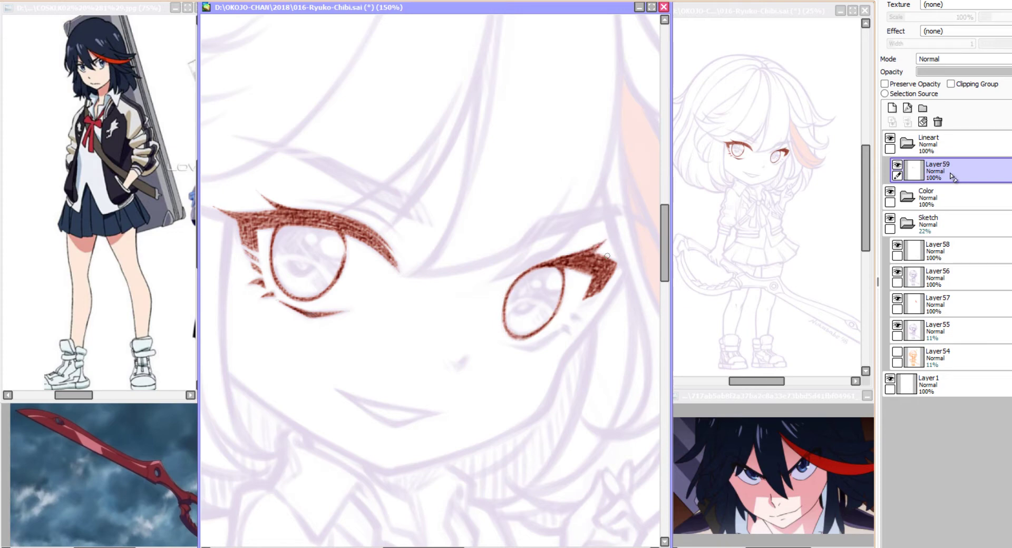
pyautogui.press('Insert')
pyautogui.press('Insert')
pyautogui.press('Insert')
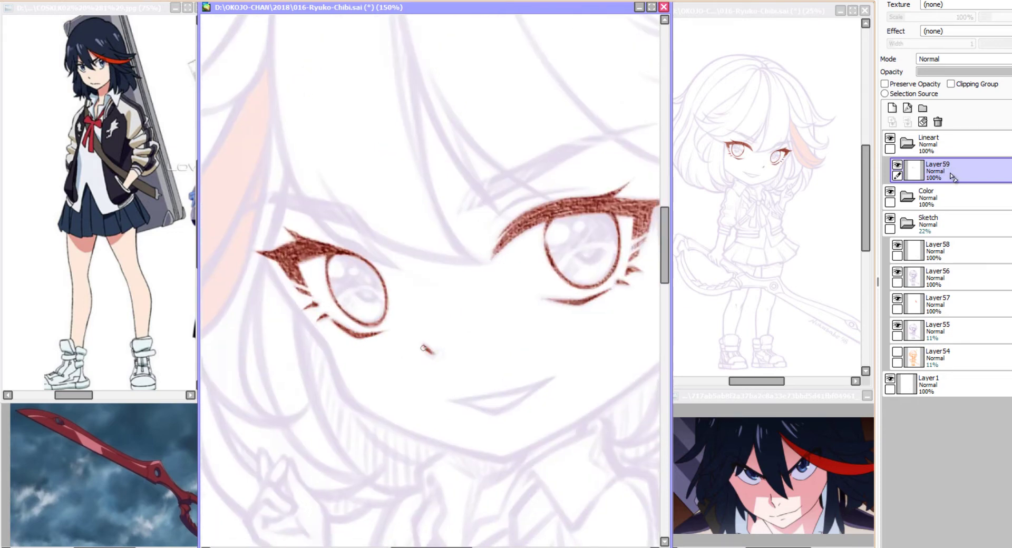
# Ink both angled eyebrows as thick tapered shapes with a few open hair strokes at their ends.
pyautogui.moveTo(431, 230)
pyautogui.mouseDown()
pyautogui.moveTo(449, 203)
pyautogui.moveTo(464, 214)
pyautogui.moveTo(429, 212)
pyautogui.moveTo(474, 192)
pyautogui.mouseUp()
pyautogui.moveTo(414, 253)
pyautogui.mouseDown()
pyautogui.moveTo(456, 218)
pyautogui.moveTo(391, 252)
pyautogui.mouseUp()
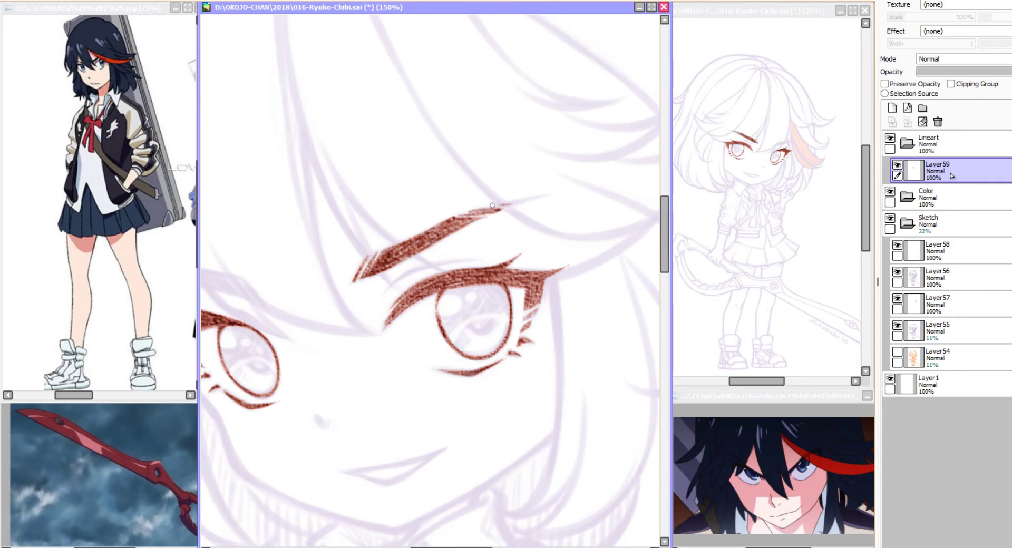
pyautogui.press('h')
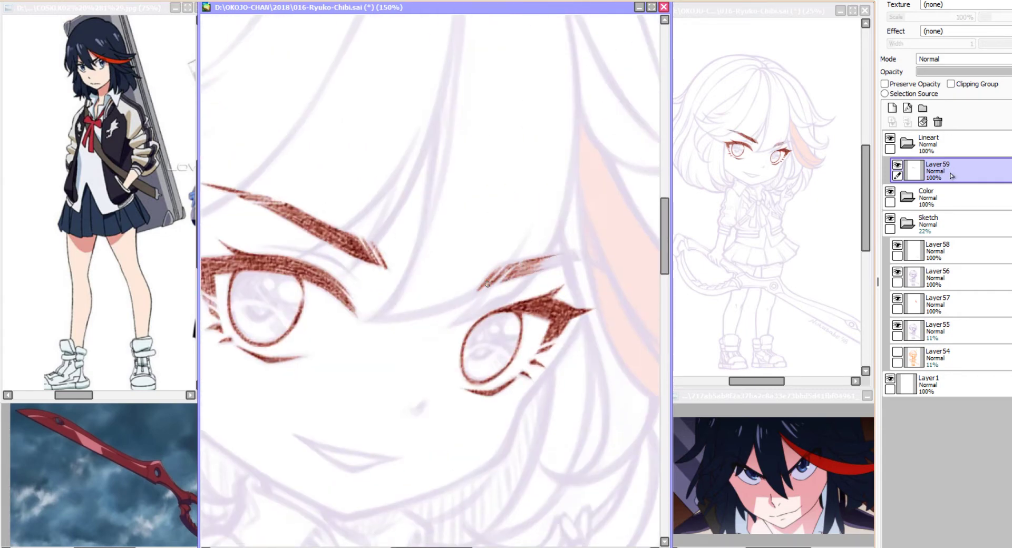
pyautogui.moveTo(558, 256); pyautogui.dragTo(493, 277)
pyautogui.press('h')
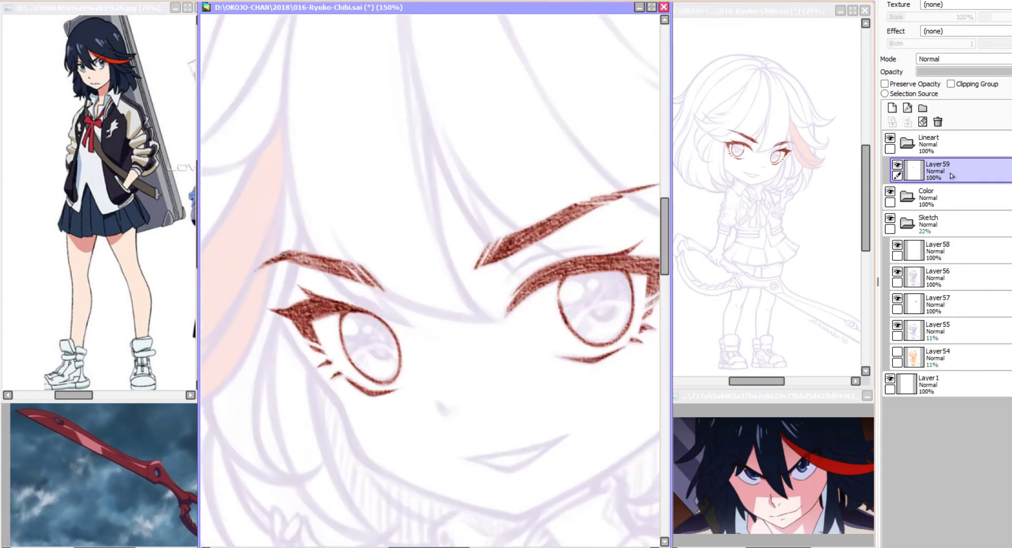
# Add a new layer above the eye lines in the Lineart folder and ink the nose and both eyelid creases.
pyautogui.hotkey('ctrl', 'shift', 'n')
pyautogui.moveTo(501, 203); pyautogui.dragTo(457, 227)
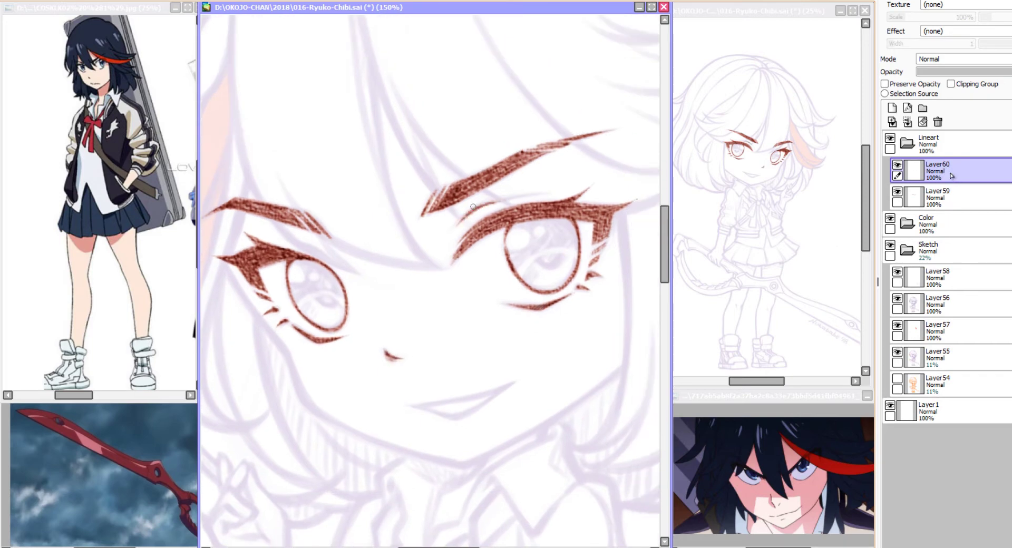
pyautogui.moveTo(559, 191); pyautogui.dragTo(452, 233)
pyautogui.press('h')
pyautogui.moveTo(569, 239); pyautogui.dragTo(526, 263)
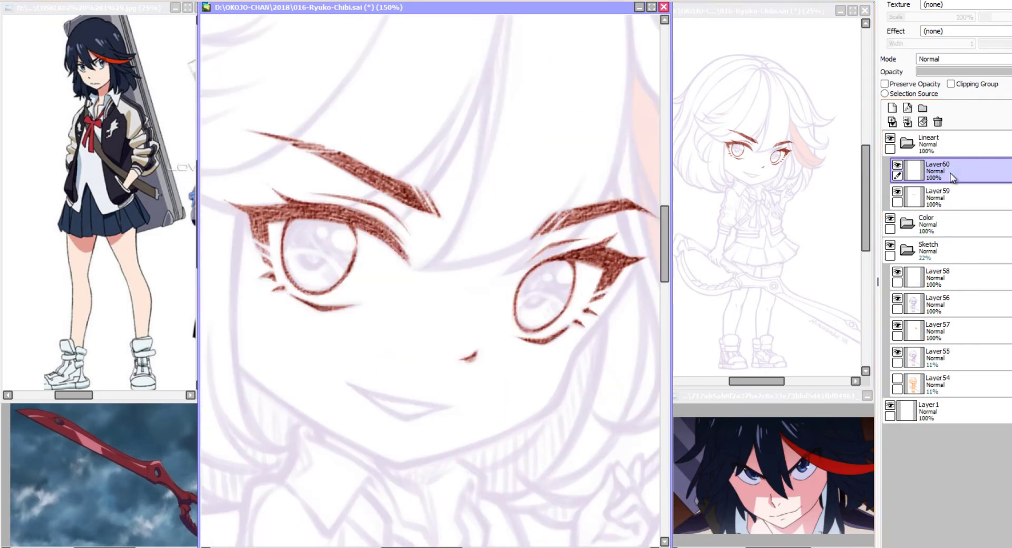
# Ink the smirking mouth and the face contour from the far cheek around the chin to the near cheek.
pyautogui.press('h')
pyautogui.moveTo(412, 407); pyautogui.dragTo(512, 380)
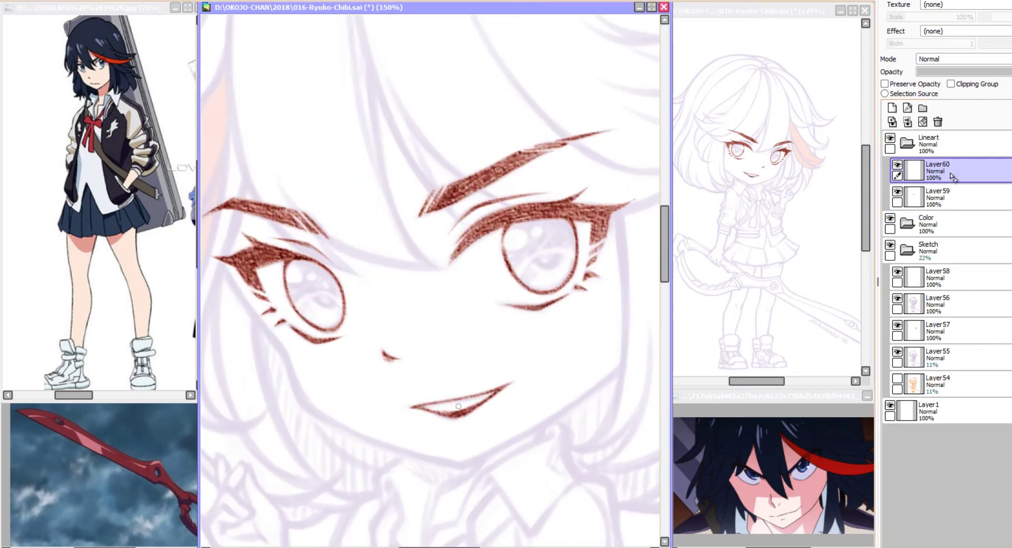
pyautogui.moveTo(231, 287)
pyautogui.mouseDown()
pyautogui.moveTo(297, 318)
pyautogui.moveTo(355, 389)
pyautogui.mouseUp()
pyautogui.moveTo(352, 387); pyautogui.dragTo(310, 311)
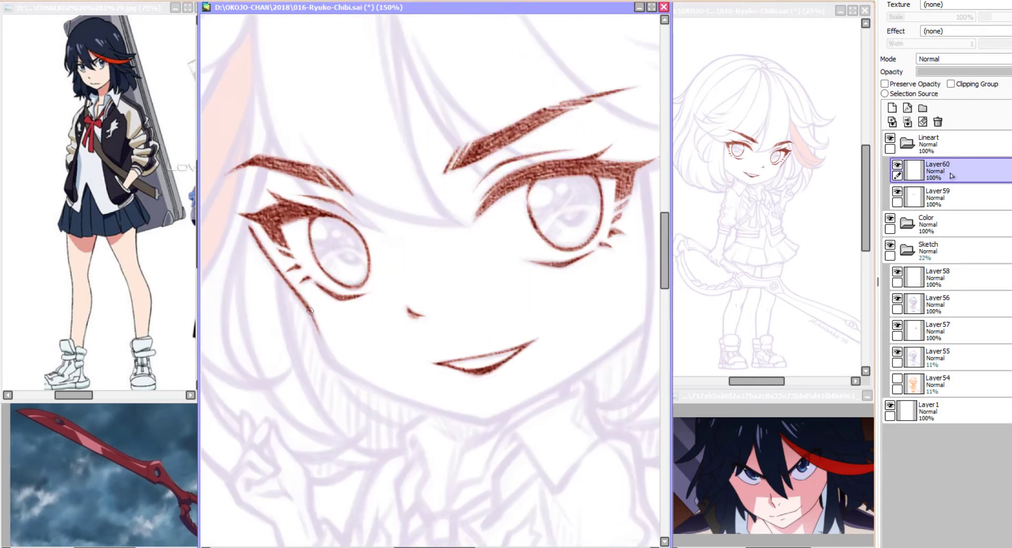
pyautogui.press('h')
pyautogui.moveTo(304, 247); pyautogui.dragTo(342, 404)
pyautogui.press('h')
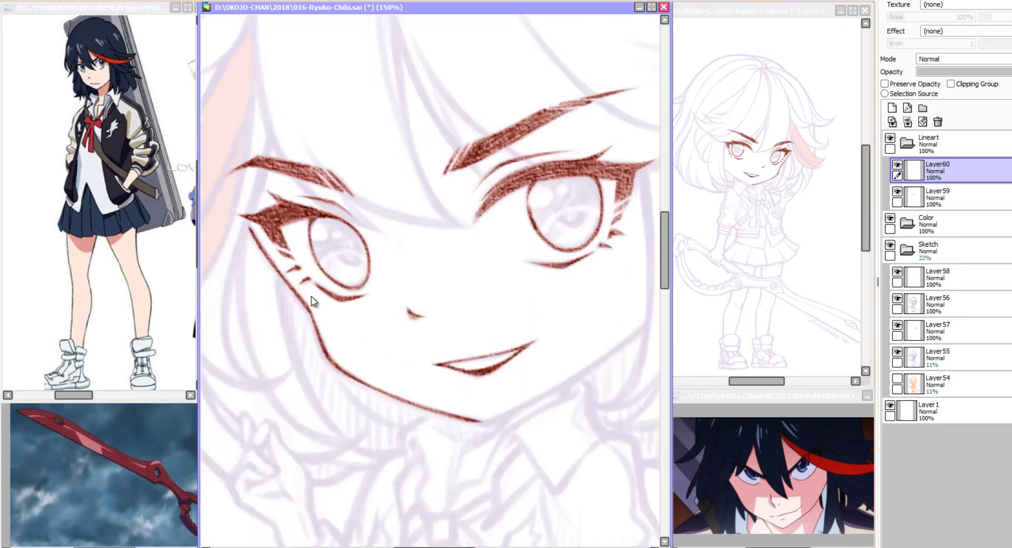
pyautogui.moveTo(390, 323); pyautogui.dragTo(311, 299)
pyautogui.moveTo(438, 379); pyautogui.dragTo(392, 394)
pyautogui.press('h')
pyautogui.moveTo(317, 280)
pyautogui.mouseDown()
pyautogui.moveTo(369, 385)
pyautogui.moveTo(406, 422)
pyautogui.mouseUp()
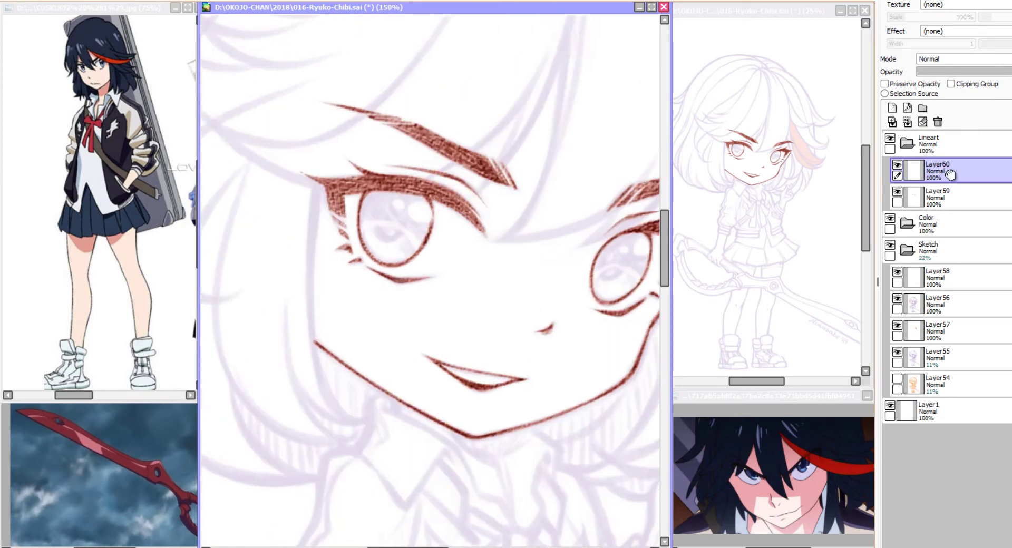
# Add another layer in the Lineart folder and ink the first hair strands hanging beside the near cheek.
pyautogui.click(892, 108)
pyautogui.press('h')
pyautogui.moveTo(389, 247)
pyautogui.mouseDown()
pyautogui.moveTo(381, 324)
pyautogui.moveTo(369, 282)
pyautogui.mouseUp()
pyautogui.moveTo(360, 361); pyautogui.dragTo(370, 426)
pyautogui.moveTo(527, 368); pyautogui.dragTo(379, 313)
pyautogui.moveTo(487, 295); pyautogui.dragTo(423, 357)
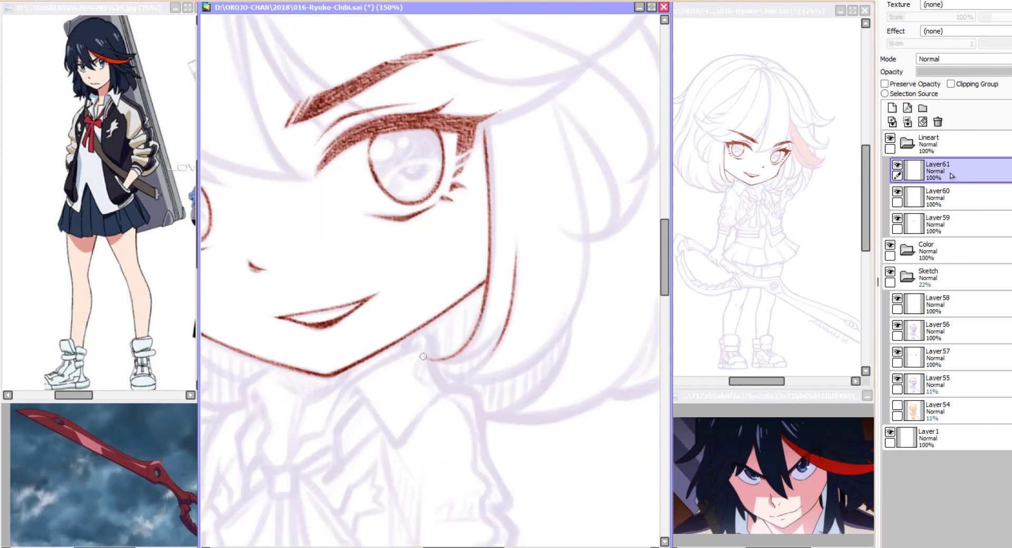
# Ink the long lock beside the near cheek down to its overlapping pointed tips.
pyautogui.moveTo(506, 327)
pyautogui.mouseDown()
pyautogui.moveTo(428, 358)
pyautogui.moveTo(442, 381)
pyautogui.mouseUp()
pyautogui.press('h')
pyautogui.moveTo(390, 237); pyautogui.dragTo(390, 324)
pyautogui.moveTo(337, 199)
pyautogui.mouseDown()
pyautogui.moveTo(303, 363)
pyautogui.moveTo(338, 443)
pyautogui.mouseUp()
pyautogui.press('h')
pyautogui.moveTo(535, 348); pyautogui.dragTo(449, 393)
pyautogui.scroll(-3, 496, 317)
pyautogui.moveTo(505, 282)
pyautogui.mouseDown()
pyautogui.moveTo(492, 326)
pyautogui.moveTo(428, 357)
pyautogui.mouseUp()
pyautogui.scroll(-2, 496, 316)
pyautogui.moveTo(505, 307); pyautogui.dragTo(443, 354)
pyautogui.press('h')
# Ink the outer hair tips along the lower edge of the bob on the near side of the face.
pyautogui.scroll(3, 369, 264)
pyautogui.moveTo(310, 173); pyautogui.dragTo(280, 294)
pyautogui.moveTo(295, 255); pyautogui.dragTo(285, 315)
pyautogui.moveTo(287, 285); pyautogui.dragTo(382, 387)
pyautogui.scroll(2, 337, 324)
pyautogui.moveTo(337, 324); pyautogui.dragTo(306, 239)
pyautogui.press('h')
pyautogui.moveTo(549, 305); pyautogui.dragTo(517, 363)
pyautogui.press('h')
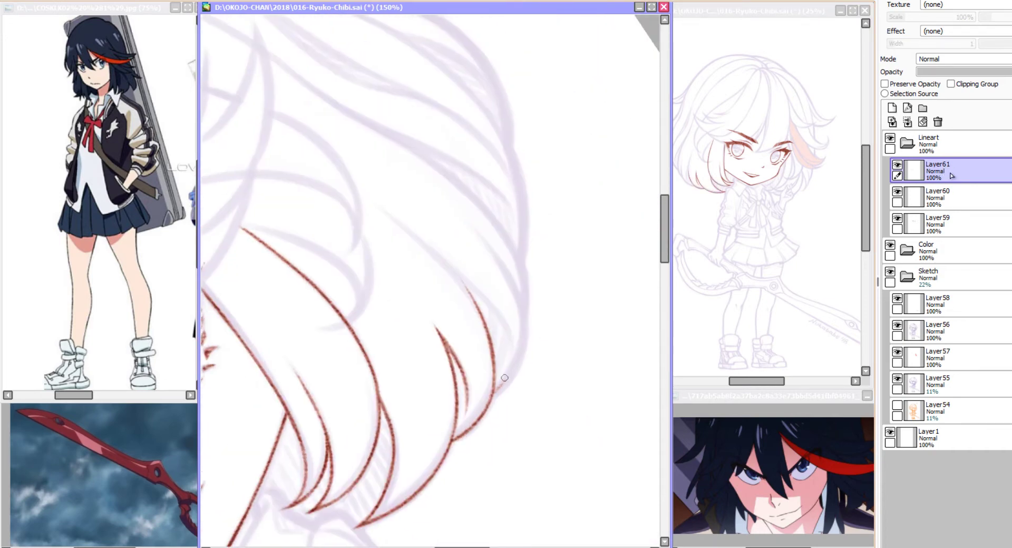
# Ink the short tapered strands rising from the lower tips of the near-side hair.
pyautogui.scroll(3, 417, 343)
pyautogui.moveTo(417, 343); pyautogui.dragTo(430, 422)
pyautogui.press('h')
pyautogui.moveTo(492, 285); pyautogui.dragTo(439, 419)
pyautogui.press('h')
pyautogui.moveTo(354, 337)
pyautogui.mouseDown()
pyautogui.moveTo(337, 390)
pyautogui.moveTo(406, 428)
pyautogui.mouseUp()
pyautogui.scroll(2, 370, 309)
pyautogui.moveTo(369, 308); pyautogui.dragTo(389, 443)
pyautogui.scroll(3, 389, 443)
# Ink the long S-curved strands running up through the near-side hair towards the fringe.
pyautogui.moveTo(393, 232); pyautogui.dragTo(390, 458)
pyautogui.scroll(-3, 374, 384)
pyautogui.moveTo(371, 255); pyautogui.dragTo(352, 443)
pyautogui.scroll(3, 352, 443)
pyautogui.moveTo(336, 124)
pyautogui.mouseDown()
pyautogui.moveTo(350, 296)
pyautogui.moveTo(340, 314)
pyautogui.mouseUp()
pyautogui.moveTo(348, 279); pyautogui.dragTo(328, 374)
pyautogui.scroll(-3, 328, 373)
pyautogui.moveTo(324, 316); pyautogui.dragTo(298, 419)
pyautogui.scroll(3, 298, 419)
pyautogui.moveTo(291, 334); pyautogui.dragTo(267, 403)
pyautogui.scroll(-3, 267, 404)
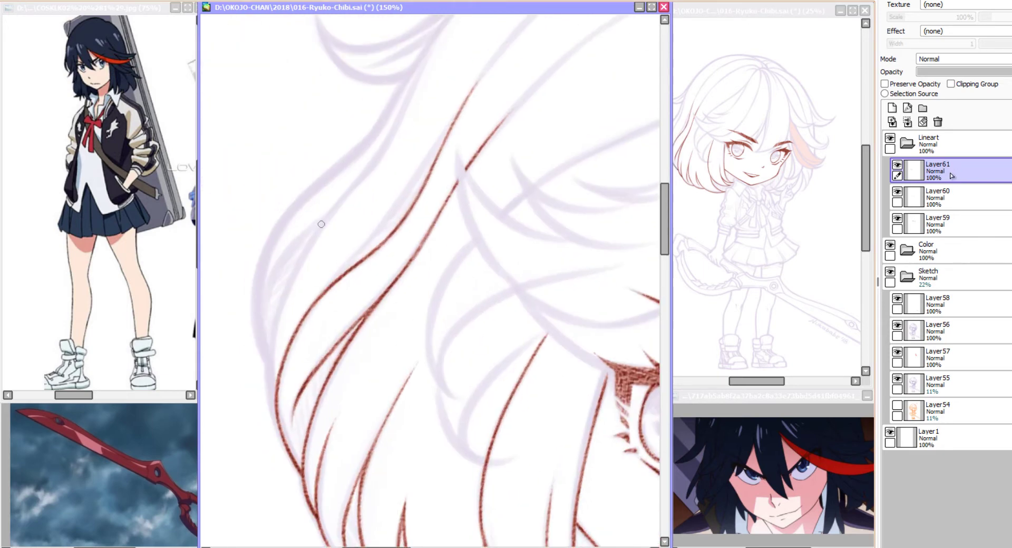
# Ink the bulging outer edge of the near-side hair with its inner parallel strand.
pyautogui.moveTo(324, 222); pyautogui.dragTo(269, 353)
pyautogui.moveTo(276, 314); pyautogui.dragTo(269, 372)
pyautogui.scroll(-3, 269, 373)
pyautogui.moveTo(315, 258); pyautogui.dragTo(266, 373)
pyautogui.moveTo(282, 321); pyautogui.dragTo(264, 419)
pyautogui.scroll(3, 264, 419)
pyautogui.scroll(-3, 316, 369)
# Extend the outermost strands of the near-side hair up to the base of the outward flick.
pyautogui.moveTo(384, 241); pyautogui.dragTo(376, 354)
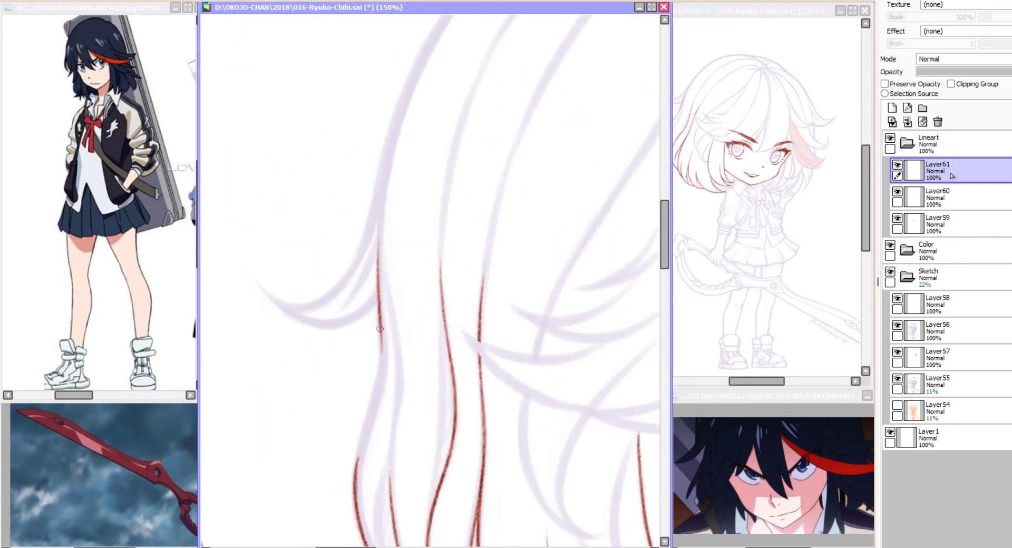
pyautogui.scroll(-3, 377, 354)
pyautogui.moveTo(389, 277); pyautogui.dragTo(356, 435)
pyautogui.moveTo(386, 199)
pyautogui.mouseDown()
pyautogui.moveTo(407, 326)
pyautogui.moveTo(392, 488)
pyautogui.mouseUp()
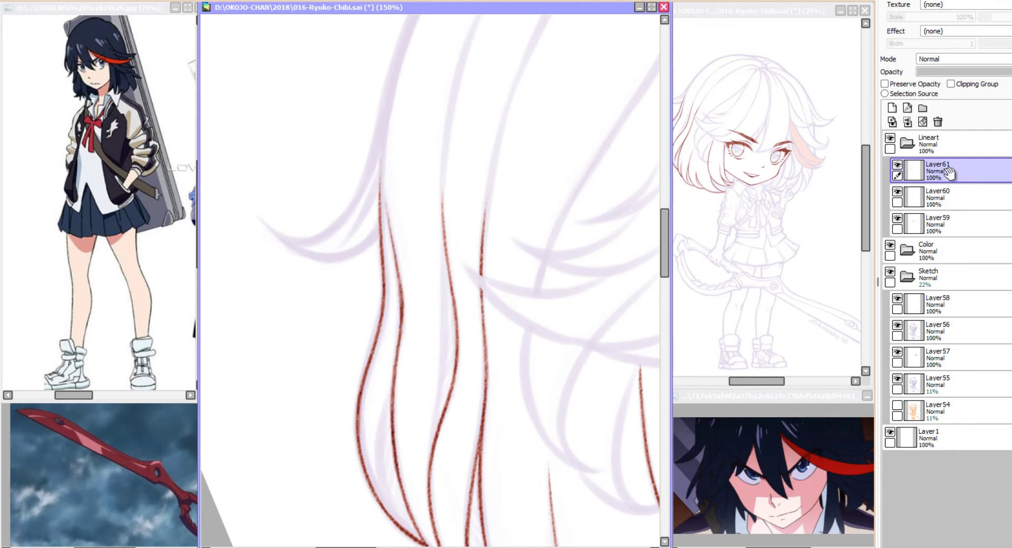
pyautogui.scroll(-3, 393, 488)
pyautogui.moveTo(369, 309); pyautogui.dragTo(365, 419)
pyautogui.scroll(-3, 365, 419)
pyautogui.scroll(3, 365, 419)
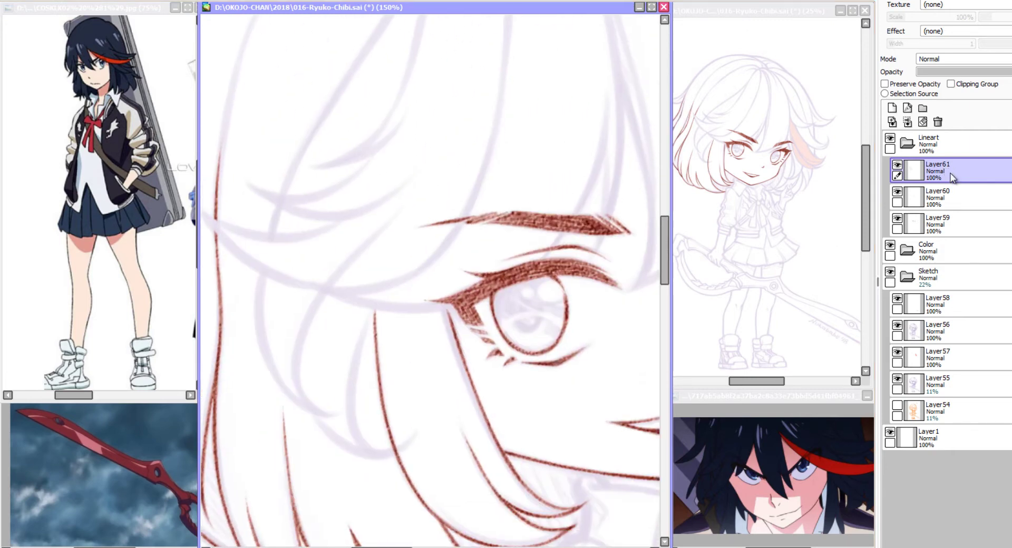
# Ink the pointed lower tips of the central fringe lock where it crosses the brow.
pyautogui.scroll(3, 367, 378)
pyautogui.moveTo(342, 271); pyautogui.dragTo(359, 361)
pyautogui.moveTo(345, 316)
pyautogui.mouseDown()
pyautogui.moveTo(414, 440)
pyautogui.moveTo(364, 440)
pyautogui.mouseUp()
pyautogui.moveTo(331, 243); pyautogui.dragTo(335, 364)
pyautogui.moveTo(362, 411); pyautogui.dragTo(346, 440)
# Ink the paired strands of the central fringe lock from the crown down to its tips at the brow.
pyautogui.scroll(6, 368, 378)
pyautogui.moveTo(427, 167)
pyautogui.mouseDown()
pyautogui.moveTo(387, 202)
pyautogui.moveTo(365, 279)
pyautogui.mouseUp()
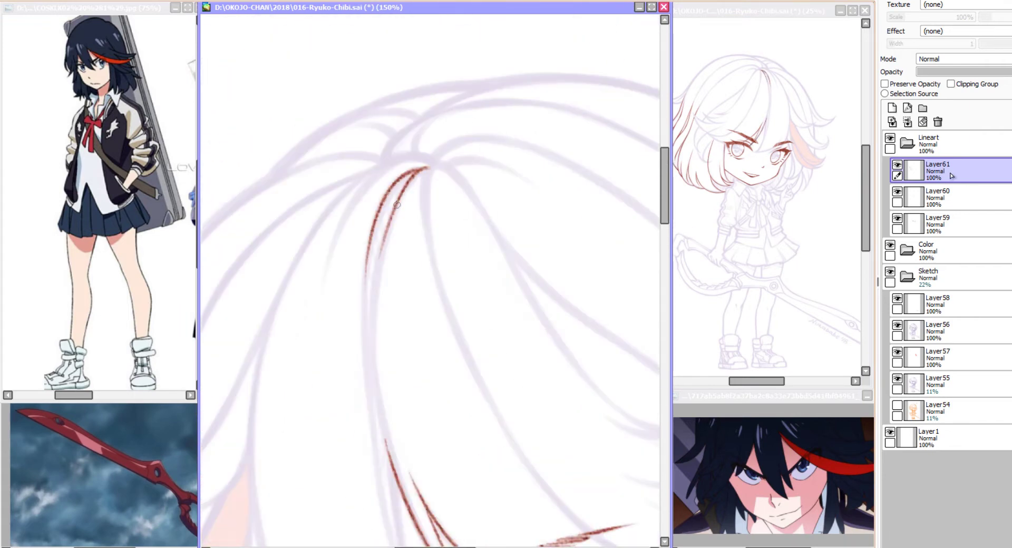
pyautogui.scroll(-2, 365, 278)
pyautogui.moveTo(363, 166); pyautogui.dragTo(351, 287)
pyautogui.moveTo(353, 221); pyautogui.dragTo(364, 335)
pyautogui.moveTo(364, 293); pyautogui.dragTo(393, 419)
pyautogui.scroll(-3, 363, 322)
pyautogui.moveTo(349, 232); pyautogui.dragTo(392, 445)
pyautogui.scroll(3, 379, 316)
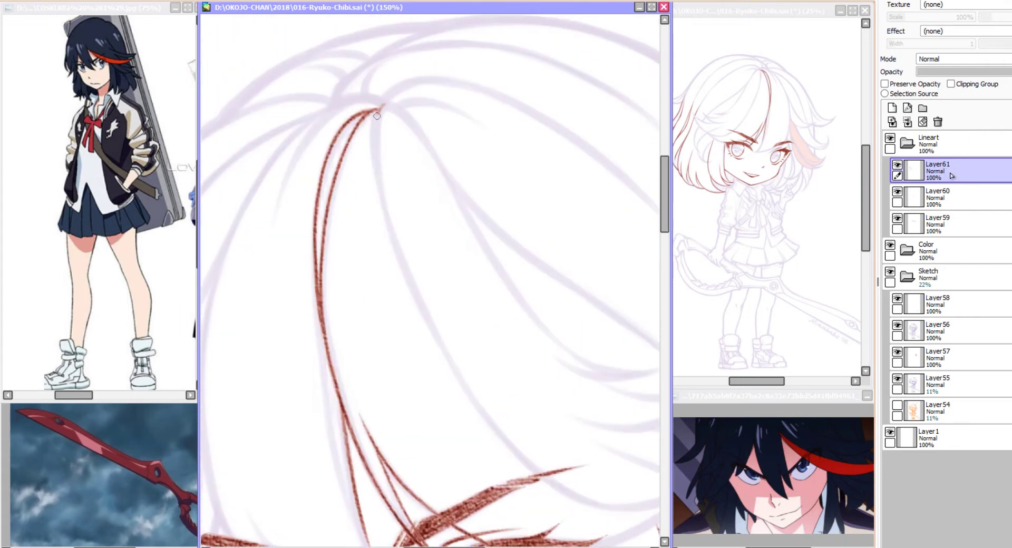
# Ink the fringe strand sweeping from the crown over the larger eye to its outer tip.
pyautogui.moveTo(383, 104)
pyautogui.mouseDown()
pyautogui.moveTo(395, 244)
pyautogui.moveTo(416, 187)
pyautogui.moveTo(326, 279)
pyautogui.mouseUp()
pyautogui.scroll(-4, 416, 187)
pyautogui.moveTo(334, 222); pyautogui.dragTo(329, 368)
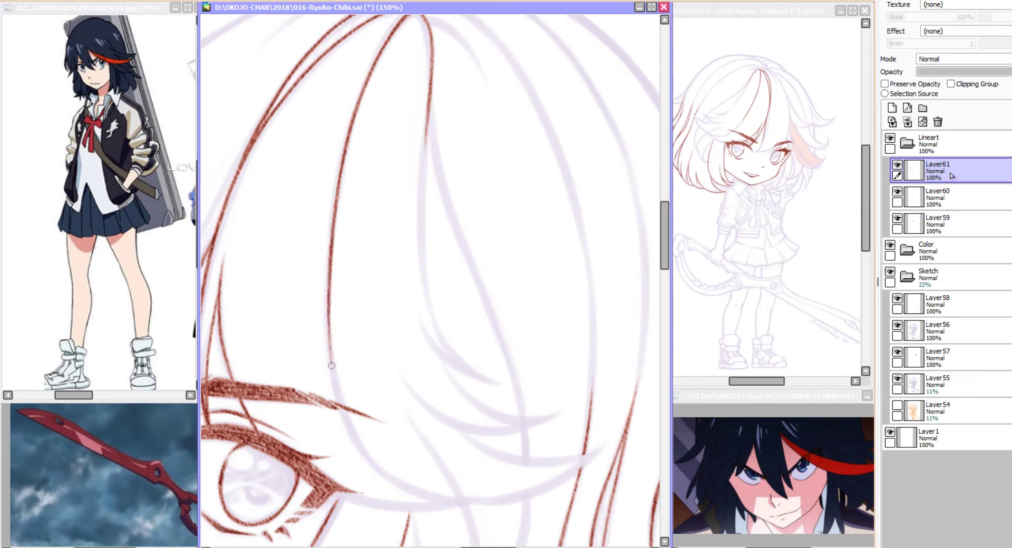
pyautogui.moveTo(329, 314); pyautogui.dragTo(375, 462)
pyautogui.moveTo(369, 422); pyautogui.dragTo(653, 401)
pyautogui.moveTo(355, 334); pyautogui.dragTo(317, 411)
pyautogui.moveTo(295, 277); pyautogui.dragTo(320, 407)
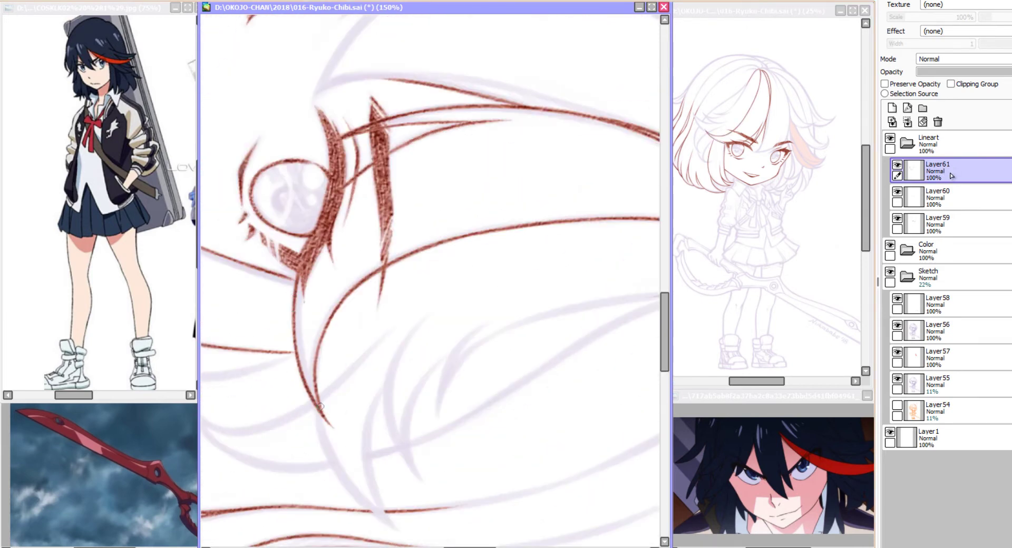
pyautogui.scroll(-2, 331, 387)
pyautogui.moveTo(316, 340)
pyautogui.mouseDown()
pyautogui.moveTo(373, 443)
pyautogui.moveTo(396, 459)
pyautogui.mouseUp()
# Ink the layered, curved flick tips of the side fringe above the larger eye.
pyautogui.moveTo(426, 245)
pyautogui.mouseDown()
pyautogui.moveTo(388, 338)
pyautogui.moveTo(416, 407)
pyautogui.mouseUp()
pyautogui.moveTo(449, 285); pyautogui.dragTo(417, 408)
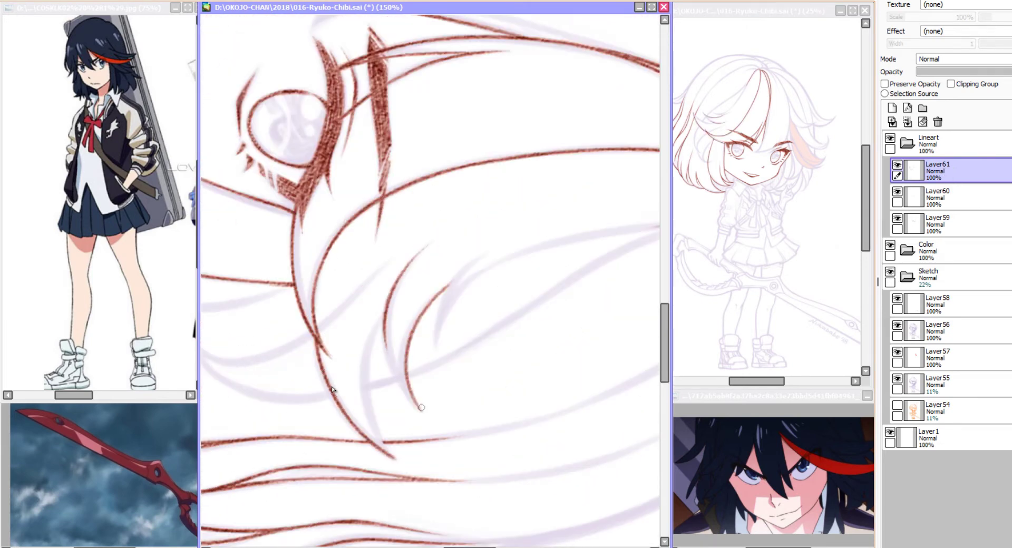
pyautogui.moveTo(385, 312)
pyautogui.mouseDown()
pyautogui.moveTo(362, 392)
pyautogui.moveTo(397, 463)
pyautogui.mouseUp()
pyautogui.press('Delete')
pyautogui.press('Delete')
pyautogui.press('Delete')
pyautogui.moveTo(408, 325)
pyautogui.mouseDown()
pyautogui.moveTo(401, 417)
pyautogui.moveTo(424, 434)
pyautogui.mouseUp()
pyautogui.moveTo(429, 320)
pyautogui.mouseDown()
pyautogui.moveTo(410, 400)
pyautogui.moveTo(422, 424)
pyautogui.mouseUp()
# Ink the strand branching off the side fringe lock below the crown and running down to the flicked tips.
pyautogui.press('End')
pyautogui.press('End')
pyautogui.press('End')
pyautogui.moveTo(443, 200)
pyautogui.mouseDown()
pyautogui.moveTo(438, 377)
pyautogui.moveTo(479, 339)
pyautogui.mouseUp()
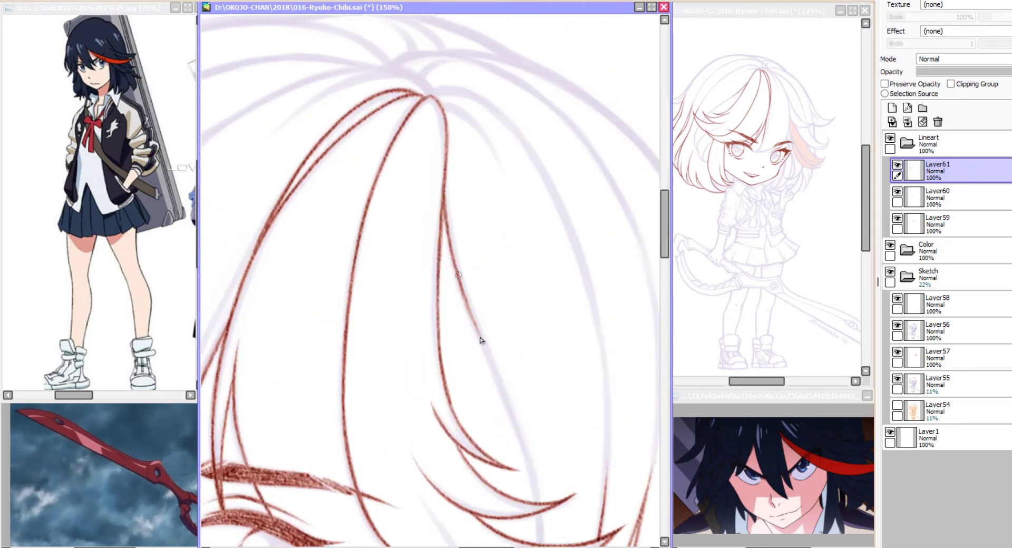
pyautogui.press('End')
pyautogui.press('End')
pyautogui.press('End')
# Ink the curved locks hanging below the side fringe, ending in pointed tips beside the larger eye.
pyautogui.moveTo(457, 258)
pyautogui.mouseDown()
pyautogui.moveTo(476, 331)
pyautogui.moveTo(446, 369)
pyautogui.mouseUp()
pyautogui.moveTo(408, 307); pyautogui.dragTo(394, 359)
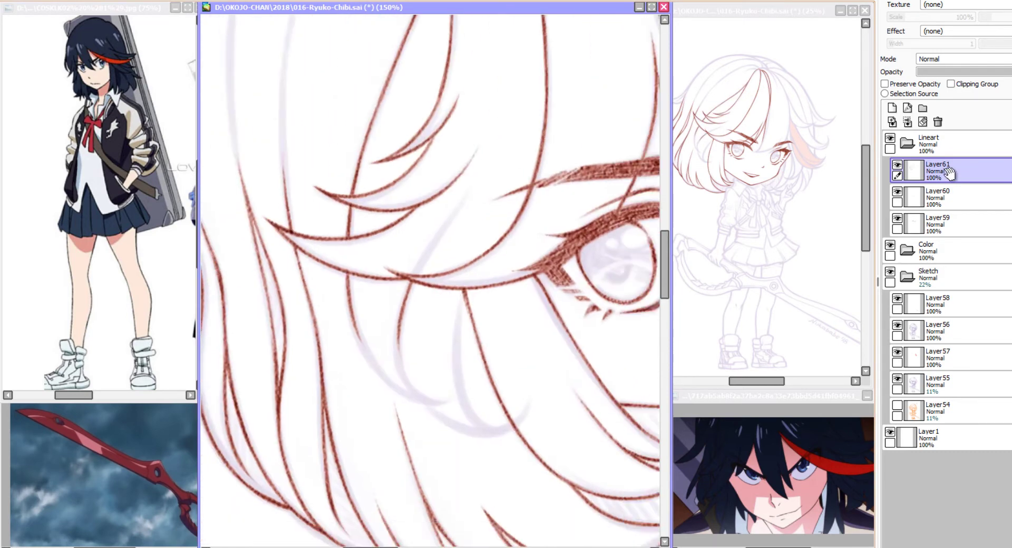
pyautogui.press('End')
pyautogui.moveTo(405, 324); pyautogui.dragTo(451, 394)
pyautogui.press('End')
pyautogui.moveTo(345, 248); pyautogui.dragTo(321, 361)
pyautogui.moveTo(440, 315)
pyautogui.mouseDown()
pyautogui.moveTo(369, 354)
pyautogui.moveTo(338, 407)
pyautogui.mouseUp()
pyautogui.press('End')
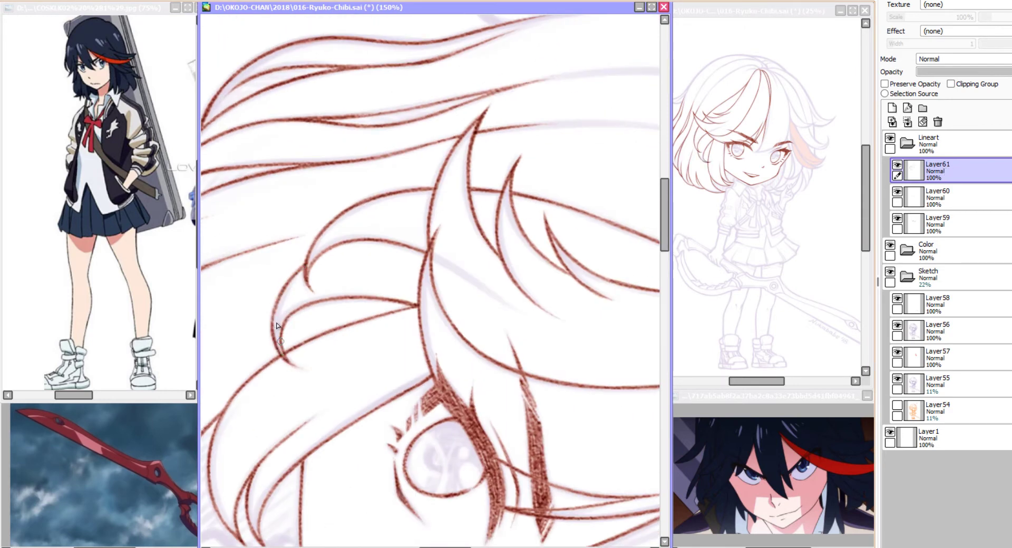
pyautogui.moveTo(280, 341); pyautogui.dragTo(293, 366)
pyautogui.press('End')
pyautogui.press('End')
# Ink the two long strands curving from the crown down the near side of the head.
pyautogui.moveTo(548, 127); pyautogui.dragTo(500, 177)
pyautogui.moveTo(490, 136)
pyautogui.mouseDown()
pyautogui.moveTo(429, 213)
pyautogui.moveTo(369, 326)
pyautogui.mouseUp()
pyautogui.press('End')
pyautogui.moveTo(373, 275); pyautogui.dragTo(351, 414)
pyautogui.moveTo(362, 136)
pyautogui.mouseDown()
pyautogui.moveTo(337, 214)
pyautogui.moveTo(314, 375)
pyautogui.mouseUp()
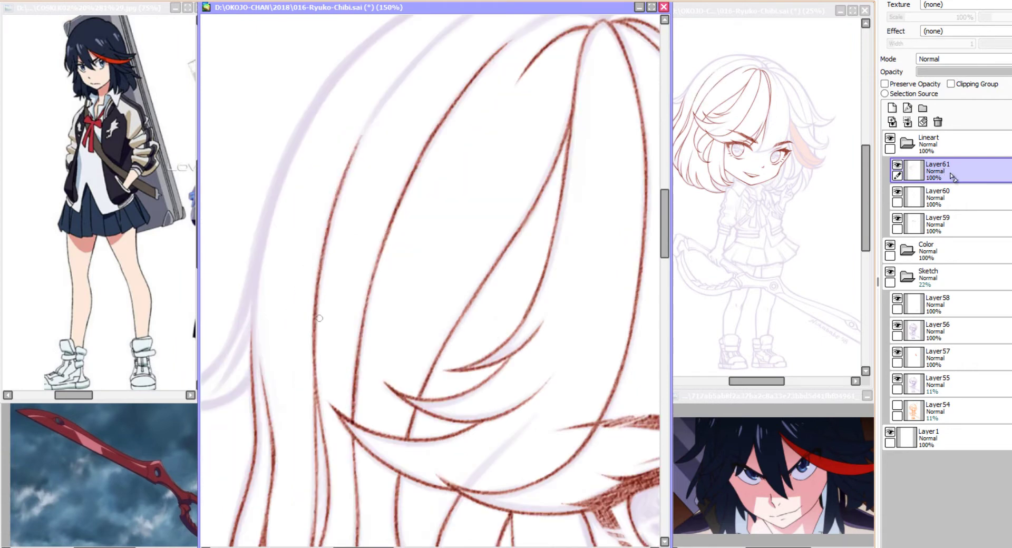
# Ink the outer head contour on the near side and the pointed outward hair flick below it.
pyautogui.moveTo(315, 108); pyautogui.dragTo(254, 250)
pyautogui.moveTo(300, 133)
pyautogui.mouseDown()
pyautogui.moveTo(261, 223)
pyautogui.moveTo(267, 288)
pyautogui.mouseUp()
pyautogui.press('End')
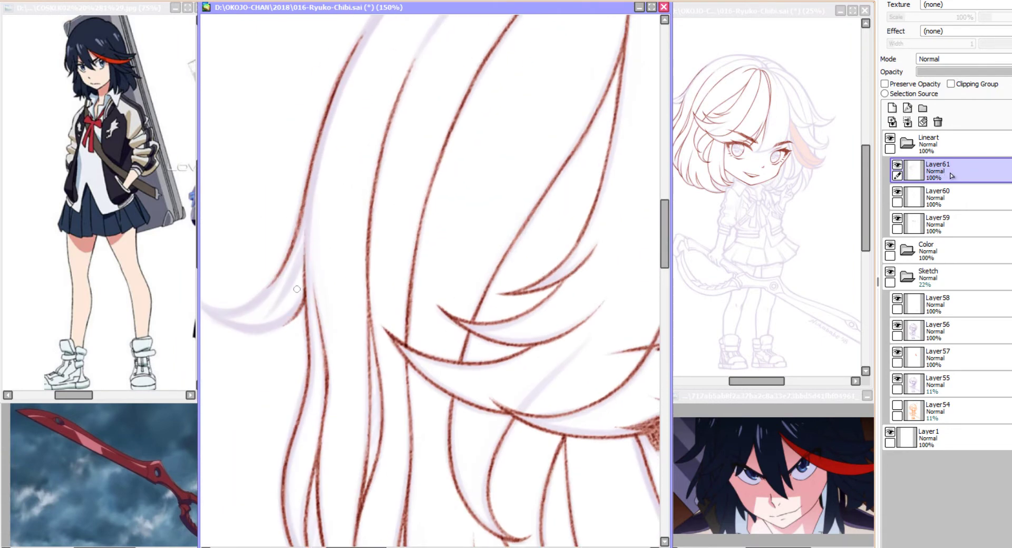
pyautogui.moveTo(305, 234); pyautogui.dragTo(284, 300)
pyautogui.press('End')
pyautogui.moveTo(438, 309); pyautogui.dragTo(544, 272)
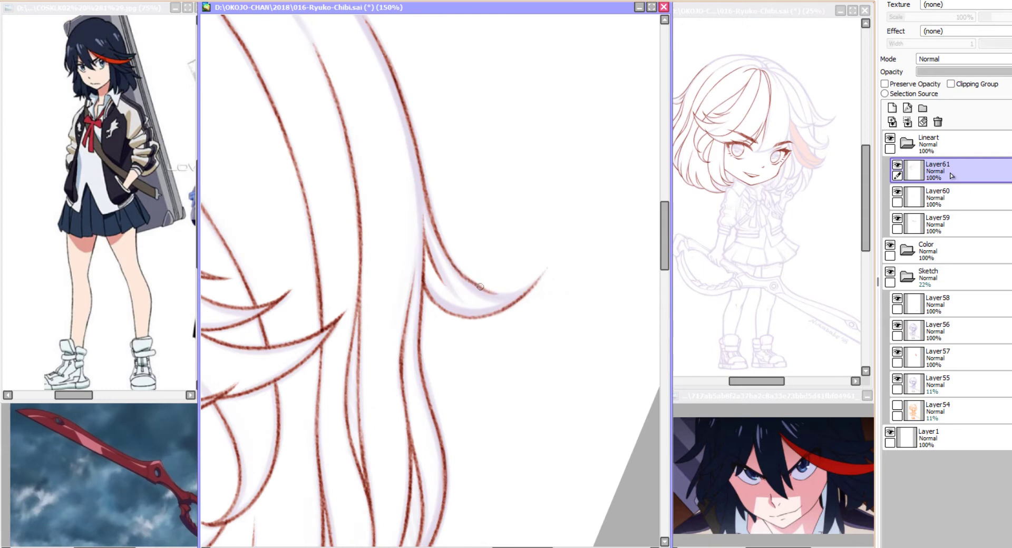
# Ink the strand ends meeting at the crown and the strand curving from it toward the far side.
pyautogui.press('End')
pyautogui.press('End')
pyautogui.moveTo(566, 180); pyautogui.dragTo(406, 230)
pyautogui.moveTo(501, 150)
pyautogui.mouseDown()
pyautogui.moveTo(408, 176)
pyautogui.moveTo(305, 262)
pyautogui.mouseUp()
pyautogui.press('End')
pyautogui.moveTo(332, 218); pyautogui.dragTo(282, 315)
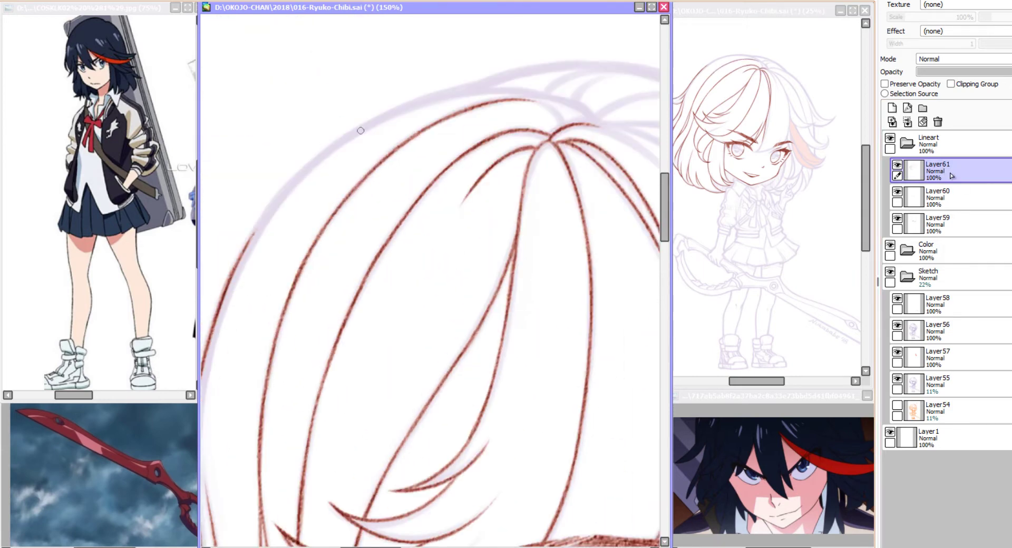
pyautogui.moveTo(361, 130); pyautogui.dragTo(240, 257)
pyautogui.press('End')
pyautogui.moveTo(621, 148)
pyautogui.mouseDown()
pyautogui.moveTo(490, 184)
pyautogui.moveTo(473, 204)
pyautogui.mouseUp()
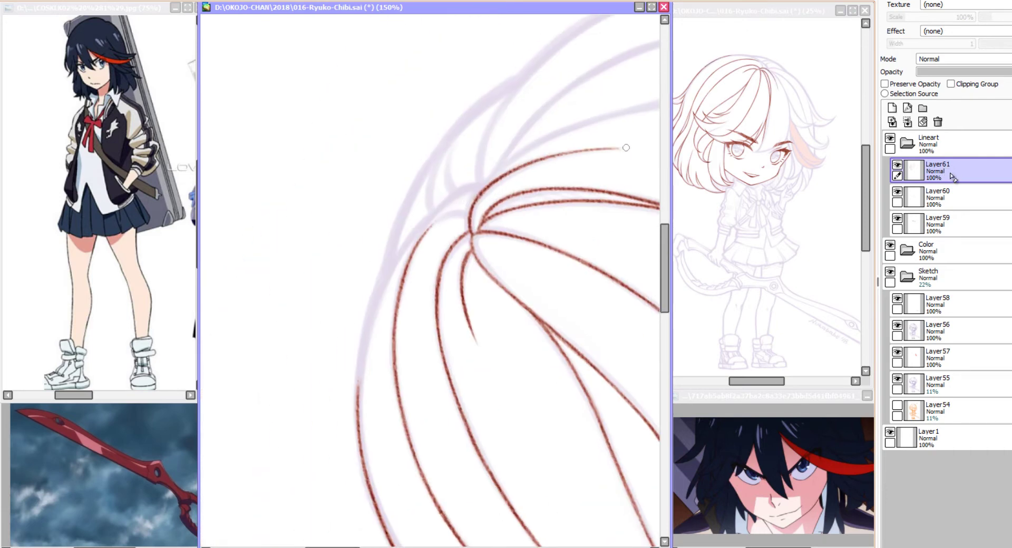
# Ink the outer contour over the crown and the short curved strands linking it to the parting.
pyautogui.moveTo(611, 113)
pyautogui.mouseDown()
pyautogui.moveTo(490, 179)
pyautogui.moveTo(409, 260)
pyautogui.mouseUp()
pyautogui.moveTo(461, 188)
pyautogui.mouseDown()
pyautogui.moveTo(378, 292)
pyautogui.moveTo(357, 413)
pyautogui.mouseUp()
pyautogui.press('End')
pyautogui.moveTo(457, 163)
pyautogui.mouseDown()
pyautogui.moveTo(394, 251)
pyautogui.moveTo(386, 301)
pyautogui.mouseUp()
pyautogui.moveTo(435, 185)
pyautogui.mouseDown()
pyautogui.moveTo(357, 272)
pyautogui.moveTo(290, 394)
pyautogui.mouseUp()
pyautogui.press('End')
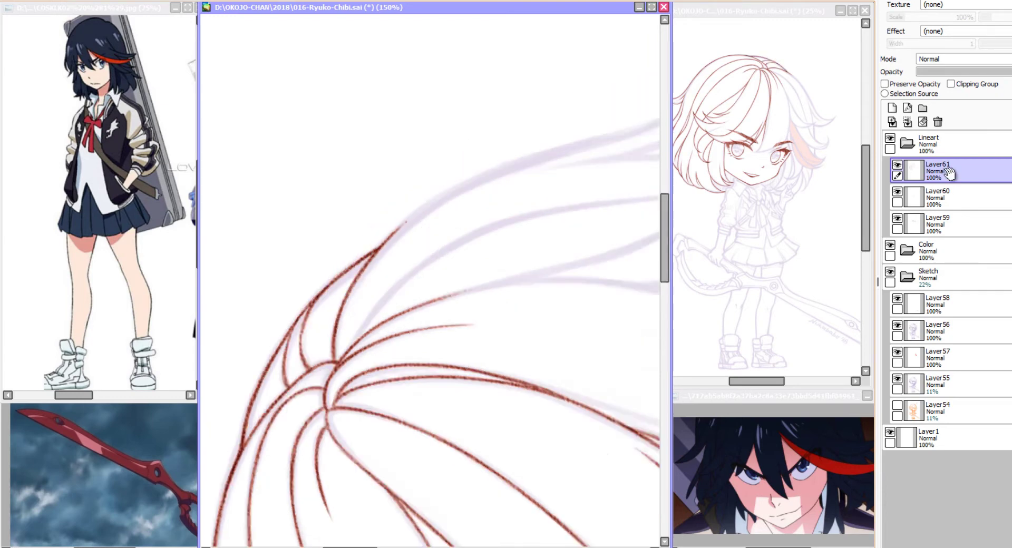
# Ink the far-side fringe strand from the crown down past the end of the eyebrow.
pyautogui.moveTo(377, 236)
pyautogui.mouseDown()
pyautogui.moveTo(342, 308)
pyautogui.moveTo(343, 195)
pyautogui.moveTo(400, 327)
pyautogui.mouseUp()
pyautogui.scroll(-5, 335, 174)
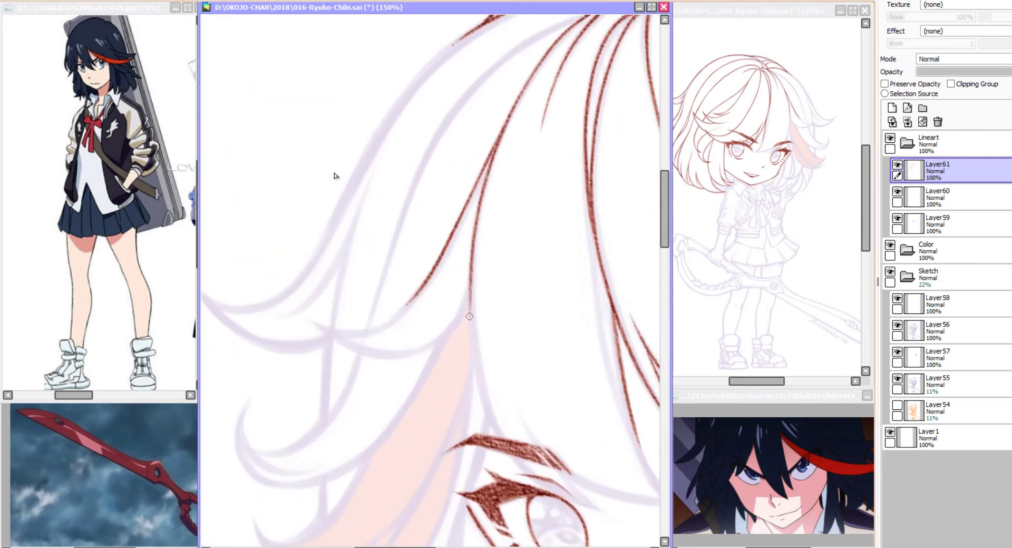
pyautogui.hscroll(3, 335, 174)
pyautogui.moveTo(501, 364); pyautogui.dragTo(443, 390)
pyautogui.moveTo(479, 342); pyautogui.dragTo(432, 408)
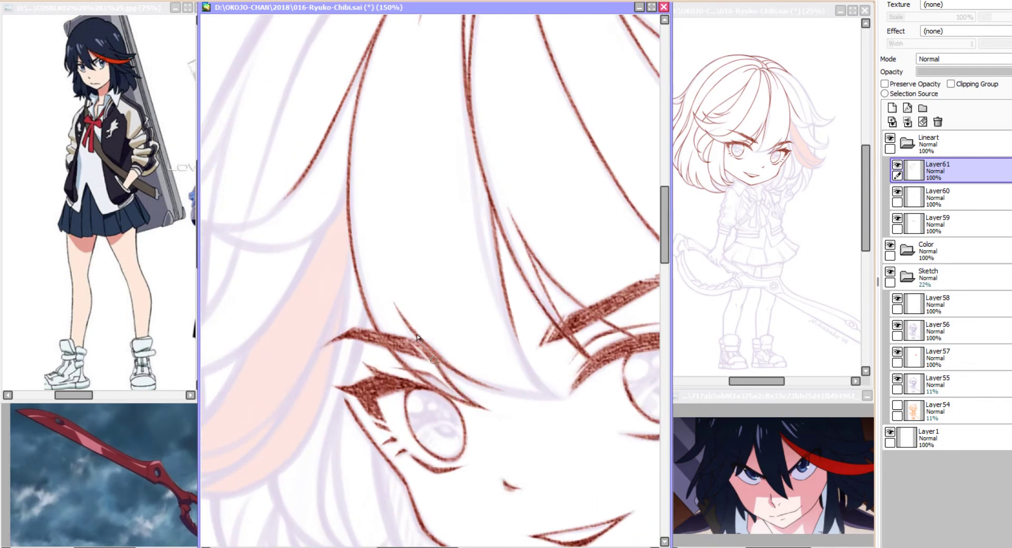
# Ink the fringe edge across the brow and the narrow lock hanging in front of the far eye.
pyautogui.hscroll(4, 432, 369)
pyautogui.moveTo(355, 342); pyautogui.dragTo(447, 323)
pyautogui.hscroll(2, 418, 331)
pyautogui.hscroll(2, 459, 338)
pyautogui.moveTo(510, 274); pyautogui.dragTo(392, 402)
pyautogui.hscroll(3, 411, 369)
pyautogui.hscroll(2, 427, 360)
pyautogui.hscroll(2, 427, 360)
pyautogui.moveTo(401, 258); pyautogui.dragTo(422, 369)
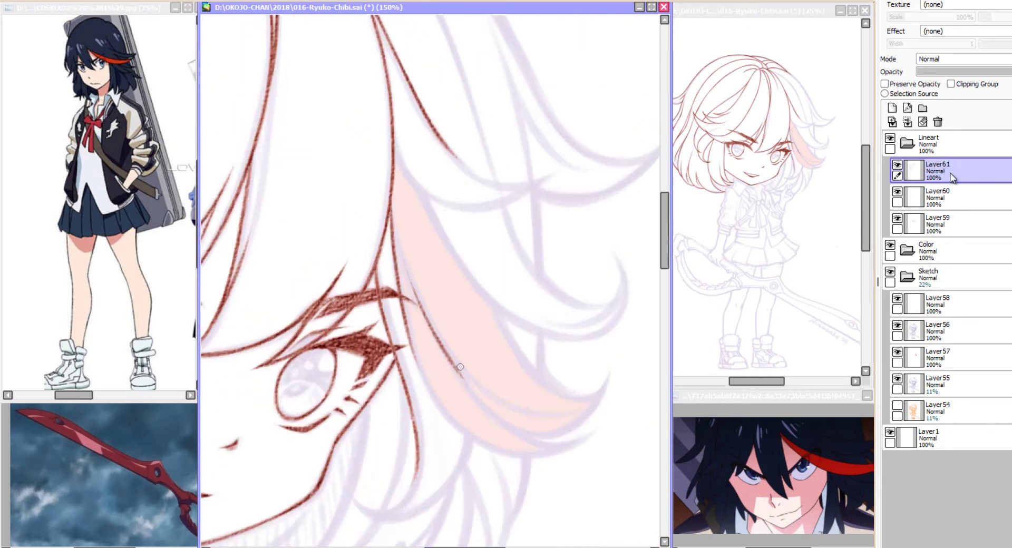
# Ink the upper edge of the tinted highlight lock out to its flicked tip.
pyautogui.hscroll(-4, 412, 343)
pyautogui.moveTo(390, 280); pyautogui.dragTo(321, 382)
pyautogui.hscroll(-2, 326, 347)
pyautogui.moveTo(274, 338); pyautogui.dragTo(298, 382)
pyautogui.hscroll(4, 298, 383)
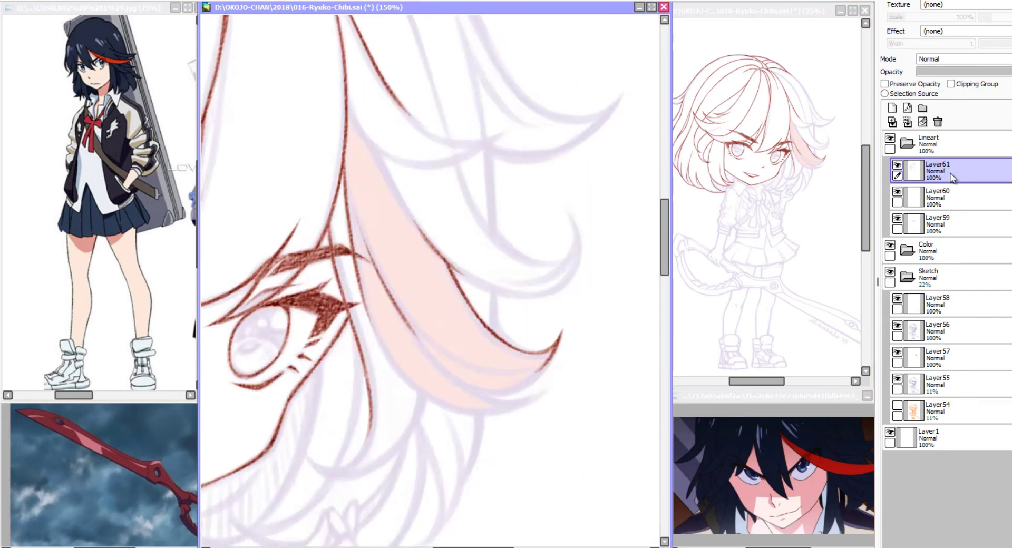
# Ink the inner dividing strand of the tinted highlight lock and its second, lower tip.
pyautogui.scroll(-2, 379, 316)
pyautogui.moveTo(388, 282); pyautogui.dragTo(373, 403)
pyautogui.moveTo(373, 337); pyautogui.dragTo(417, 421)
pyautogui.scroll(-3, 448, 369)
pyautogui.moveTo(446, 332); pyautogui.dragTo(501, 329)
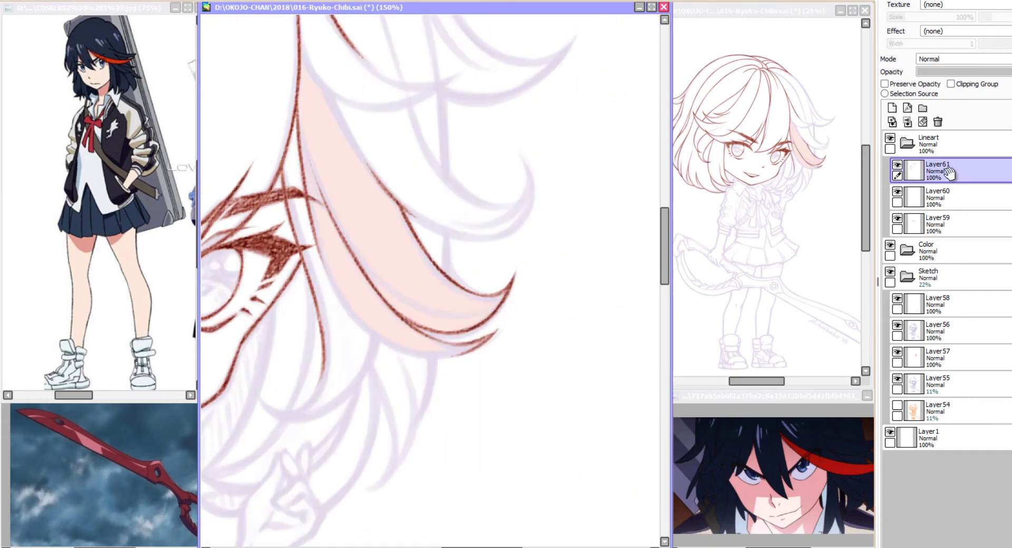
# Ink the lower edge of the tinted highlight lock and the short strand lines joining its upper edge.
pyautogui.scroll(-3, 445, 332)
pyautogui.moveTo(452, 167); pyautogui.dragTo(406, 398)
pyautogui.scroll(-3, 406, 398)
pyautogui.moveTo(400, 315); pyautogui.dragTo(369, 345)
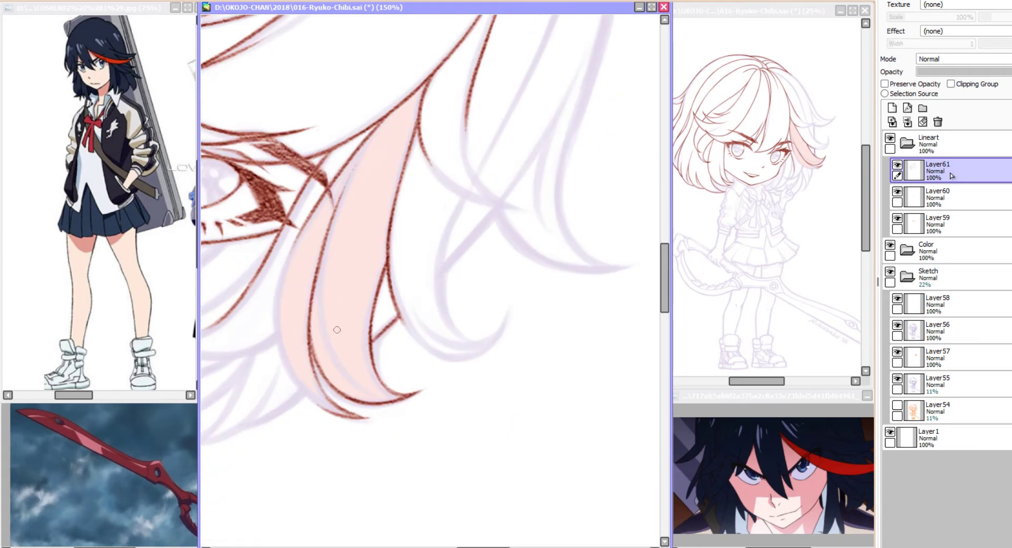
pyautogui.moveTo(335, 243); pyautogui.dragTo(318, 358)
pyautogui.moveTo(303, 225)
pyautogui.mouseDown()
pyautogui.moveTo(275, 322)
pyautogui.moveTo(284, 361)
pyautogui.mouseUp()
# Ink the two curled locks above the tinted highlight lock, each ending in a flicked tip.
pyautogui.scroll(3, 287, 361)
pyautogui.hscroll(-4, 327, 403)
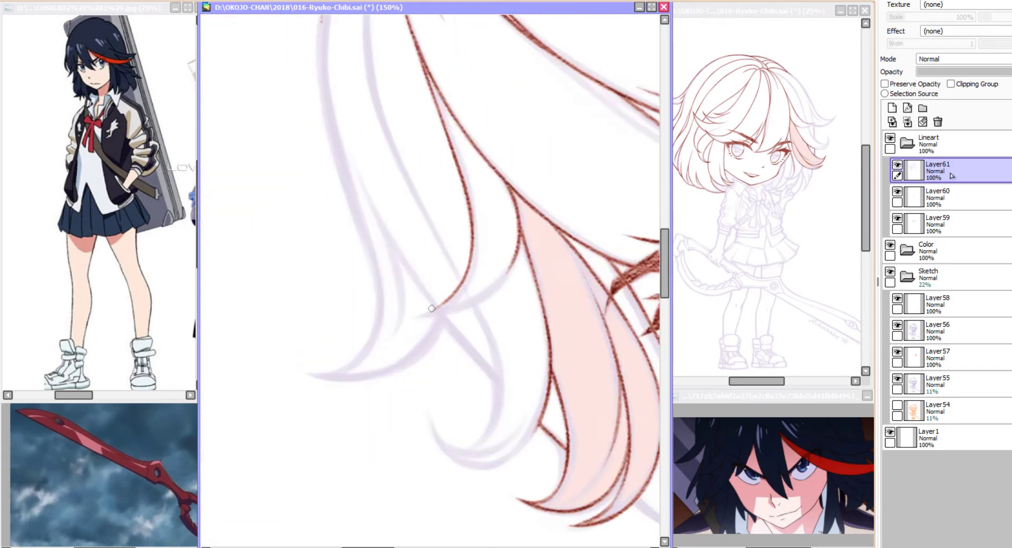
pyautogui.moveTo(506, 258)
pyautogui.mouseDown()
pyautogui.moveTo(442, 315)
pyautogui.moveTo(375, 341)
pyautogui.mouseUp()
pyautogui.scroll(-3, 453, 355)
pyautogui.moveTo(400, 379); pyautogui.dragTo(469, 401)
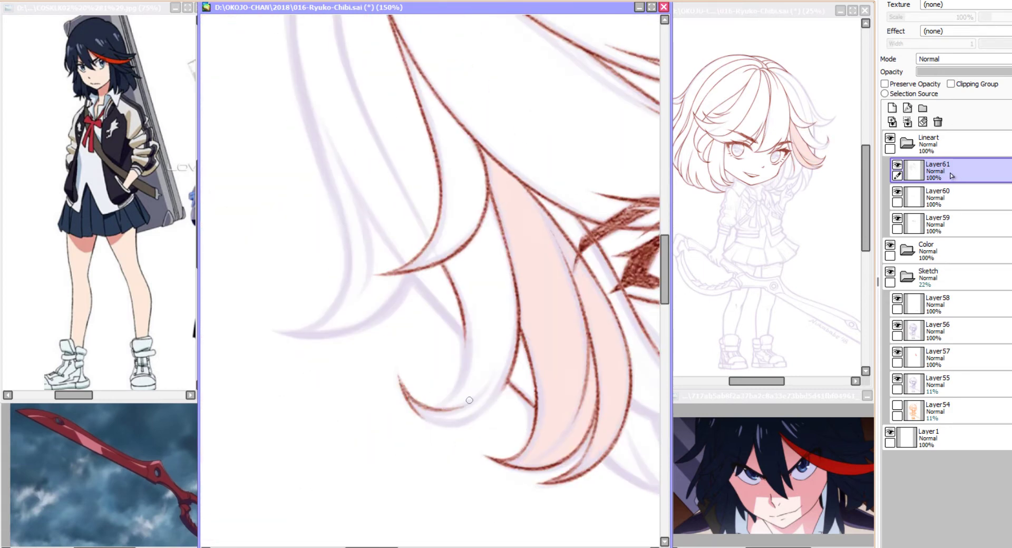
pyautogui.moveTo(467, 322)
pyautogui.mouseDown()
pyautogui.moveTo(464, 393)
pyautogui.moveTo(432, 406)
pyautogui.mouseUp()
pyautogui.scroll(5, 401, 378)
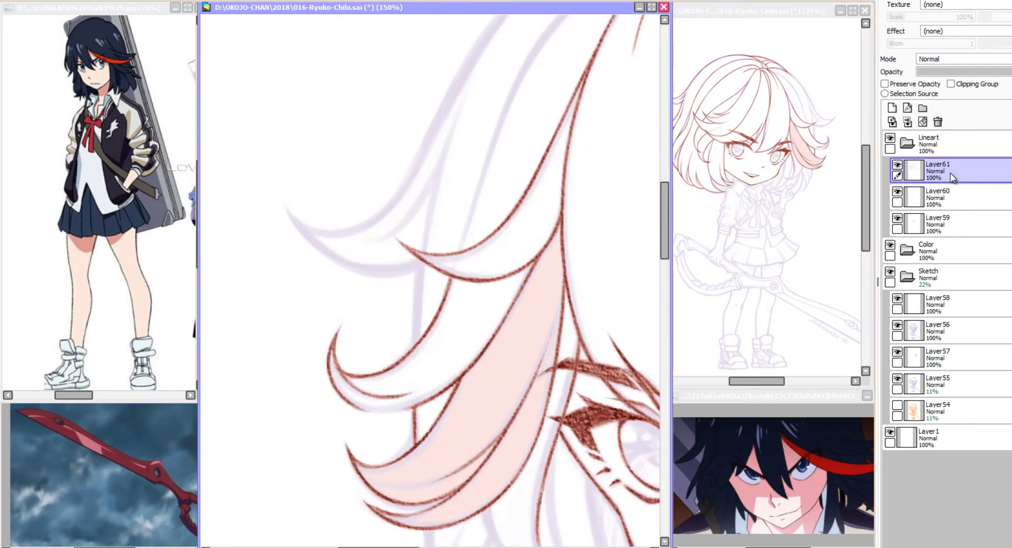
# Ink the two long inner strands running from the crown area down behind the curled far-side locks.
pyautogui.press('h')
pyautogui.scroll(3, 432, 264)
pyautogui.moveTo(421, 237); pyautogui.dragTo(462, 450)
pyautogui.scroll(3, 455, 162)
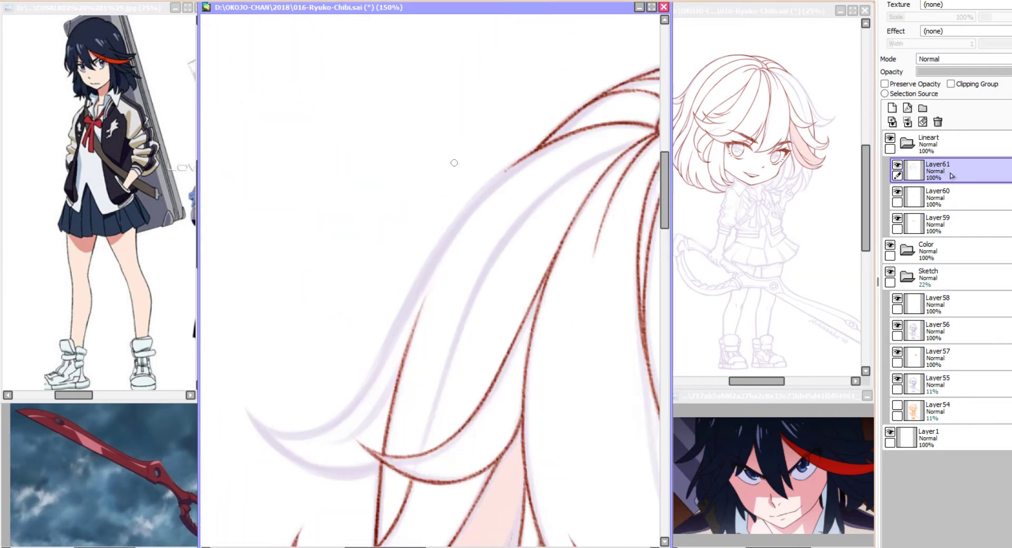
pyautogui.moveTo(528, 212); pyautogui.dragTo(447, 349)
pyautogui.scroll(-2, 454, 316)
pyautogui.moveTo(474, 268); pyautogui.dragTo(430, 394)
# Ink the far-side outer hair contour from the crown and the large pointed flick at its end.
pyautogui.scroll(-2, 433, 359)
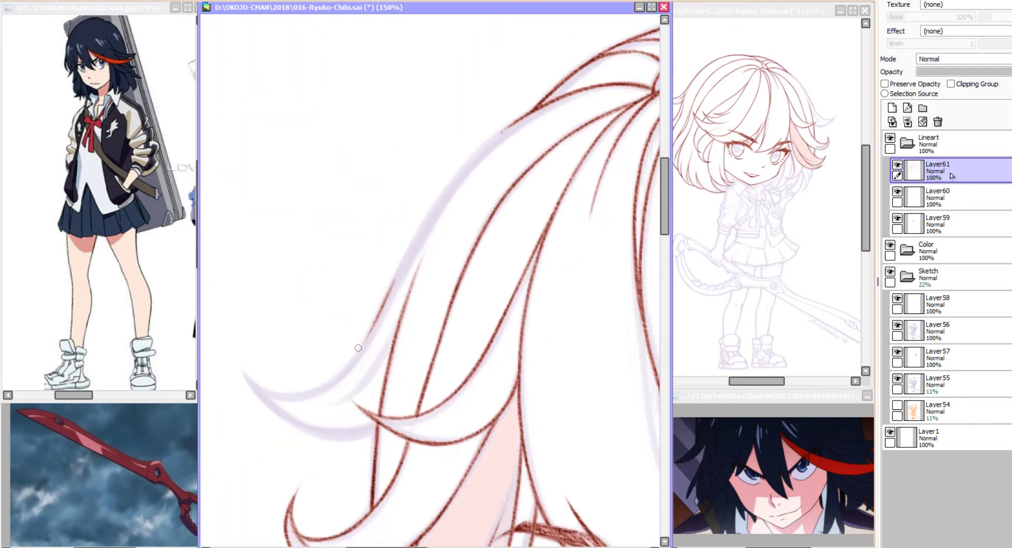
pyautogui.moveTo(397, 275); pyautogui.dragTo(345, 369)
pyautogui.scroll(-2, 369, 327)
pyautogui.moveTo(424, 191)
pyautogui.mouseDown()
pyautogui.moveTo(396, 343)
pyautogui.moveTo(391, 437)
pyautogui.mouseUp()
pyautogui.scroll(-2, 391, 436)
pyautogui.moveTo(439, 240); pyautogui.dragTo(428, 352)
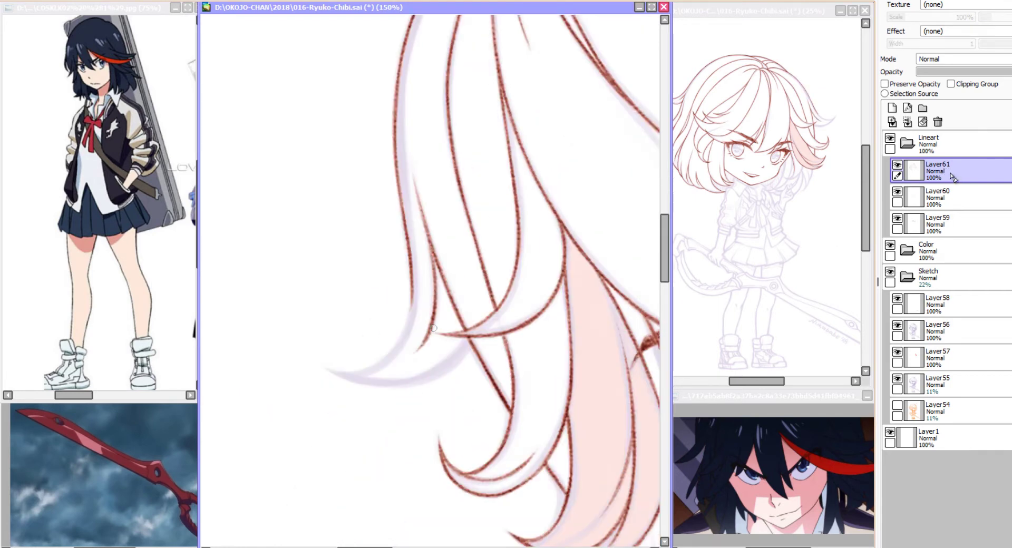
pyautogui.moveTo(415, 279); pyautogui.dragTo(360, 367)
pyautogui.scroll(3, 359, 367)
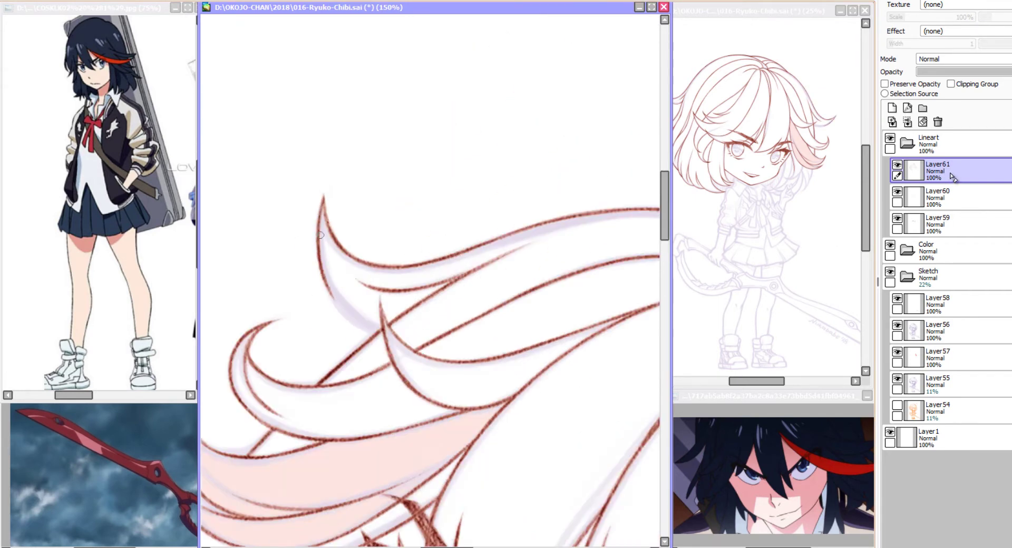
# Ink the curved lock below the tinted highlight, sweeping in toward the cheek.
pyautogui.scroll(-5, 355, 263)
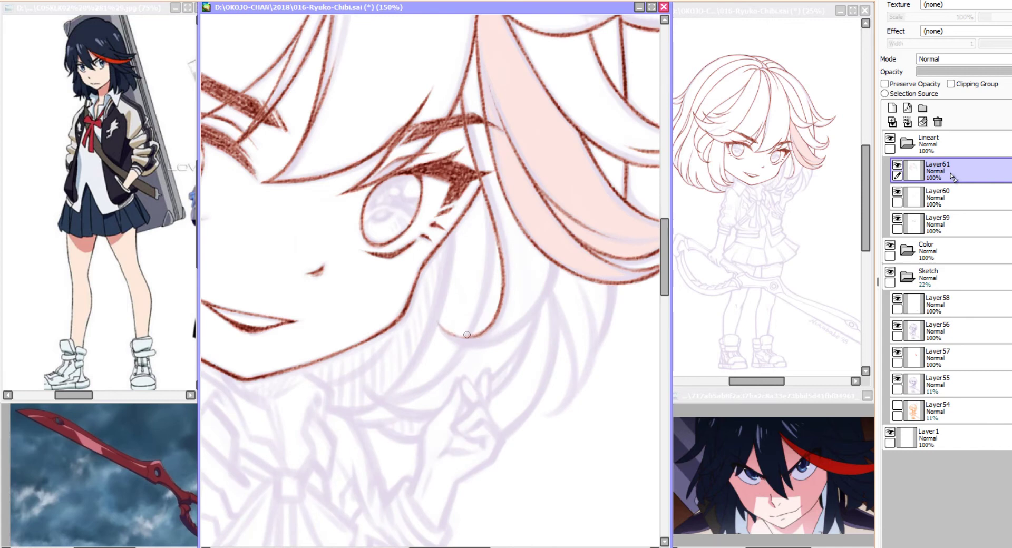
pyautogui.moveTo(555, 262)
pyautogui.mouseDown()
pyautogui.moveTo(503, 337)
pyautogui.moveTo(456, 345)
pyautogui.mouseUp()
# Ink the raised hand with its fingers, wrist and sleeve opening on Layer60.
pyautogui.scroll(-2, 458, 343)
pyautogui.moveTo(462, 266); pyautogui.dragTo(433, 342)
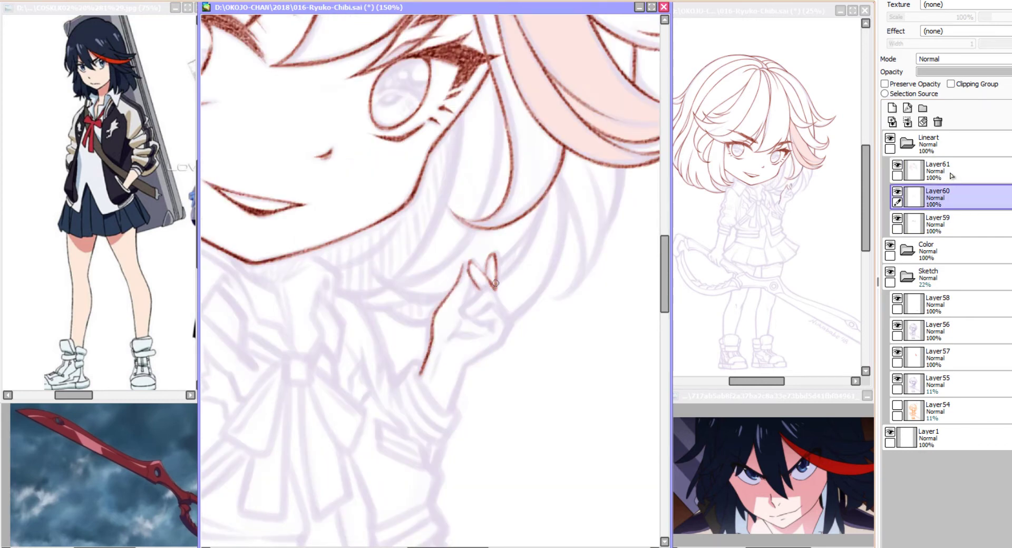
pyautogui.press('h')
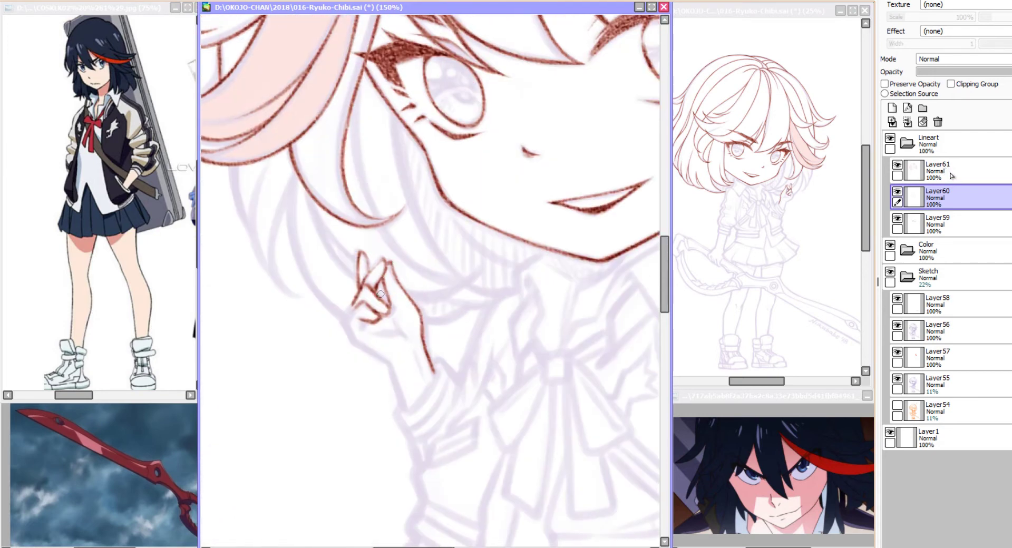
pyautogui.scroll(-2, 348, 284)
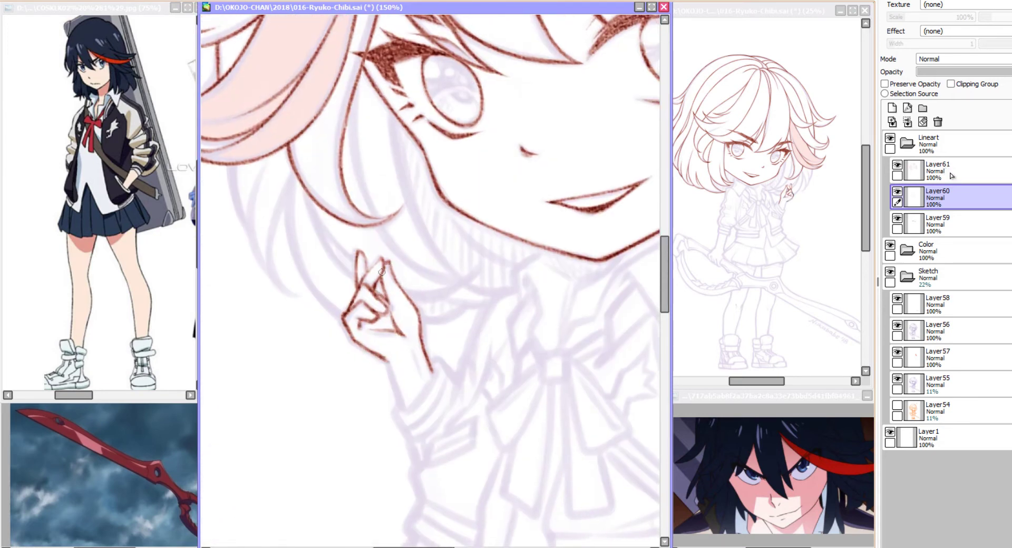
pyautogui.scroll(6, 429, 348)
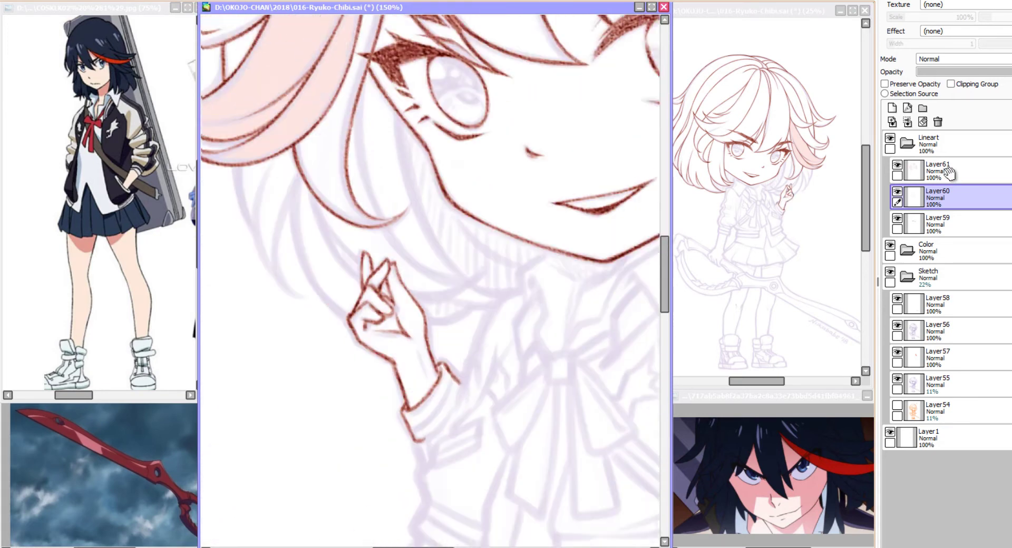
# Return to Layer61 and ink the inner edge of the curved lock beside the cheek.
pyautogui.click(951, 175)
pyautogui.press('h')
pyautogui.moveTo(486, 217); pyautogui.dragTo(460, 336)
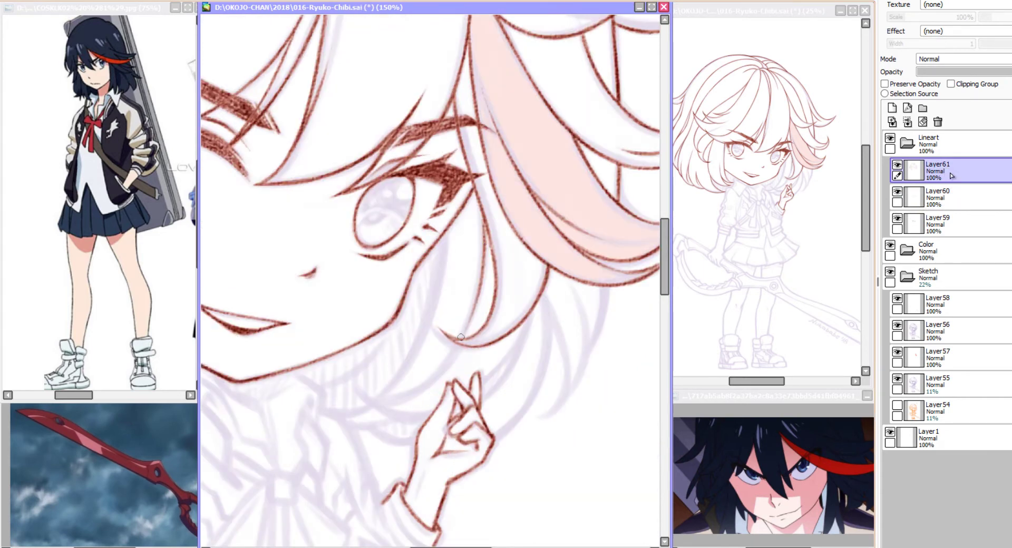
# Ink the layered hair locks with pointed tips hanging behind the raised hand.
pyautogui.press('h')
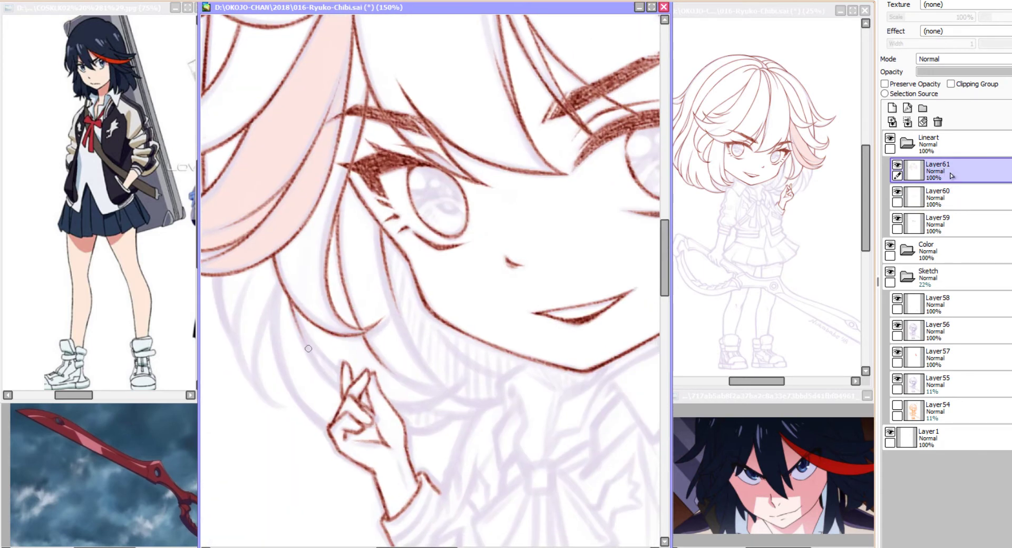
pyautogui.moveTo(308, 348); pyautogui.dragTo(337, 390)
pyautogui.moveTo(269, 282)
pyautogui.mouseDown()
pyautogui.moveTo(280, 316)
pyautogui.moveTo(255, 395)
pyautogui.mouseUp()
pyautogui.moveTo(316, 308); pyautogui.dragTo(271, 429)
pyautogui.moveTo(263, 369); pyautogui.dragTo(369, 407)
pyautogui.moveTo(337, 310)
pyautogui.mouseDown()
pyautogui.moveTo(357, 423)
pyautogui.moveTo(369, 437)
pyautogui.mouseUp()
pyautogui.moveTo(308, 300)
pyautogui.mouseDown()
pyautogui.moveTo(338, 390)
pyautogui.moveTo(269, 266)
pyautogui.mouseUp()
pyautogui.hotkey('ctrl', 'z')
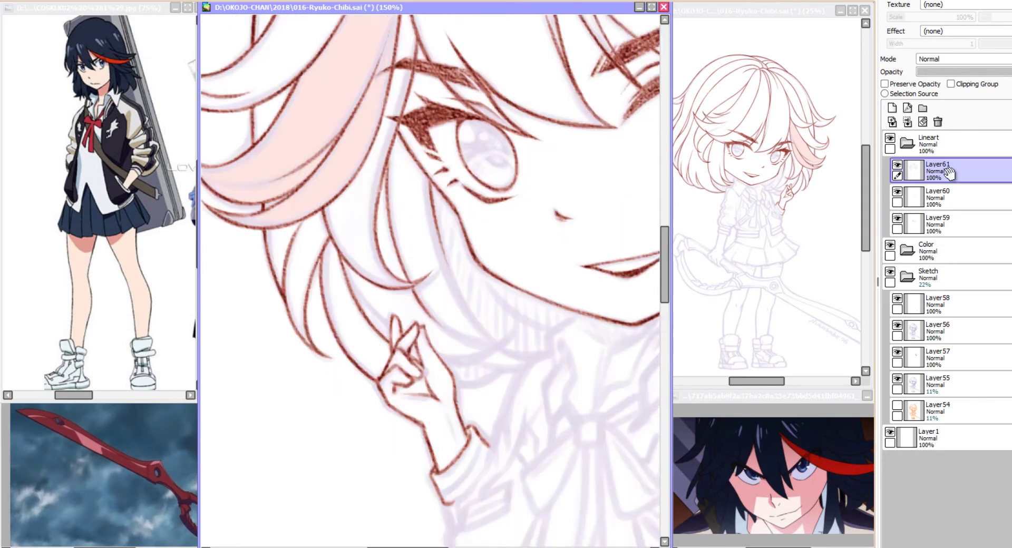
# Ink the hair locks between the cheek and the raised hand, with tips pointing toward the neck.
pyautogui.press('h')
pyautogui.moveTo(455, 240); pyautogui.dragTo(405, 337)
pyautogui.moveTo(477, 296); pyautogui.dragTo(440, 355)
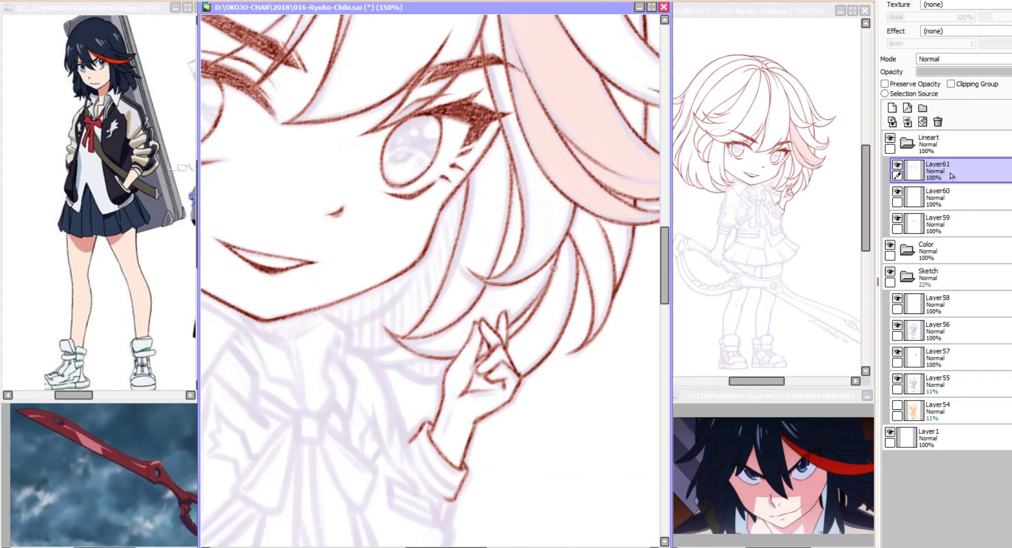
pyautogui.moveTo(554, 268); pyautogui.dragTo(564, 246)
pyautogui.moveTo(365, 319); pyautogui.dragTo(464, 366)
pyautogui.press('h')
pyautogui.moveTo(409, 343); pyautogui.dragTo(374, 335)
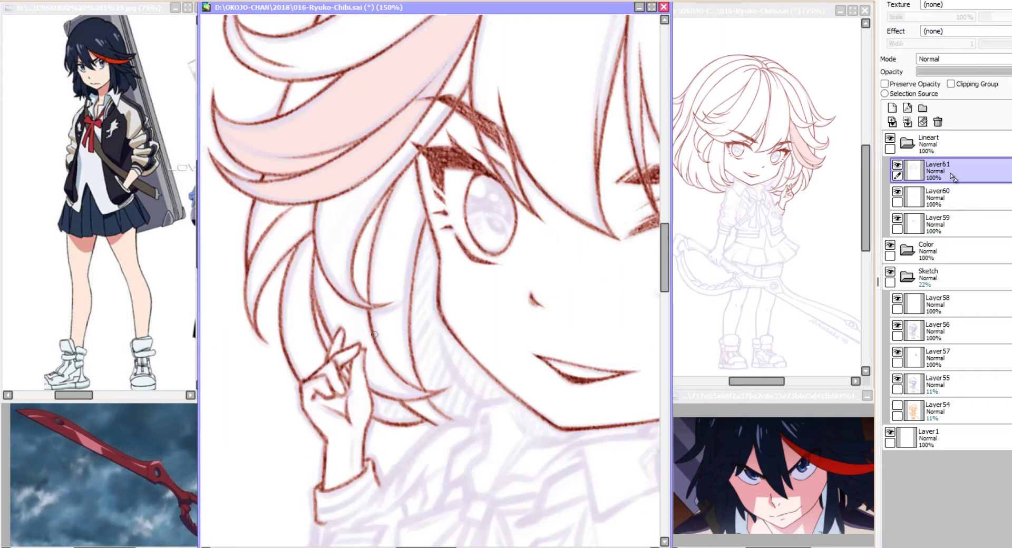
# Ink the neckline and the folded collar edges under the chin on Layer60.
pyautogui.moveTo(441, 338)
pyautogui.mouseDown()
pyautogui.moveTo(474, 407)
pyautogui.moveTo(400, 316)
pyautogui.moveTo(394, 261)
pyautogui.moveTo(392, 352)
pyautogui.mouseUp()
pyautogui.moveTo(419, 347); pyautogui.dragTo(406, 334)
pyautogui.moveTo(457, 271); pyautogui.dragTo(383, 324)
pyautogui.moveTo(486, 276)
pyautogui.mouseDown()
pyautogui.moveTo(481, 284)
pyautogui.moveTo(497, 246)
pyautogui.mouseUp()
pyautogui.moveTo(506, 251)
pyautogui.mouseDown()
pyautogui.moveTo(448, 287)
pyautogui.moveTo(381, 365)
pyautogui.mouseUp()
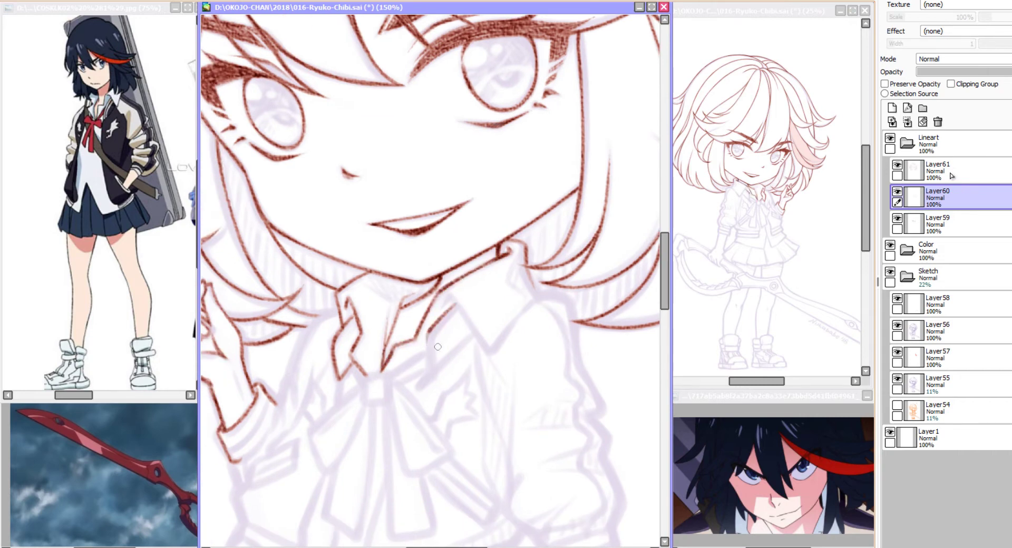
# Ink the large pointed collar flap and the scarf edge beneath it.
pyautogui.moveTo(431, 333); pyautogui.dragTo(425, 384)
pyautogui.moveTo(450, 301)
pyautogui.mouseDown()
pyautogui.moveTo(497, 352)
pyautogui.moveTo(540, 294)
pyautogui.mouseUp()
pyautogui.moveTo(527, 317)
pyautogui.mouseDown()
pyautogui.moveTo(524, 152)
pyautogui.moveTo(536, 190)
pyautogui.mouseUp()
pyautogui.moveTo(422, 273); pyautogui.dragTo(437, 257)
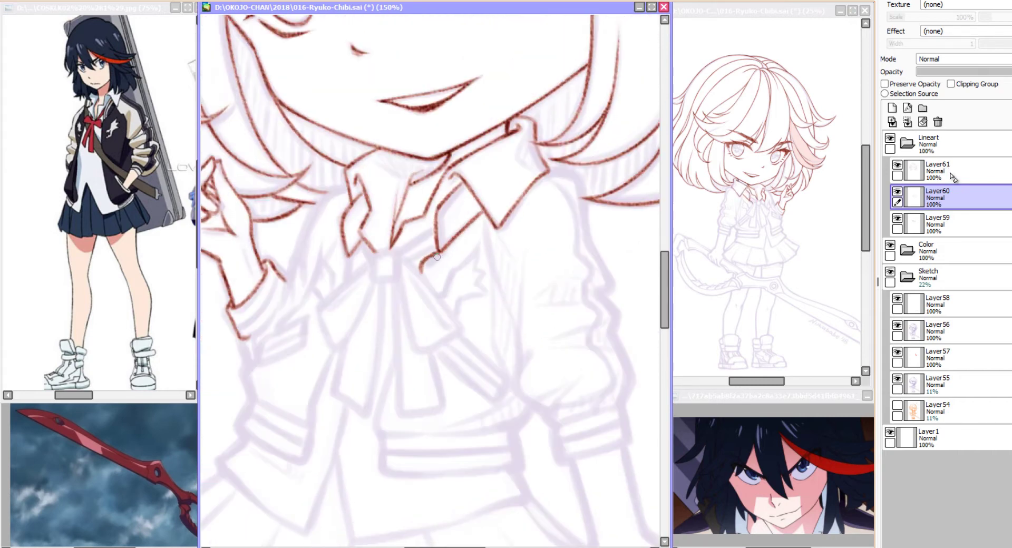
# Ink the ribbon's square knot and the two bow loops on either side of it.
pyautogui.moveTo(375, 253); pyautogui.dragTo(315, 311)
pyautogui.moveTo(375, 277); pyautogui.dragTo(332, 347)
pyautogui.moveTo(316, 312); pyautogui.dragTo(332, 347)
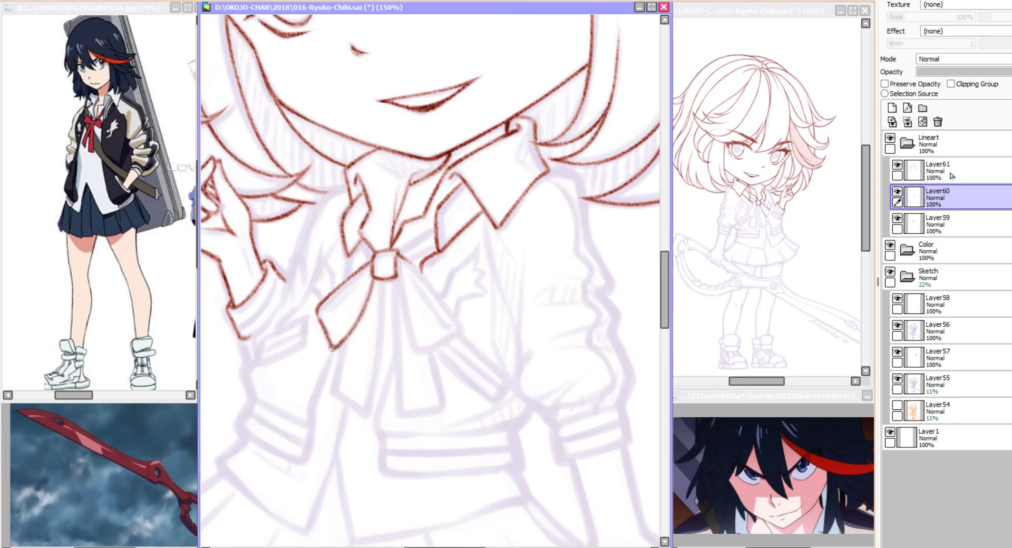
pyautogui.moveTo(421, 348); pyautogui.dragTo(460, 329)
pyautogui.moveTo(419, 272); pyautogui.dragTo(462, 329)
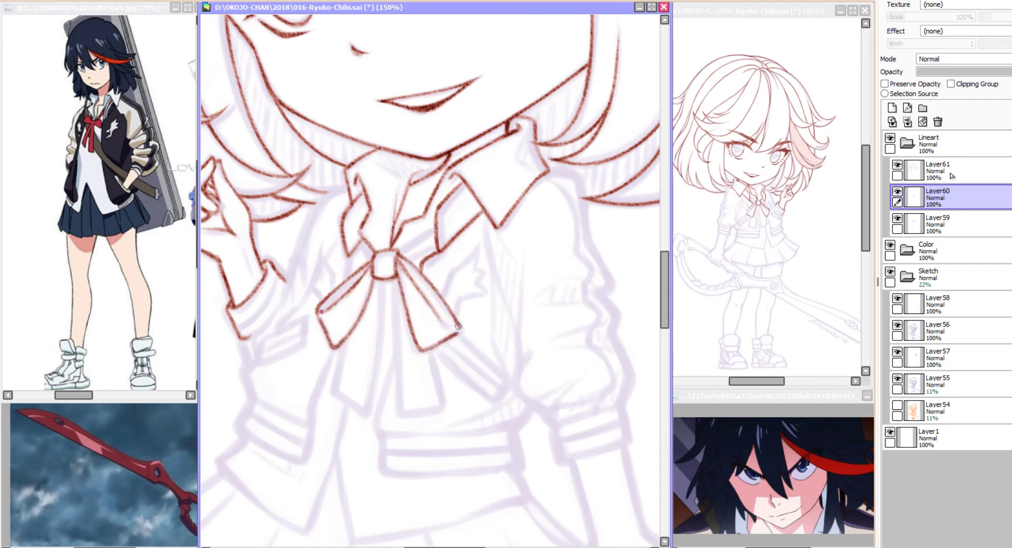
pyautogui.moveTo(427, 301); pyautogui.dragTo(462, 333)
pyautogui.moveTo(395, 250); pyautogui.dragTo(425, 294)
# Ink the two long ribbon tails hanging below the knot.
pyautogui.moveTo(364, 306)
pyautogui.mouseDown()
pyautogui.moveTo(361, 263)
pyautogui.moveTo(367, 372)
pyautogui.mouseUp()
pyautogui.moveTo(382, 263); pyautogui.dragTo(369, 372)
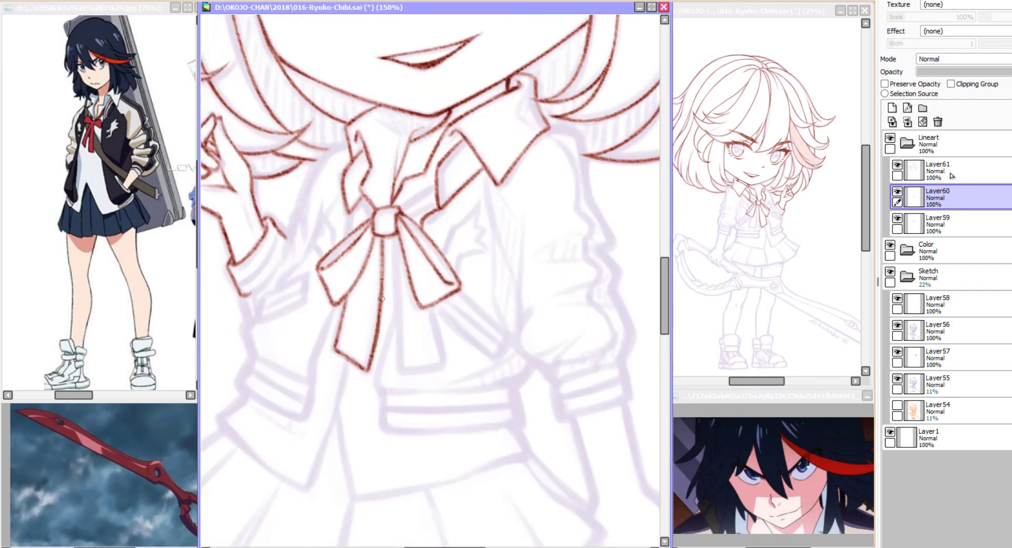
pyautogui.moveTo(383, 237); pyautogui.dragTo(381, 266)
pyautogui.moveTo(395, 233); pyautogui.dragTo(399, 376)
pyautogui.moveTo(401, 371)
pyautogui.mouseDown()
pyautogui.moveTo(364, 380)
pyautogui.moveTo(347, 443)
pyautogui.mouseUp()
pyautogui.moveTo(395, 256); pyautogui.dragTo(433, 292)
pyautogui.moveTo(433, 293); pyautogui.dragTo(394, 310)
# Ink the inner edge and the wrinkled outer contour of the lowered arm's puffy sleeve.
pyautogui.moveTo(477, 305); pyautogui.dragTo(449, 385)
pyautogui.moveTo(449, 385); pyautogui.dragTo(438, 327)
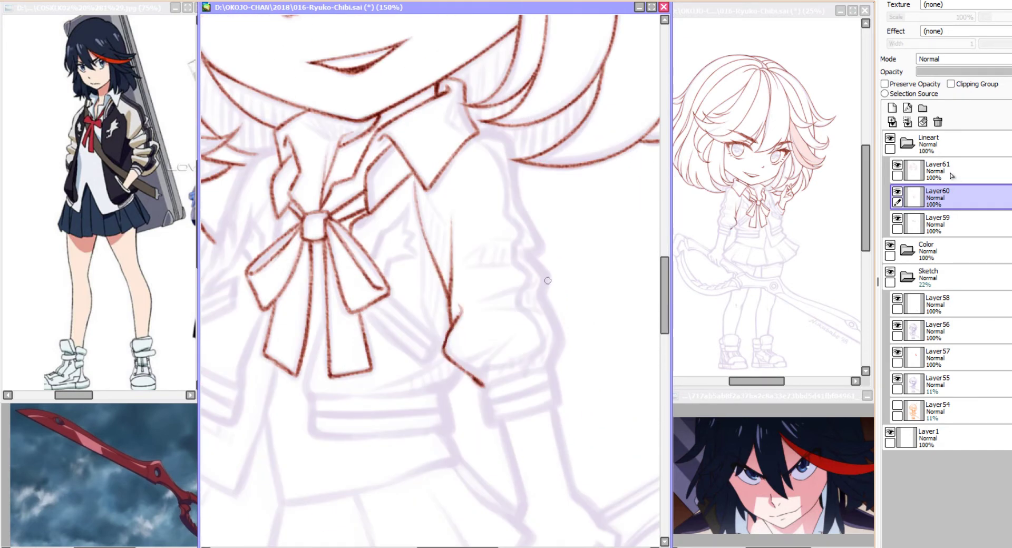
pyautogui.moveTo(544, 278); pyautogui.dragTo(564, 346)
pyautogui.moveTo(527, 237); pyautogui.dragTo(530, 309)
pyautogui.moveTo(482, 200); pyautogui.dragTo(538, 301)
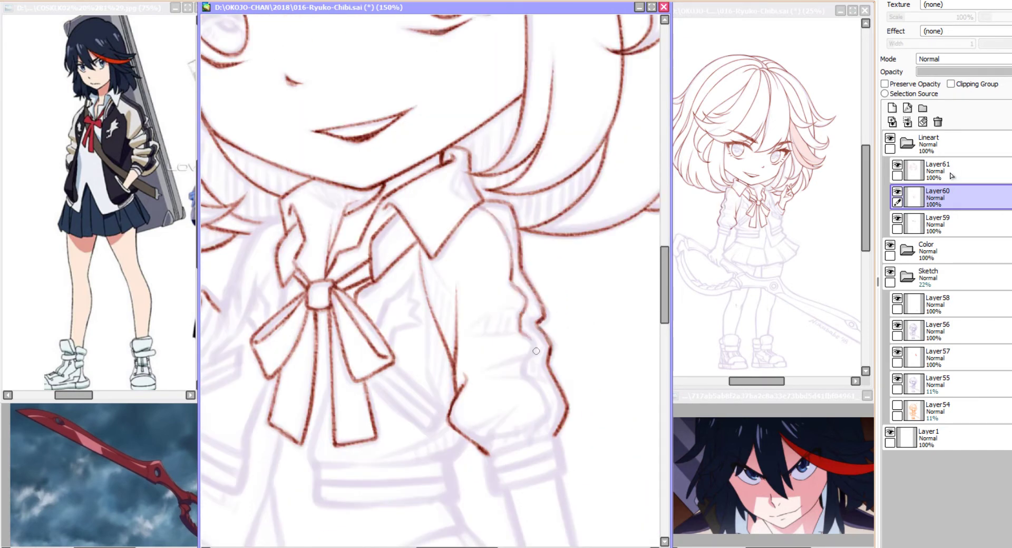
# Ink the lower fold of the lowered arm's sleeve and the cuff beneath it.
pyautogui.scroll(-3, 536, 351)
pyautogui.moveTo(540, 337)
pyautogui.mouseDown()
pyautogui.moveTo(523, 364)
pyautogui.moveTo(504, 344)
pyautogui.moveTo(498, 401)
pyautogui.mouseUp()
pyautogui.scroll(-3, 498, 401)
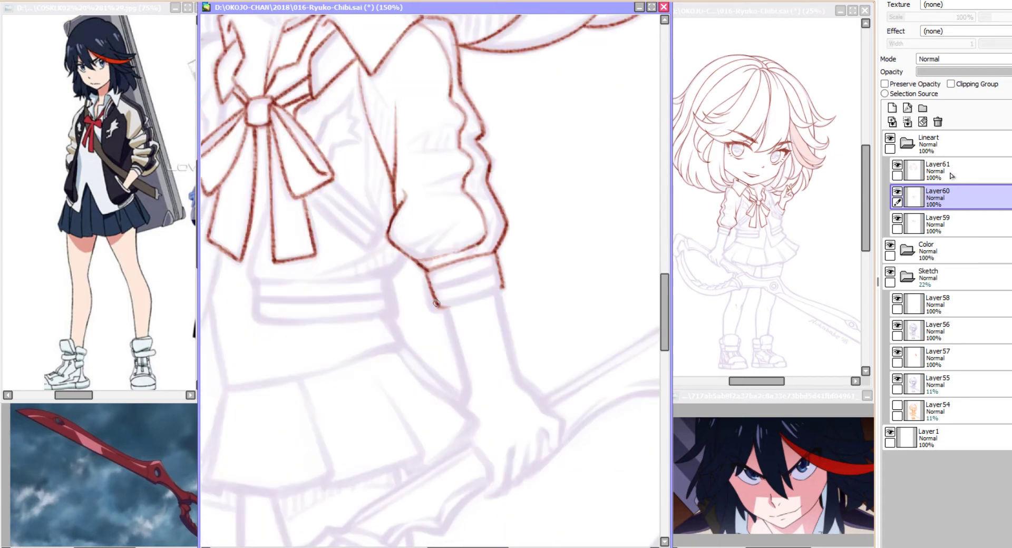
pyautogui.moveTo(432, 310); pyautogui.dragTo(506, 287)
# Ink both sides of the lowered forearm below the sleeve cuff.
pyautogui.scroll(1, 506, 287)
pyautogui.moveTo(419, 327); pyautogui.dragTo(446, 416)
pyautogui.moveTo(474, 308); pyautogui.dragTo(488, 376)
pyautogui.moveTo(477, 329); pyautogui.dragTo(503, 411)
pyautogui.scroll(-2, 439, 304)
pyautogui.moveTo(439, 305); pyautogui.dragTo(639, 542)
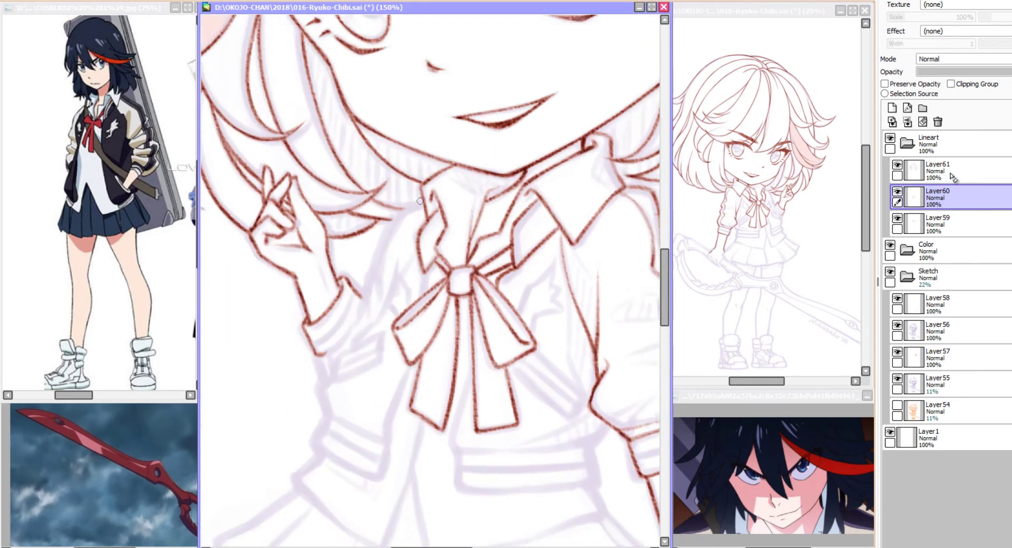
# Ink the raised arm's sleeve and cuff, and the slanted jacket pocket beneath it.
pyautogui.moveTo(422, 196)
pyautogui.mouseDown()
pyautogui.moveTo(383, 242)
pyautogui.moveTo(369, 315)
pyautogui.moveTo(323, 356)
pyautogui.moveTo(339, 349)
pyautogui.mouseUp()
pyautogui.moveTo(369, 306); pyautogui.dragTo(370, 335)
pyautogui.moveTo(332, 327); pyautogui.dragTo(322, 354)
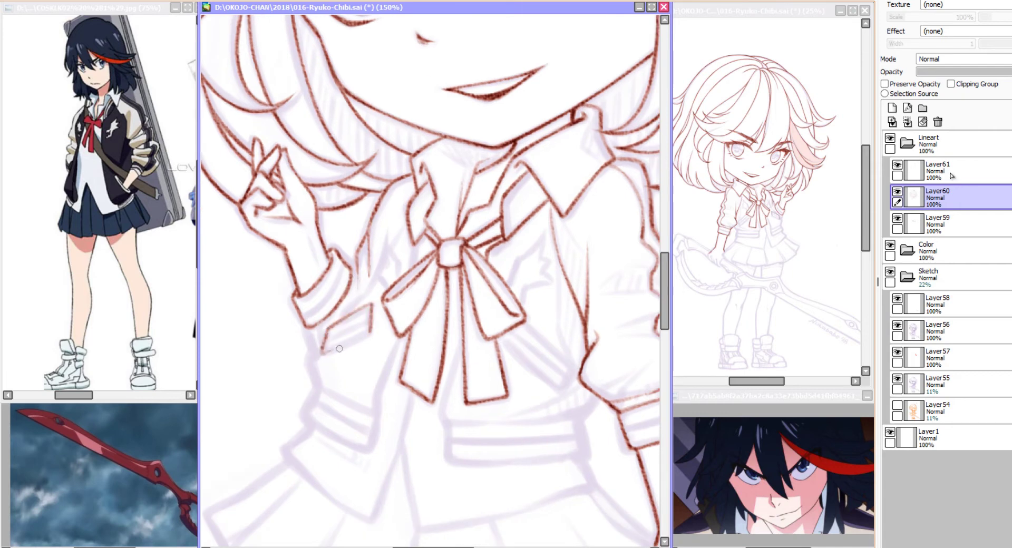
pyautogui.moveTo(388, 232); pyautogui.dragTo(373, 285)
pyautogui.moveTo(385, 256); pyautogui.dragTo(311, 354)
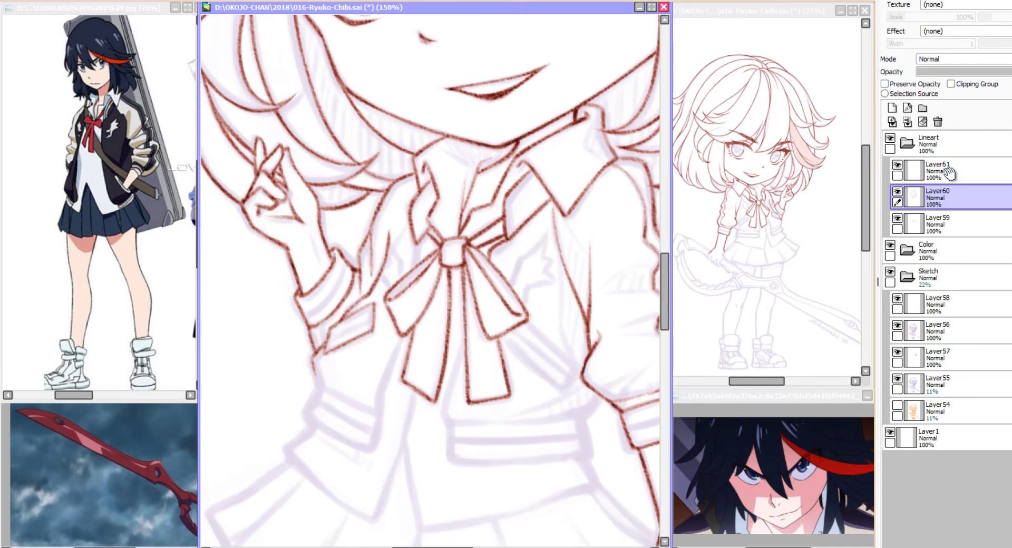
pyautogui.moveTo(358, 282); pyautogui.dragTo(337, 319)
pyautogui.moveTo(340, 315); pyautogui.dragTo(319, 348)
# Ink the jacket's side edges and ribbed waistband on the raised-arm side.
pyautogui.moveTo(323, 356); pyautogui.dragTo(306, 422)
pyautogui.moveTo(403, 338); pyautogui.dragTo(372, 448)
pyautogui.moveTo(372, 419); pyautogui.dragTo(308, 448)
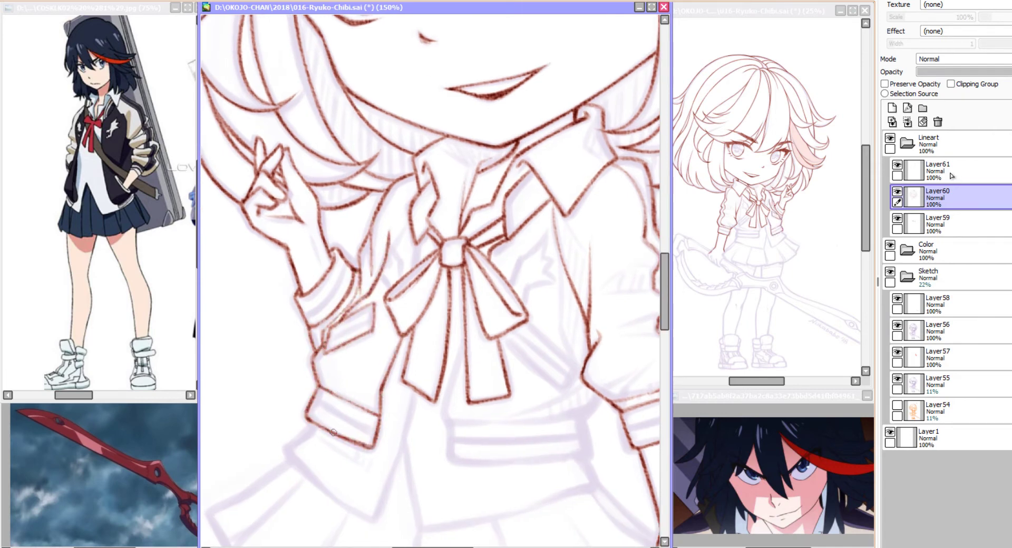
# Ink the shirt flap below that waistband and the open front edges running down from the ribbon.
pyautogui.scroll(-3, 348, 411)
pyautogui.moveTo(348, 253); pyautogui.dragTo(305, 377)
pyautogui.scroll(2, 311, 369)
pyautogui.moveTo(313, 335); pyautogui.dragTo(279, 377)
pyautogui.moveTo(372, 348); pyautogui.dragTo(288, 419)
pyautogui.scroll(-1, 364, 339)
pyautogui.scroll(2, 364, 338)
pyautogui.moveTo(410, 277); pyautogui.dragTo(386, 382)
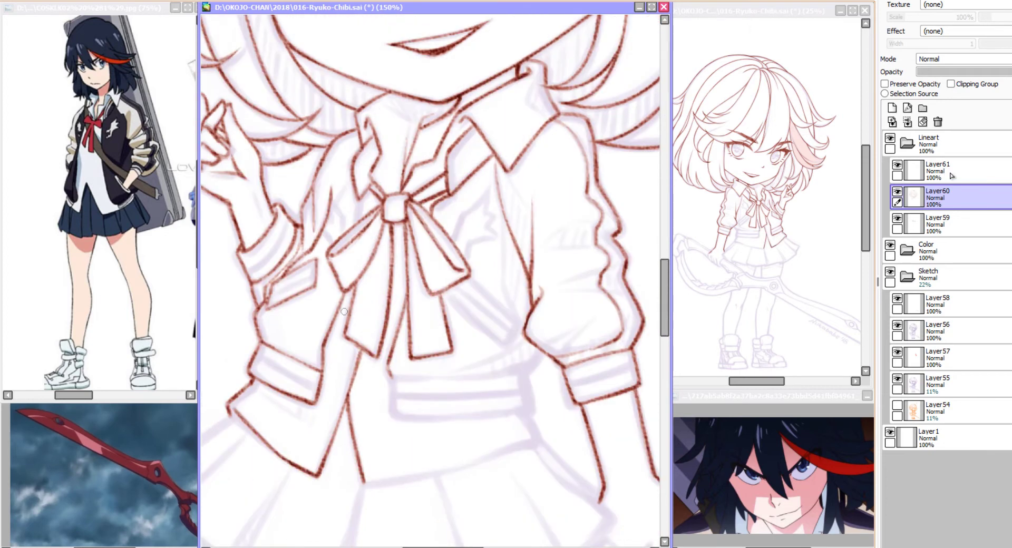
pyautogui.moveTo(348, 292); pyautogui.dragTo(321, 367)
# Ink the ribbed waistband on the lowered-arm side of the jacket and the garment hem below it.
pyautogui.scroll(-1, 321, 367)
pyautogui.hscroll(-3, 369, 316)
pyautogui.moveTo(455, 363); pyautogui.dragTo(493, 364)
pyautogui.moveTo(493, 364); pyautogui.dragTo(358, 342)
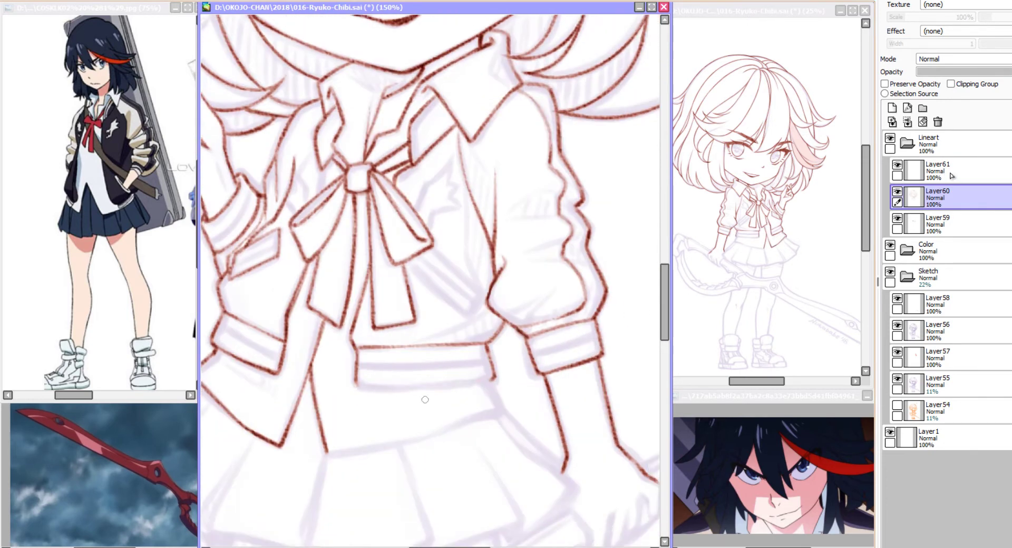
pyautogui.moveTo(354, 390)
pyautogui.mouseDown()
pyautogui.moveTo(494, 376)
pyautogui.moveTo(439, 379)
pyautogui.moveTo(401, 343)
pyautogui.mouseUp()
pyautogui.hotkey('ctrl', 'z')
pyautogui.moveTo(449, 343); pyautogui.dragTo(448, 375)
pyautogui.moveTo(282, 414); pyautogui.dragTo(457, 372)
# Ink the skirt's outer edge, first pleat folds and hem on the raised-arm side, redoing one misdrawn stroke.
pyautogui.moveTo(211, 363); pyautogui.dragTo(330, 343)
pyautogui.moveTo(248, 377); pyautogui.dragTo(266, 420)
pyautogui.moveTo(345, 343); pyautogui.dragTo(268, 419)
pyautogui.moveTo(266, 420); pyautogui.dragTo(324, 471)
pyautogui.moveTo(390, 381)
pyautogui.mouseDown()
pyautogui.moveTo(350, 472)
pyautogui.moveTo(394, 379)
pyautogui.moveTo(407, 443)
pyautogui.moveTo(398, 458)
pyautogui.moveTo(490, 430)
pyautogui.mouseUp()
pyautogui.press('h')
pyautogui.hotkey('ctrl', 'z')
pyautogui.moveTo(412, 453); pyautogui.dragTo(505, 428)
# Ink the remaining skirt pleats and folded hem toward the lowered arm.
pyautogui.press('h')
pyautogui.moveTo(363, 328)
pyautogui.mouseDown()
pyautogui.moveTo(415, 407)
pyautogui.moveTo(439, 411)
pyautogui.mouseUp()
pyautogui.moveTo(392, 412); pyautogui.dragTo(504, 391)
pyautogui.moveTo(505, 390)
pyautogui.mouseDown()
pyautogui.moveTo(491, 406)
pyautogui.moveTo(593, 376)
pyautogui.mouseUp()
pyautogui.press('h')
pyautogui.scroll(2, 533, 437)
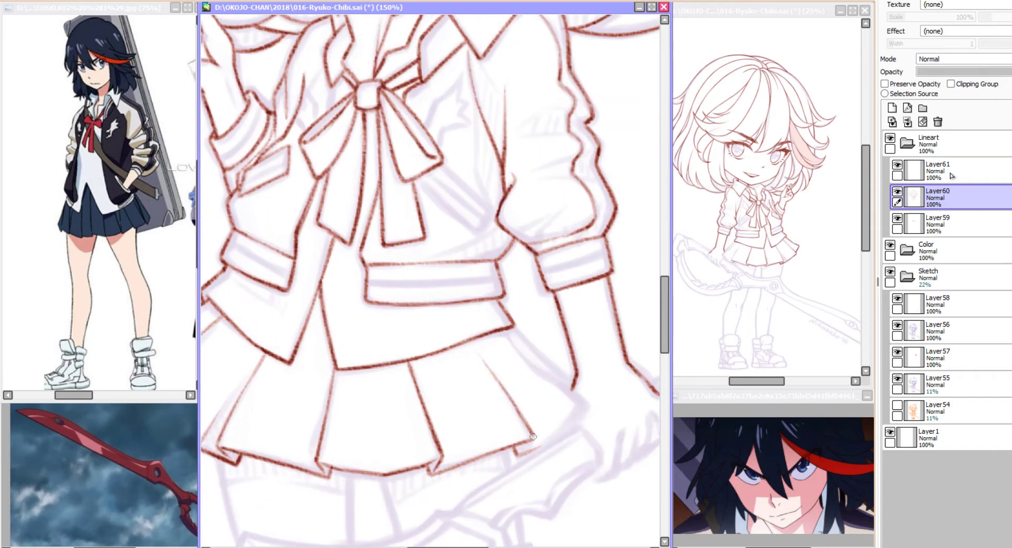
# Ink the thighs visible below the skirt and the scissor blade's upper edge crossing them.
pyautogui.scroll(-4, 561, 387)
pyautogui.scroll(2, 561, 387)
pyautogui.scroll(-4, 561, 387)
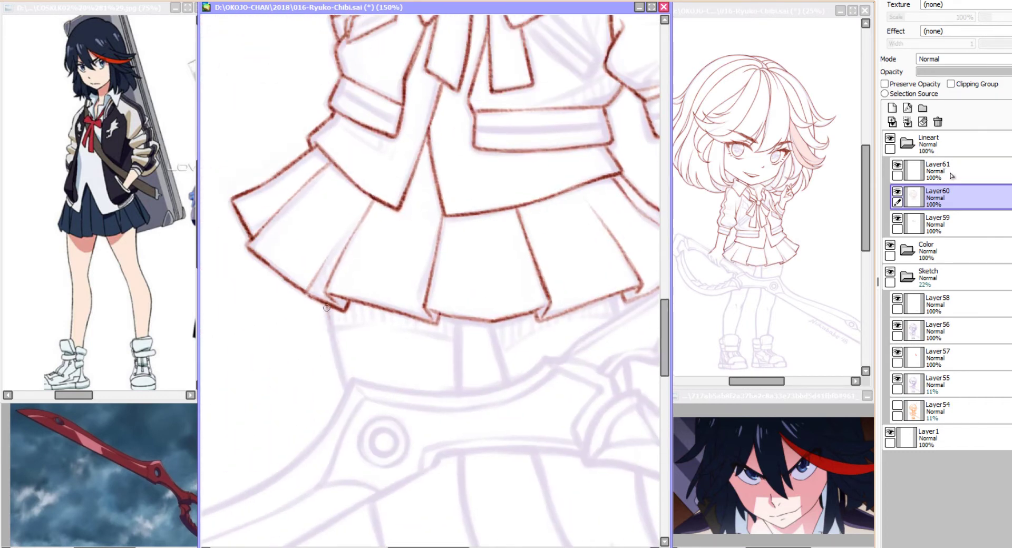
pyautogui.scroll(2, 458, 369)
pyautogui.moveTo(325, 307); pyautogui.dragTo(346, 390)
pyautogui.moveTo(458, 320); pyautogui.dragTo(458, 384)
pyautogui.moveTo(458, 340); pyautogui.dragTo(458, 394)
pyautogui.moveTo(546, 359); pyautogui.dragTo(522, 382)
pyautogui.press('End')
pyautogui.moveTo(322, 226)
pyautogui.mouseDown()
pyautogui.moveTo(333, 364)
pyautogui.moveTo(377, 411)
pyautogui.mouseUp()
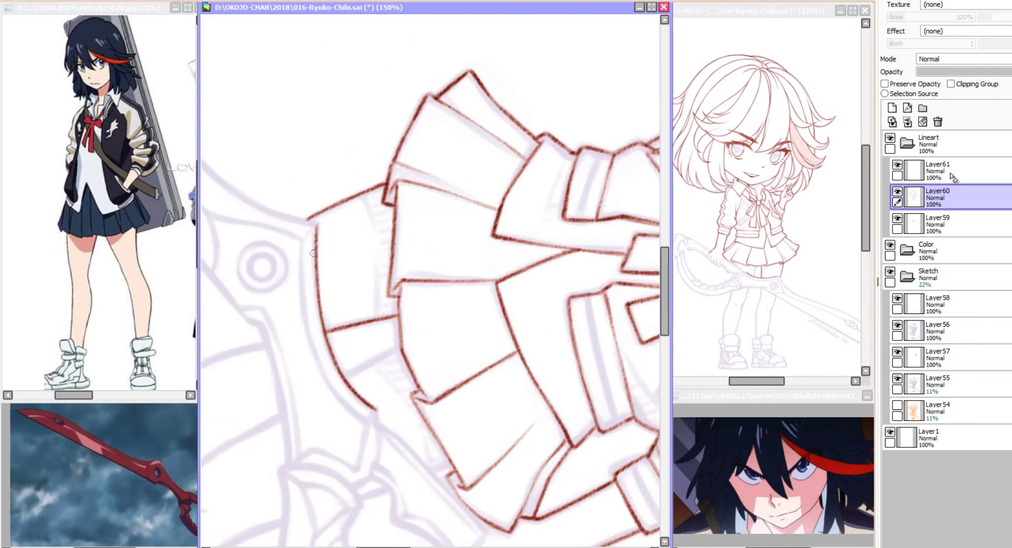
# Ink the corner of the scissor blade's base, the round pivot screw and the notched lower edge.
pyautogui.press('Home')
pyautogui.moveTo(485, 381); pyautogui.dragTo(481, 347)
pyautogui.moveTo(325, 375); pyautogui.dragTo(437, 266)
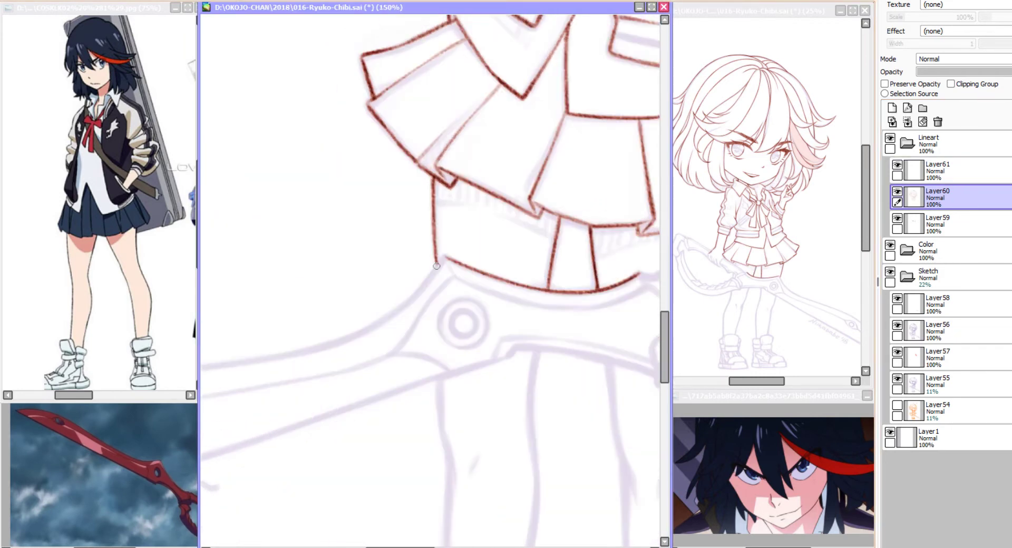
pyautogui.moveTo(401, 306); pyautogui.dragTo(367, 187)
pyautogui.moveTo(434, 193); pyautogui.dragTo(430, 194)
pyautogui.moveTo(477, 219); pyautogui.dragTo(460, 258)
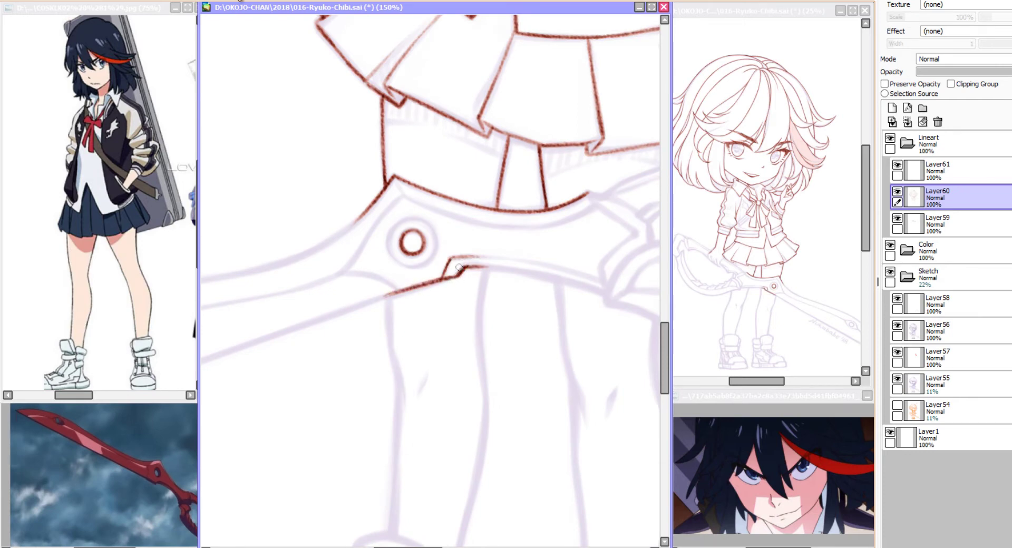
pyautogui.moveTo(433, 221); pyautogui.dragTo(448, 254)
pyautogui.press('Insert')
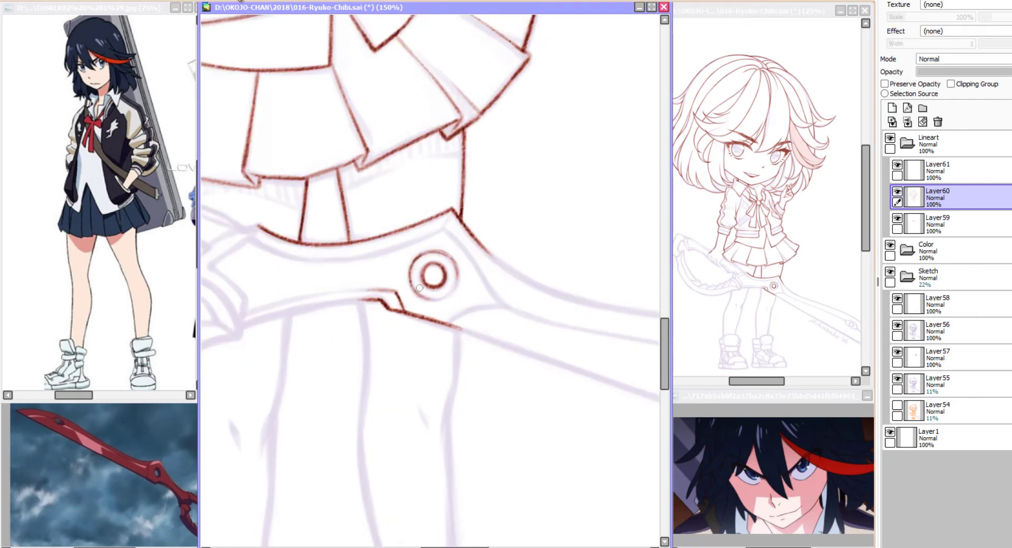
# Ink the angular handle-side end of the blade's base with its bevel lines and the curved joint beside it.
pyautogui.moveTo(454, 281); pyautogui.dragTo(602, 328)
pyautogui.moveTo(409, 268); pyautogui.dragTo(401, 287)
pyautogui.moveTo(401, 287); pyautogui.dragTo(421, 266)
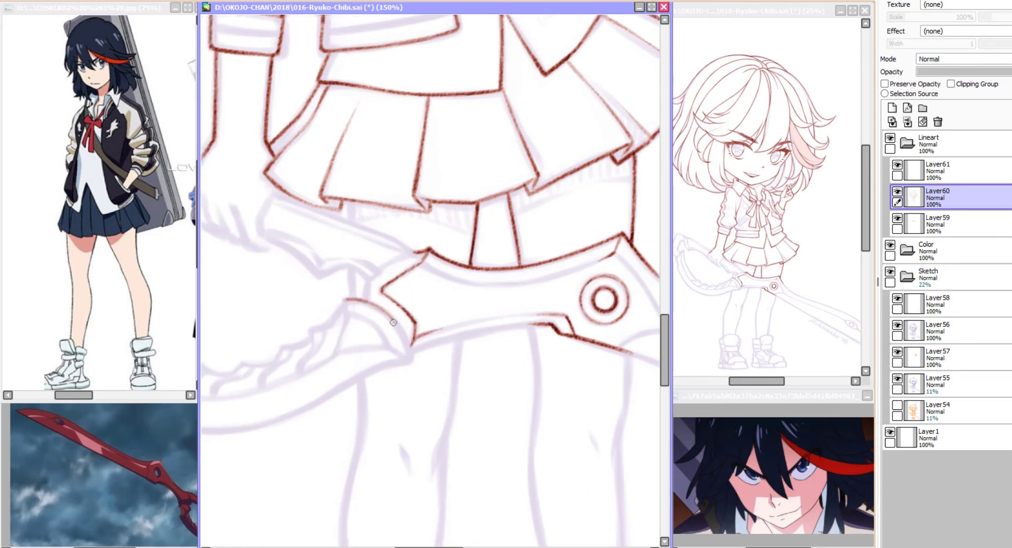
pyautogui.press('Insert')
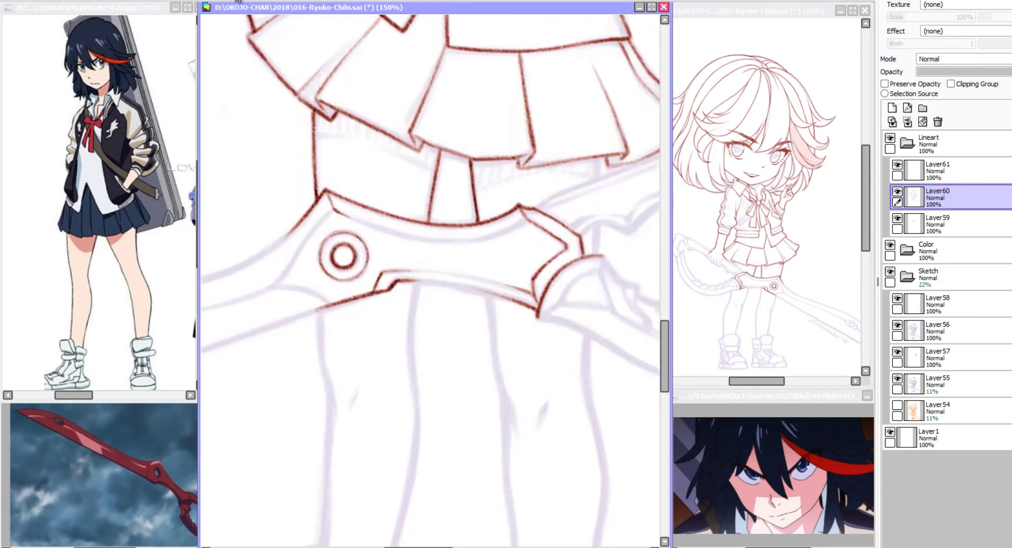
# Ink the pointed bevel around the pivot and the beginning of both long blade edges.
pyautogui.press('Delete')
pyautogui.press('Delete')
pyautogui.press('Delete')
pyautogui.press('Delete')
pyautogui.press('Delete')
pyautogui.press('Delete')
pyautogui.moveTo(470, 199); pyautogui.dragTo(414, 344)
pyautogui.moveTo(402, 189)
pyautogui.mouseDown()
pyautogui.moveTo(369, 340)
pyautogui.moveTo(342, 377)
pyautogui.mouseUp()
pyautogui.moveTo(343, 377)
pyautogui.mouseDown()
pyautogui.moveTo(327, 277)
pyautogui.moveTo(363, 363)
pyautogui.mouseUp()
pyautogui.scroll(-3, 363, 362)
pyautogui.moveTo(398, 187); pyautogui.dragTo(408, 311)
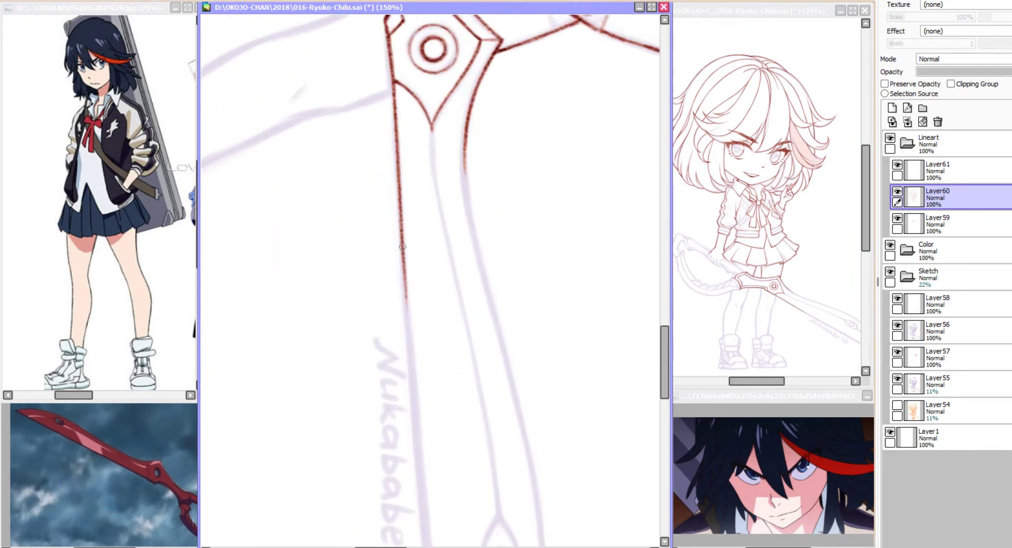
# Ink the blade's long straight edge down to the point and the curve of its tip.
pyautogui.moveTo(392, 164); pyautogui.dragTo(402, 295)
pyautogui.scroll(-3, 398, 253)
pyautogui.press('End')
pyautogui.press('End')
pyautogui.moveTo(390, 169); pyautogui.dragTo(410, 453)
pyautogui.press('h')
pyautogui.moveTo(350, 227)
pyautogui.mouseDown()
pyautogui.moveTo(396, 379)
pyautogui.moveTo(453, 458)
pyautogui.mouseUp()
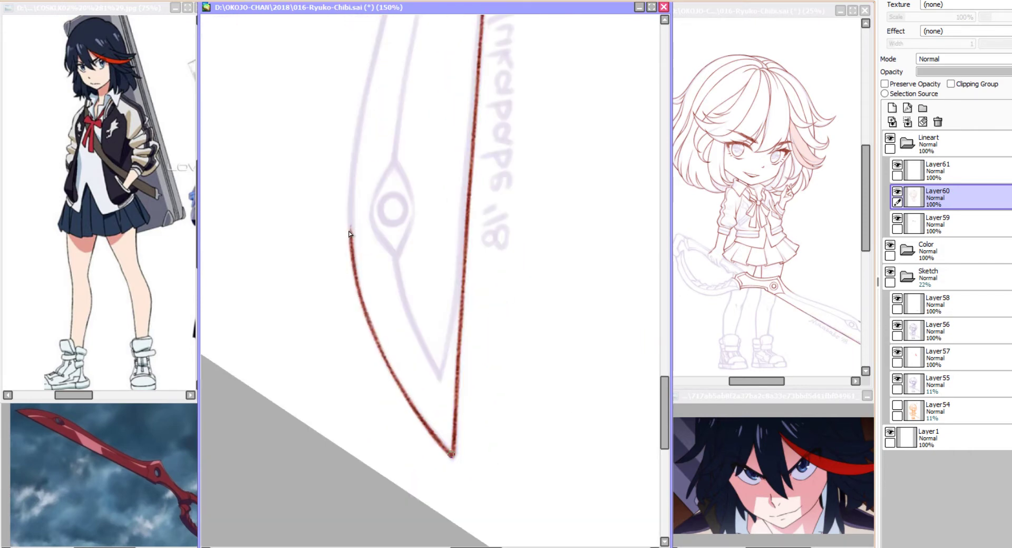
# Ink the rest of the blade's long curved edge between the pivot and the tip.
pyautogui.press('h')
pyautogui.scroll(5, 452, 457)
pyautogui.moveTo(436, 124); pyautogui.dragTo(443, 364)
pyautogui.press('h')
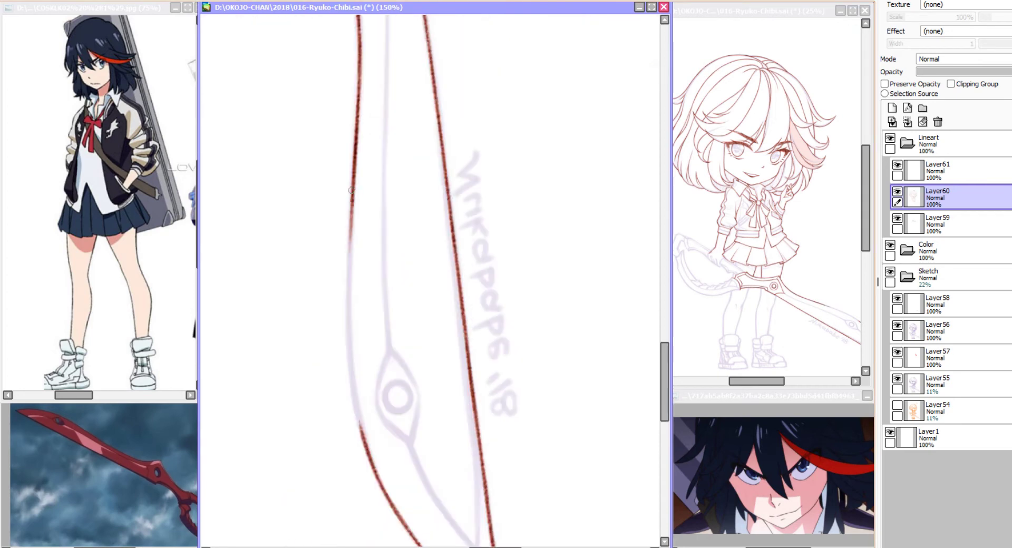
pyautogui.moveTo(356, 187)
pyautogui.mouseDown()
pyautogui.moveTo(348, 304)
pyautogui.moveTo(393, 511)
pyautogui.mouseUp()
# Ink the round hole near the blade's tip, its eye-shaped surround and the inner ridge lines along the blade.
pyautogui.moveTo(394, 385)
pyautogui.mouseDown()
pyautogui.moveTo(387, 393)
pyautogui.moveTo(395, 383)
pyautogui.mouseUp()
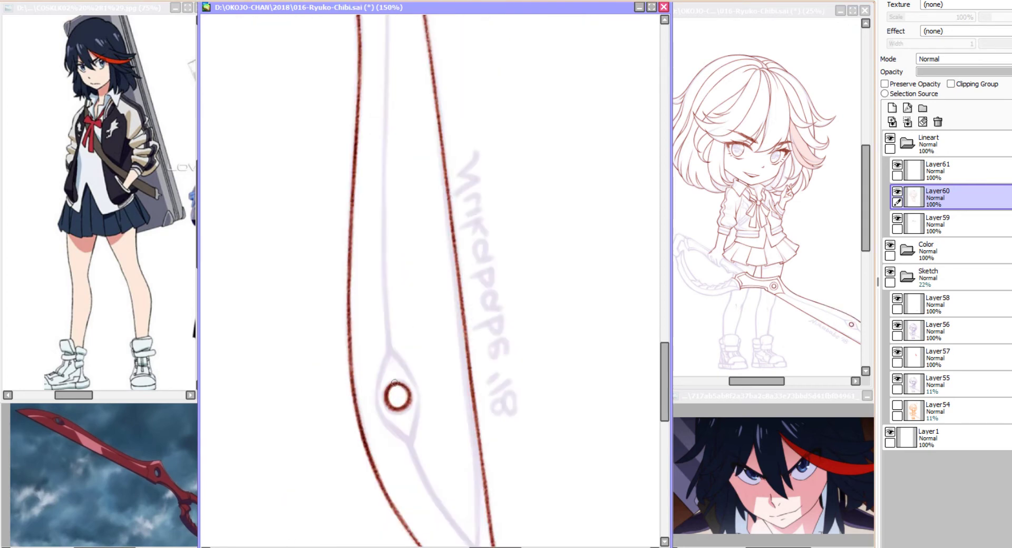
pyautogui.scroll(-2, 391, 361)
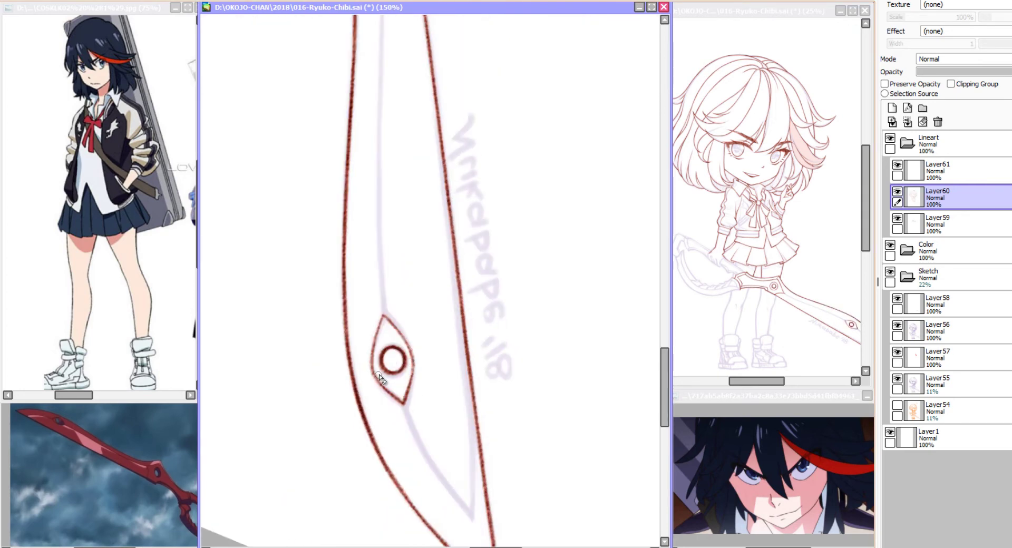
pyautogui.scroll(-4, 380, 377)
pyautogui.scroll(14, 379, 377)
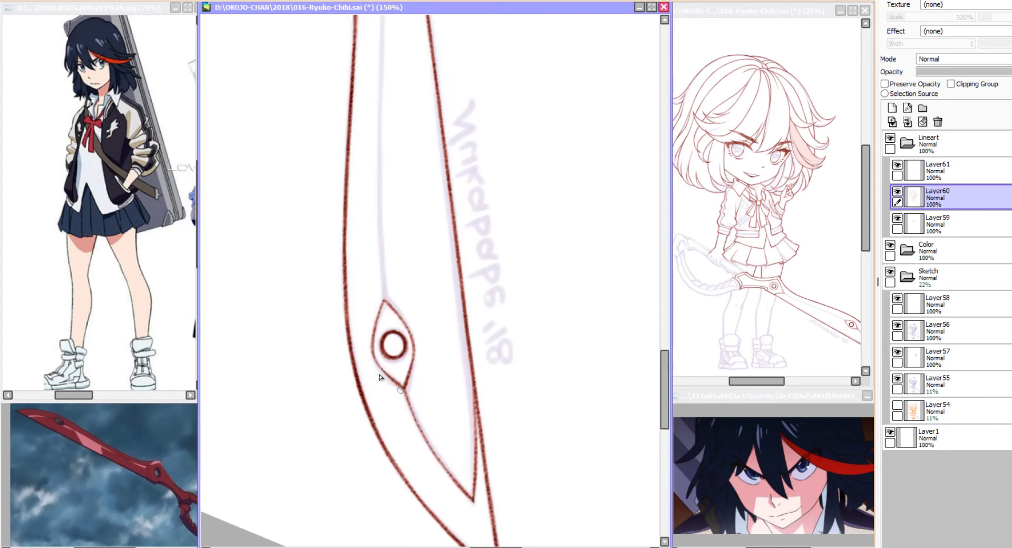
pyautogui.scroll(-6, 382, 196)
pyautogui.moveTo(380, 134); pyautogui.dragTo(387, 362)
pyautogui.scroll(-4, 381, 250)
pyautogui.scroll(-1, 383, 363)
pyautogui.scroll(20, 387, 362)
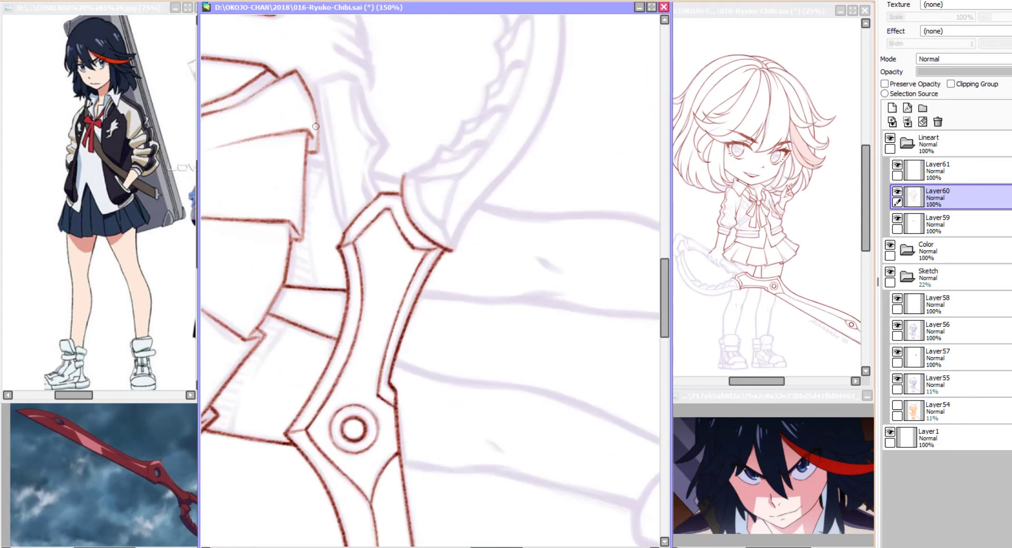
# Ink the upper edge and inner line of the handle bar between the blade's base and the gripping hand.
pyautogui.press('Home')
pyautogui.scroll(8, 318, 181)
pyautogui.moveTo(363, 363); pyautogui.dragTo(448, 303)
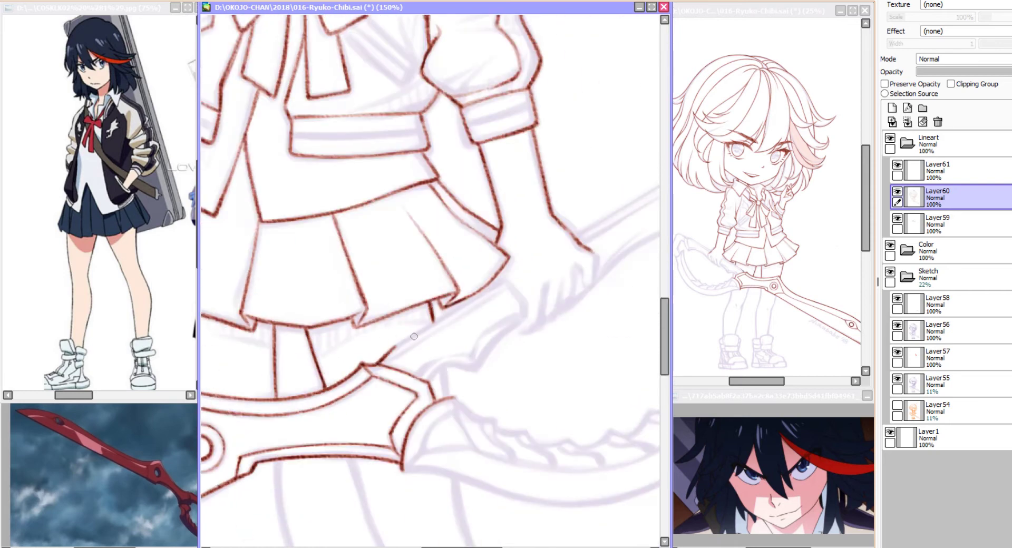
pyautogui.moveTo(390, 352); pyautogui.dragTo(501, 284)
pyautogui.moveTo(382, 369); pyautogui.dragTo(509, 289)
pyautogui.moveTo(412, 345); pyautogui.dragTo(477, 299)
pyautogui.scroll(1, 477, 300)
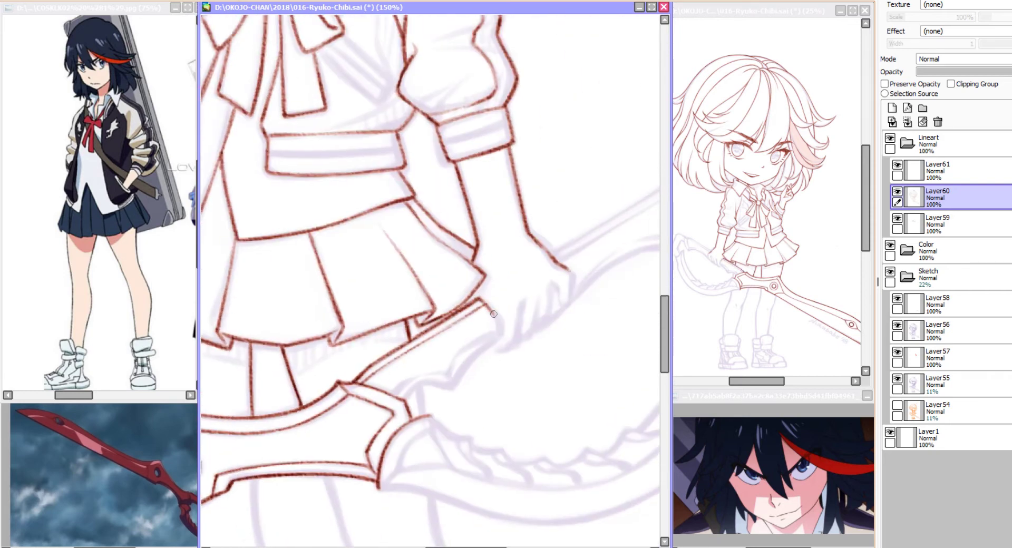
# Ink the handle bar's wavy underside and the short link joining it to the guard.
pyautogui.moveTo(464, 365)
pyautogui.mouseDown()
pyautogui.moveTo(445, 412)
pyautogui.moveTo(464, 414)
pyautogui.moveTo(420, 460)
pyautogui.mouseUp()
pyautogui.hscroll(-2, 516, 344)
pyautogui.moveTo(460, 377); pyautogui.dragTo(433, 389)
pyautogui.moveTo(467, 363); pyautogui.dragTo(445, 377)
pyautogui.moveTo(541, 321); pyautogui.dragTo(531, 329)
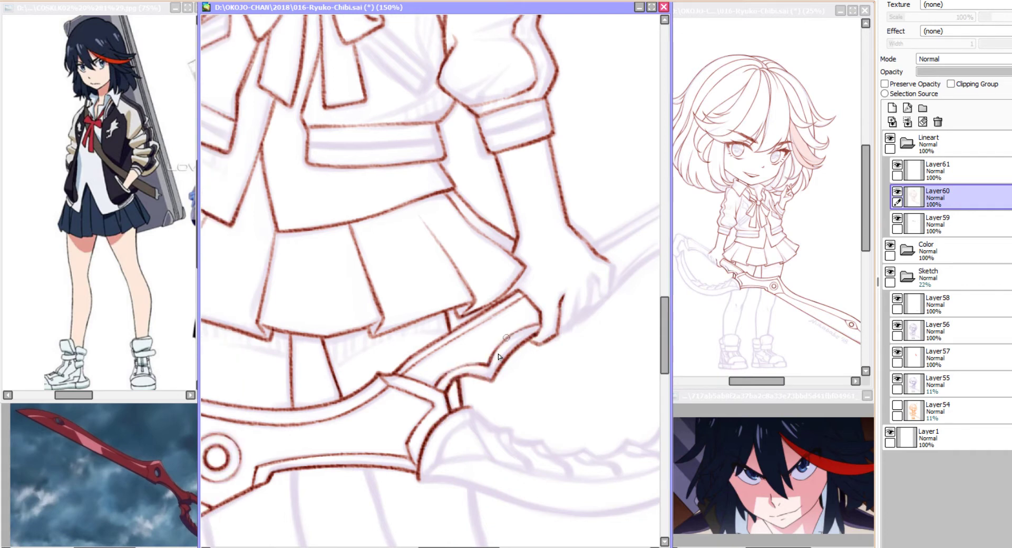
# Ink the knuckles and fingers of the hand gripping the scissor handle.
pyautogui.hscroll(2, 532, 324)
pyautogui.scroll(1, 533, 325)
pyautogui.moveTo(448, 388); pyautogui.dragTo(468, 353)
pyautogui.scroll(1, 498, 353)
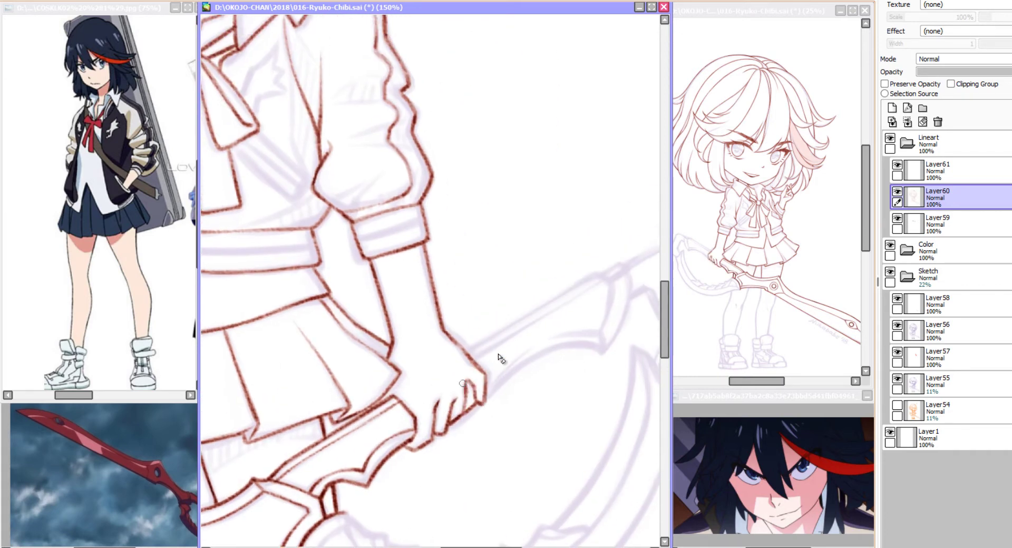
# Ink the handle bar beyond the gripping hand, including its flared end with the curved band.
pyautogui.press('Delete')
pyautogui.press('Delete')
pyautogui.press('Delete')
pyautogui.press('Delete')
pyautogui.moveTo(512, 274)
pyautogui.mouseDown()
pyautogui.moveTo(494, 379)
pyautogui.moveTo(505, 341)
pyautogui.moveTo(493, 432)
pyautogui.mouseUp()
pyautogui.moveTo(496, 330); pyautogui.dragTo(490, 435)
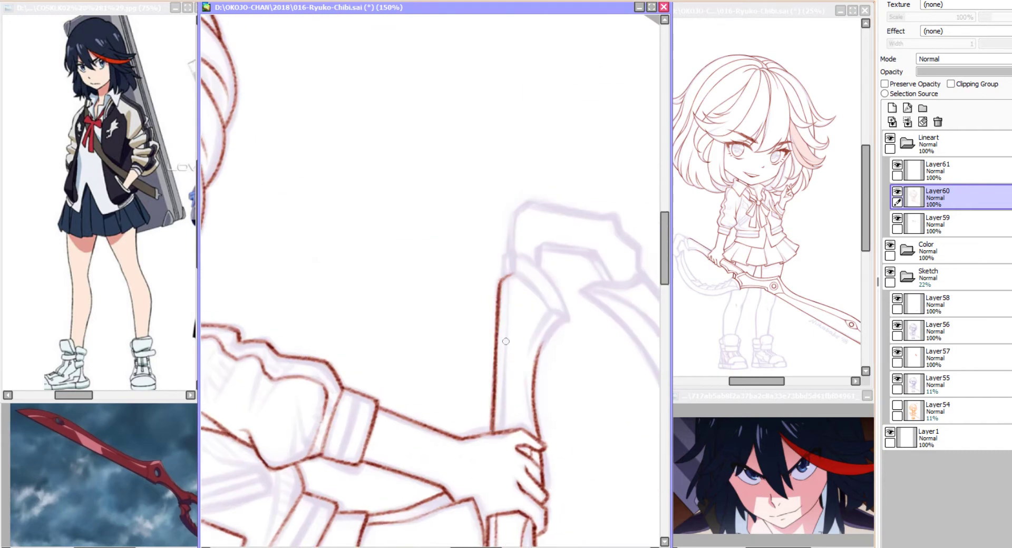
pyautogui.moveTo(508, 276); pyautogui.dragTo(505, 348)
pyautogui.moveTo(503, 352); pyautogui.dragTo(500, 432)
pyautogui.moveTo(551, 311)
pyautogui.mouseDown()
pyautogui.moveTo(524, 354)
pyautogui.moveTo(527, 414)
pyautogui.mouseUp()
pyautogui.scroll(-3, 527, 414)
pyautogui.scroll(-1, 435, 282)
pyautogui.press('End')
pyautogui.press('End')
pyautogui.press('End')
pyautogui.press('End')
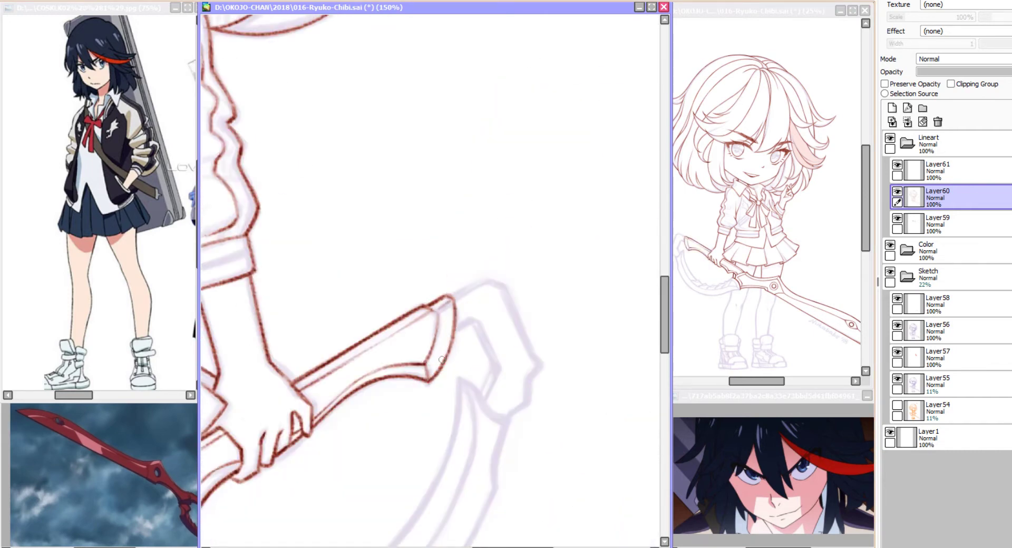
# Ink the outer and inner contours of the angular hook at the end of the handle.
pyautogui.press('h')
pyautogui.moveTo(359, 285); pyautogui.dragTo(387, 280)
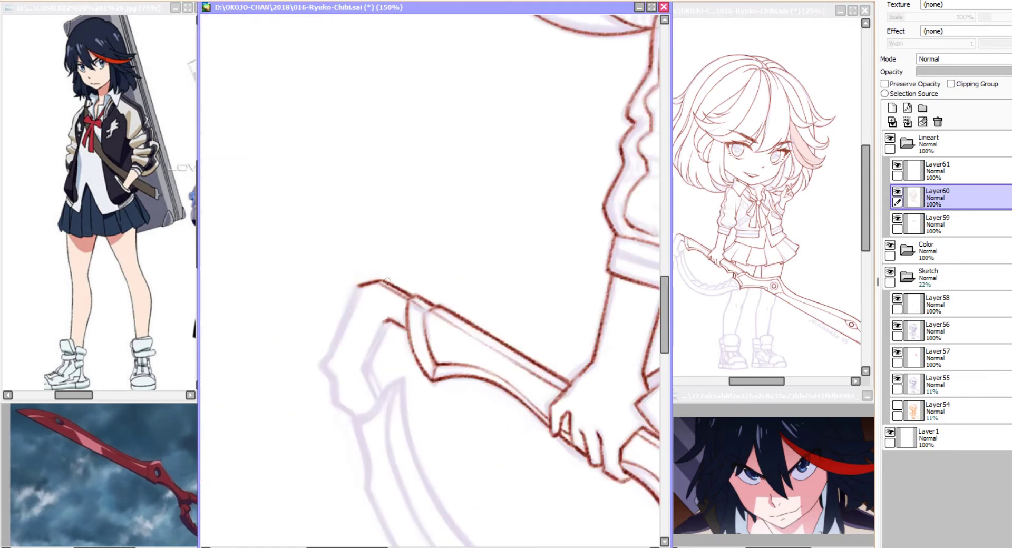
pyautogui.moveTo(346, 318)
pyautogui.mouseDown()
pyautogui.moveTo(335, 373)
pyautogui.moveTo(370, 430)
pyautogui.mouseUp()
pyautogui.scroll(-1, 375, 352)
pyautogui.moveTo(401, 361); pyautogui.dragTo(425, 440)
# Ink the pointed upper part of the crescent-shaped guard below the handle hook.
pyautogui.scroll(-2, 369, 369)
pyautogui.moveTo(363, 358)
pyautogui.mouseDown()
pyautogui.moveTo(414, 483)
pyautogui.moveTo(431, 500)
pyautogui.mouseUp()
pyautogui.moveTo(390, 316)
pyautogui.mouseDown()
pyautogui.moveTo(406, 403)
pyautogui.moveTo(450, 475)
pyautogui.mouseUp()
pyautogui.moveTo(409, 343)
pyautogui.mouseDown()
pyautogui.moveTo(432, 403)
pyautogui.moveTo(482, 468)
pyautogui.mouseUp()
pyautogui.moveTo(403, 306); pyautogui.dragTo(468, 456)
pyautogui.press('h')
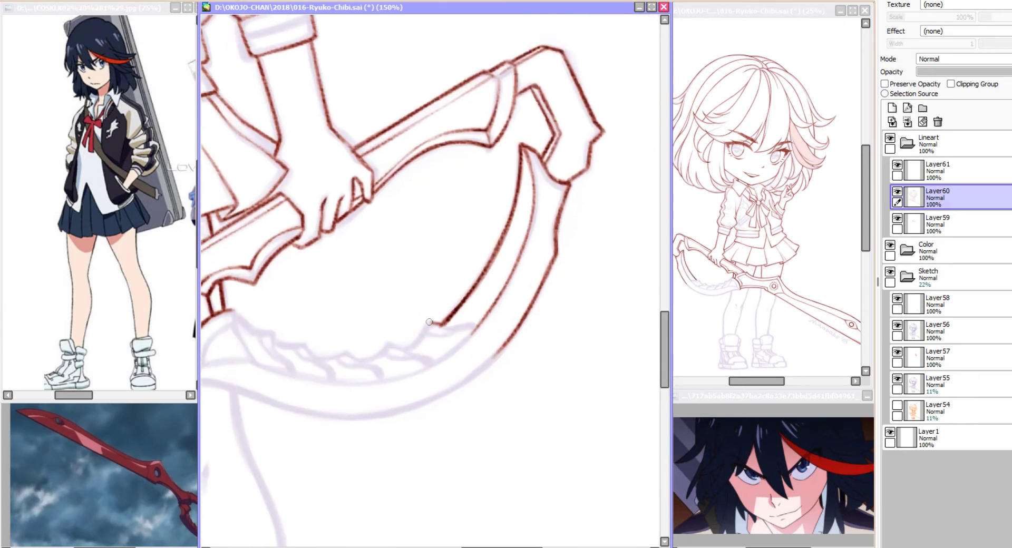
# Ink the jagged teeth along the inside of the crescent guard and the curved bevel at its base.
pyautogui.moveTo(438, 325); pyautogui.dragTo(477, 327)
pyautogui.hscroll(-3, 401, 311)
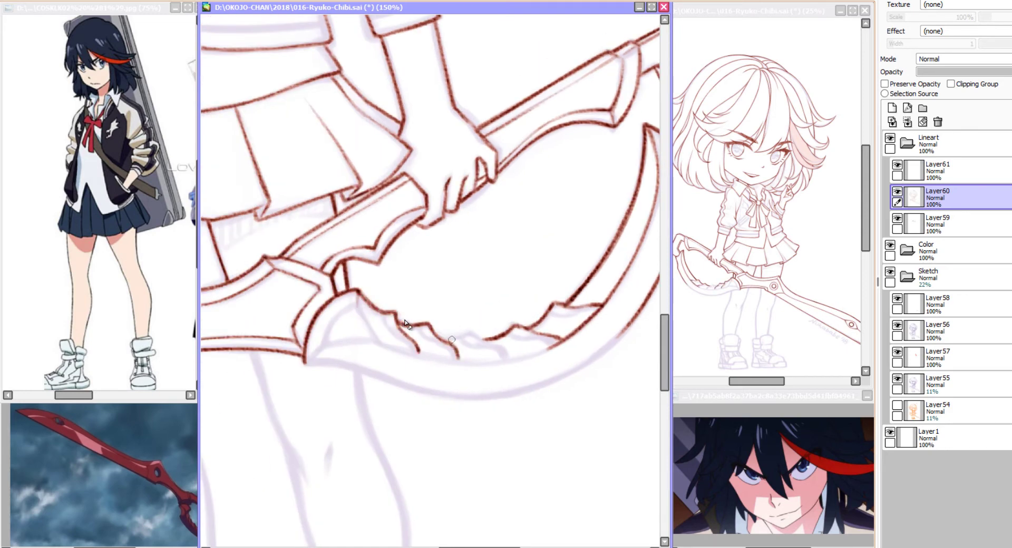
pyautogui.scroll(-3, 452, 340)
pyautogui.hscroll(2, 438, 267)
pyautogui.scroll(1, 463, 274)
pyautogui.hscroll(-1, 462, 275)
pyautogui.moveTo(337, 247); pyautogui.dragTo(358, 282)
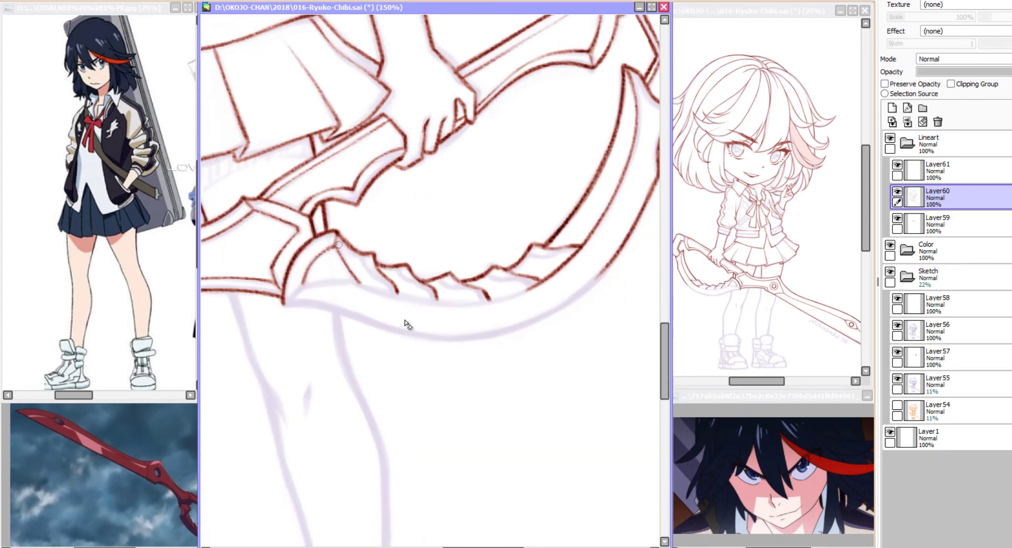
# Ink the crescent guard's long outer curve down to the joint with the blade's base.
pyautogui.press('End')
pyautogui.press('End')
pyautogui.press('End')
pyautogui.press('End')
pyautogui.press('End')
pyautogui.press('End')
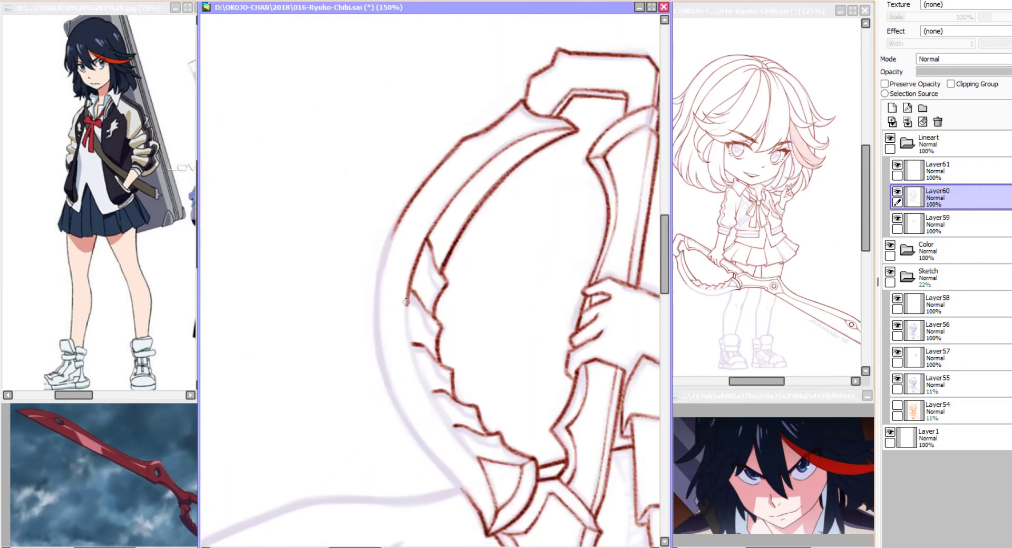
pyautogui.moveTo(394, 249)
pyautogui.mouseDown()
pyautogui.moveTo(384, 359)
pyautogui.moveTo(409, 427)
pyautogui.moveTo(482, 518)
pyautogui.mouseUp()
pyautogui.press('Home')
pyautogui.hscroll(5, 312, 291)
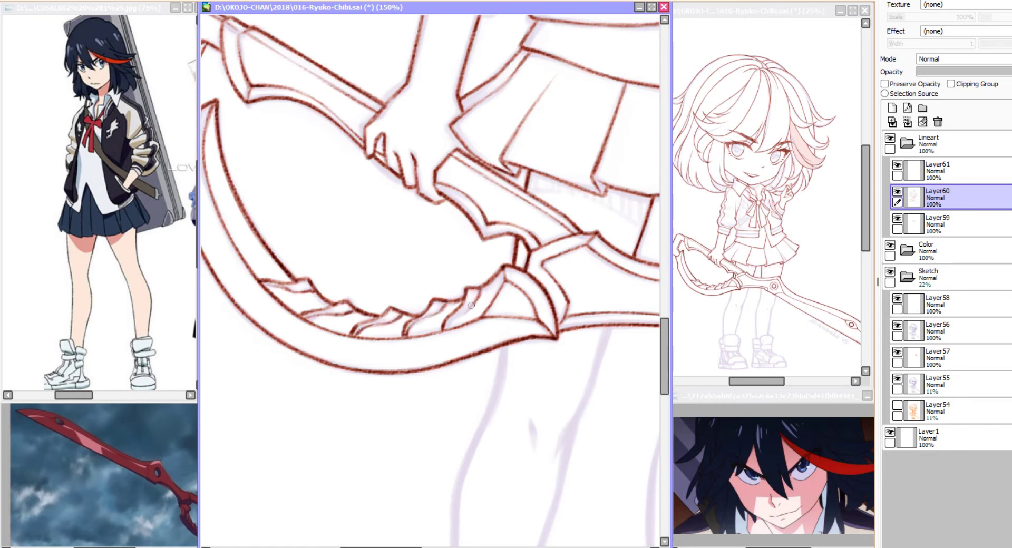
# Ink the jagged star-shaped emblem on the chest of the jacket.
pyautogui.scroll(-3, 462, 315)
pyautogui.scroll(10, 369, 295)
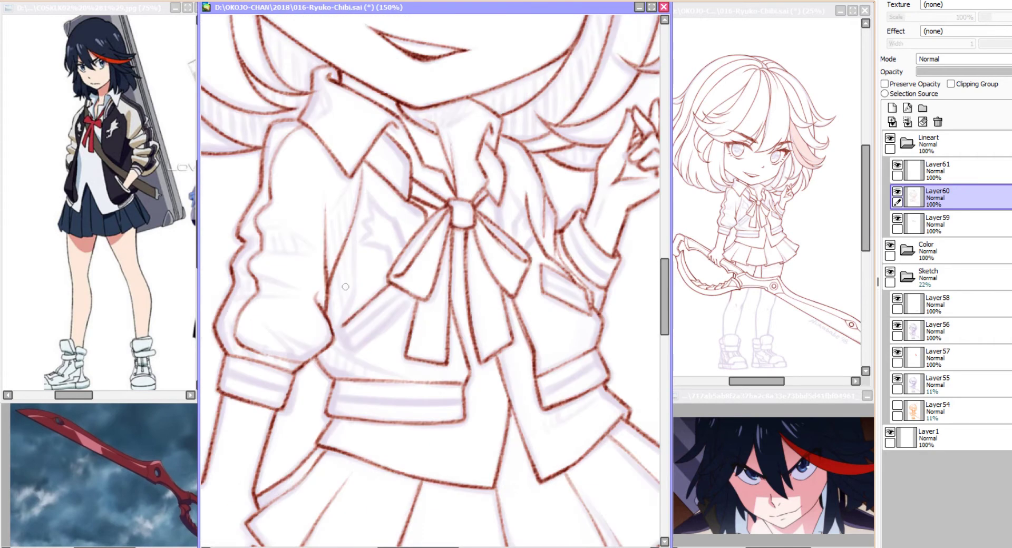
pyautogui.press('h')
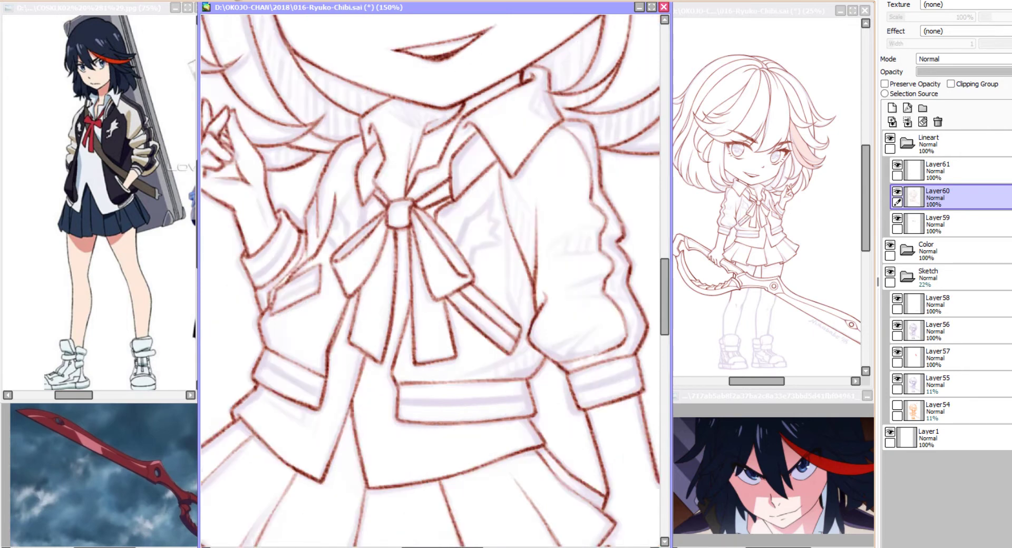
pyautogui.moveTo(340, 330); pyautogui.dragTo(257, 389)
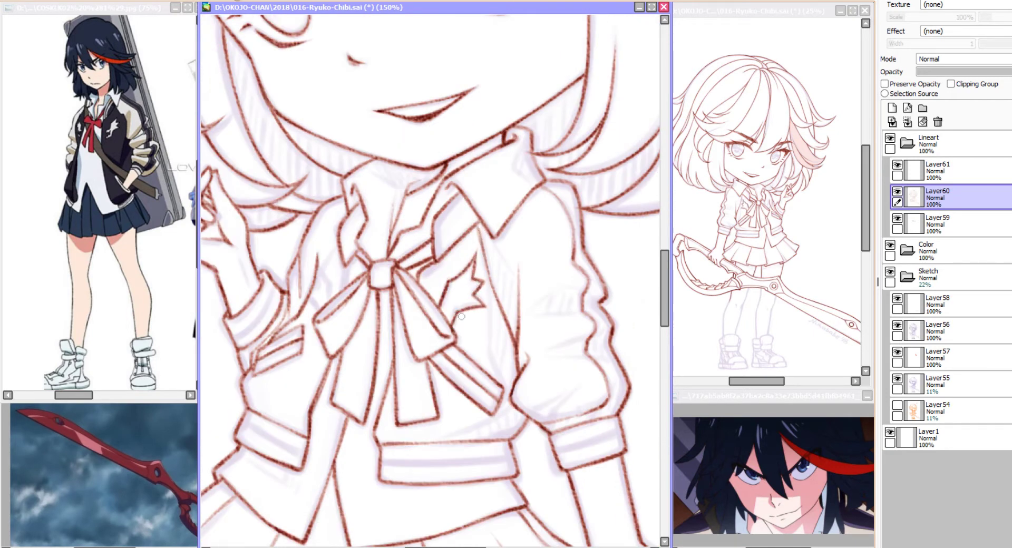
pyautogui.scroll(2, 461, 316)
pyautogui.scroll(1, 362, 337)
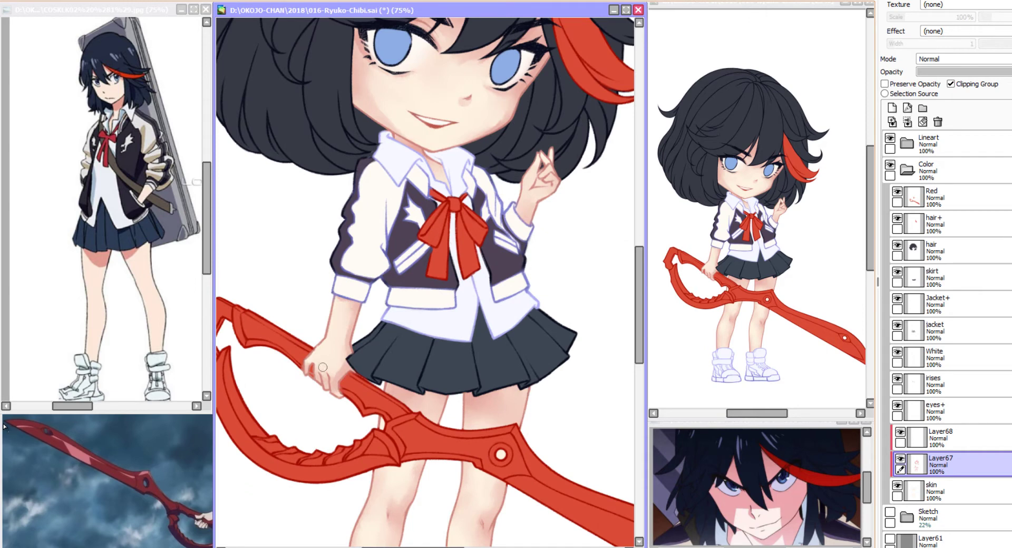
# Touch up the skin shading on the hands on Layer67 and add light accents along the jaw on Layer68.
pyautogui.moveTo(327, 317); pyautogui.dragTo(302, 414)
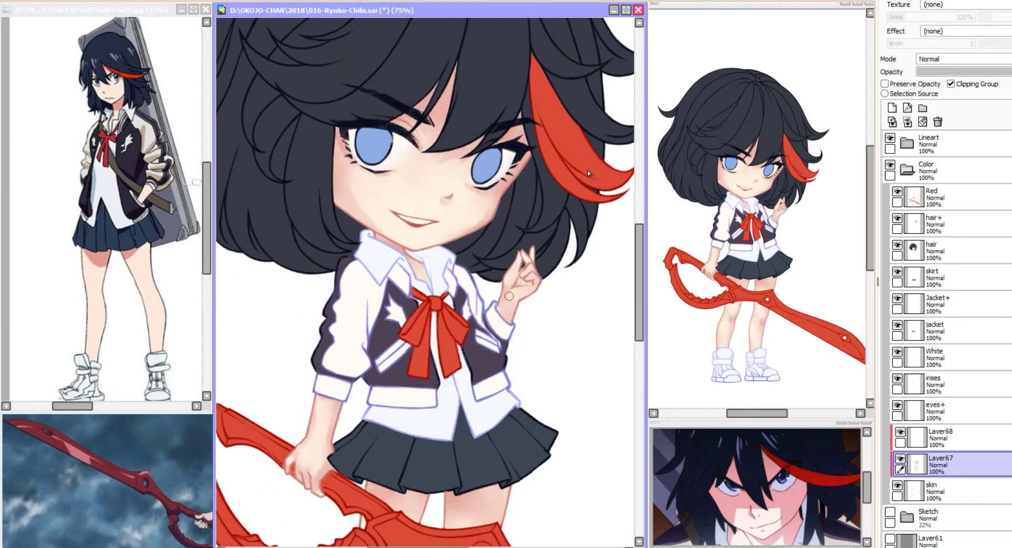
pyautogui.moveTo(533, 253); pyautogui.dragTo(530, 261)
pyautogui.click(941, 437)
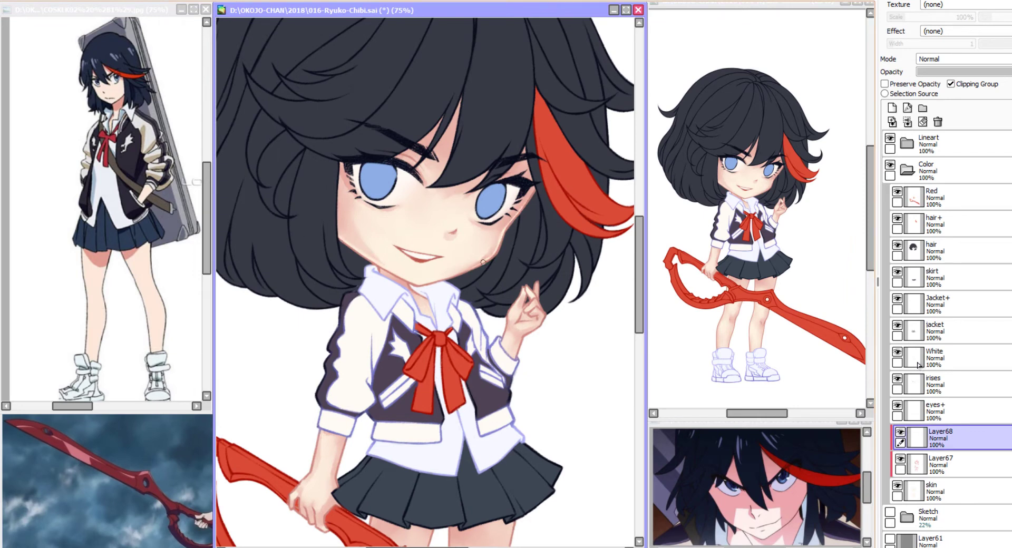
pyautogui.moveTo(483, 262); pyautogui.dragTo(533, 130)
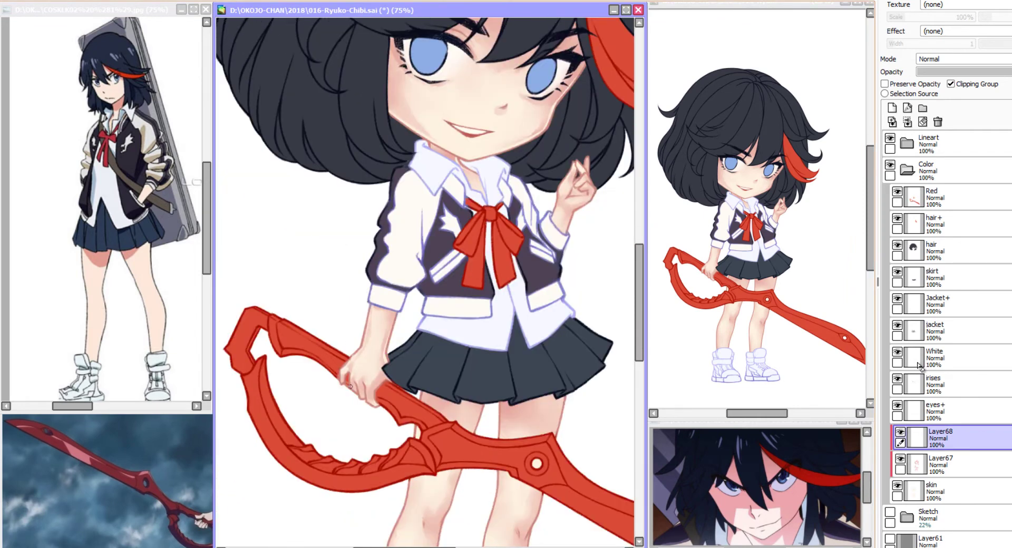
# Paint soft light accents on the knees, legs and raised hand on Layer68.
pyautogui.scroll(-4, 351, 387)
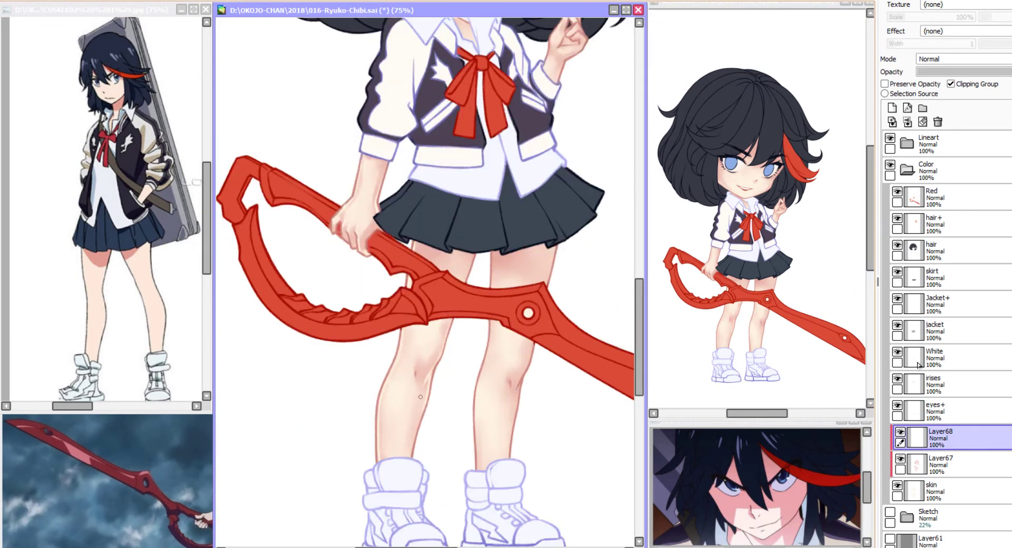
pyautogui.scroll(1, 420, 396)
pyautogui.scroll(-2, 515, 298)
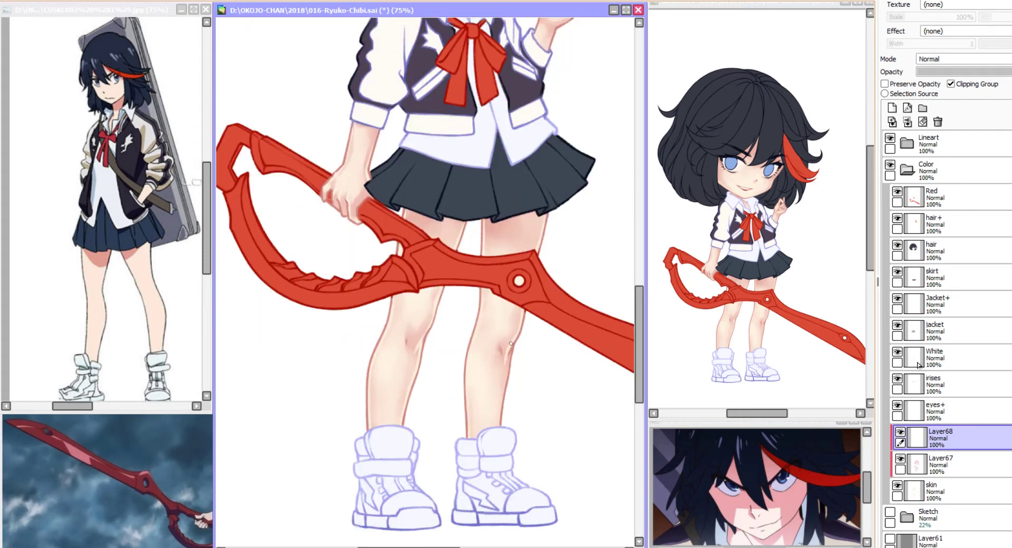
pyautogui.scroll(8, 505, 346)
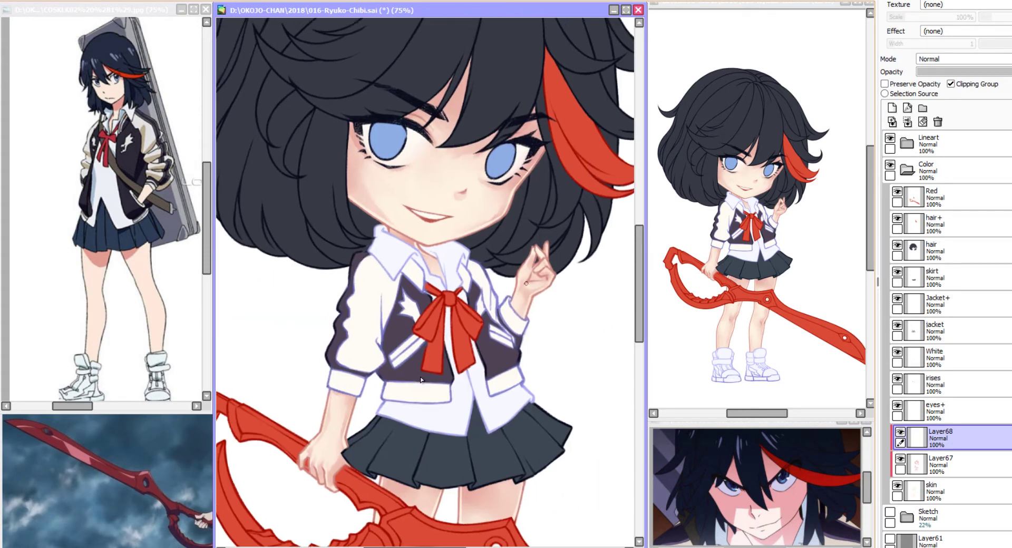
# Shade the whites of the eyes on a new layer clipped to eyes+ and check its hue and saturation adjustment.
pyautogui.scroll(1, 421, 378)
pyautogui.hotkey('ctrl', 'shift', 'n')
pyautogui.moveTo(416, 179); pyautogui.dragTo(390, 153)
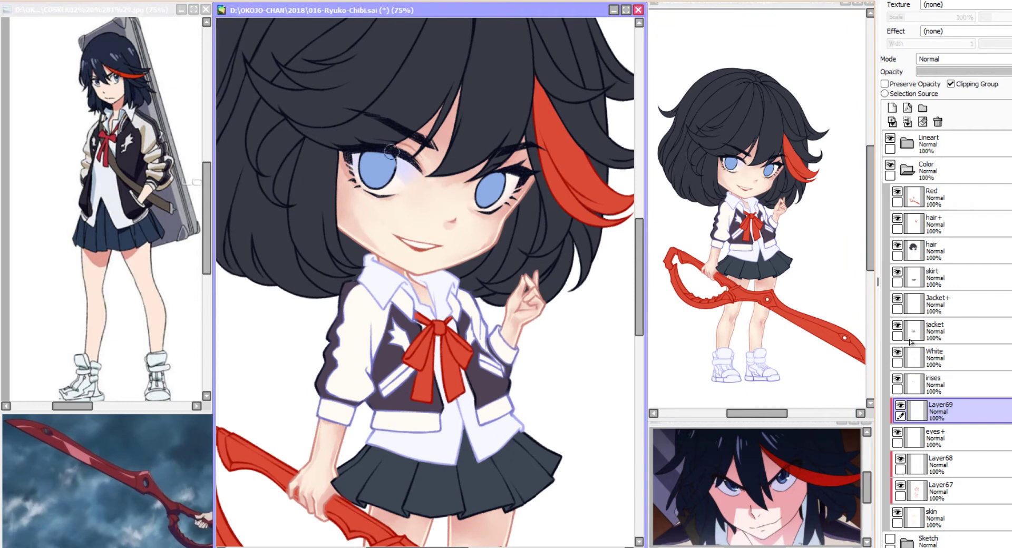
pyautogui.hotkey('ctrl', 'u')
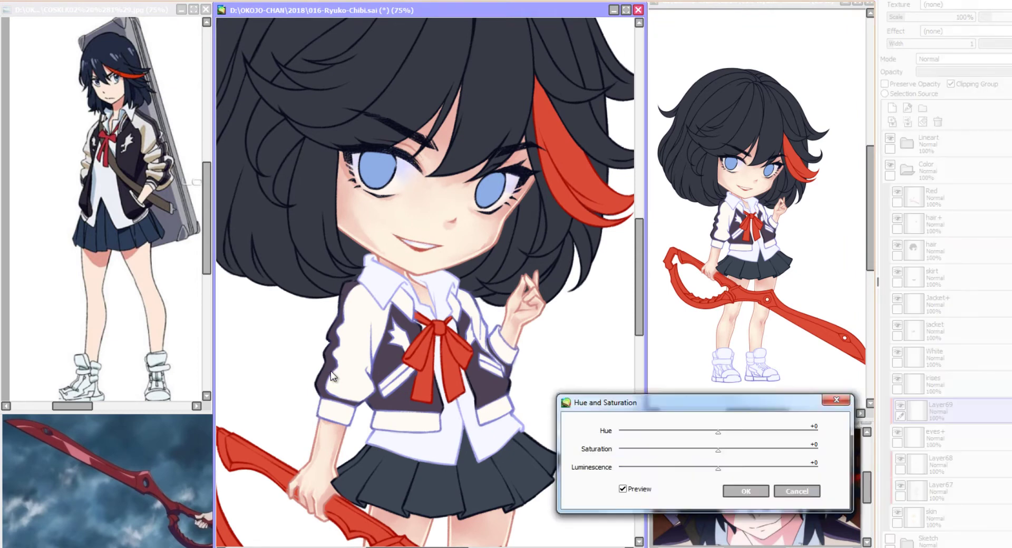
pyautogui.press('Return')
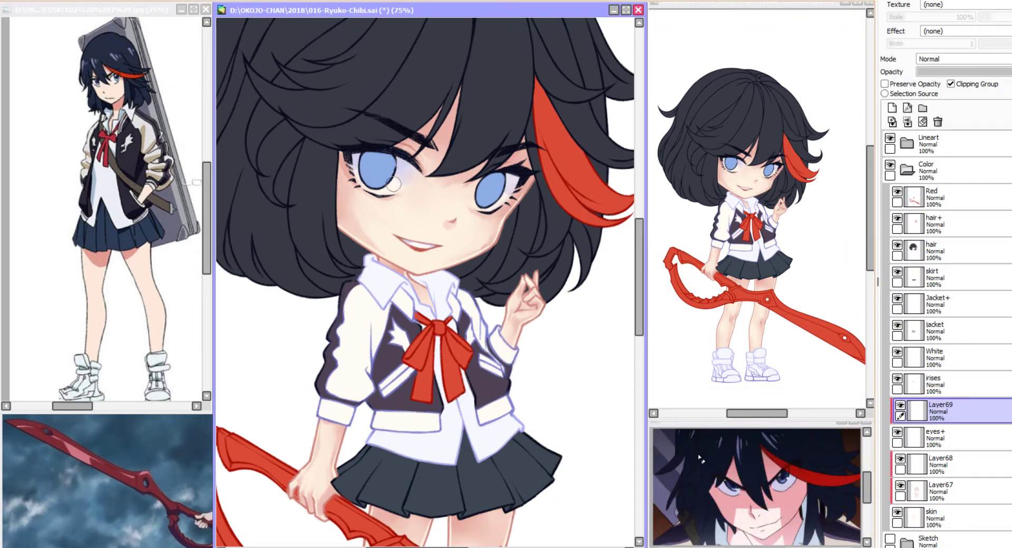
# Add a new clipped layer above Layer63 in the Lineart group and undo the last stroke.
pyautogui.scroll(1, 430, 283)
pyautogui.hotkey('ctrl', 'shift', 'n')
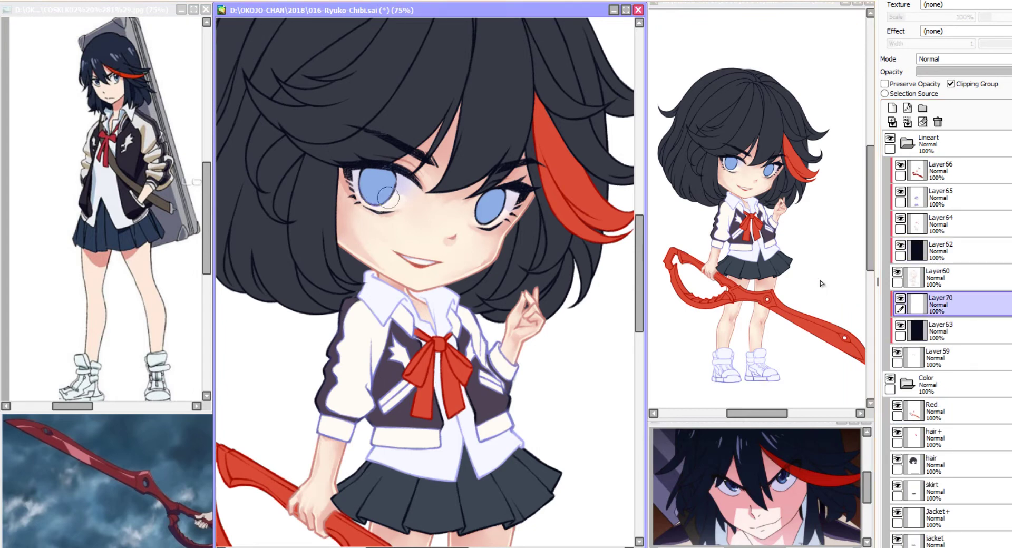
pyautogui.hotkey('ctrl', 'z')
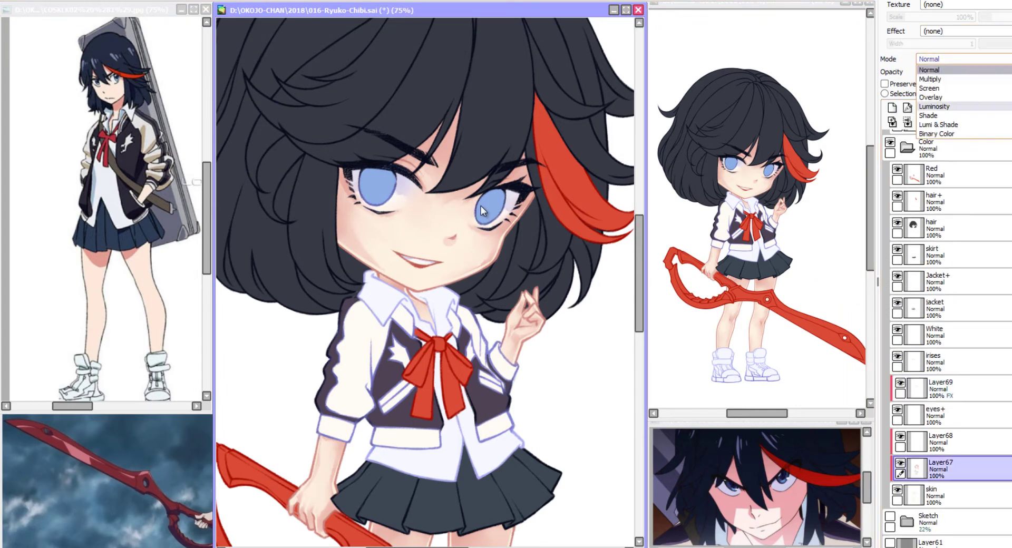
# Darken the upper irises on a new layer clipped to irises, using a Fringe effect of width 1, and adjust its color.
pyautogui.hotkey('ctrl', 'shift', 'n')
pyautogui.hotkey('ctrl', 'alt', 'g')
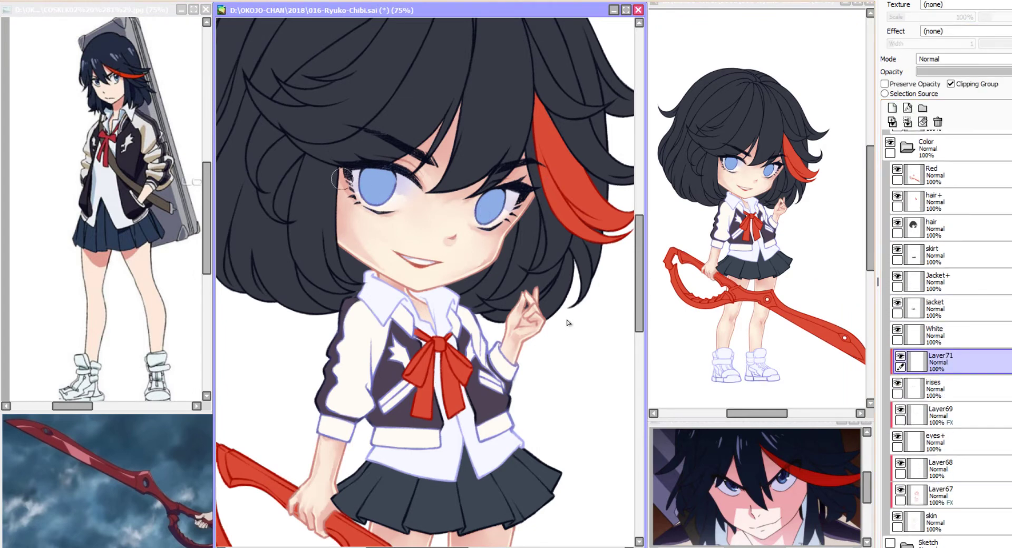
pyautogui.moveTo(356, 182)
pyautogui.mouseDown()
pyautogui.moveTo(395, 177)
pyautogui.moveTo(380, 182)
pyautogui.mouseUp()
pyautogui.click(964, 32)
pyautogui.click(949, 41)
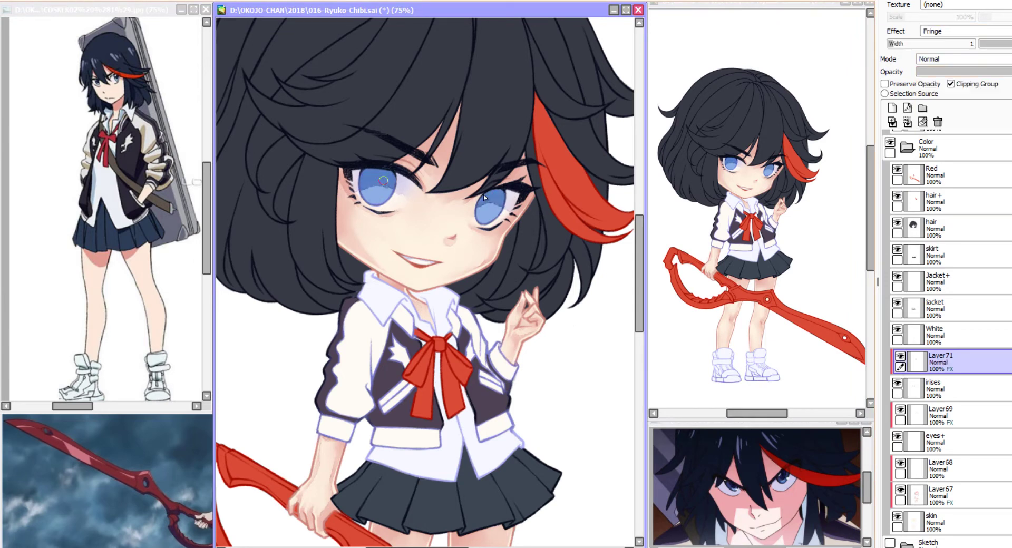
pyautogui.hotkey('ctrl', 'u')
pyautogui.press('Return')
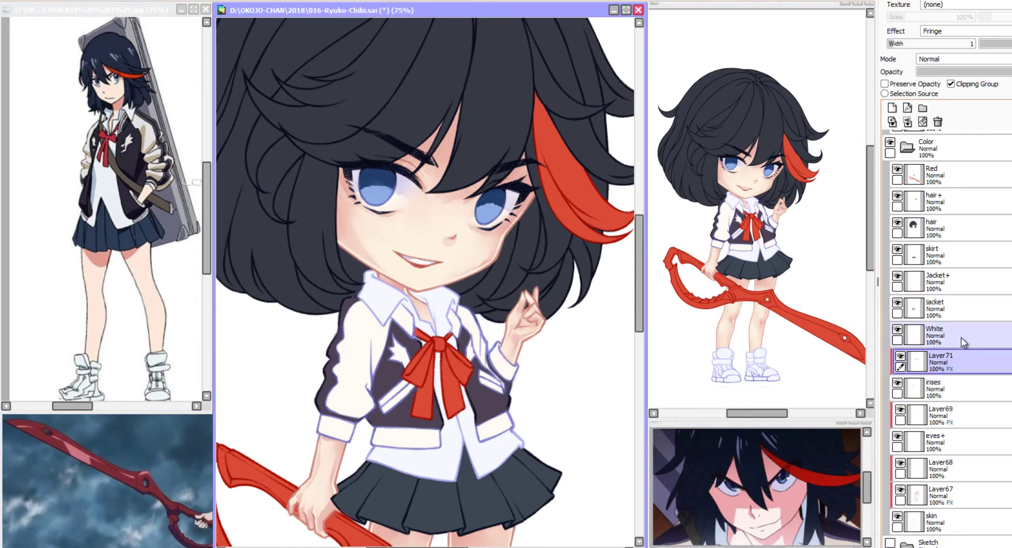
# Paint the dark pupils in both eyes on Layer71 and refine their shape while checking the drawing mirrored.
pyautogui.hotkey('ctrl', '+')
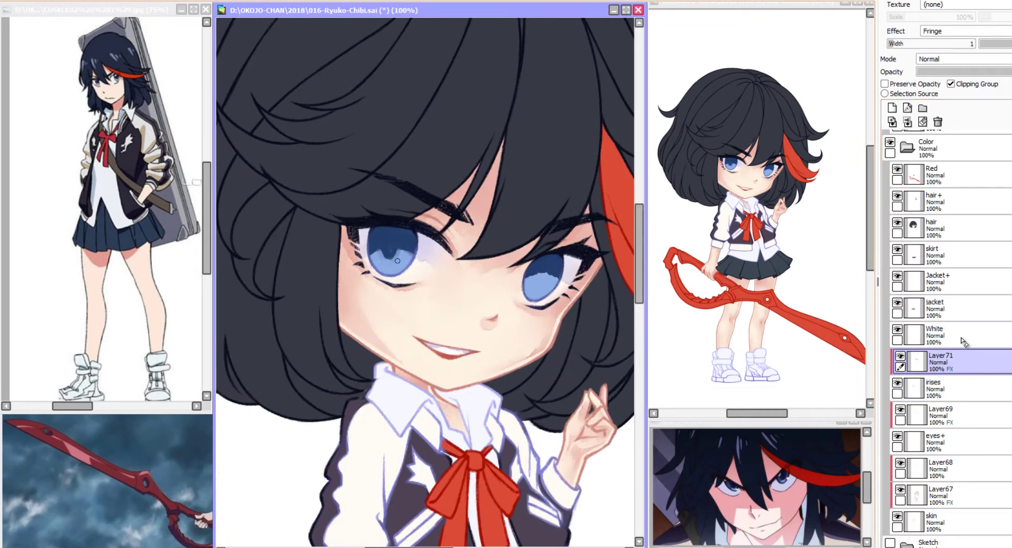
pyautogui.hotkey('ctrl', 'shift', 'n')
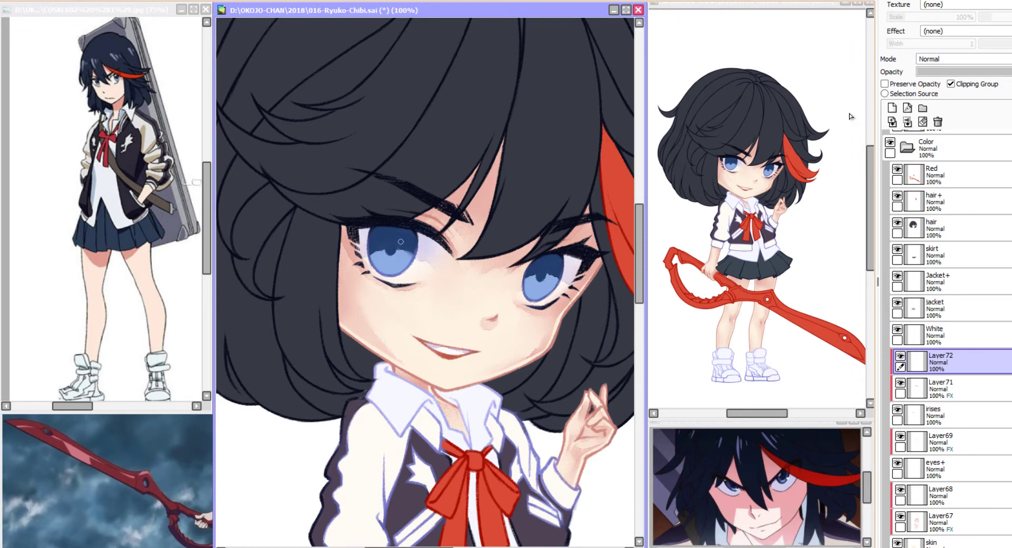
pyautogui.press('h')
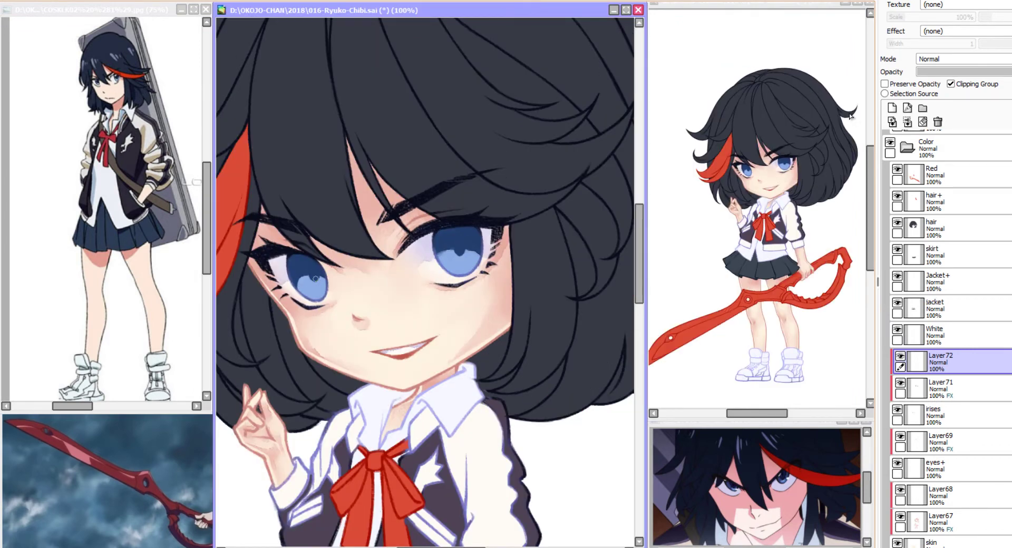
pyautogui.hotkey('ctrl', 'z')
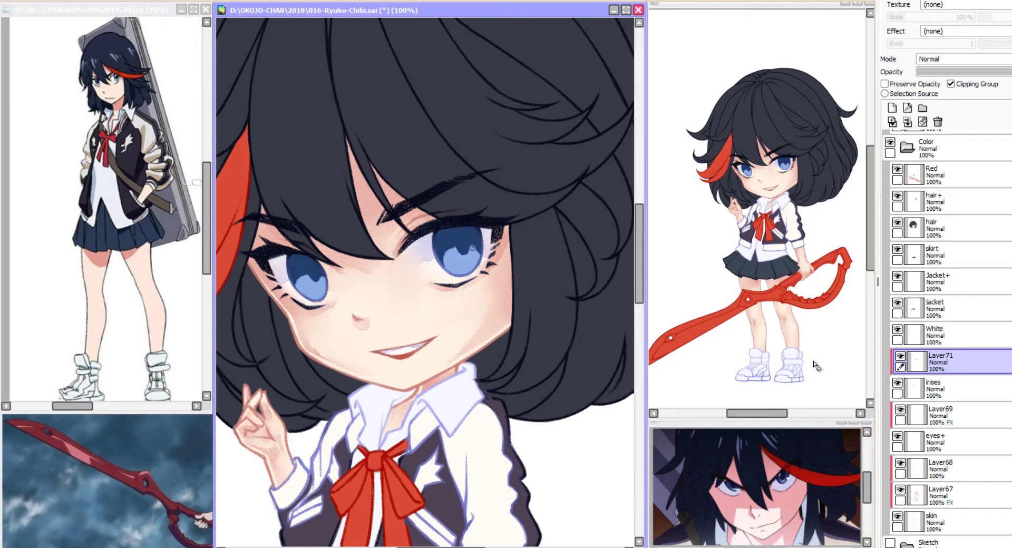
pyautogui.press('h')
pyautogui.hotkey('ctrl', 'z')
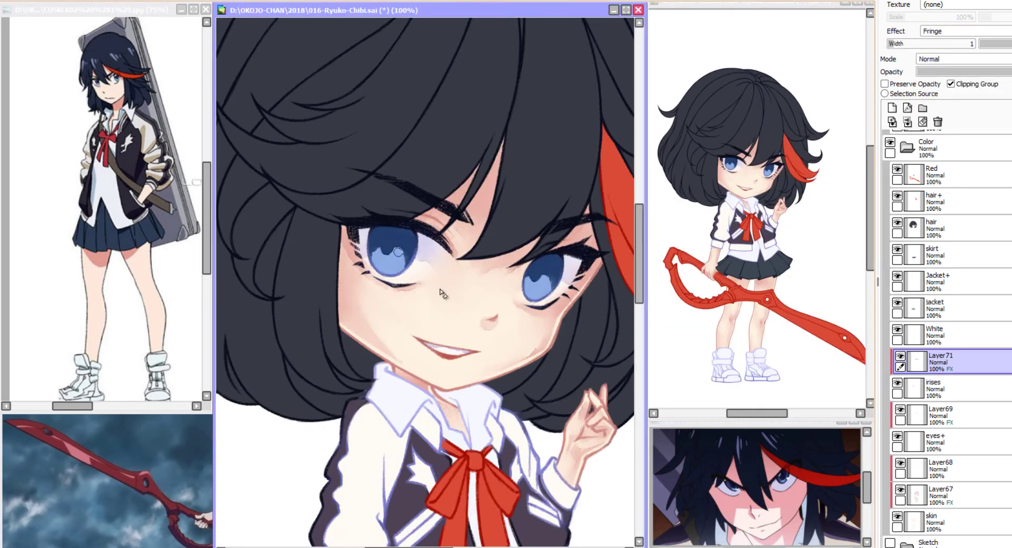
# Paint purple reflections in the upper irises on Layer72 and add white highlights on Layer73 in the Extras group.
pyautogui.hotkey('ctrl', 'y')
pyautogui.click(390, 235)
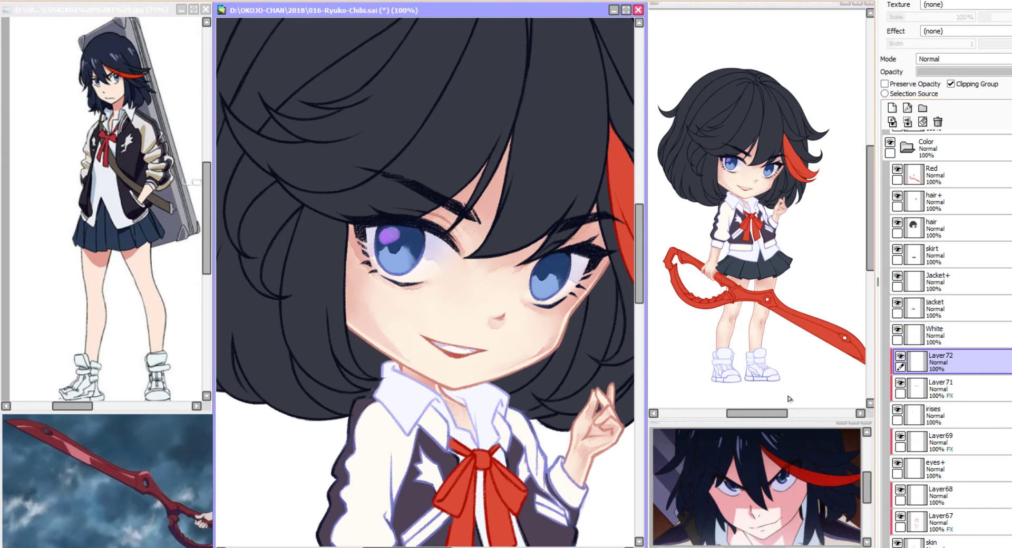
pyautogui.moveTo(393, 232)
pyautogui.mouseDown()
pyautogui.moveTo(388, 244)
pyautogui.moveTo(411, 226)
pyautogui.mouseUp()
pyautogui.moveTo(540, 269); pyautogui.dragTo(566, 257)
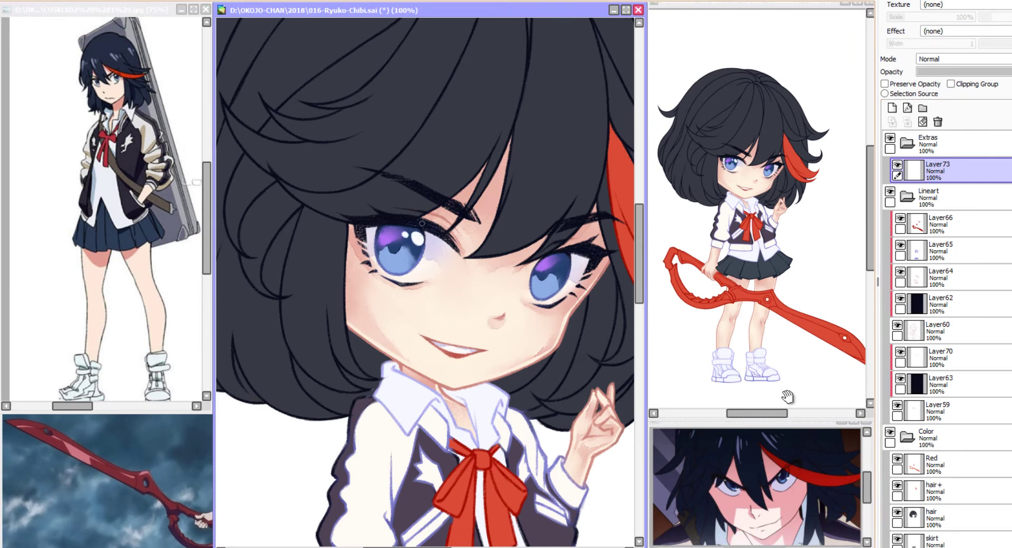
pyautogui.moveTo(569, 269); pyautogui.dragTo(549, 246)
pyautogui.moveTo(456, 191); pyautogui.dragTo(469, 226)
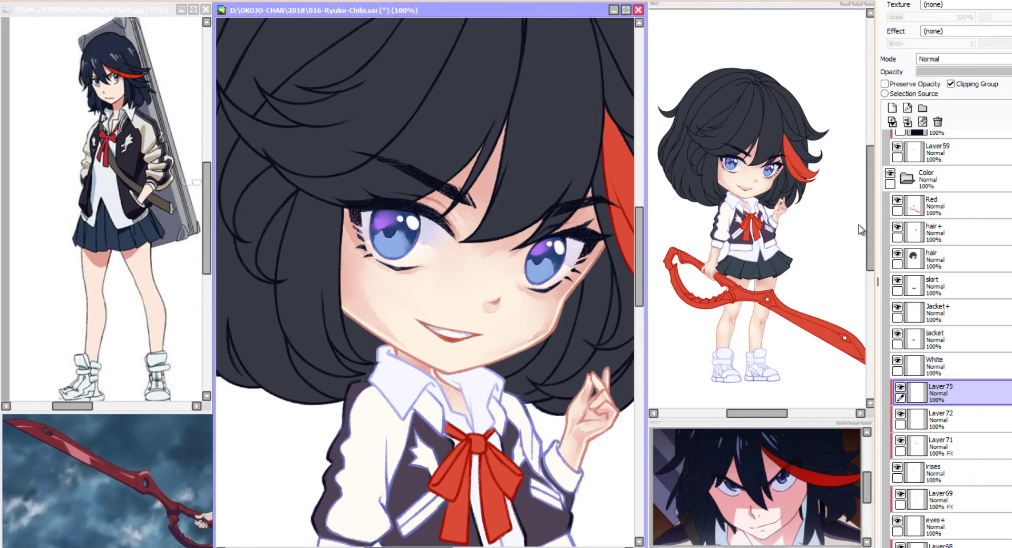
# Raise the saturation of the irises layer to +36 and shift the purple reflections on Layer72 to blue.
pyautogui.hotkey('ctrl', 'u')
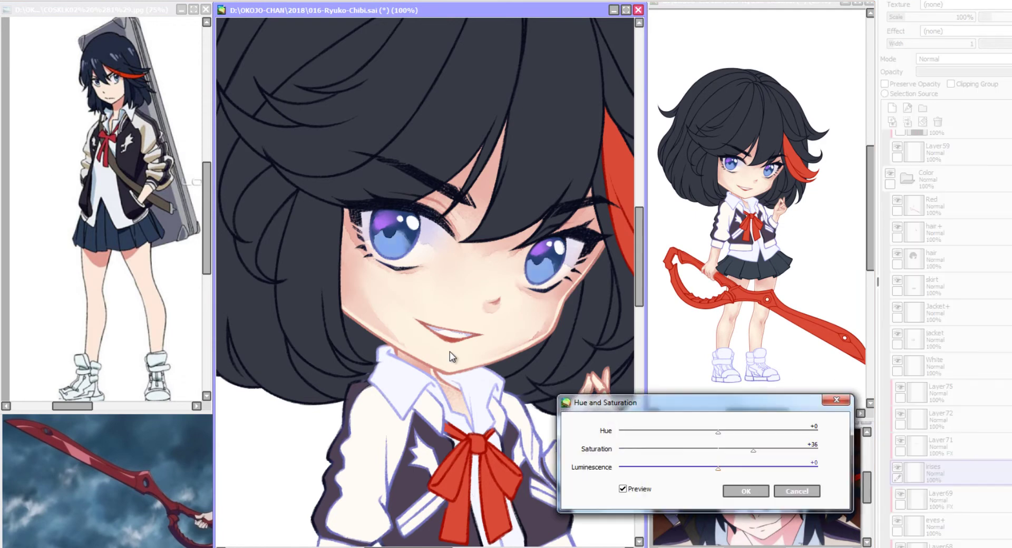
pyautogui.press('Escape')
pyautogui.hotkey('ctrl', 'u')
pyautogui.press('Escape')
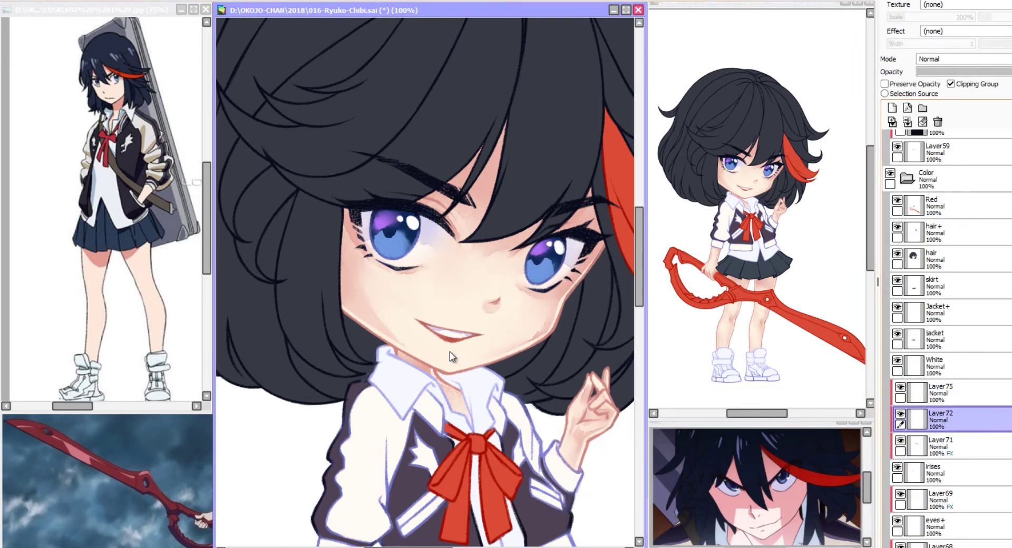
pyautogui.hotkey('ctrl', 'u')
pyautogui.press('Escape')
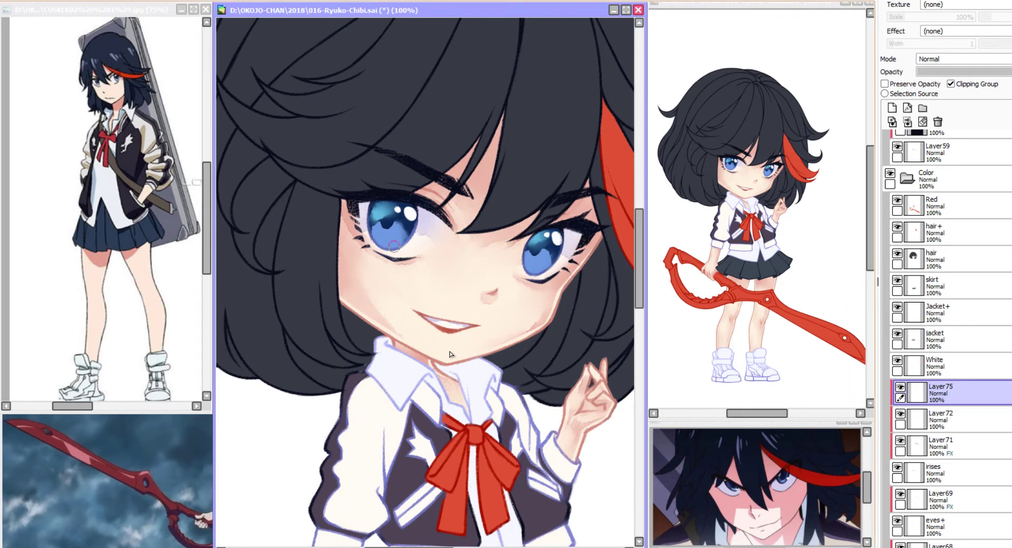
# Paint a light blue glow in the lower irises on Layer75 and adjust it to hue -3, saturation +17 and luminescence +55.
pyautogui.moveTo(393, 246); pyautogui.dragTo(387, 240)
pyautogui.moveTo(534, 265); pyautogui.dragTo(548, 269)
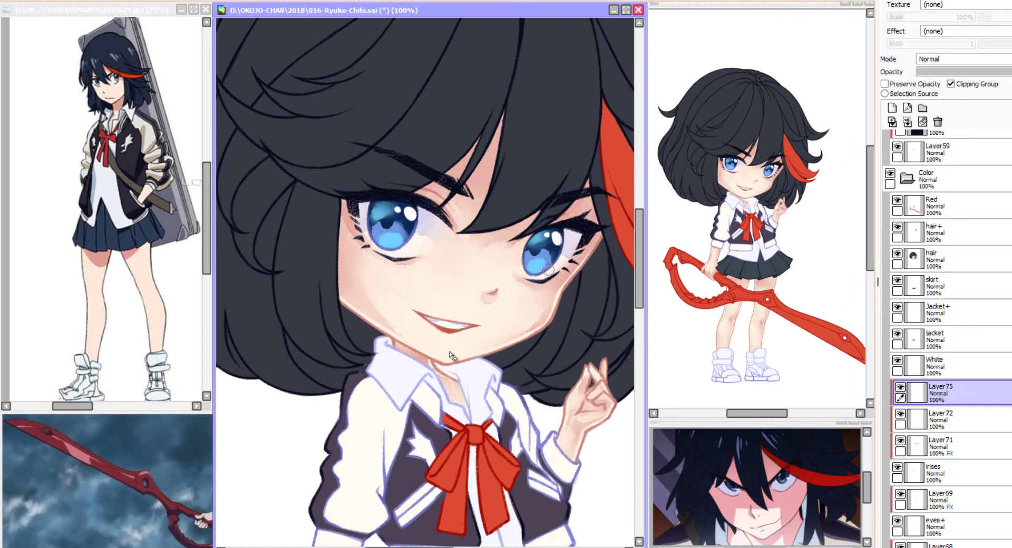
pyautogui.hotkey('ctrl', 'u')
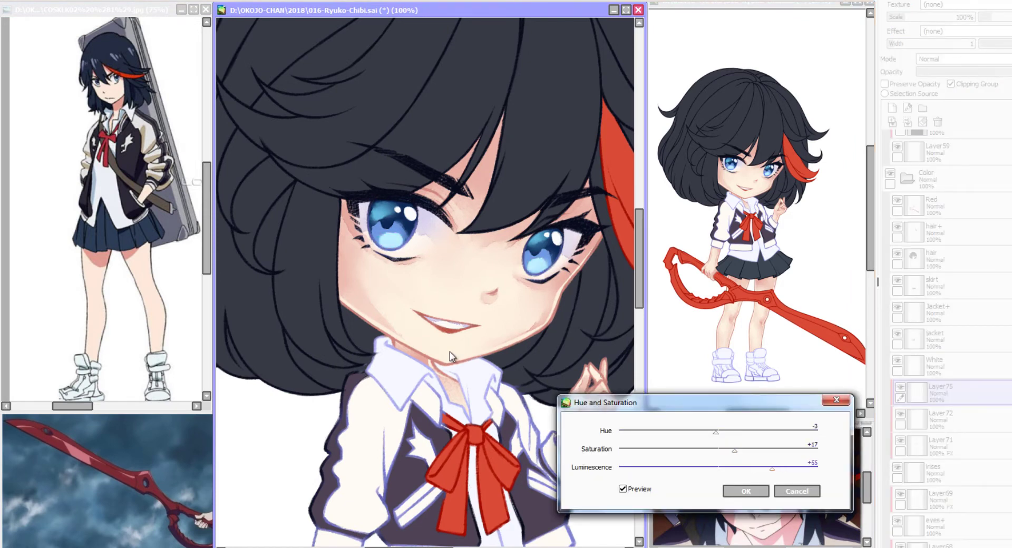
pyautogui.press('Escape')
# Refine the glow in both lower irises and add a round light blue reflection on Layer74 in the Extras group.
pyautogui.moveTo(397, 238); pyautogui.dragTo(399, 241)
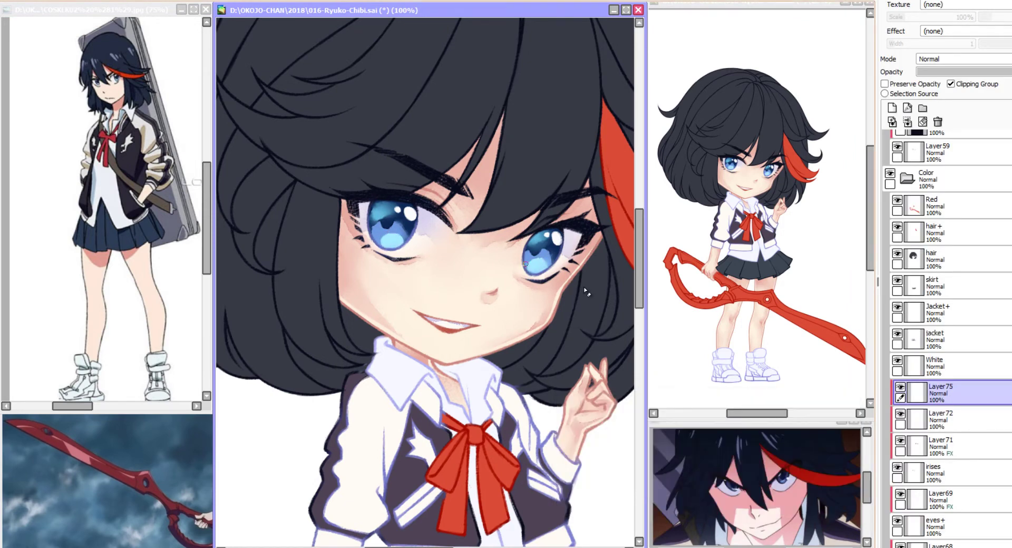
pyautogui.moveTo(543, 261)
pyautogui.mouseDown()
pyautogui.moveTo(530, 271)
pyautogui.moveTo(546, 265)
pyautogui.mouseUp()
pyautogui.keyDown('ctrl'); pyautogui.keyDown('shift'); pyautogui.click(659, 262); pyautogui.keyUp('shift'); pyautogui.keyUp('ctrl')
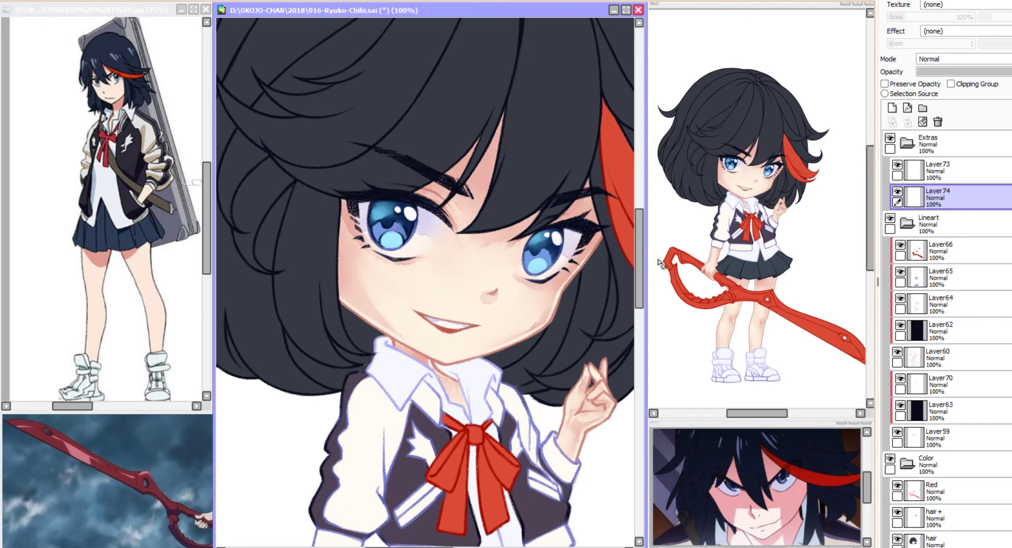
pyautogui.moveTo(528, 276)
pyautogui.mouseDown()
pyautogui.moveTo(487, 237)
pyautogui.moveTo(515, 216)
pyautogui.mouseUp()
# Add small light accents inside the irises on a new layer between Layer73 and Layer74.
pyautogui.hotkey('ctrl', 'shift', 'n')
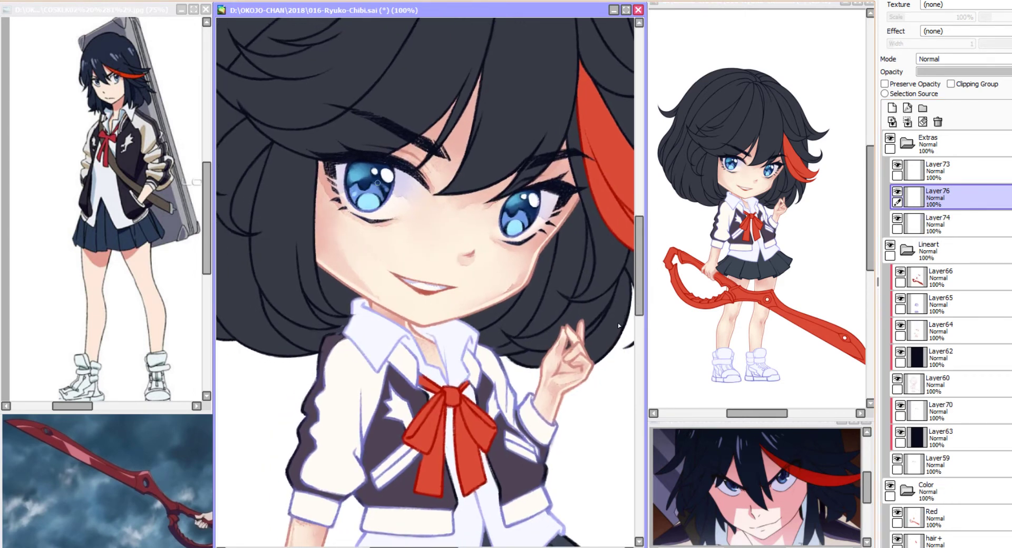
pyautogui.moveTo(448, 203)
pyautogui.mouseDown()
pyautogui.moveTo(454, 217)
pyautogui.moveTo(498, 226)
pyautogui.mouseUp()
pyautogui.hotkey('ctrl', 'shift', 'n')
pyautogui.scroll(-5, 996, 208)
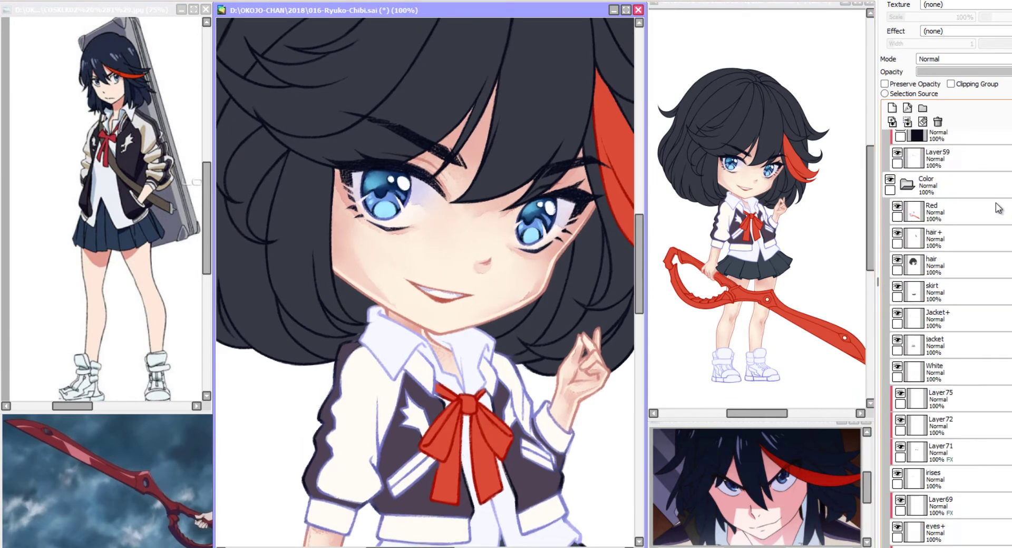
# Adjust the luminescence of the iris glow on Layer75 to +35.
pyautogui.hotkey('ctrl', 'u')
pyautogui.moveTo(732, 468); pyautogui.dragTo(715, 467)
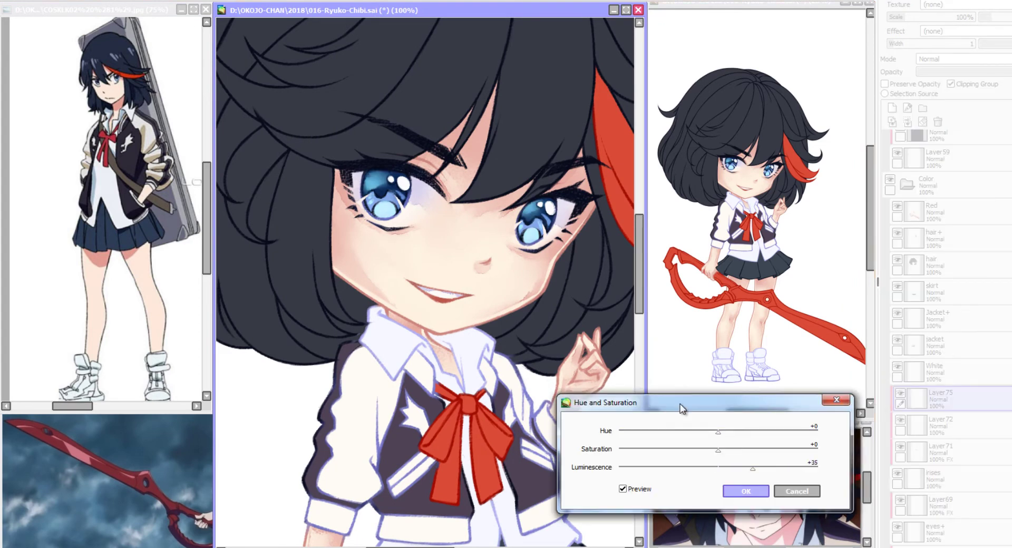
pyautogui.scroll(5, 929, 235)
pyautogui.press('Return')
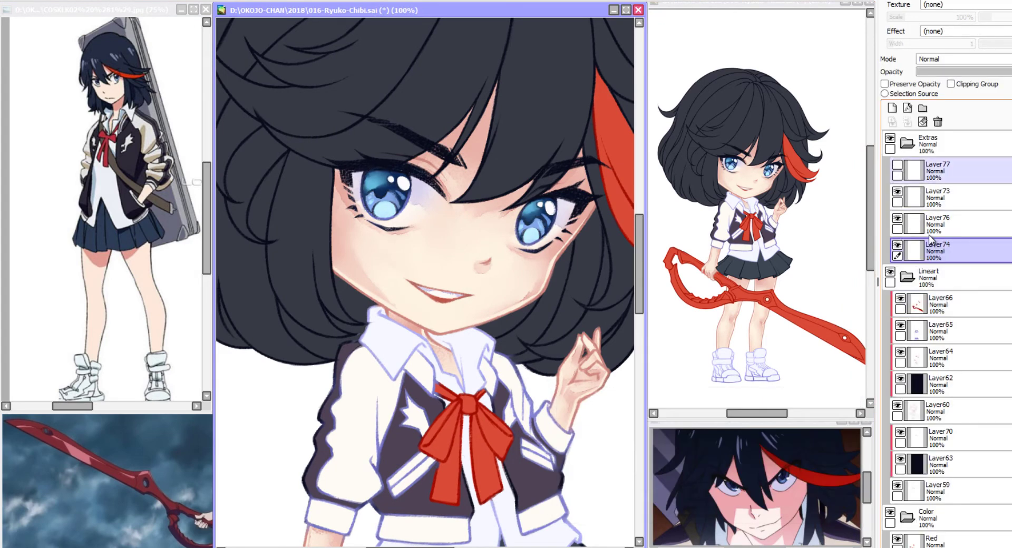
# Draw a small turquoise star highlight in the left-hand iris on the new Layer77 at the top of the Extras group.
pyautogui.scroll(1, 340, 204)
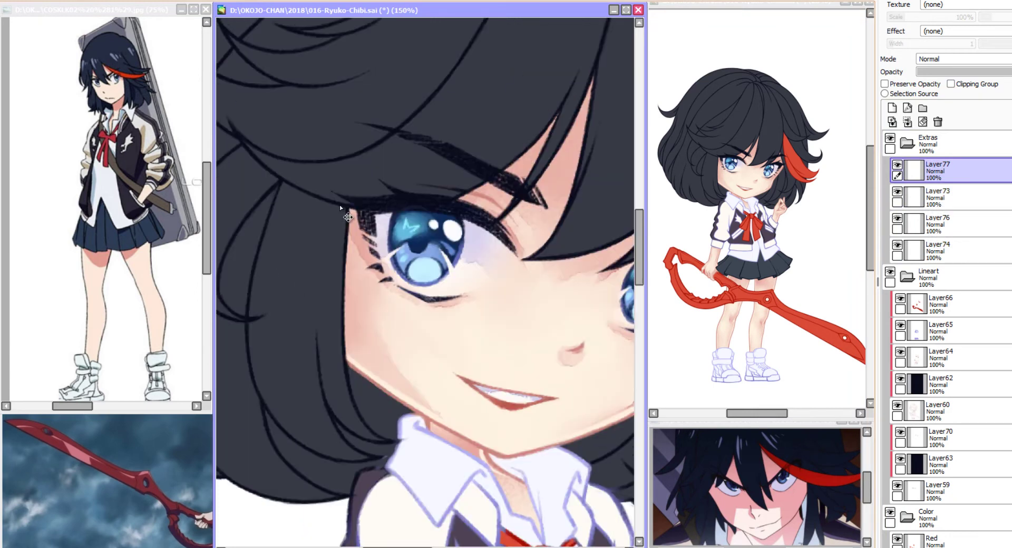
pyautogui.moveTo(402, 223); pyautogui.dragTo(420, 236)
pyautogui.hotkey('ctrl', 't')
# Copy the turquoise star, place the duplicate in the upper part of the other iris and keep both stars on Layer77.
pyautogui.hotkey('ctrl', 'c')
pyautogui.hotkey('ctrl', 'v')
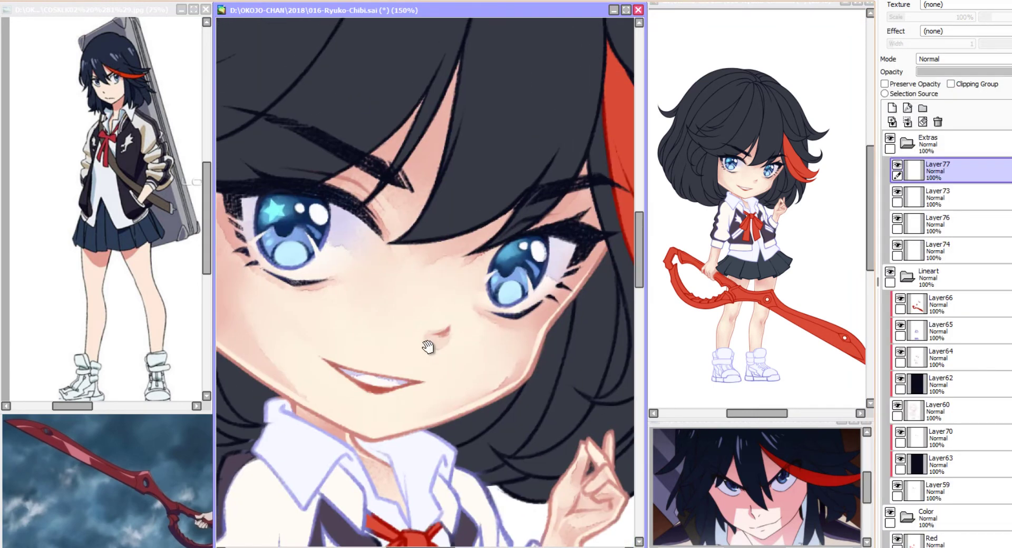
pyautogui.hotkey('ctrl', 't')
pyautogui.moveTo(416, 337); pyautogui.dragTo(428, 346)
pyautogui.press('Return')
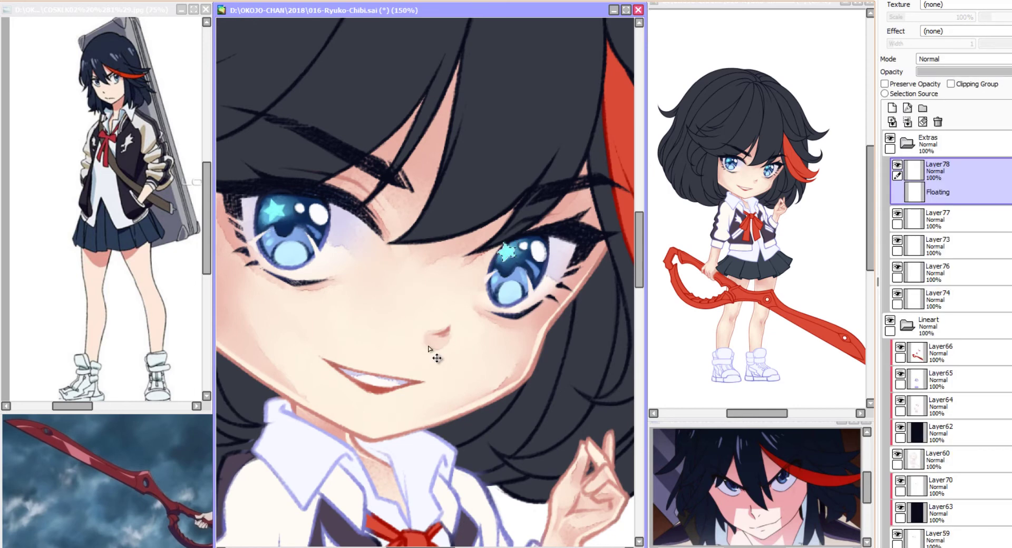
pyautogui.hotkey('ctrl', 'z')
pyautogui.hotkey('ctrl', 'z')
# Touch up the eye lineart color on Layer70 and tint the round lower iris reflections turquoise.
pyautogui.scroll(-2, 428, 346)
pyautogui.scroll(1, 429, 350)
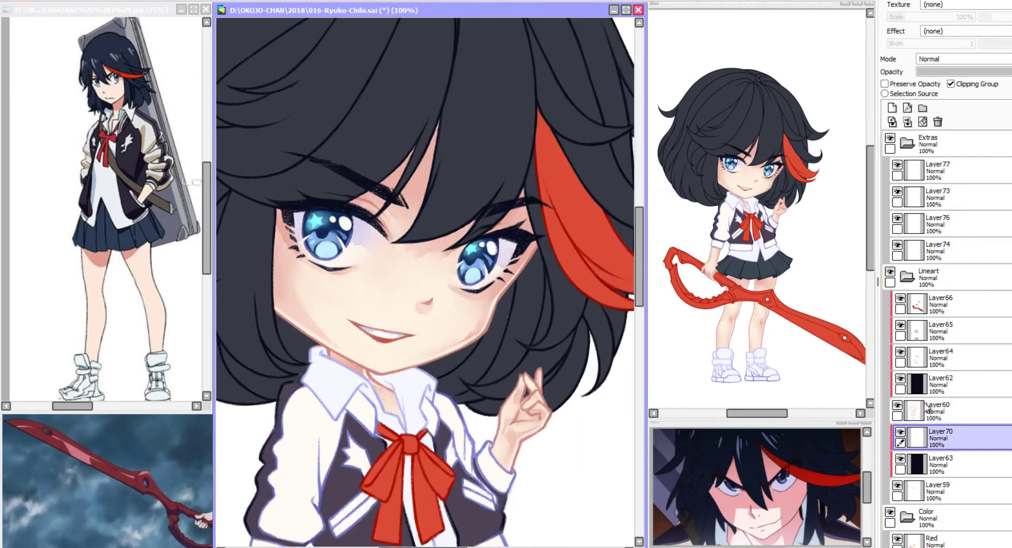
pyautogui.scroll(-5, 924, 402)
pyautogui.click(925, 404)
pyautogui.hotkey('ctrl', 'u')
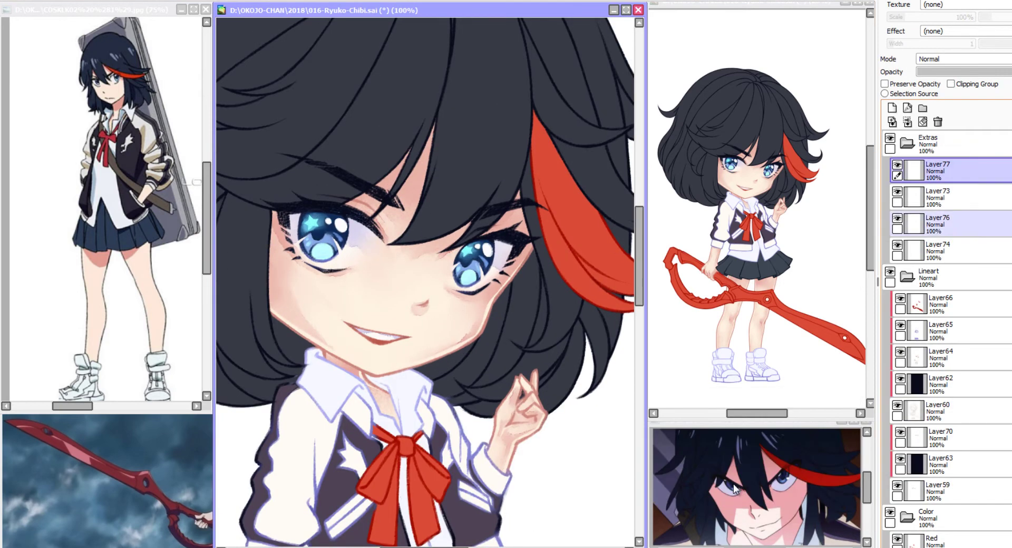
# Touch up the small iris highlights on Layer76 and Layer73 in the Extras group.
pyautogui.hotkey('ctrl', 'Down')
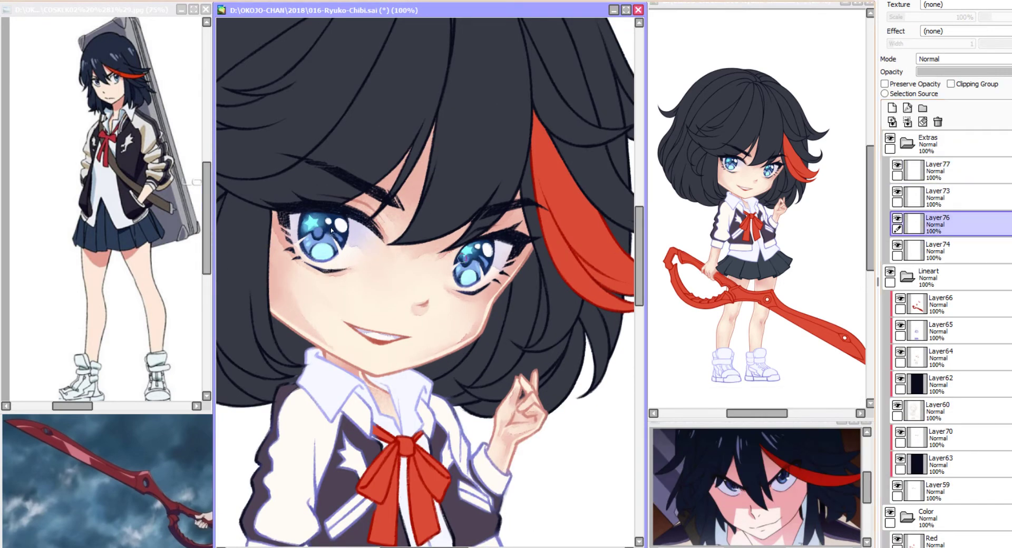
pyautogui.hotkey('ctrl', 'Up')
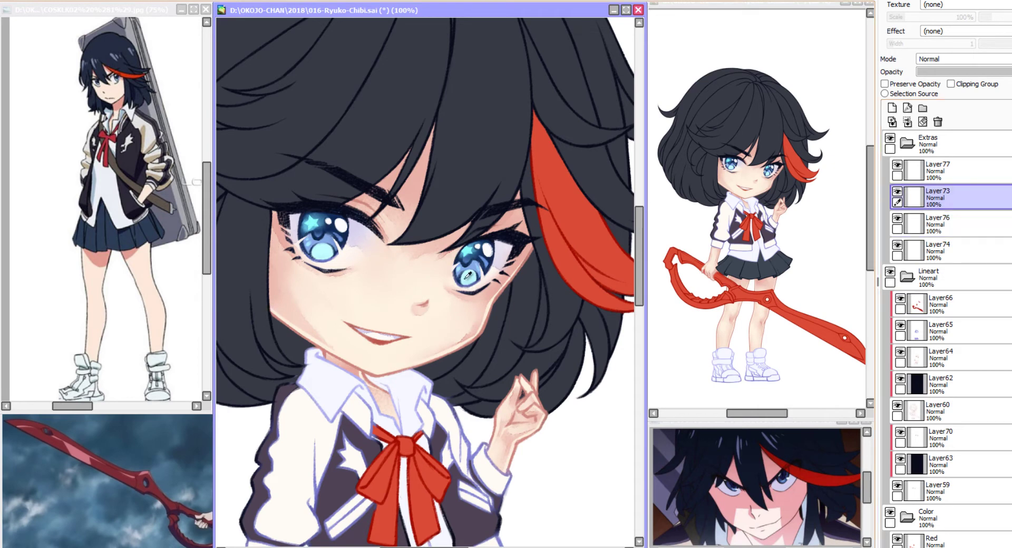
pyautogui.scroll(-2, 490, 251)
pyautogui.hotkey('ctrl', 'Down')
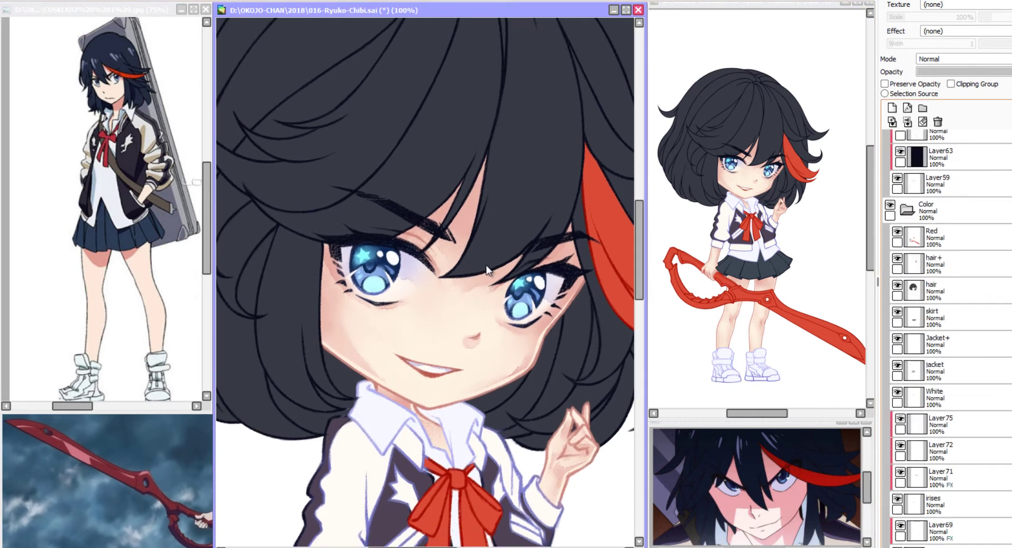
# Shade the shirt and collar in pale lavender on Layer78, clipped to the White layer with the Fringe effect.
pyautogui.moveTo(337, 248)
pyautogui.mouseDown()
pyautogui.moveTo(369, 295)
pyautogui.moveTo(397, 295)
pyautogui.moveTo(366, 324)
pyautogui.moveTo(329, 235)
pyautogui.mouseUp()
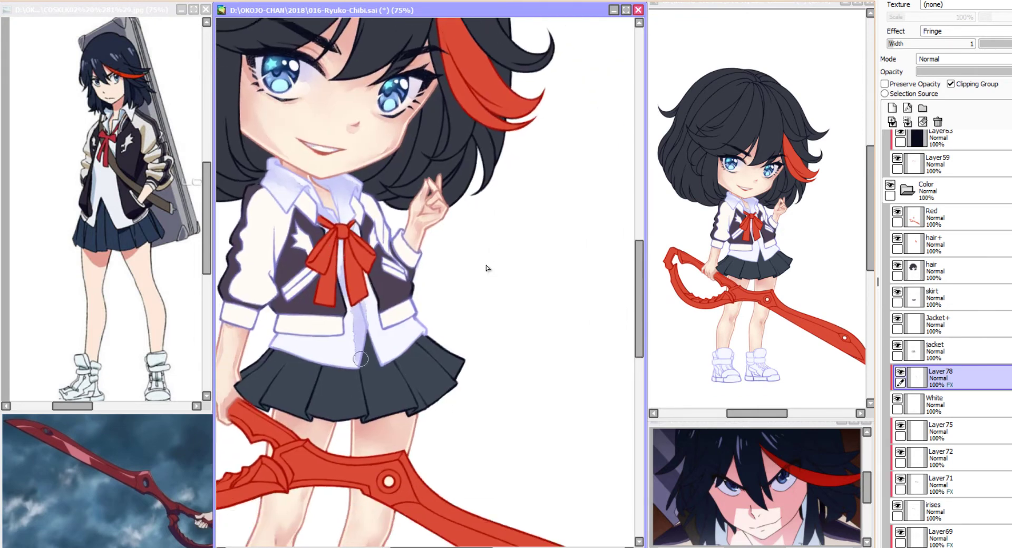
pyautogui.moveTo(395, 348)
pyautogui.mouseDown()
pyautogui.moveTo(396, 305)
pyautogui.moveTo(375, 313)
pyautogui.moveTo(387, 274)
pyautogui.moveTo(405, 284)
pyautogui.mouseUp()
pyautogui.moveTo(380, 253); pyautogui.dragTo(338, 285)
# Shade the tongues, straps, uppers and soles of both shoes in pale lavender on Layer78.
pyautogui.moveTo(397, 297)
pyautogui.mouseDown()
pyautogui.moveTo(358, 312)
pyautogui.moveTo(369, 438)
pyautogui.moveTo(423, 85)
pyautogui.mouseUp()
pyautogui.moveTo(343, 364); pyautogui.dragTo(350, 436)
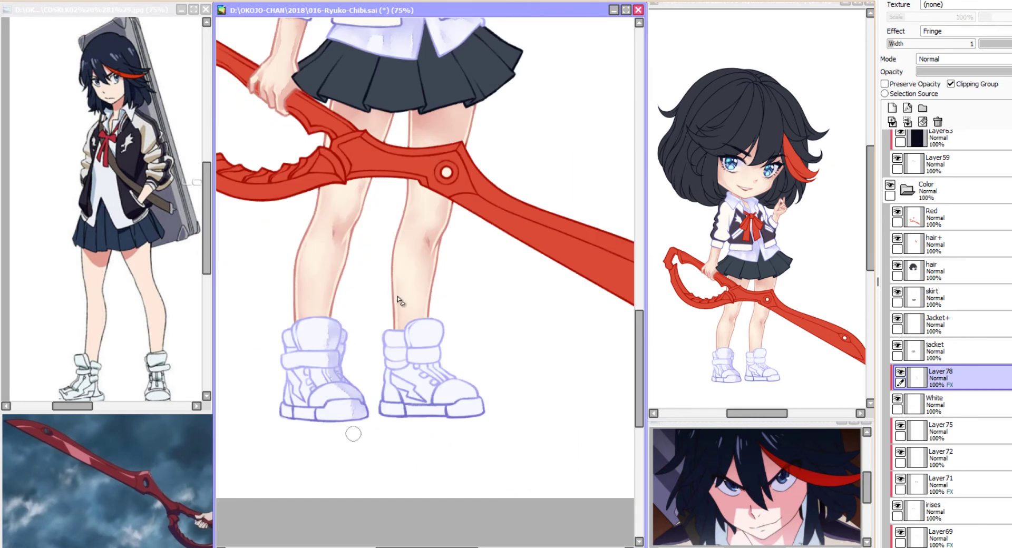
pyautogui.moveTo(311, 391); pyautogui.dragTo(295, 327)
pyautogui.moveTo(318, 361)
pyautogui.mouseDown()
pyautogui.moveTo(320, 345)
pyautogui.moveTo(337, 342)
pyautogui.mouseUp()
pyautogui.moveTo(291, 331); pyautogui.dragTo(289, 318)
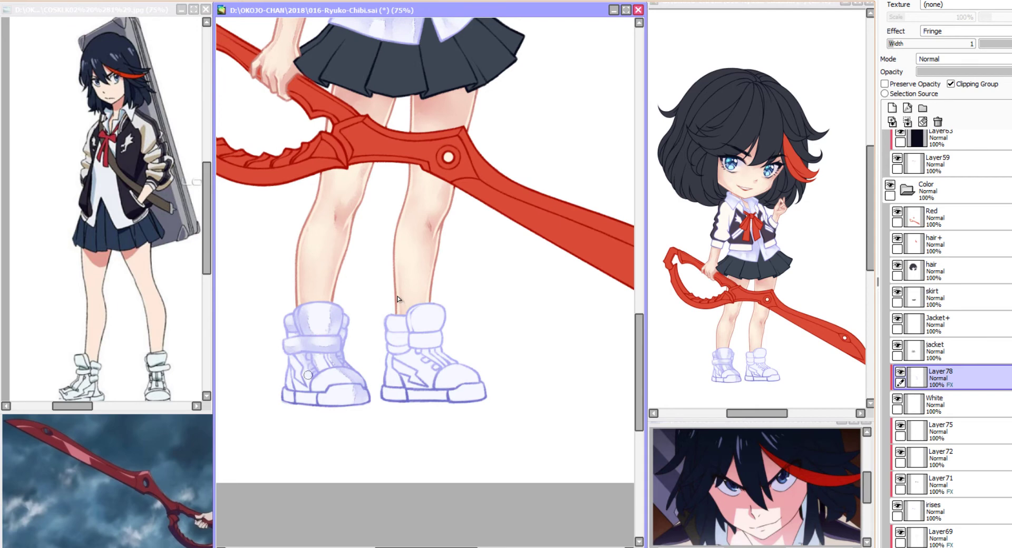
pyautogui.moveTo(308, 375)
pyautogui.mouseDown()
pyautogui.moveTo(288, 400)
pyautogui.moveTo(323, 406)
pyautogui.moveTo(348, 399)
pyautogui.moveTo(355, 384)
pyautogui.moveTo(303, 383)
pyautogui.moveTo(308, 391)
pyautogui.mouseUp()
pyautogui.moveTo(396, 353)
pyautogui.mouseDown()
pyautogui.moveTo(406, 379)
pyautogui.moveTo(429, 343)
pyautogui.moveTo(411, 319)
pyautogui.moveTo(374, 391)
pyautogui.mouseUp()
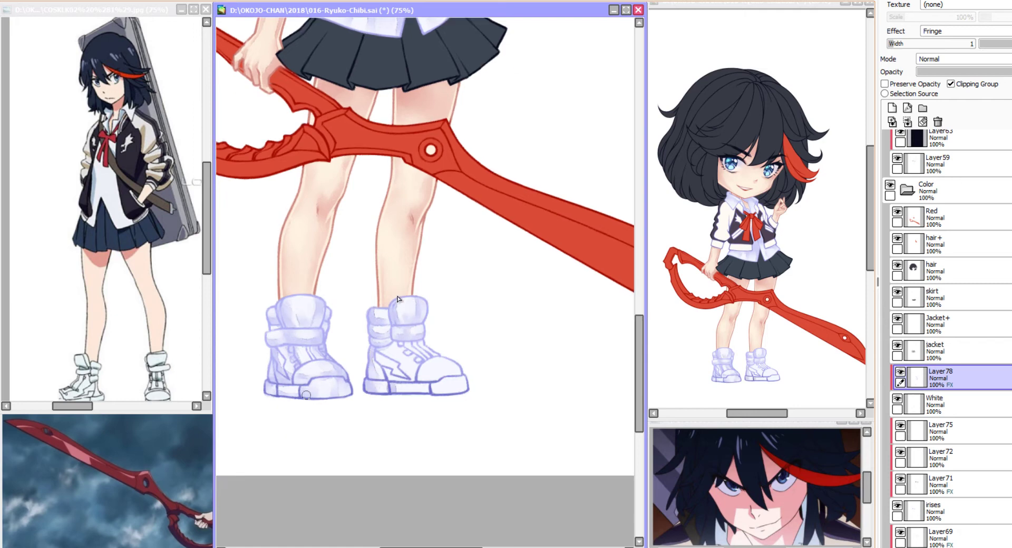
pyautogui.moveTo(290, 411); pyautogui.dragTo(295, 391)
pyautogui.moveTo(401, 389); pyautogui.dragTo(463, 389)
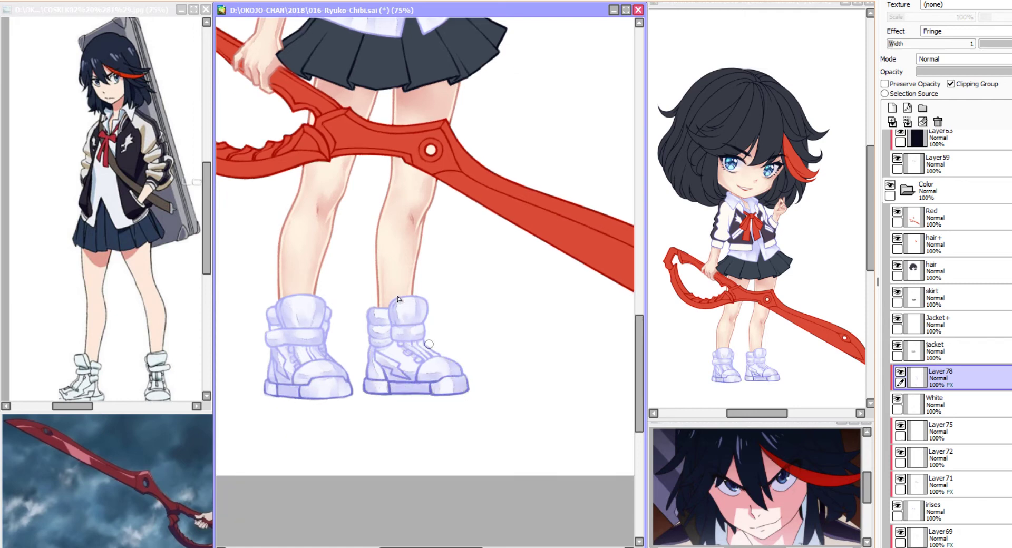
# Extend the lavender fold shading across the shirt's front and lower hem on Layer78.
pyautogui.scroll(10, 397, 299)
pyautogui.moveTo(398, 298); pyautogui.dragTo(381, 320)
pyautogui.moveTo(419, 358)
pyautogui.mouseDown()
pyautogui.moveTo(425, 388)
pyautogui.moveTo(428, 380)
pyautogui.mouseUp()
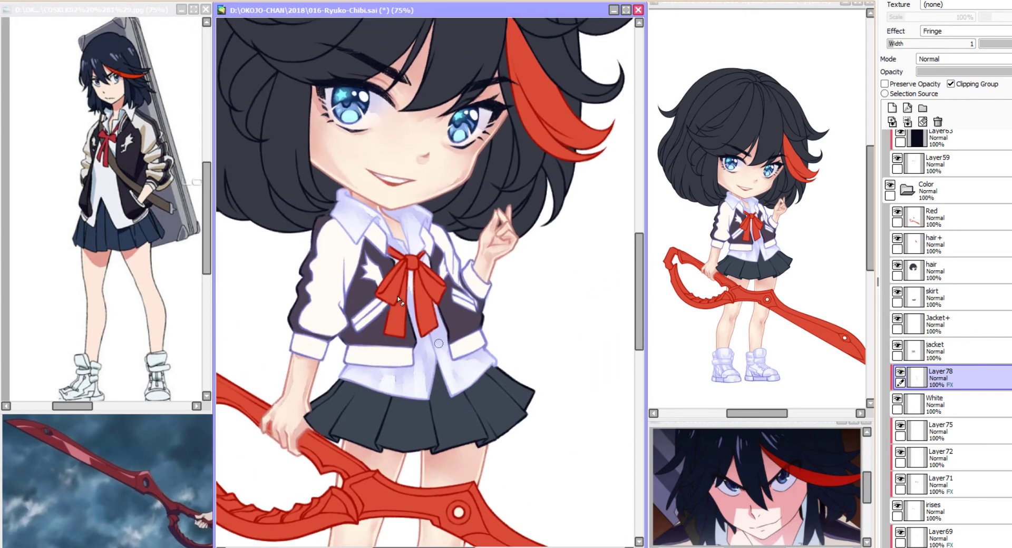
pyautogui.moveTo(437, 343)
pyautogui.mouseDown()
pyautogui.moveTo(458, 394)
pyautogui.moveTo(474, 377)
pyautogui.mouseUp()
pyautogui.scroll(4, 397, 296)
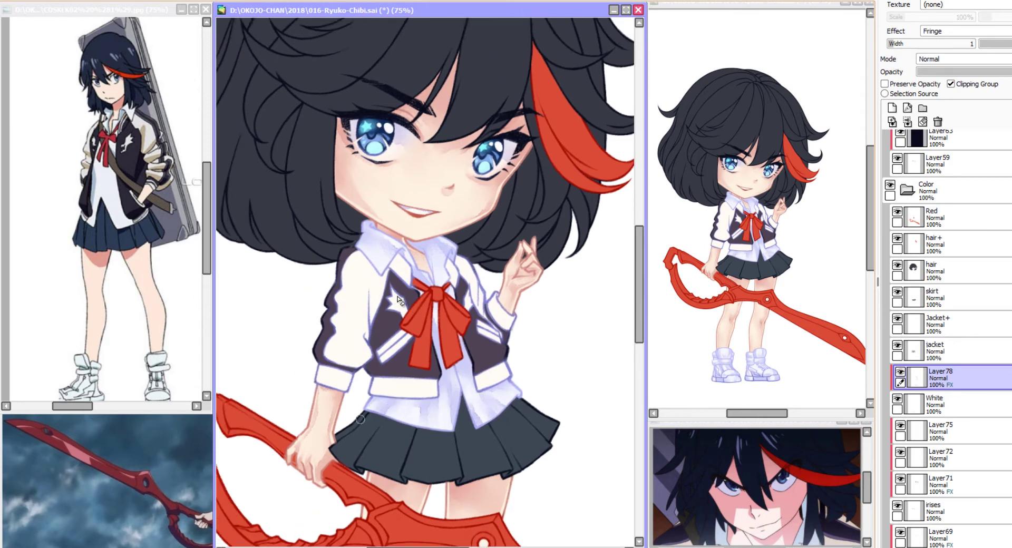
pyautogui.scroll(-3, 397, 298)
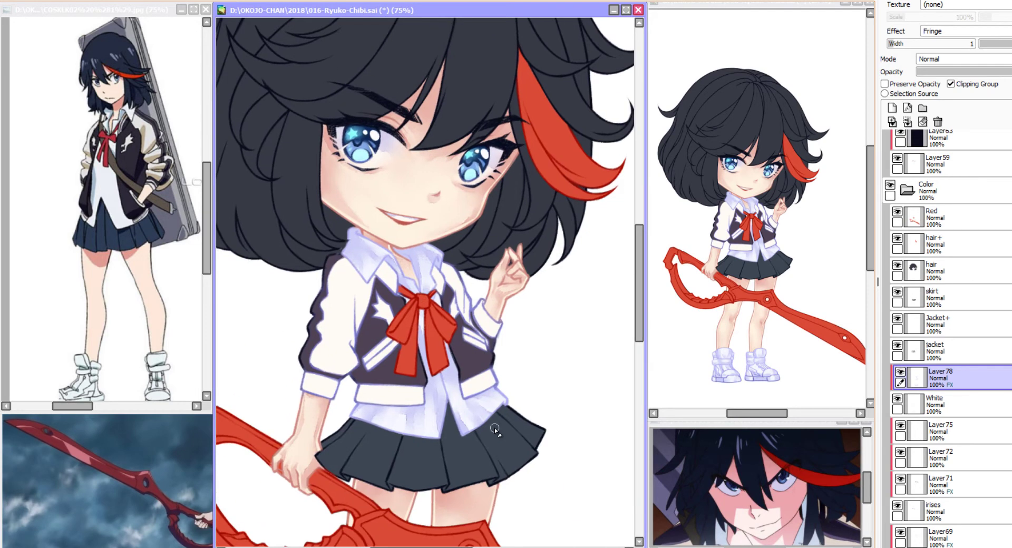
# Add a clipped Layer79 above Layer78 and paint finer fold details on the collar and shirt.
pyautogui.click(892, 108)
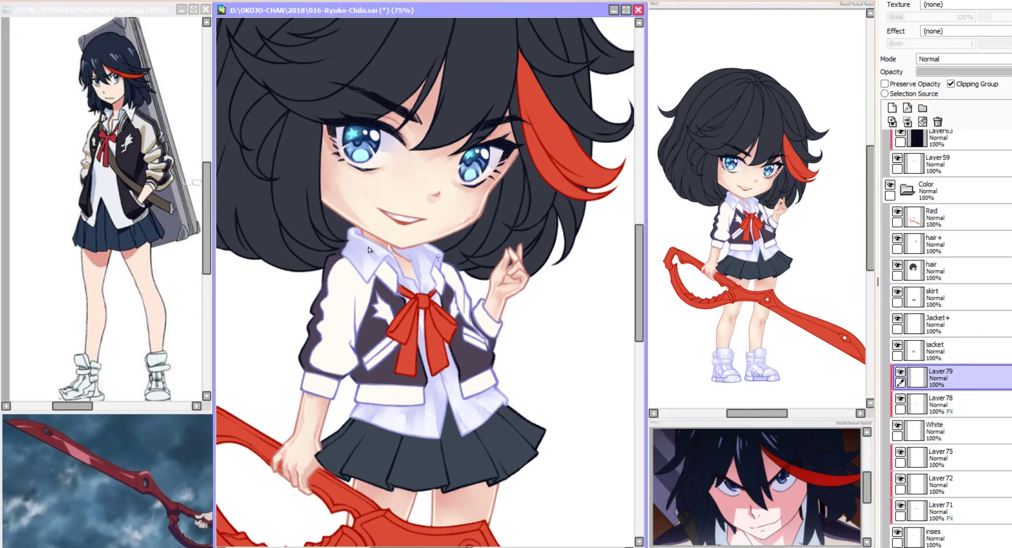
pyautogui.scroll(-3, 368, 250)
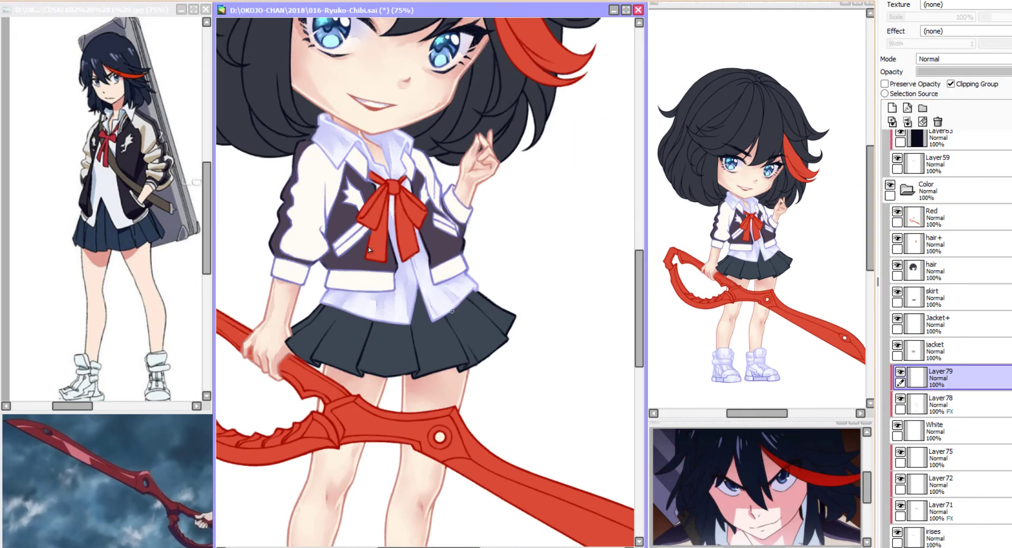
pyautogui.press('Delete')
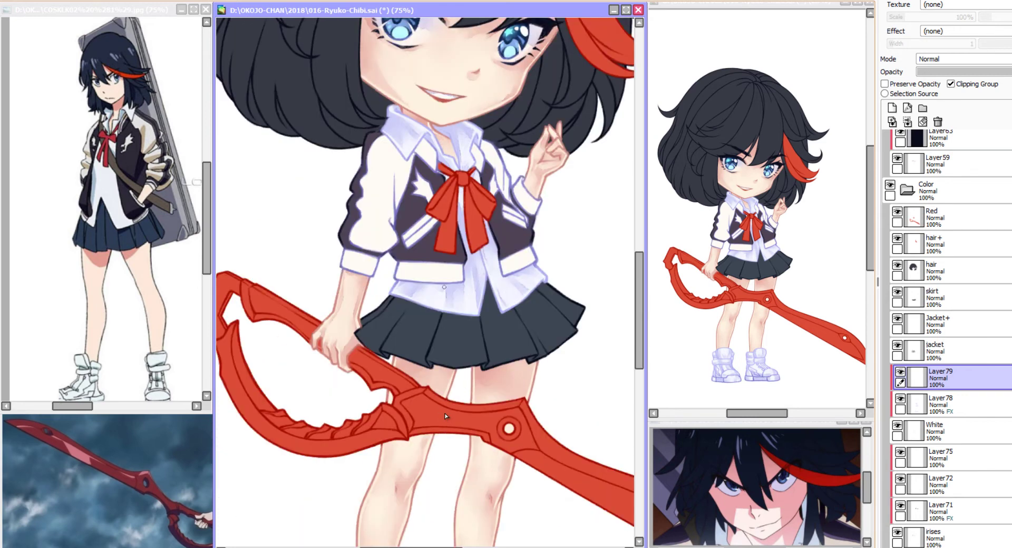
# Paint finer shadow details on the straps, laces and soles of both shoes on Layer79.
pyautogui.scroll(-5, 445, 413)
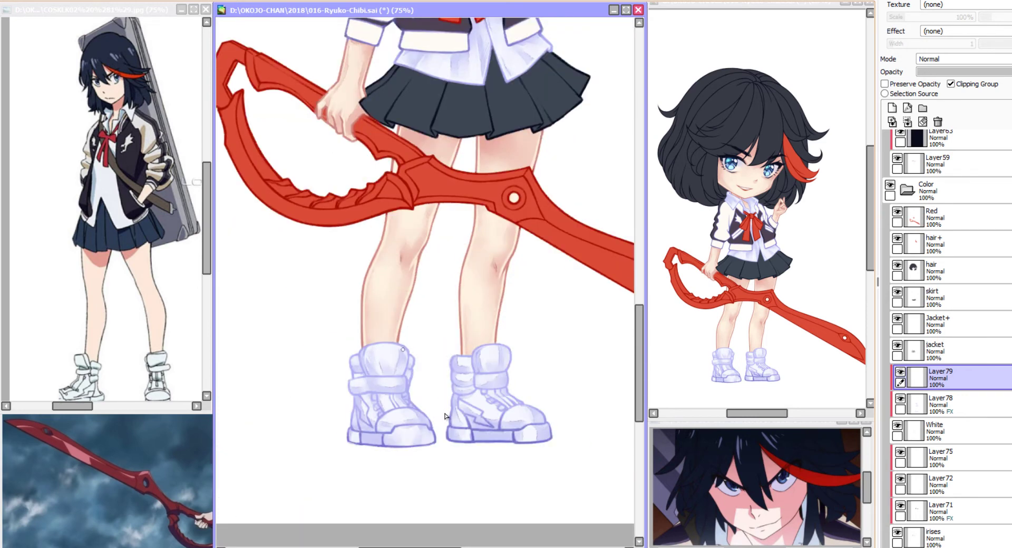
pyautogui.scroll(-1, 445, 416)
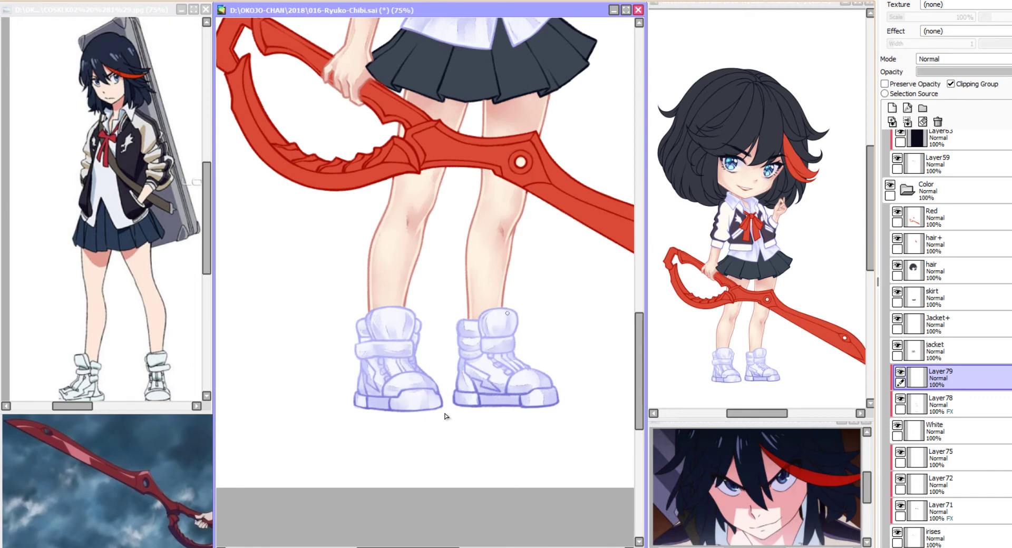
pyautogui.scroll(-1, 445, 416)
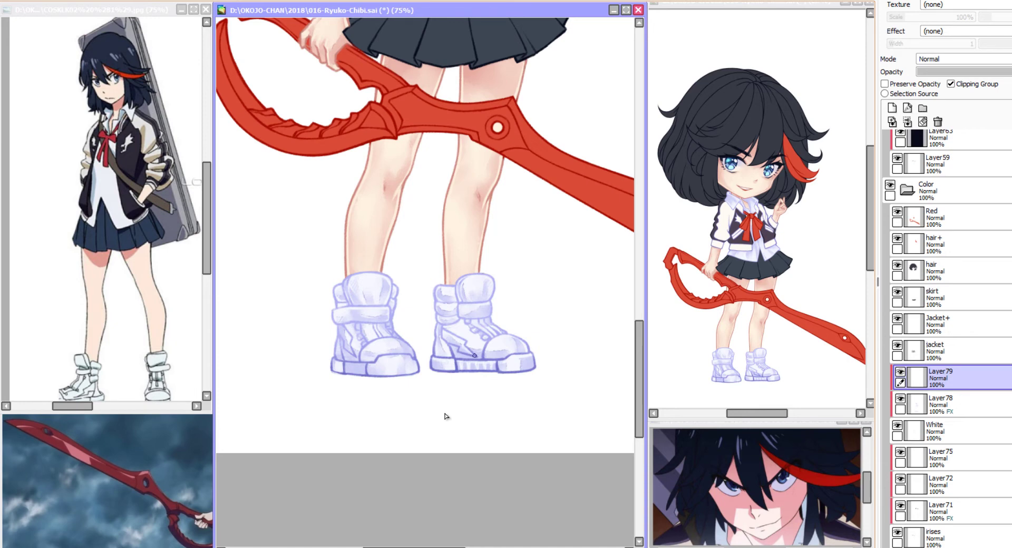
pyautogui.scroll(1, 445, 416)
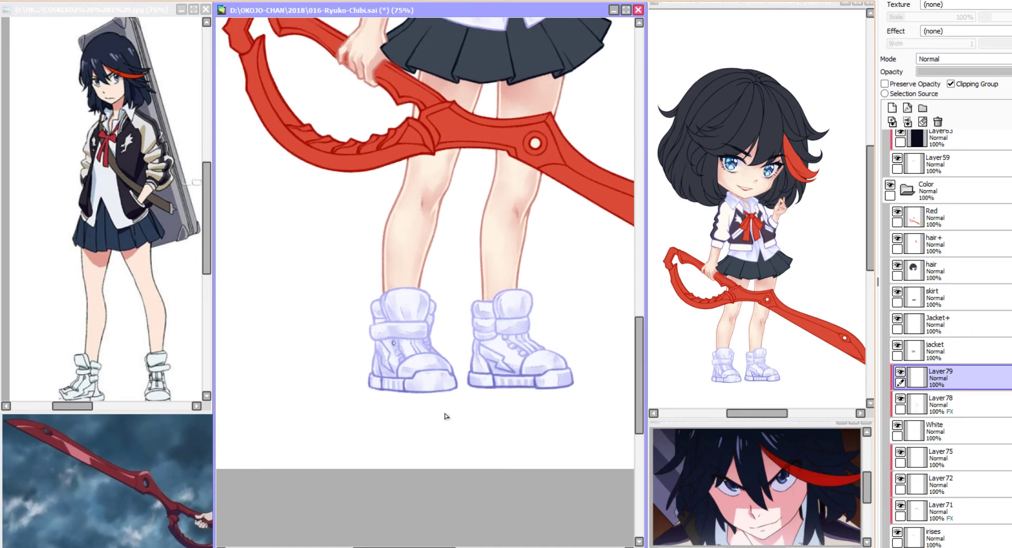
pyautogui.scroll(-2, 473, 435)
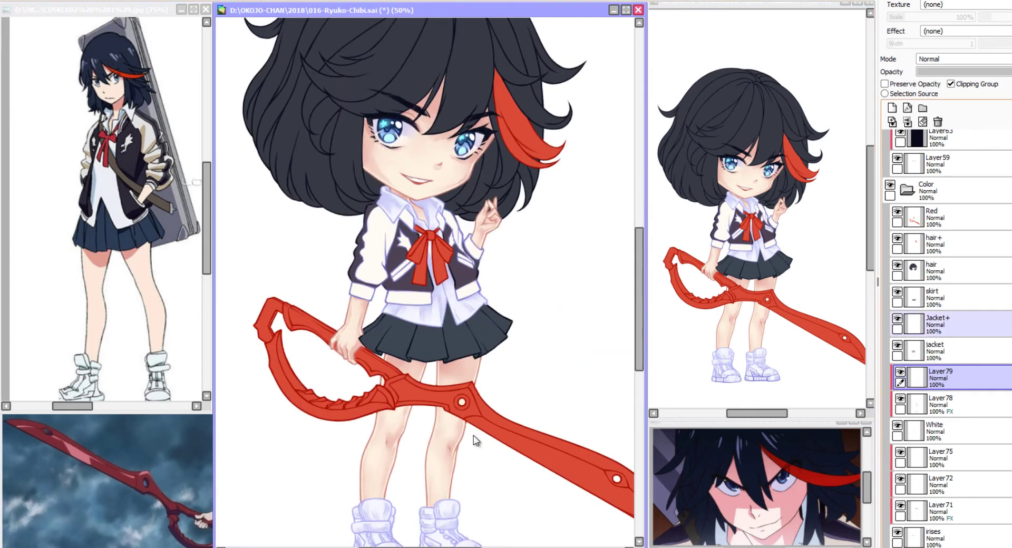
# Add Layer80 clipped to the jacket layer with the Fringe effect and paint darker shadows on the jacket's dark parts.
pyautogui.scroll(2, 610, 428)
pyautogui.click(949, 32)
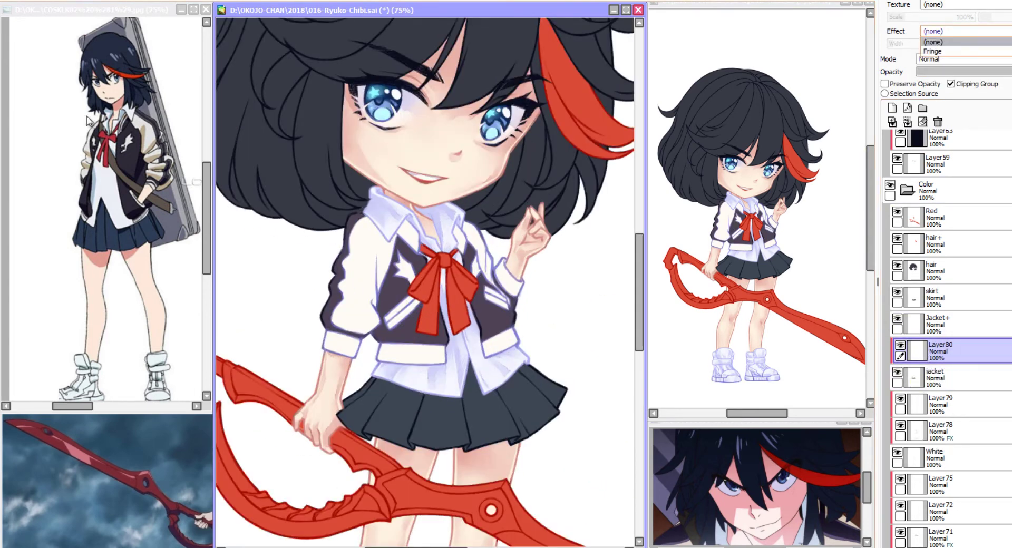
pyautogui.click(938, 50)
pyautogui.moveTo(314, 388); pyautogui.dragTo(266, 393)
pyautogui.moveTo(344, 247)
pyautogui.mouseDown()
pyautogui.moveTo(311, 328)
pyautogui.moveTo(371, 258)
pyautogui.moveTo(396, 350)
pyautogui.moveTo(354, 337)
pyautogui.moveTo(353, 291)
pyautogui.moveTo(357, 356)
pyautogui.moveTo(401, 341)
pyautogui.moveTo(342, 306)
pyautogui.moveTo(330, 345)
pyautogui.mouseUp()
pyautogui.moveTo(369, 337); pyautogui.dragTo(326, 344)
pyautogui.moveTo(396, 304); pyautogui.dragTo(401, 339)
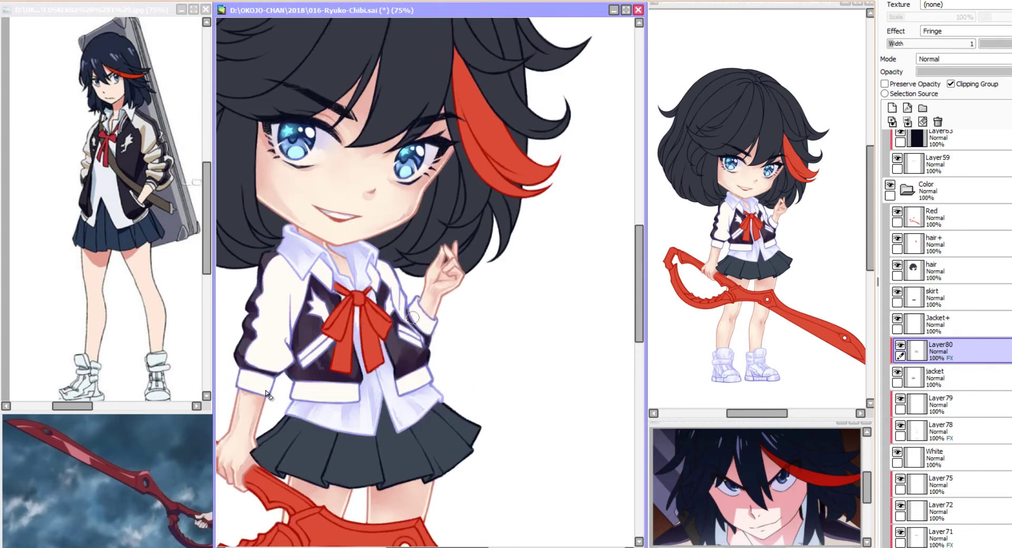
pyautogui.moveTo(292, 313); pyautogui.dragTo(317, 340)
# Add a clipped Layer81 above Layer80 and paint fine fold details on the jacket's dark parts.
pyautogui.click(892, 107)
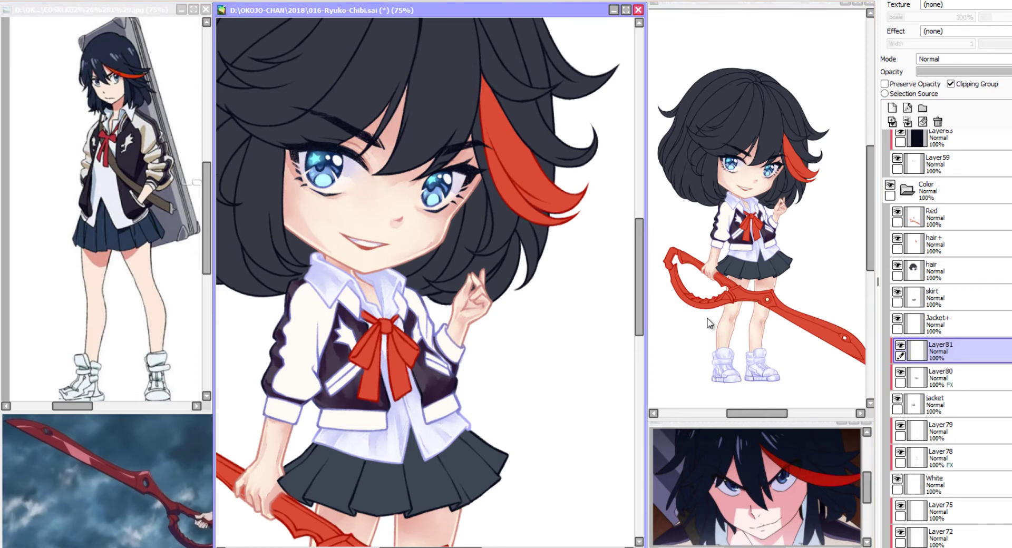
pyautogui.scroll(1, 353, 396)
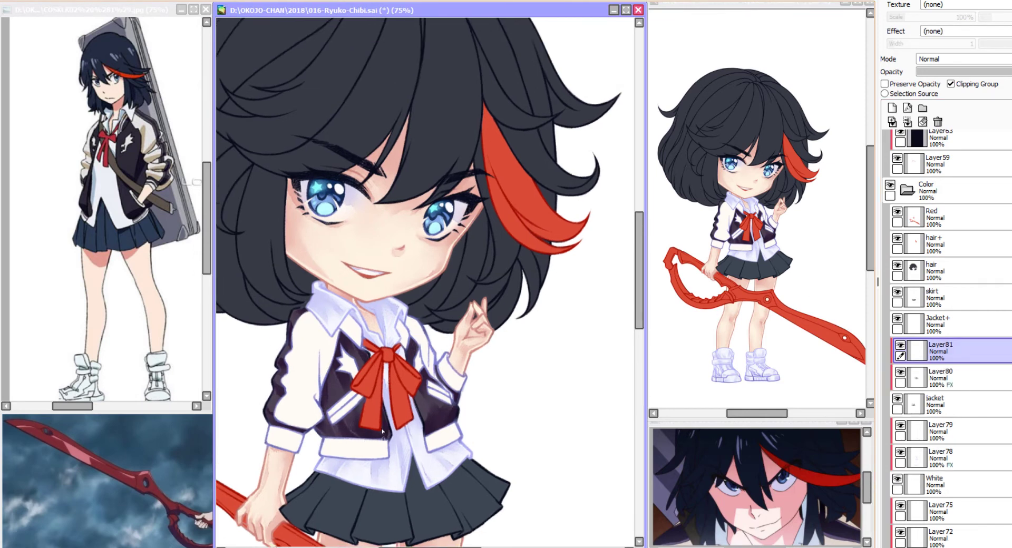
pyautogui.hscroll(4, 381, 429)
pyautogui.scroll(2, 381, 429)
pyautogui.hscroll(-5, 382, 428)
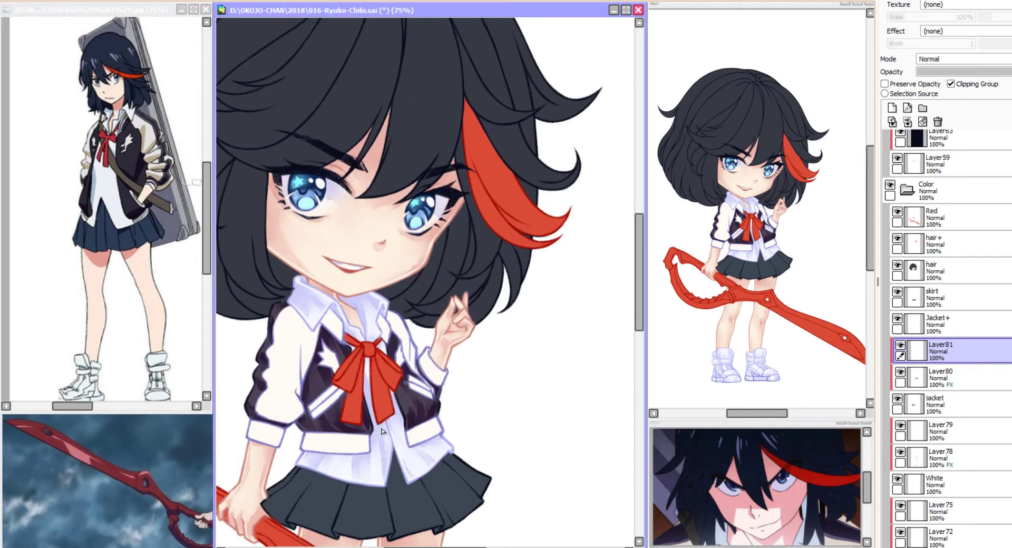
pyautogui.scroll(-2, 381, 428)
pyautogui.hscroll(1, 382, 428)
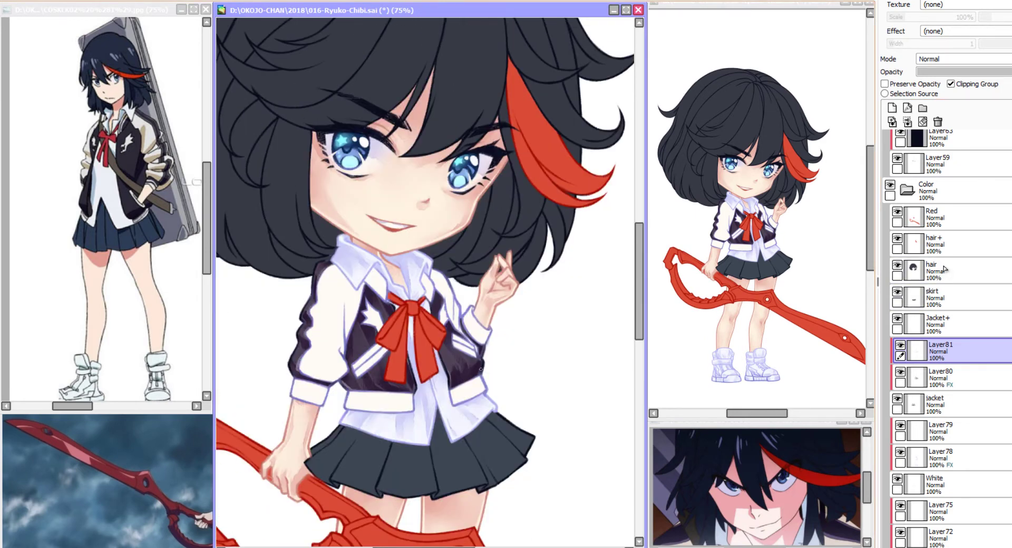
# Add Layer82 clipped to the Jacket+ layer with the Fringe effect and paint pale lavender shadows on the jacket's white sleeves, cuffs and hem.
pyautogui.scroll(-2, 425, 283)
pyautogui.hotkey('ctrl', 'shift', 'n')
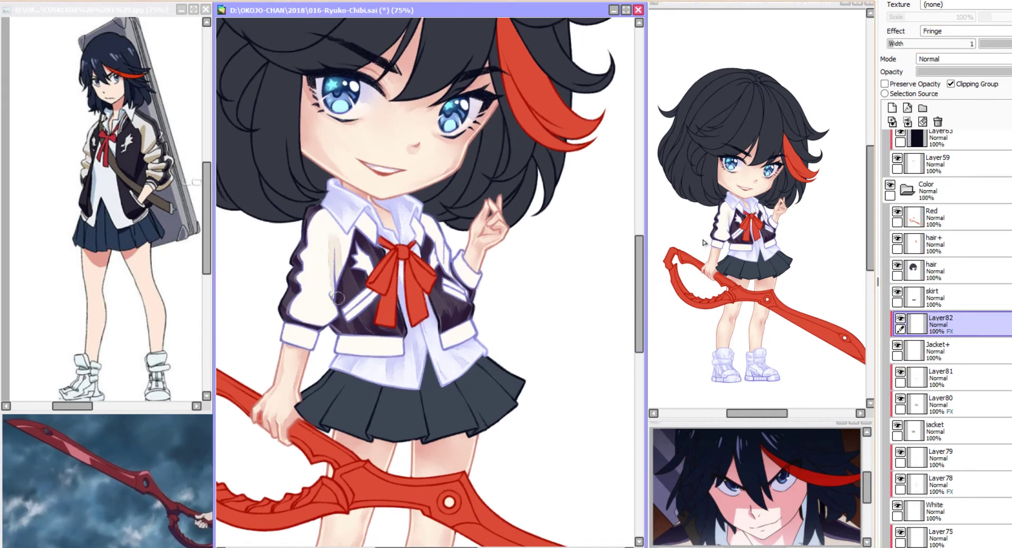
pyautogui.moveTo(338, 298)
pyautogui.mouseDown()
pyautogui.moveTo(347, 232)
pyautogui.moveTo(328, 233)
pyautogui.moveTo(309, 270)
pyautogui.moveTo(324, 277)
pyautogui.moveTo(301, 291)
pyautogui.moveTo(336, 306)
pyautogui.mouseUp()
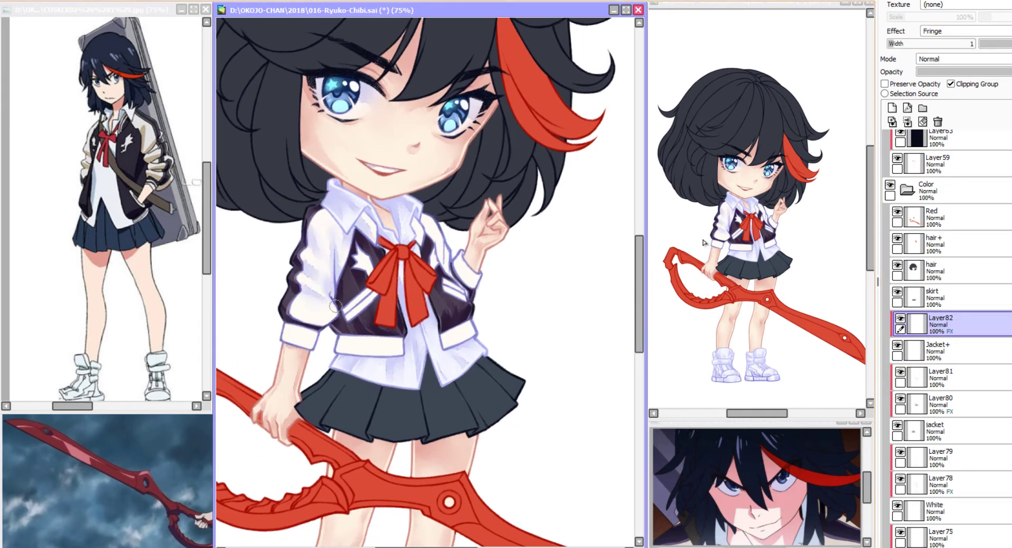
pyautogui.scroll(-1, 327, 304)
pyautogui.hscroll(1, 327, 304)
pyautogui.scroll(-1, 302, 302)
pyautogui.hscroll(1, 302, 303)
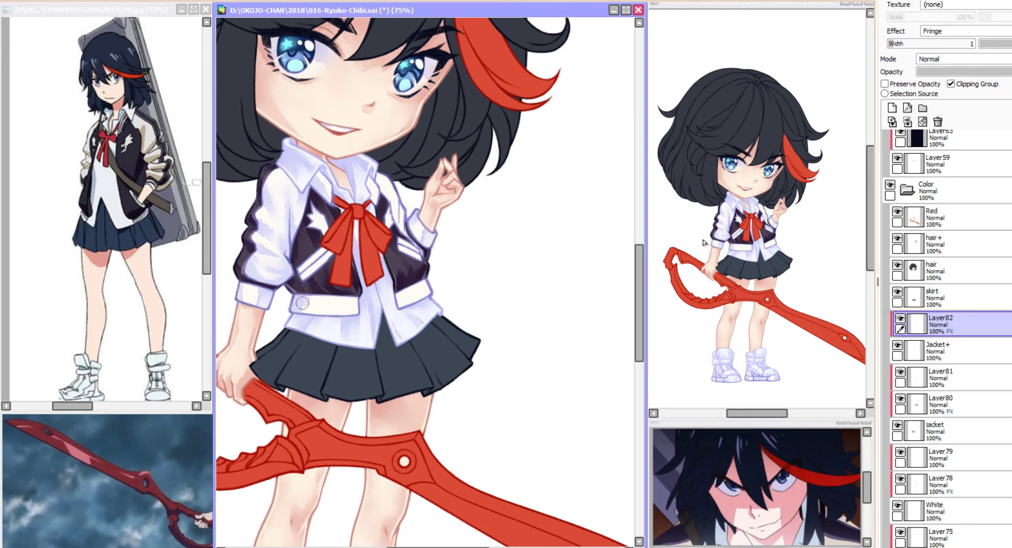
pyautogui.scroll(2, 430, 289)
pyautogui.hscroll(-2, 437, 316)
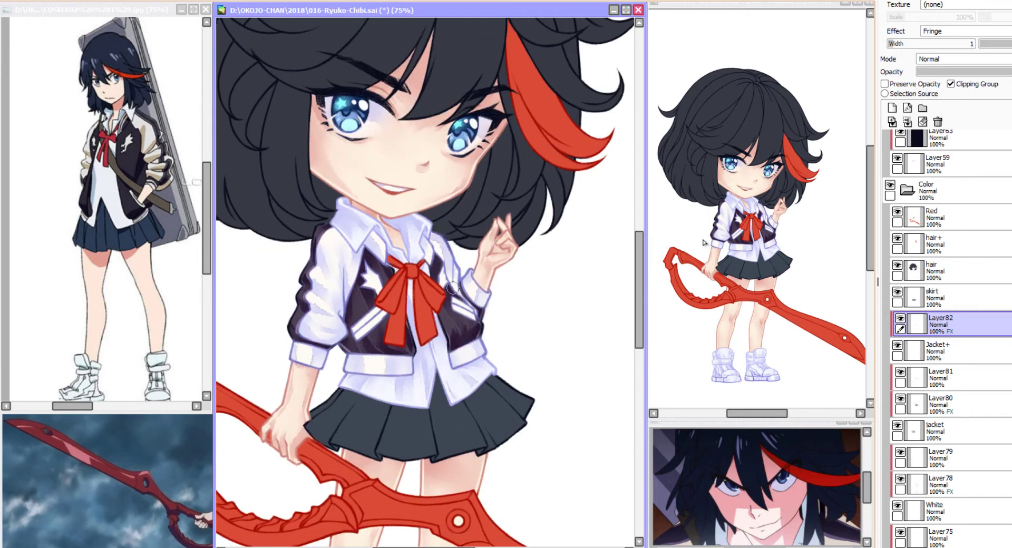
# Set Layer82 to Multiply, add clipped Layer83 beneath it and paint dark stripes on the jacket's cuffs and one side of its collar.
pyautogui.hotkey('ctrl', 'shift', 'n')
pyautogui.press('h')
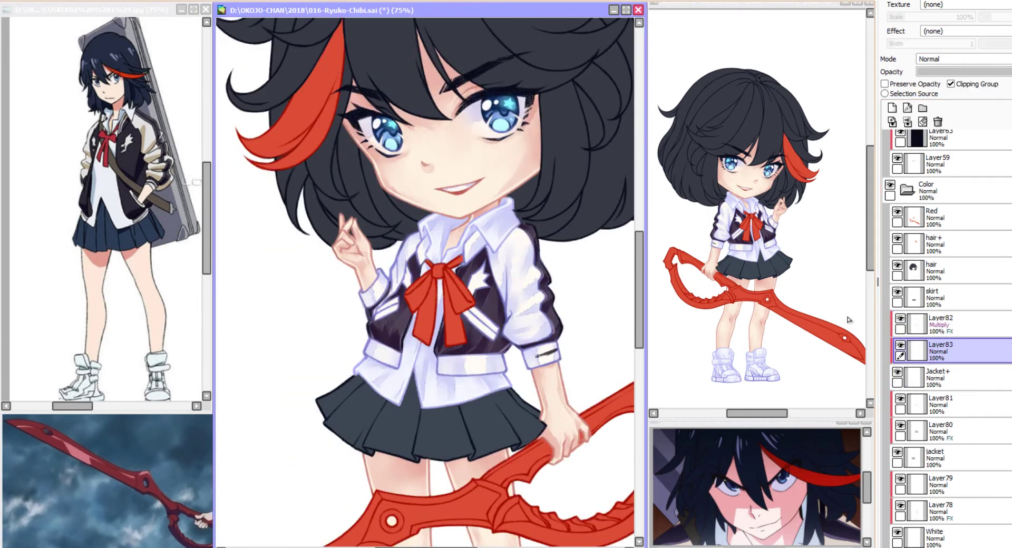
pyautogui.moveTo(848, 320); pyautogui.dragTo(847, 315)
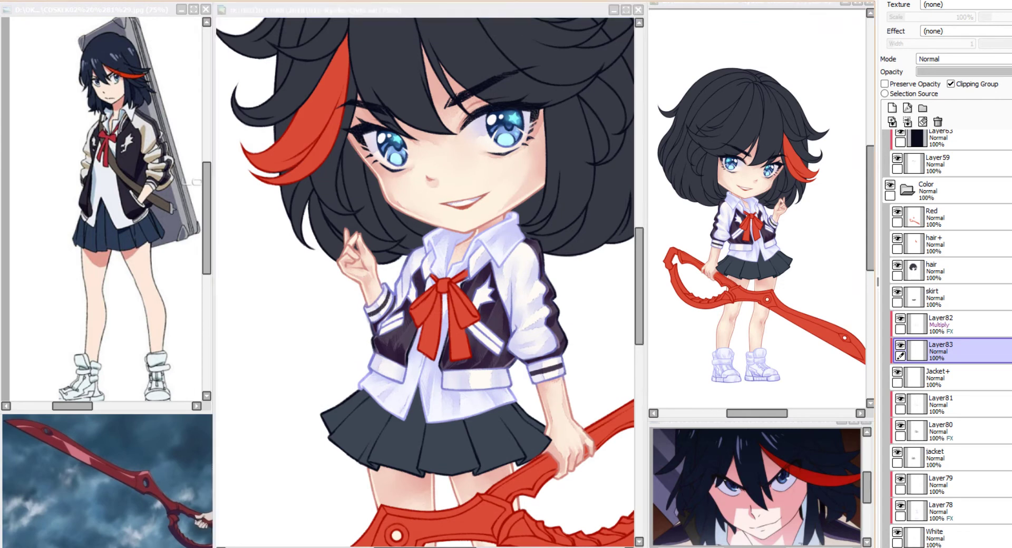
pyautogui.click(434, 260)
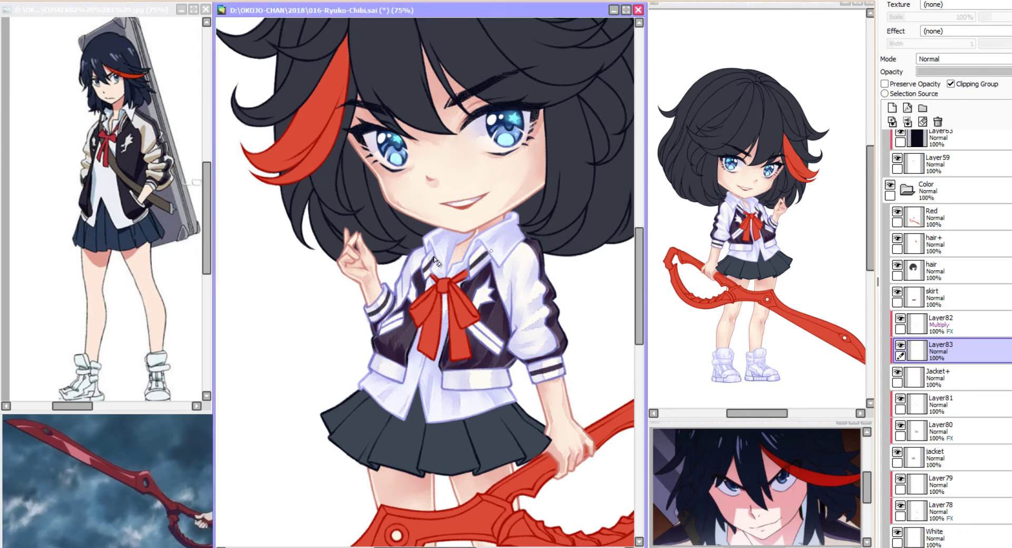
# Paint dark stripes on the jacket's hem band and the other side of its collar on Layer83.
pyautogui.press('End')
pyautogui.press('End')
pyautogui.press('End')
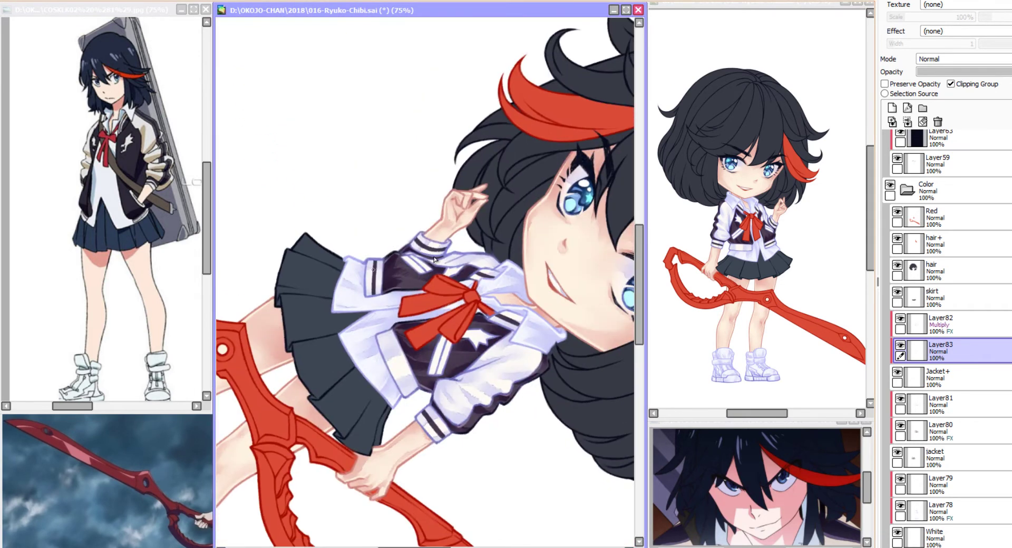
pyautogui.moveTo(388, 335); pyautogui.dragTo(412, 392)
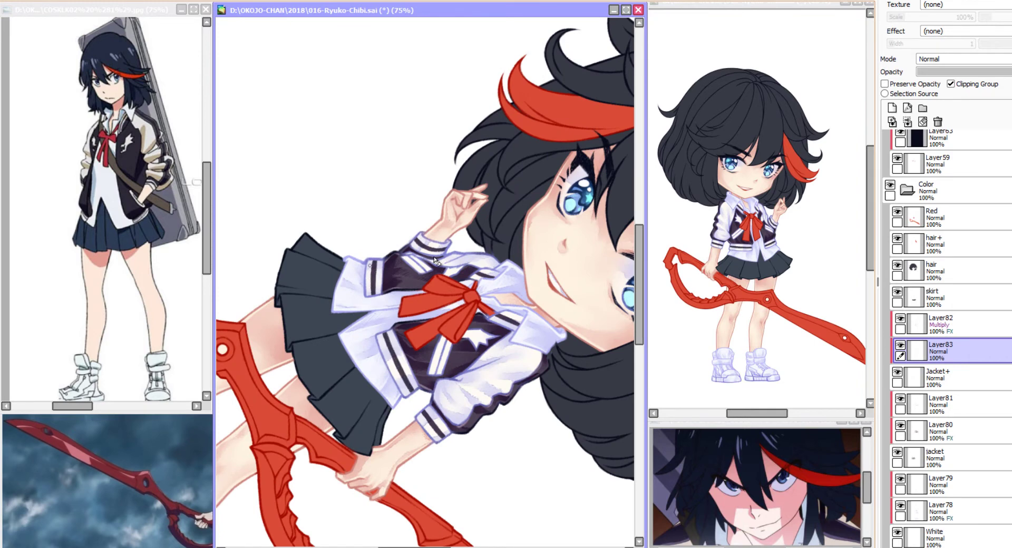
pyautogui.press('Home')
# Add a clipped Layer84 above Layer82 and paint fine fold details on the white parts of the jacket.
pyautogui.hotkey('ctrl', 'shift', 'n')
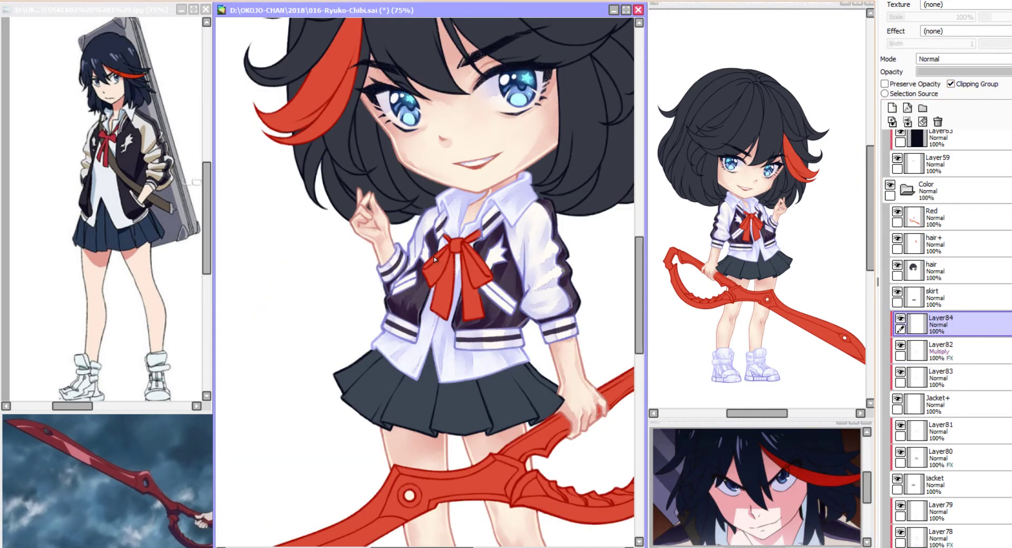
pyautogui.moveTo(433, 224); pyautogui.dragTo(442, 242)
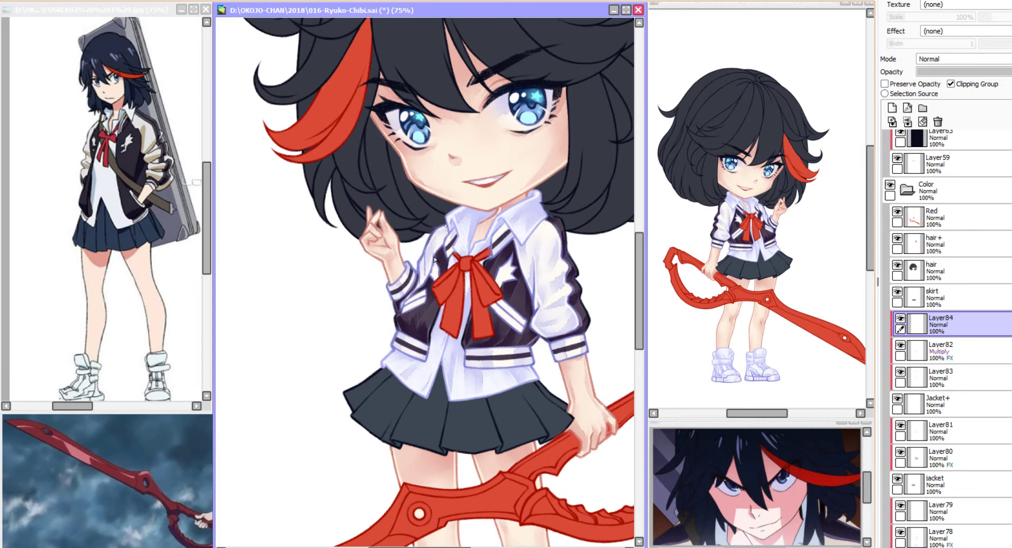
pyautogui.scroll(-2, 434, 258)
pyautogui.scroll(-3, 434, 258)
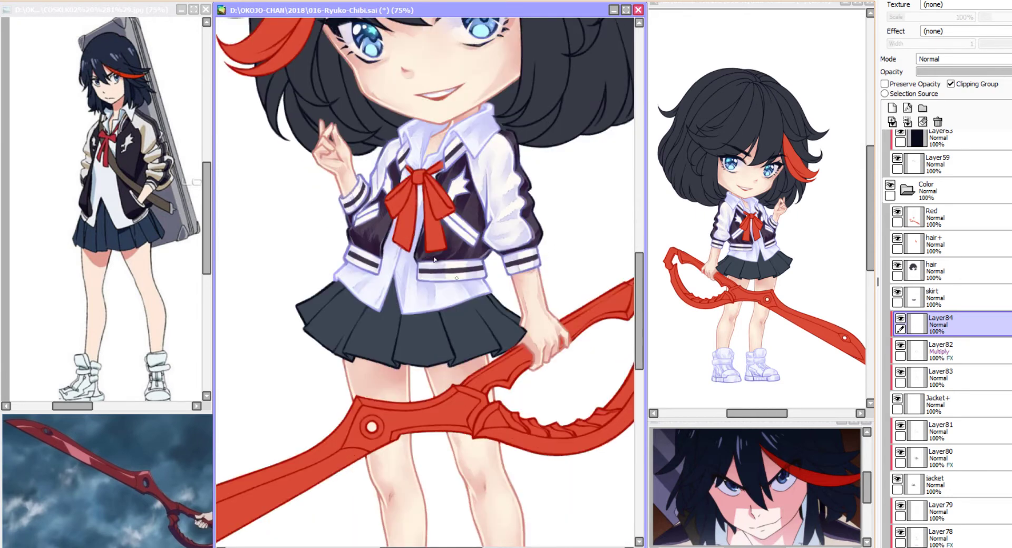
pyautogui.scroll(3, 435, 259)
pyautogui.hotkey('ctrl', 'Down')
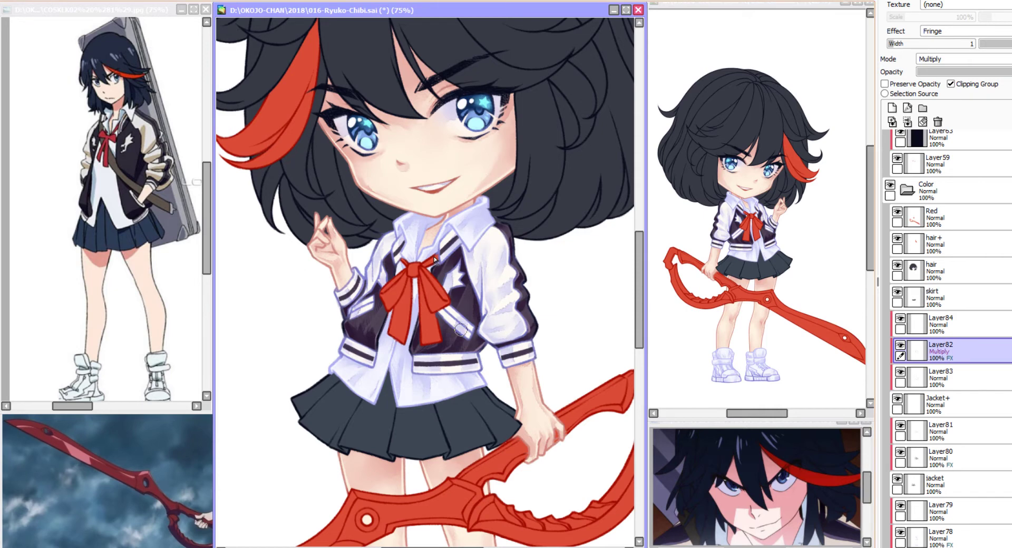
pyautogui.hotkey('ctrl', 'Down')
pyautogui.hotkey('ctrl', 'Down')
pyautogui.hotkey('ctrl', 'Down')
pyautogui.hotkey('ctrl', 'Down')
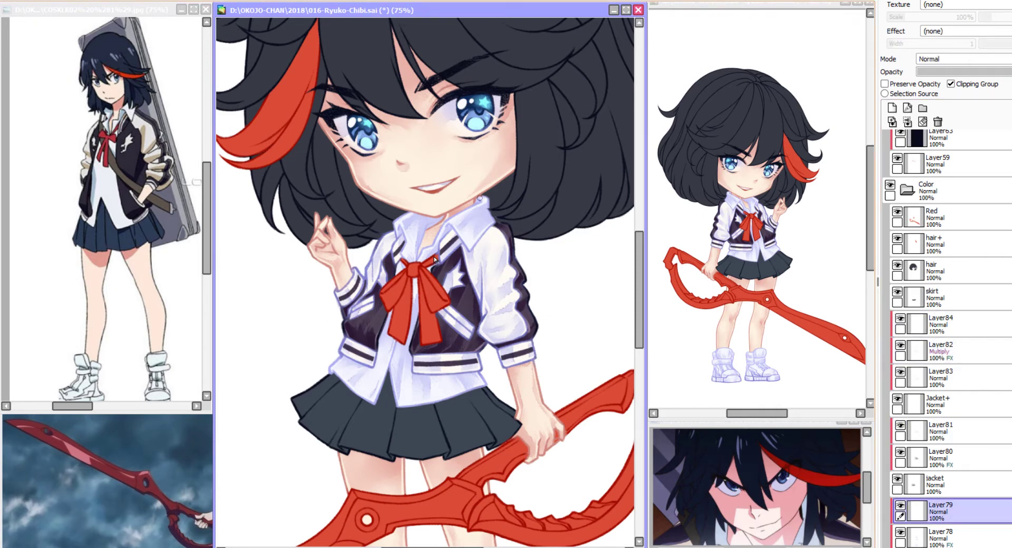
pyautogui.hotkey('ctrl', 'Up')
pyautogui.hotkey('ctrl', 'Up')
pyautogui.hotkey('ctrl', 'Up')
pyautogui.hotkey('ctrl', 'Up')
pyautogui.hotkey('ctrl', 'Up')
pyautogui.hotkey('ctrl', 'Up')
pyautogui.hotkey('ctrl', 'Up')
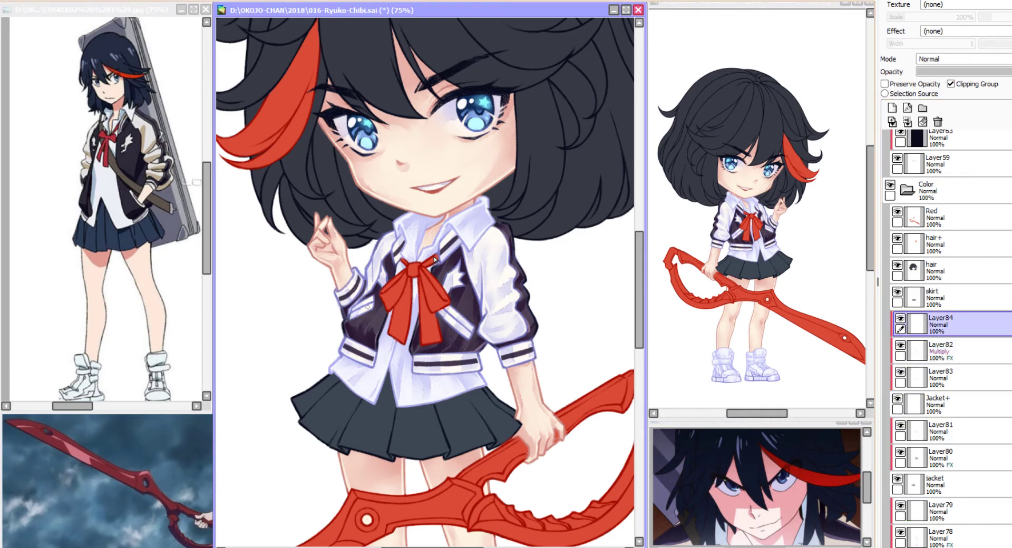
# Add Layer85 clipped to the skirt layer with the Fringe effect and start painting dark shadows on the pleats nearest the scissor-holding hand.
pyautogui.scroll(-1, 434, 257)
pyautogui.hotkey('ctrl', 'Up')
pyautogui.hotkey('ctrl', 'shift', 'n')
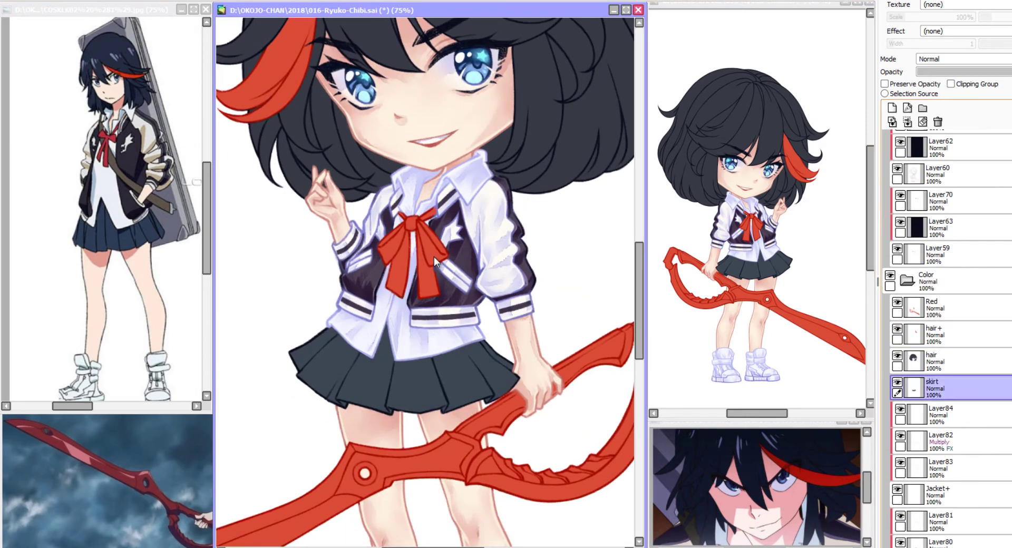
pyautogui.press('Insert')
pyautogui.scroll(-1, 434, 257)
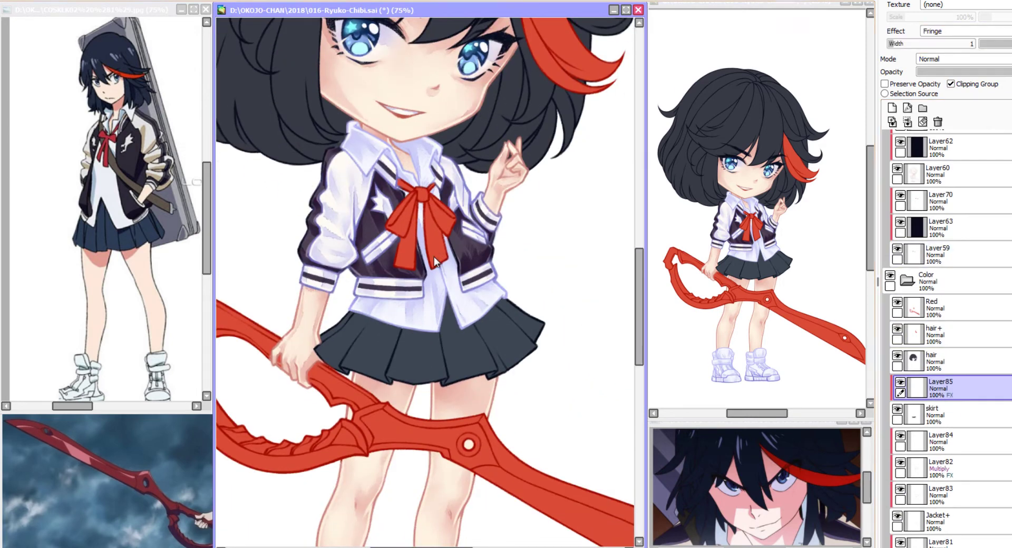
pyautogui.moveTo(363, 314)
pyautogui.mouseDown()
pyautogui.moveTo(335, 364)
pyautogui.moveTo(388, 351)
pyautogui.mouseUp()
pyautogui.moveTo(405, 314)
pyautogui.mouseDown()
pyautogui.moveTo(369, 369)
pyautogui.moveTo(380, 392)
pyautogui.mouseUp()
pyautogui.moveTo(366, 349); pyautogui.dragTo(343, 369)
pyautogui.moveTo(432, 258); pyautogui.dragTo(388, 258)
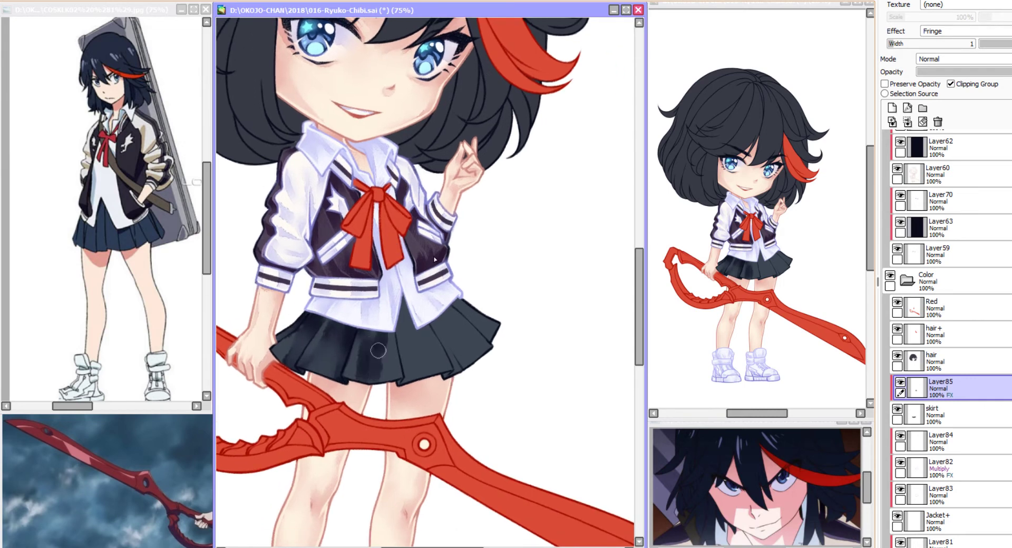
# Paint dark fold shadows across the remaining skirt pleats and under the shirt hem on Layer85.
pyautogui.moveTo(371, 324); pyautogui.dragTo(379, 382)
pyautogui.moveTo(395, 295); pyautogui.dragTo(433, 379)
pyautogui.moveTo(416, 316)
pyautogui.mouseDown()
pyautogui.moveTo(443, 364)
pyautogui.moveTo(393, 385)
pyautogui.mouseUp()
pyautogui.moveTo(490, 227); pyautogui.dragTo(432, 256)
pyautogui.moveTo(385, 383); pyautogui.dragTo(364, 403)
pyautogui.moveTo(374, 355); pyautogui.dragTo(417, 400)
pyautogui.moveTo(369, 332)
pyautogui.mouseDown()
pyautogui.moveTo(428, 372)
pyautogui.moveTo(450, 358)
pyautogui.mouseUp()
pyautogui.moveTo(371, 248); pyautogui.dragTo(435, 258)
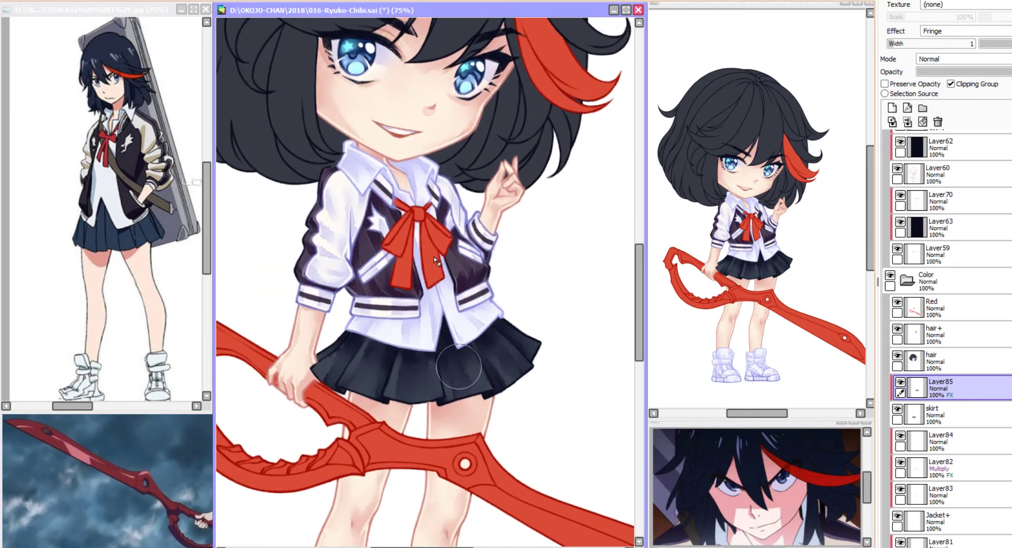
# Add a clipped Layer86 above Layer85 and paint fine fold details on the skirt pleats.
pyautogui.hotkey('ctrl', 'shift', 'n')
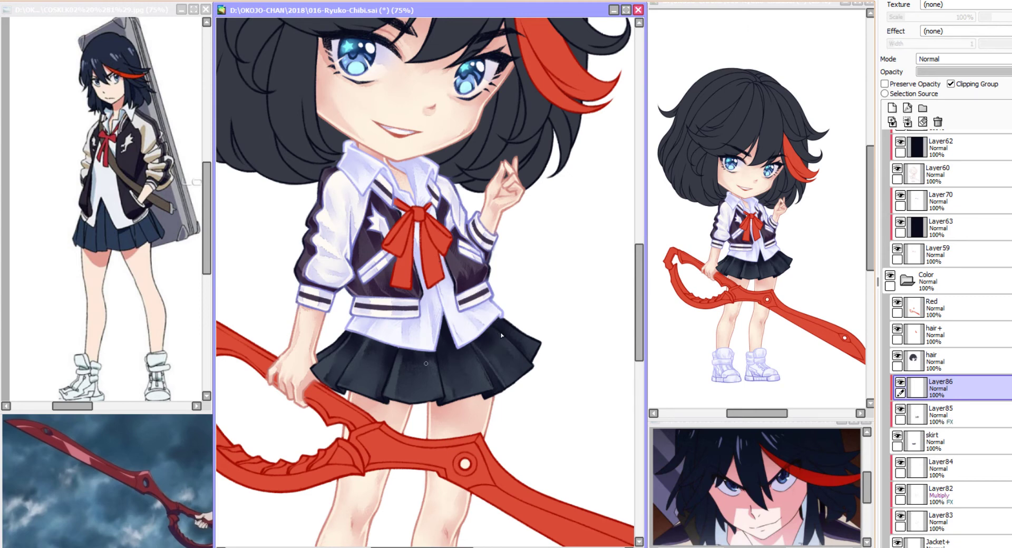
pyautogui.moveTo(502, 336); pyautogui.dragTo(560, 345)
pyautogui.scroll(-3, 558, 344)
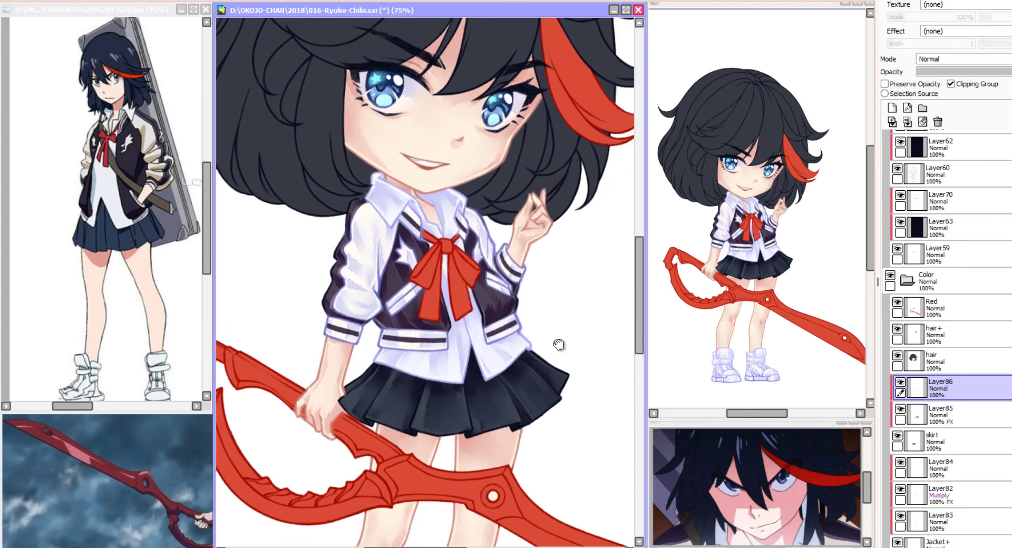
# Add Layer87 clipped to the hair layer, paint dark shadows around a lighter band, and adjust the shading with Hue and Saturation.
pyautogui.keyDown('ctrl'); pyautogui.click(432, 257); pyautogui.keyUp('ctrl')
pyautogui.press('-')
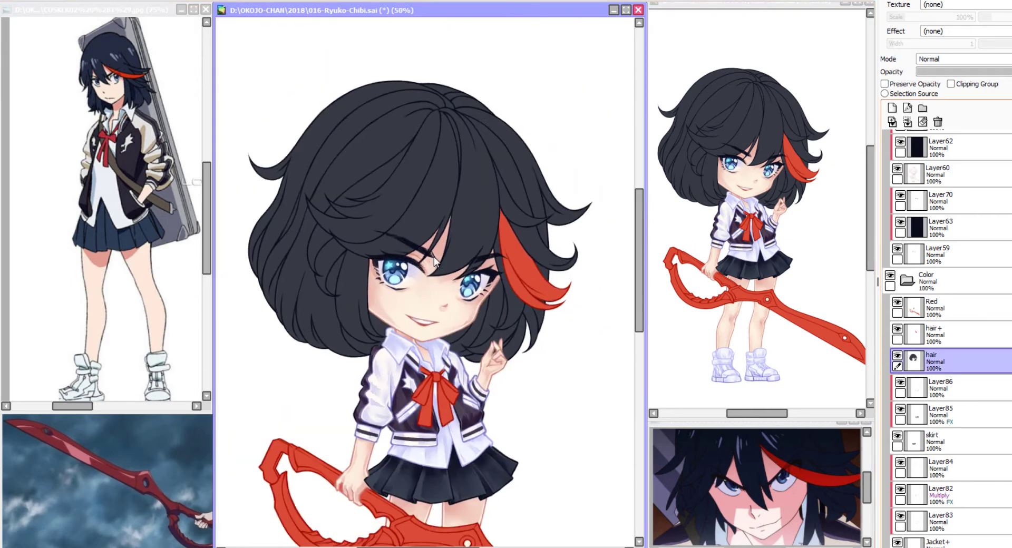
pyautogui.hotkey('ctrl', 'shift', 'n')
pyautogui.moveTo(332, 106)
pyautogui.mouseDown()
pyautogui.moveTo(383, 105)
pyautogui.moveTo(394, 136)
pyautogui.moveTo(473, 159)
pyautogui.moveTo(262, 173)
pyautogui.moveTo(504, 259)
pyautogui.moveTo(461, 305)
pyautogui.moveTo(273, 193)
pyautogui.moveTo(391, 302)
pyautogui.moveTo(327, 306)
pyautogui.mouseUp()
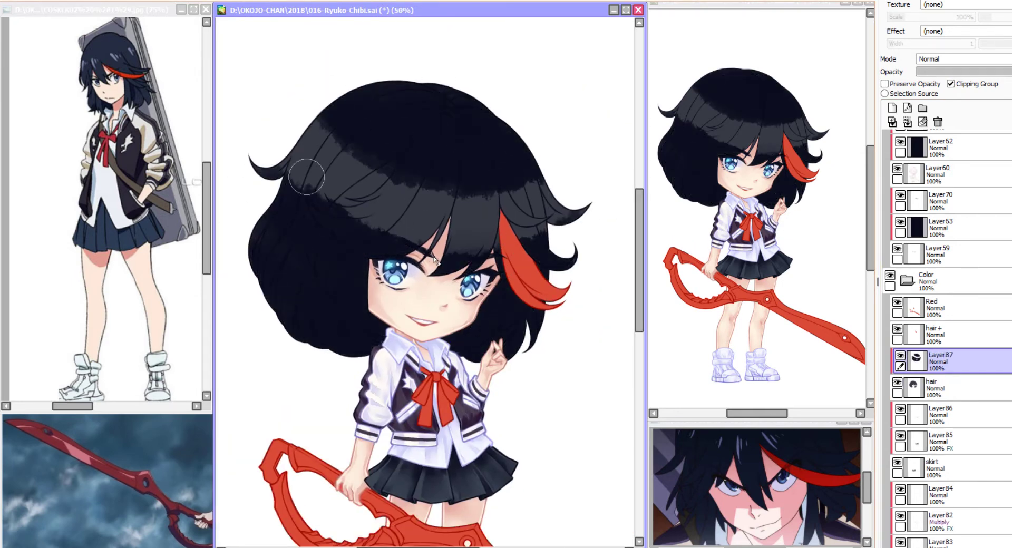
pyautogui.hotkey('ctrl', 'u')
pyautogui.press('Return')
# Add a clipped Layer88 in Luminosity mode beneath Layer87, paint a blue highlight band across the hair, and mute it with Hue and Saturation.
pyautogui.hotkey('ctrl', 'shift', 'n')
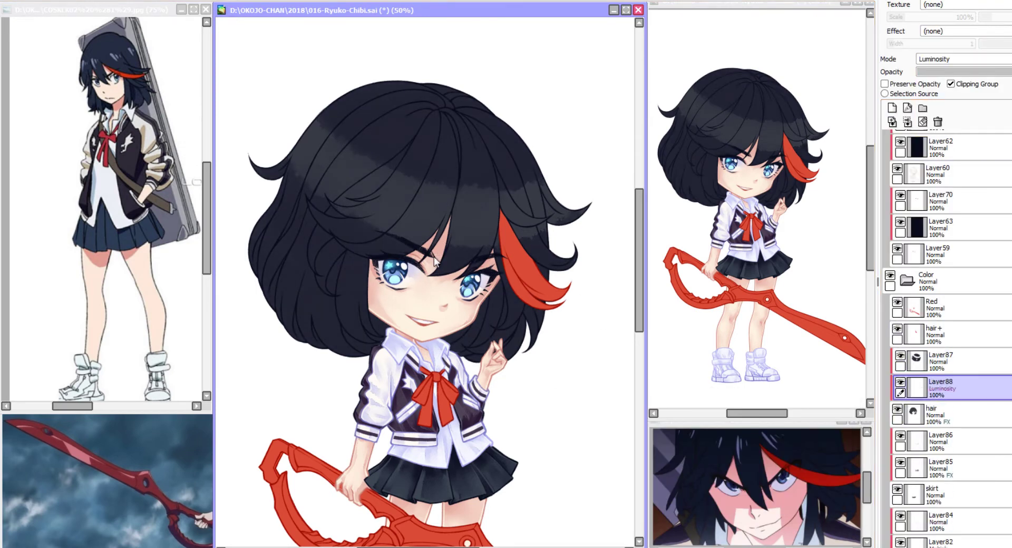
pyautogui.moveTo(253, 174)
pyautogui.mouseDown()
pyautogui.moveTo(293, 153)
pyautogui.moveTo(527, 227)
pyautogui.moveTo(337, 190)
pyautogui.moveTo(371, 215)
pyautogui.mouseUp()
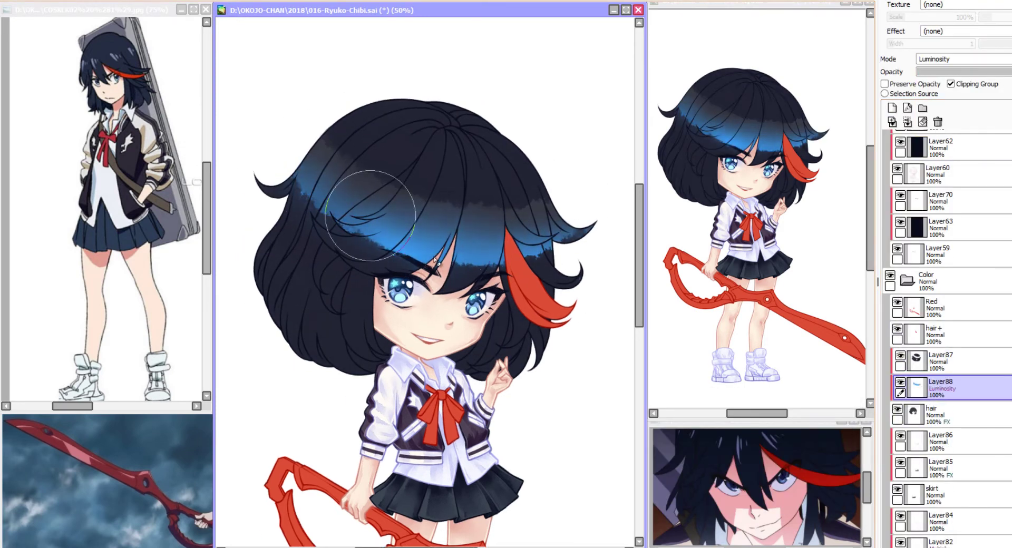
pyautogui.hotkey('ctrl', 'u')
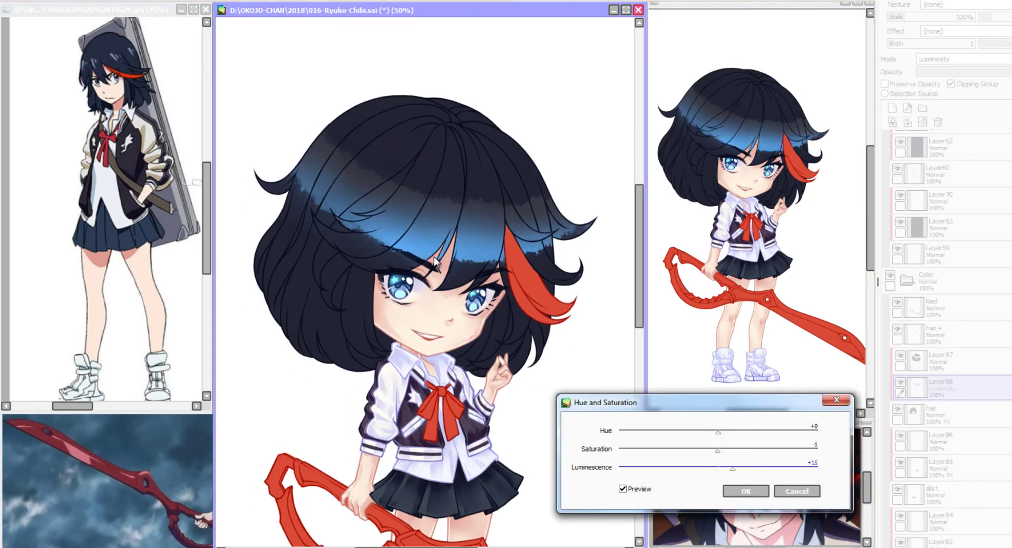
pyautogui.press('Escape')
pyautogui.press('Up')
pyautogui.hotkey('ctrl', 'u')
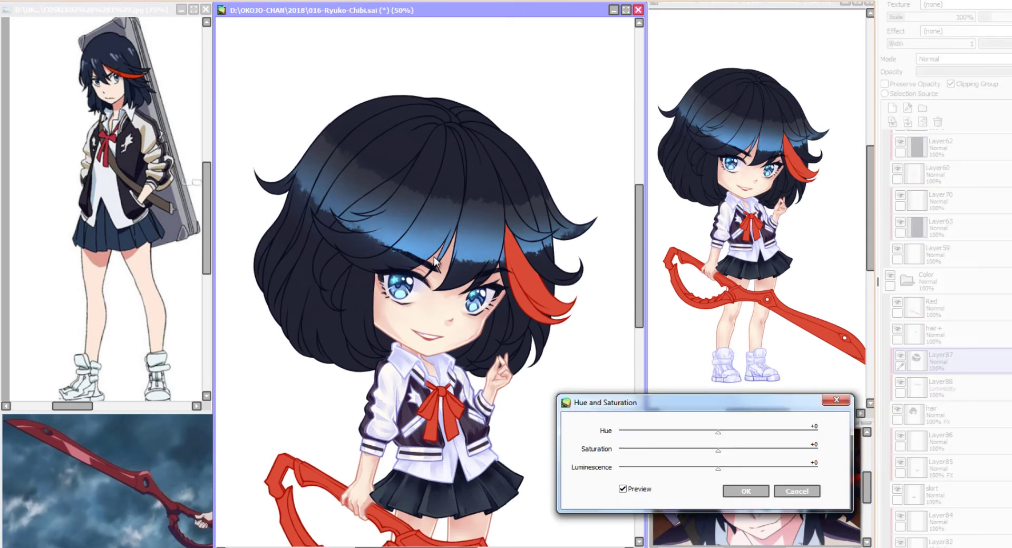
pyautogui.press('Escape')
pyautogui.hotkey('ctrl', 'u')
pyautogui.press('Escape')
pyautogui.press('Down')
pyautogui.hotkey('ctrl', 'u')
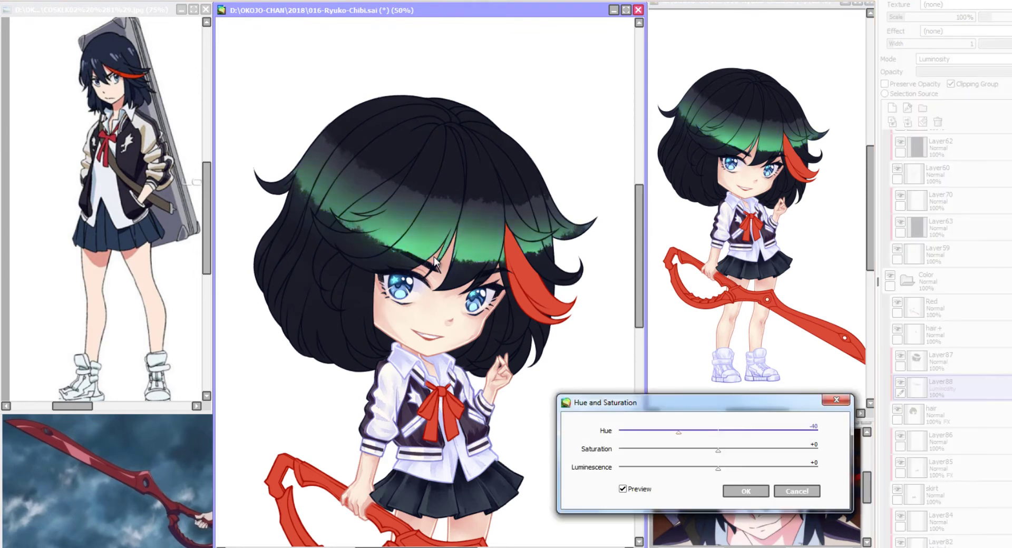
pyautogui.press('Return')
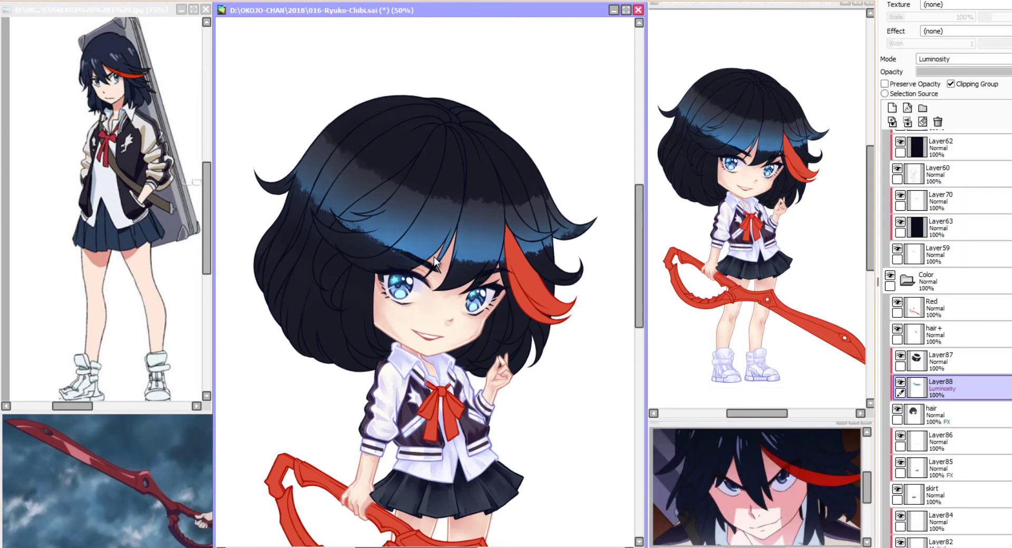
# Rework the dark hair shading on Layer87 to narrow and reshape the highlight band across the bangs and crown.
pyautogui.click(973, 362)
pyautogui.moveTo(295, 248); pyautogui.dragTo(390, 169)
pyautogui.moveTo(359, 211); pyautogui.dragTo(590, 227)
pyautogui.moveTo(474, 253); pyautogui.dragTo(280, 174)
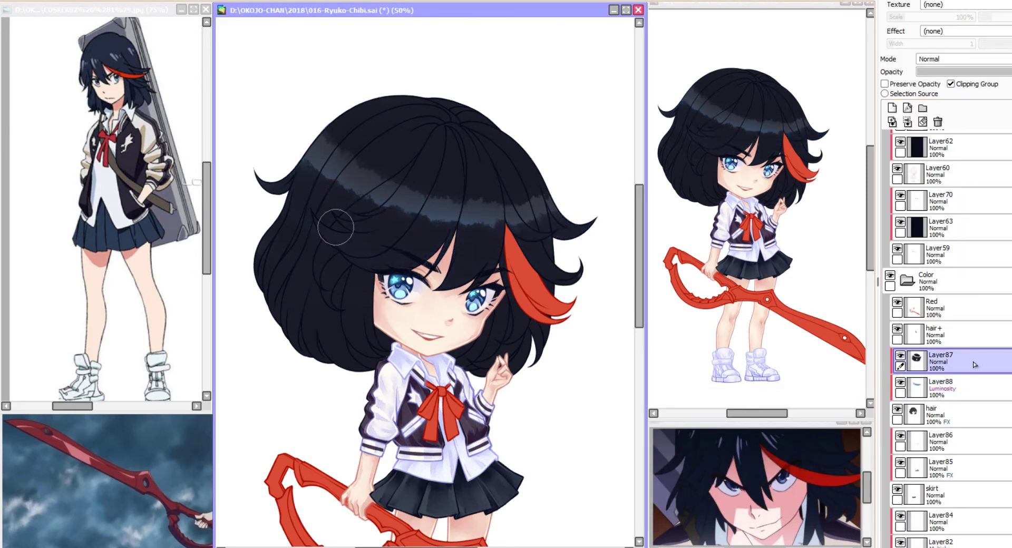
pyautogui.moveTo(335, 227)
pyautogui.mouseDown()
pyautogui.moveTo(455, 179)
pyautogui.moveTo(352, 158)
pyautogui.moveTo(310, 164)
pyautogui.moveTo(474, 246)
pyautogui.moveTo(420, 100)
pyautogui.moveTo(401, 214)
pyautogui.mouseUp()
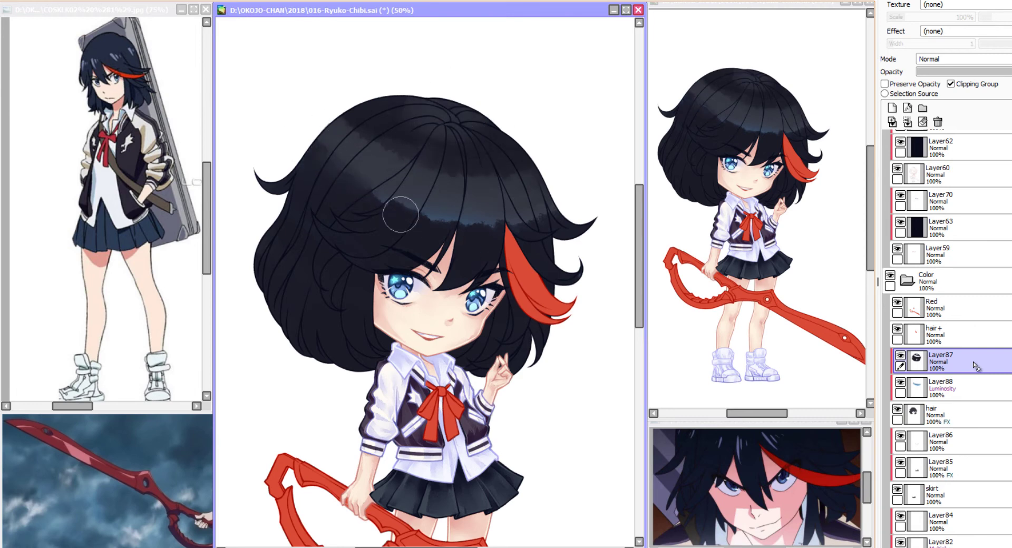
# Repaint the blue hair highlight on Layer88 and refine the dark shading around it on Layer87.
pyautogui.press('Down')
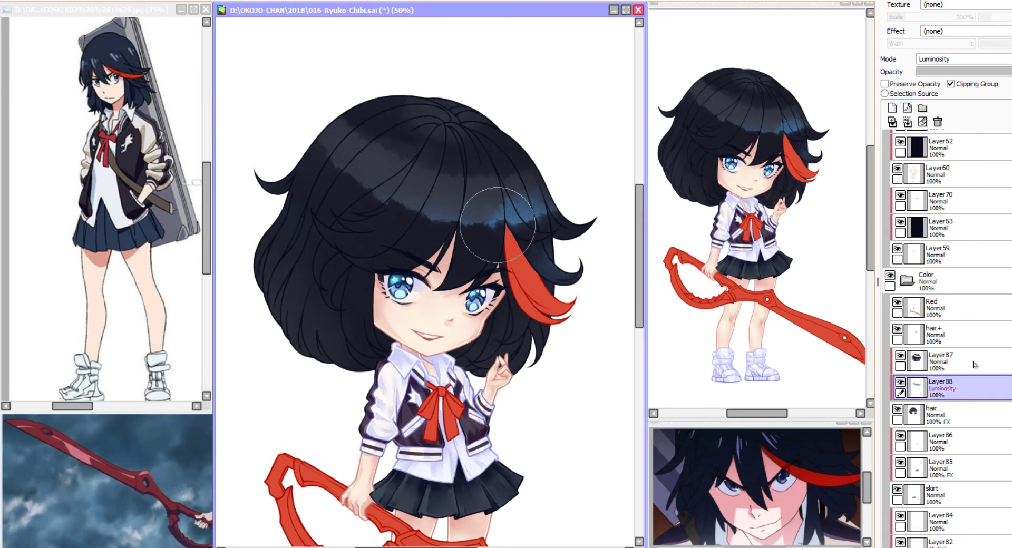
pyautogui.moveTo(497, 225)
pyautogui.mouseDown()
pyautogui.moveTo(368, 201)
pyautogui.moveTo(352, 133)
pyautogui.moveTo(542, 170)
pyautogui.moveTo(417, 206)
pyautogui.moveTo(463, 168)
pyautogui.mouseUp()
pyautogui.press('Up')
pyautogui.hotkey('ctrl', '-')
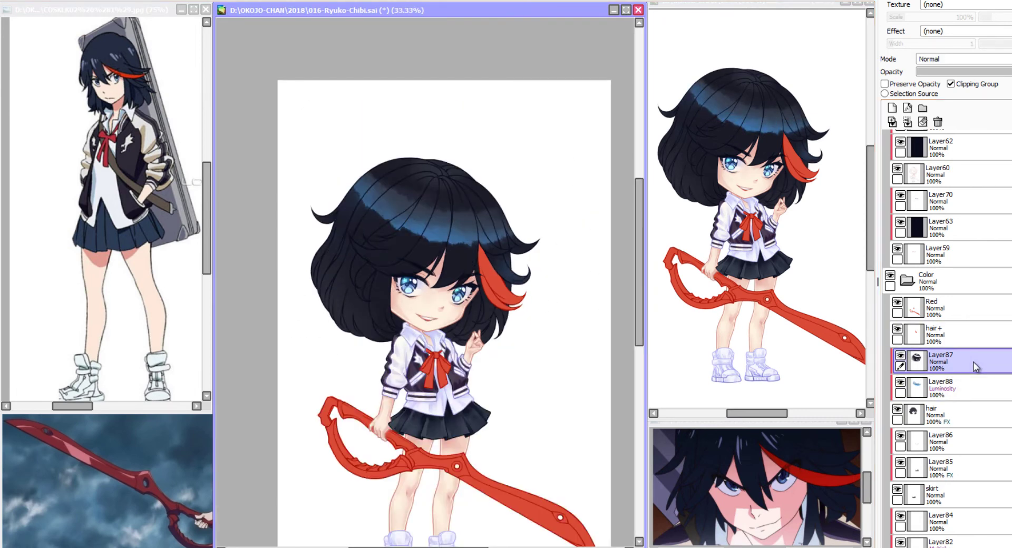
pyautogui.moveTo(364, 206); pyautogui.dragTo(506, 231)
pyautogui.moveTo(369, 169); pyautogui.dragTo(469, 200)
# Add clipped Layer89 above Layer87 for additional hair shading, and make Layer87 active again.
pyautogui.scroll(-1, 461, 295)
pyautogui.hotkey('ctrl', 'shift', 'n')
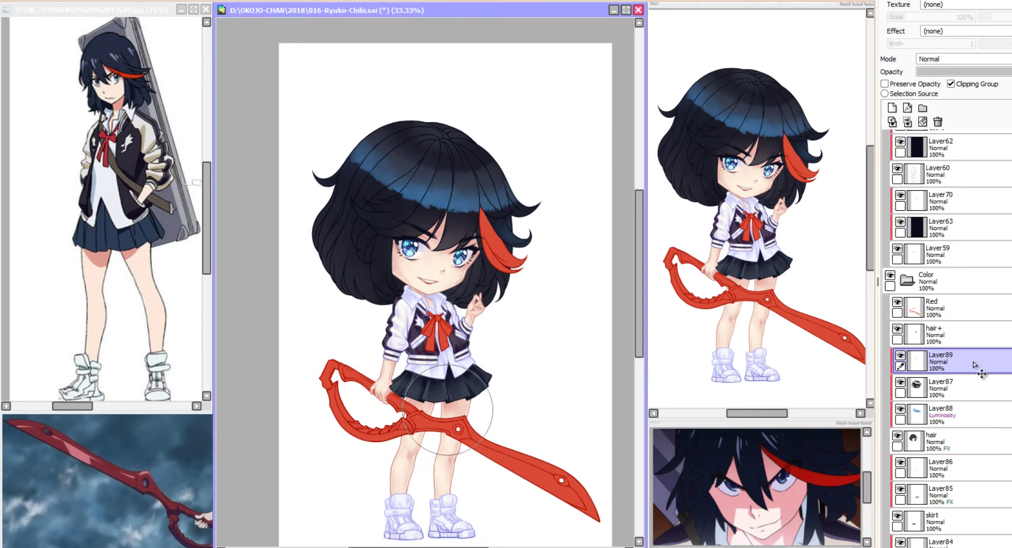
pyautogui.scroll(1, 973, 361)
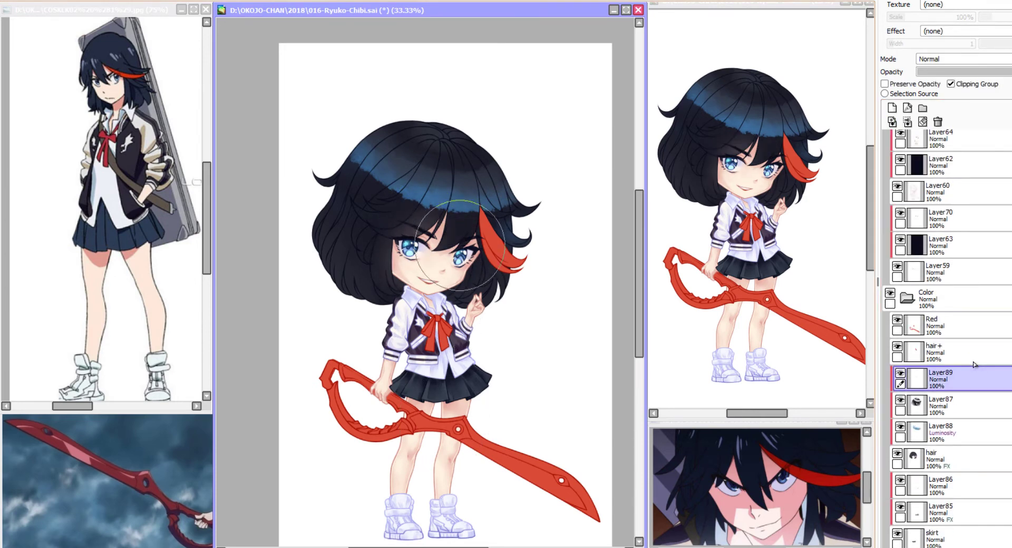
pyautogui.press('Down')
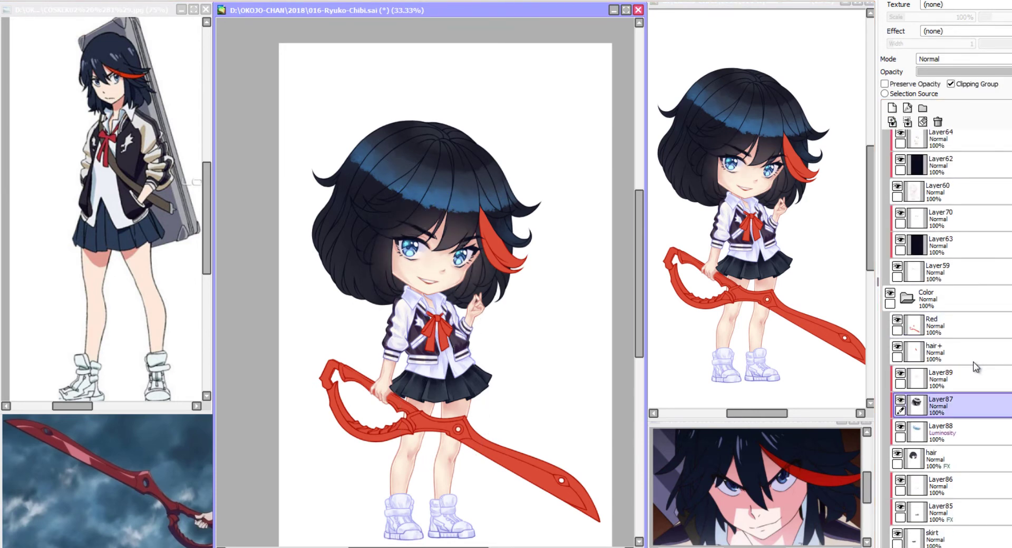
# Rework the dark hair shading on Layer87 around the blue highlight at the crown, side locks and bangs.
pyautogui.moveTo(371, 187); pyautogui.dragTo(504, 211)
pyautogui.moveTo(332, 203); pyautogui.dragTo(400, 232)
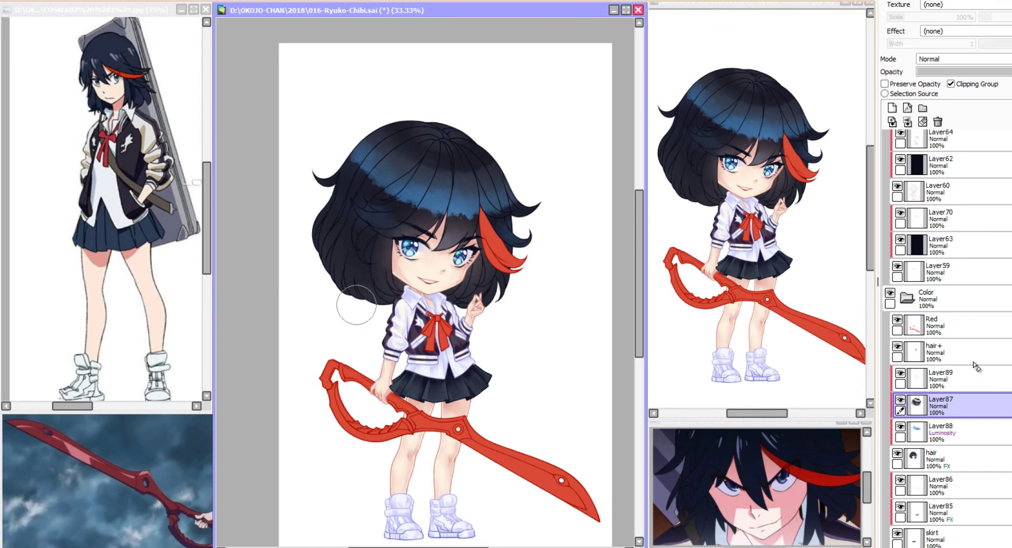
pyautogui.moveTo(356, 305); pyautogui.dragTo(375, 302)
pyautogui.moveTo(393, 158); pyautogui.dragTo(498, 134)
pyautogui.moveTo(467, 195); pyautogui.dragTo(514, 219)
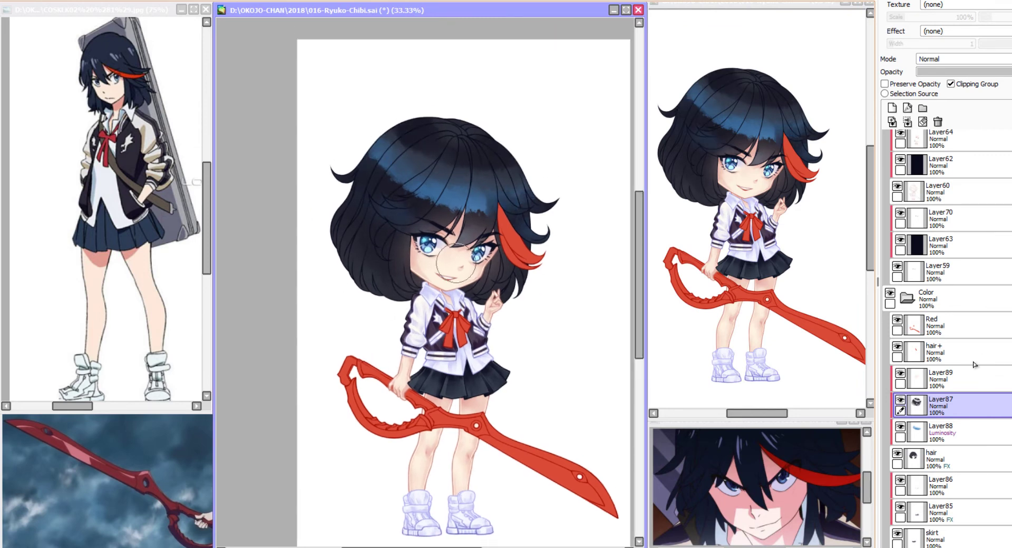
# Hide Layer89, add clipped Layer90 above Layer87, and paint pointed strands along the blue highlight's lower edge in the central bangs.
pyautogui.click(900, 373)
pyautogui.click(892, 108)
pyautogui.scroll(3, 424, 318)
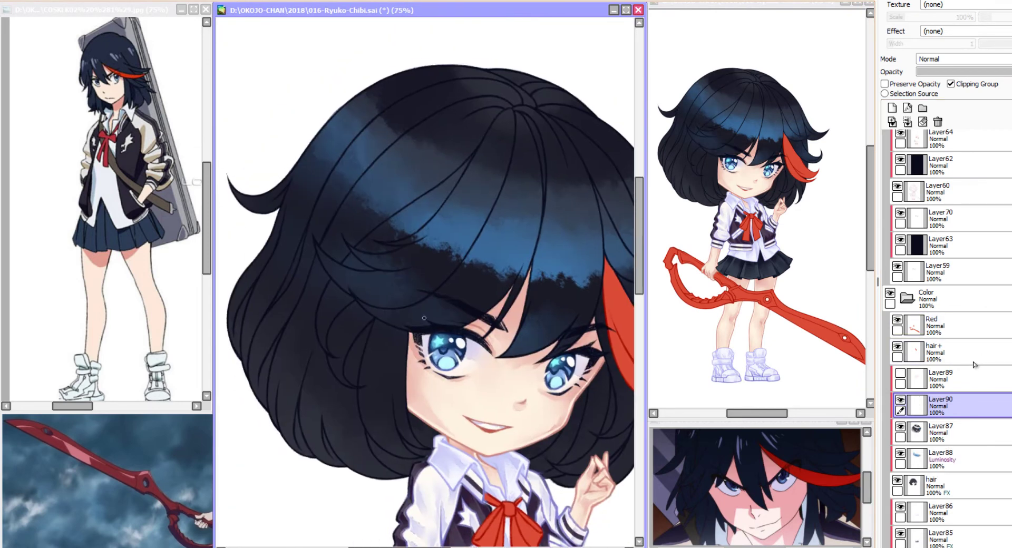
pyautogui.moveTo(457, 264); pyautogui.dragTo(409, 275)
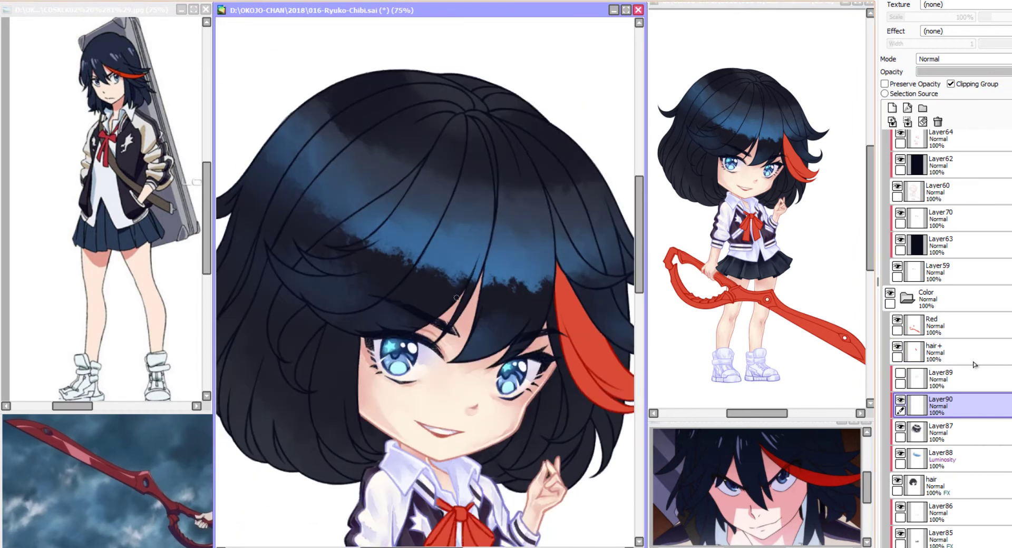
pyautogui.moveTo(456, 298); pyautogui.dragTo(454, 305)
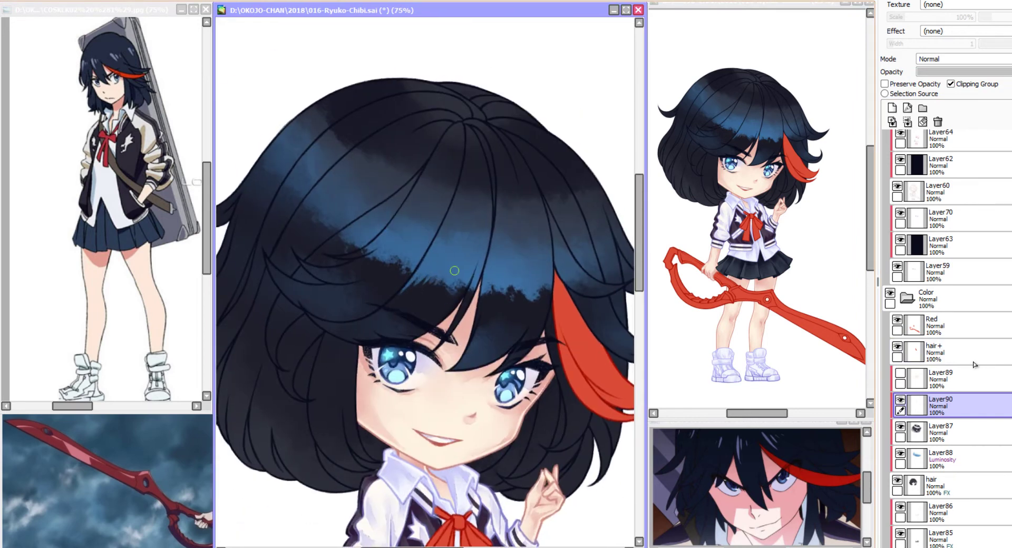
pyautogui.moveTo(454, 271)
pyautogui.mouseDown()
pyautogui.moveTo(448, 306)
pyautogui.moveTo(447, 295)
pyautogui.moveTo(438, 305)
pyautogui.moveTo(440, 275)
pyautogui.mouseUp()
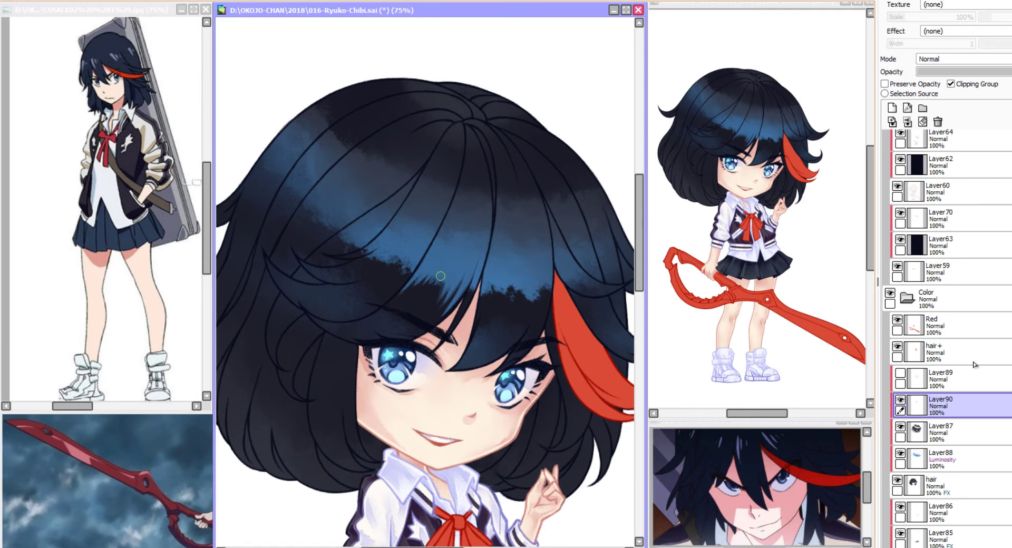
# Extend the pointed strand edge of the blue highlight across the bangs toward the red streak on Layer90.
pyautogui.press('-')
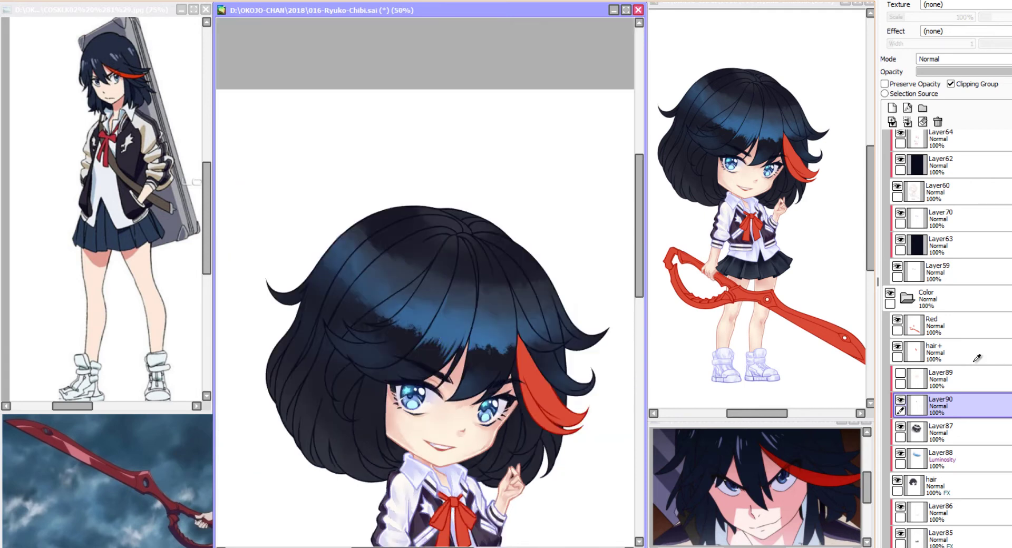
pyautogui.moveTo(424, 359)
pyautogui.mouseDown()
pyautogui.moveTo(466, 352)
pyautogui.moveTo(503, 363)
pyautogui.mouseUp()
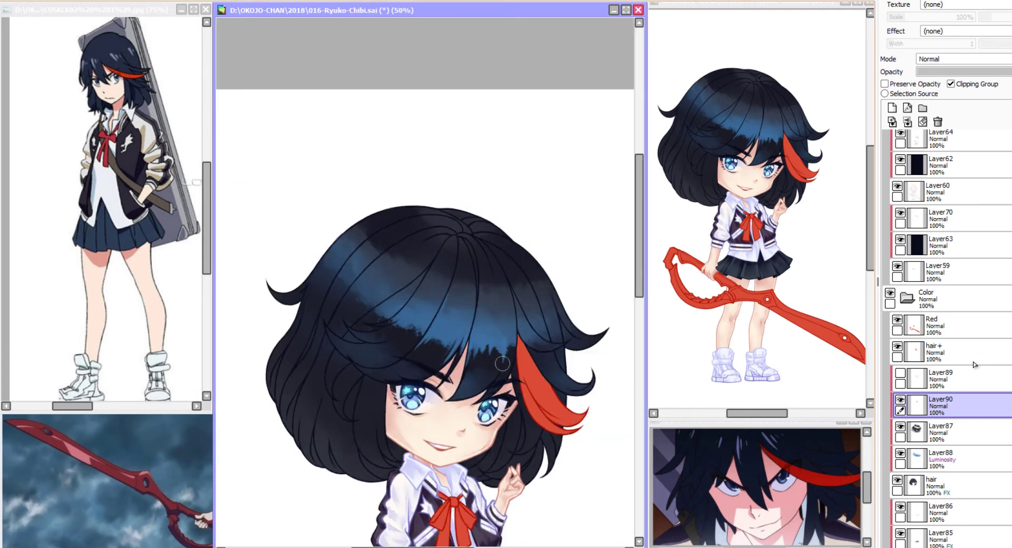
pyautogui.scroll(-1, 502, 363)
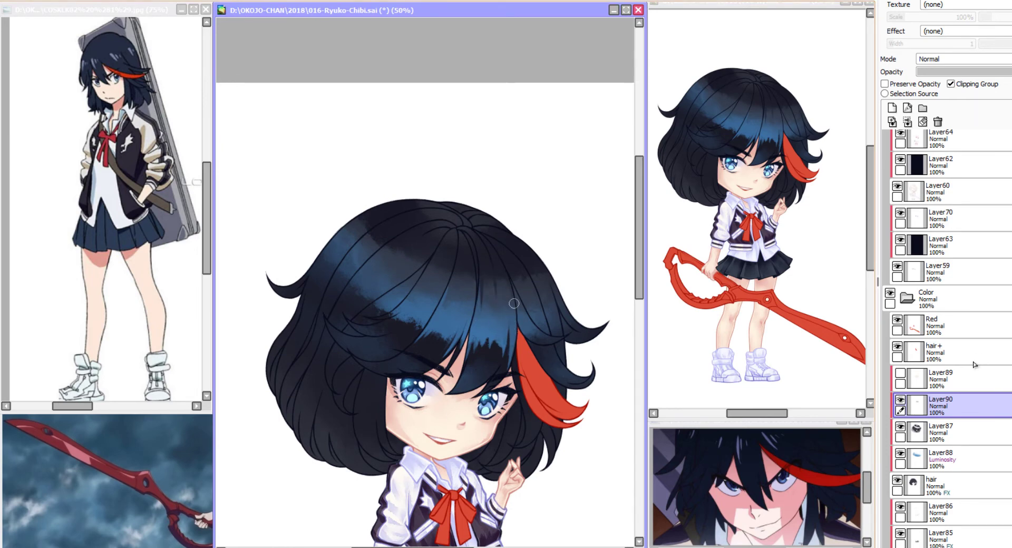
# Paint fine strands into the hair highlight just above the red streak on Layer90.
pyautogui.scroll(2, 479, 346)
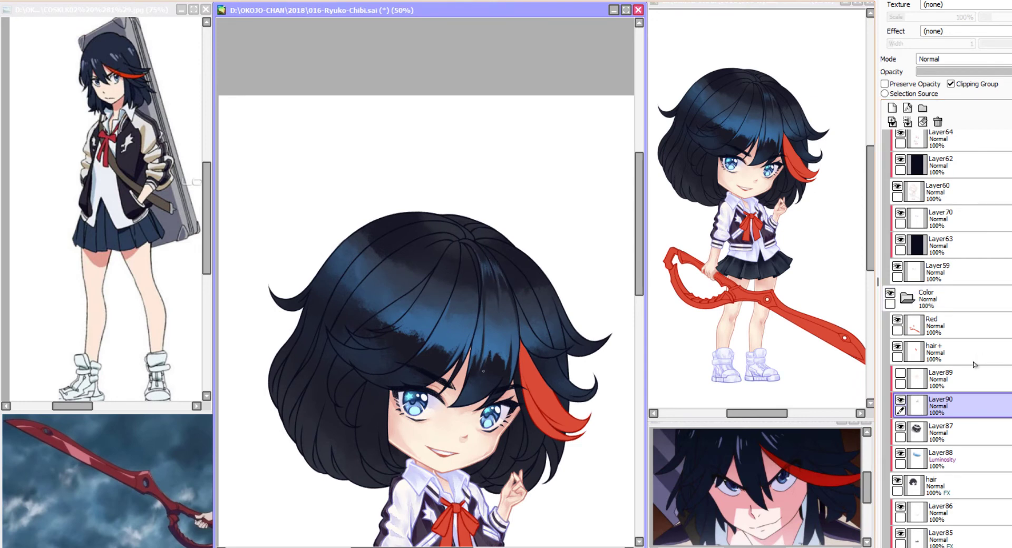
pyautogui.scroll(2, 488, 368)
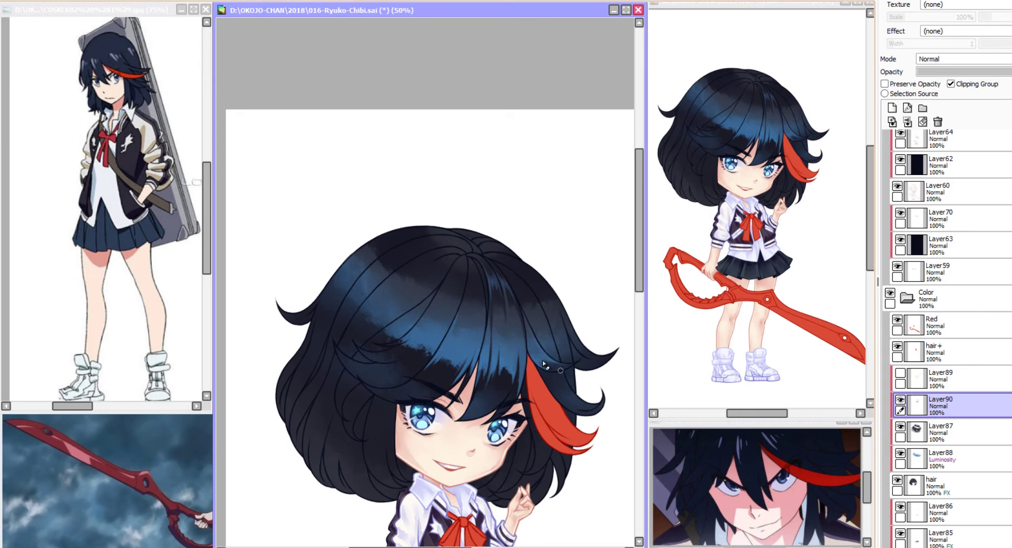
pyautogui.scroll(3, 542, 360)
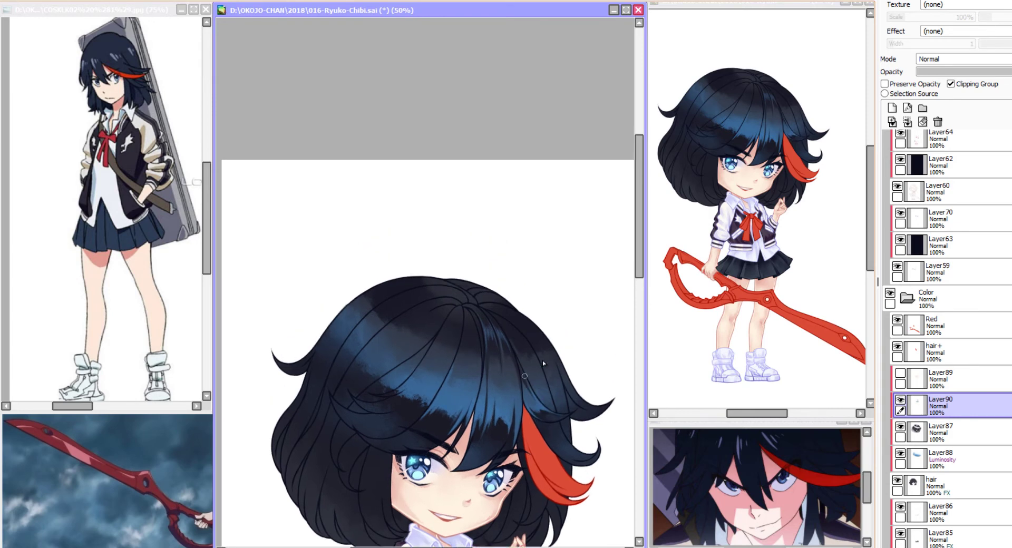
pyautogui.scroll(-1, 542, 360)
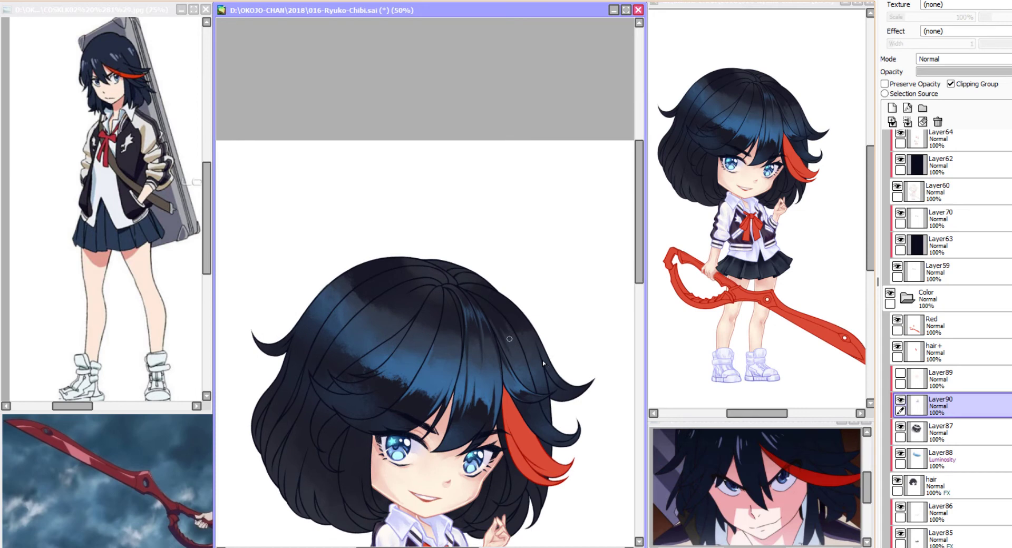
pyautogui.moveTo(529, 375); pyautogui.dragTo(530, 385)
pyautogui.scroll(2, 530, 384)
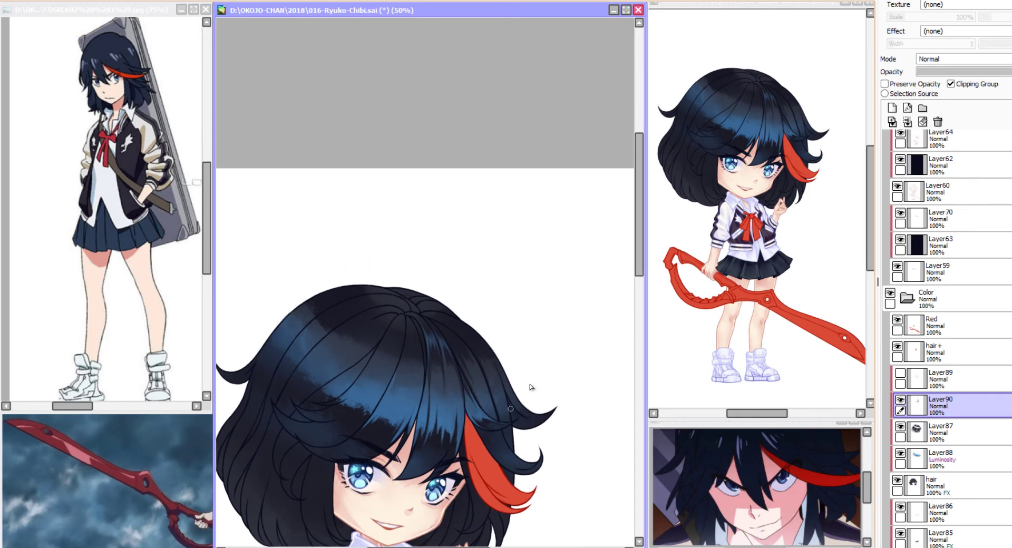
# Paint thin blue and dark strands from the hair parting down the right side of the head.
pyautogui.scroll(-3, 527, 369)
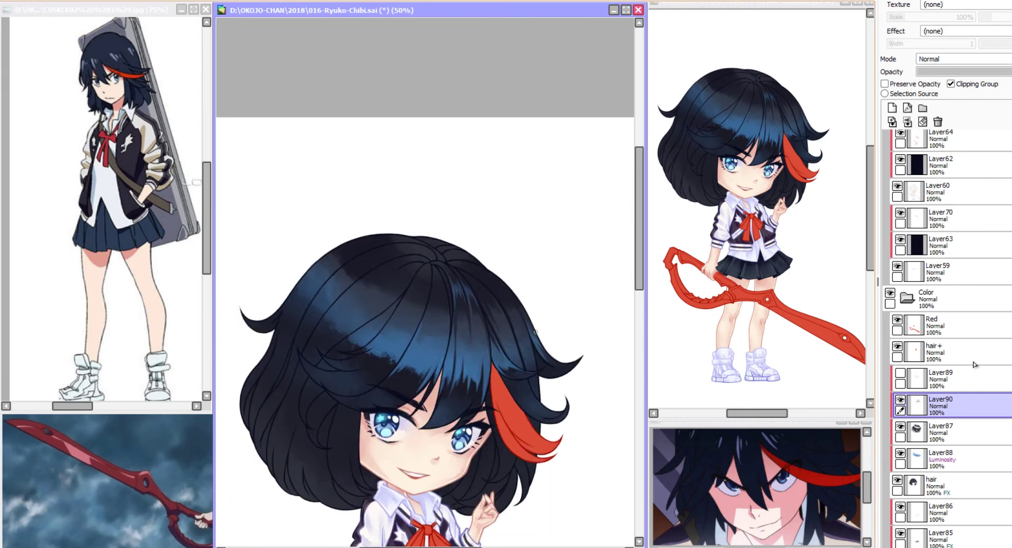
pyautogui.scroll(3, 474, 337)
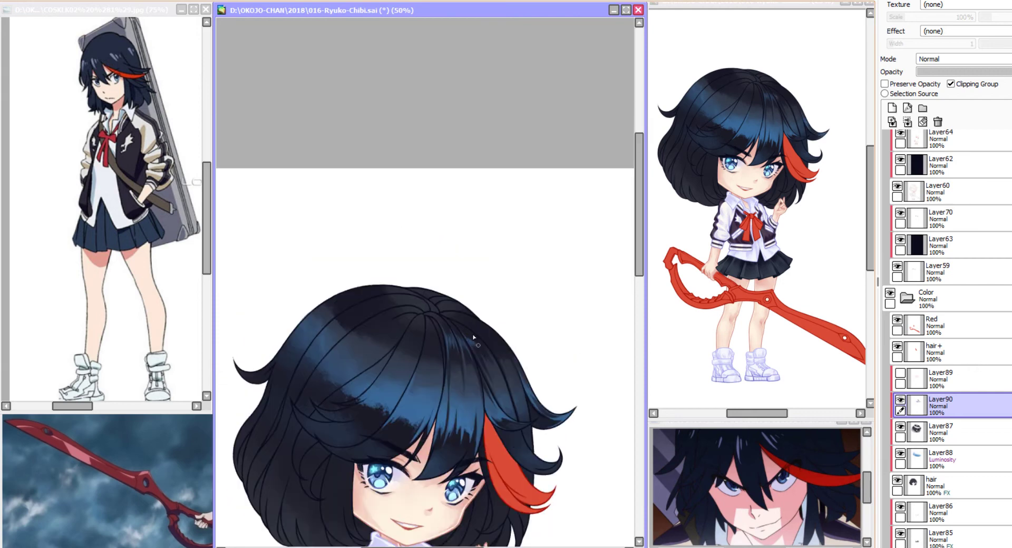
pyautogui.moveTo(476, 327); pyautogui.dragTo(503, 345)
pyautogui.scroll(-1, 459, 321)
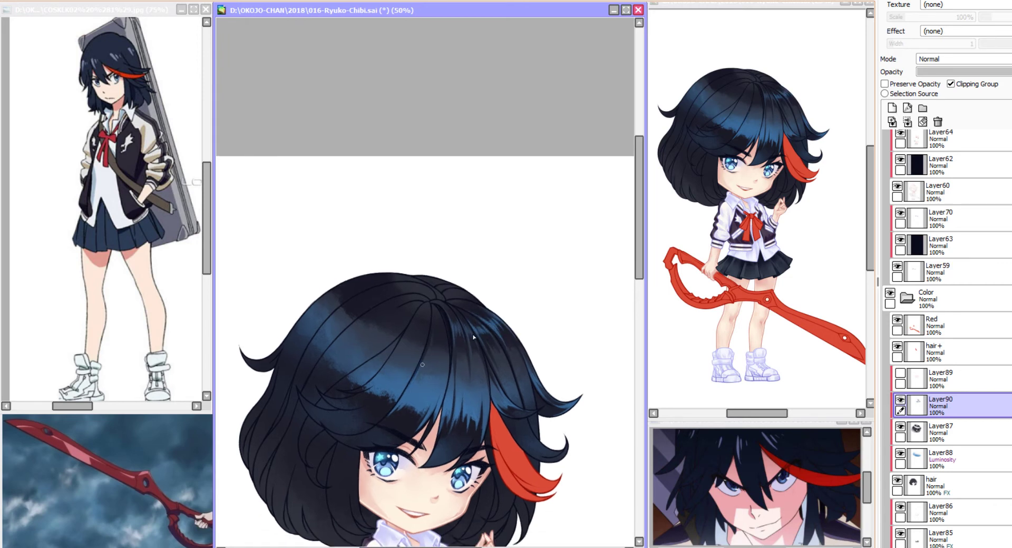
pyautogui.scroll(-2, 474, 333)
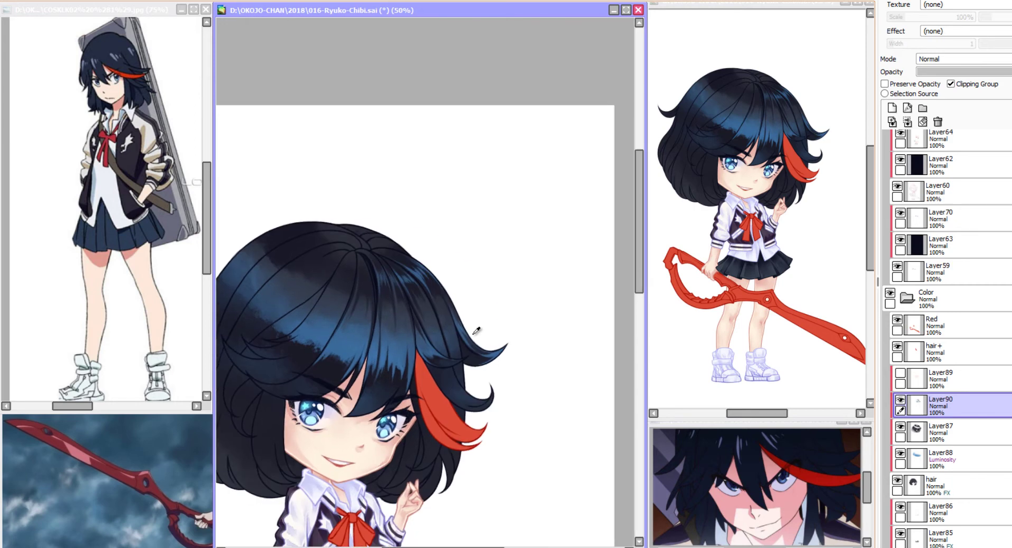
pyautogui.scroll(1, 473, 338)
pyautogui.scroll(2, 474, 338)
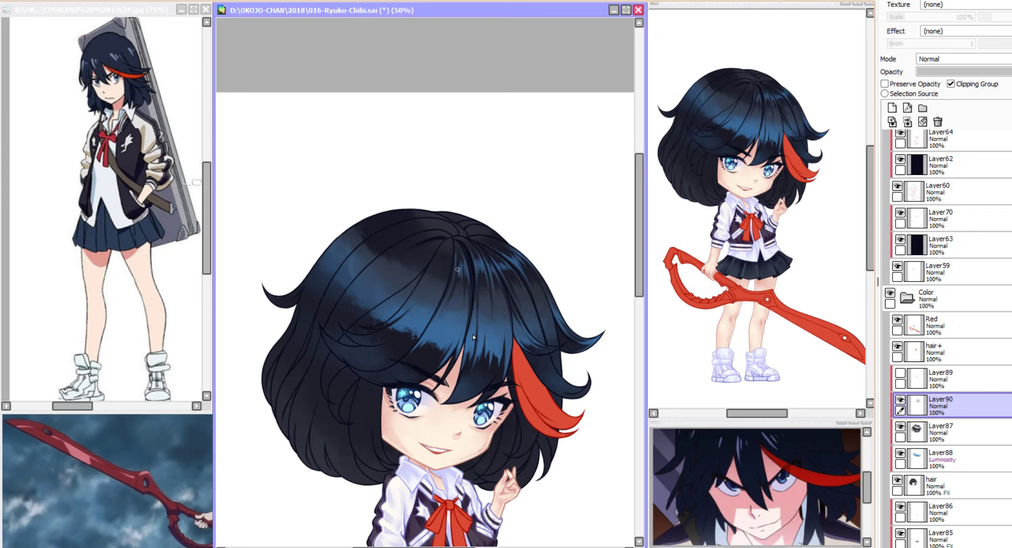
# Break up the blue highlight across the middle of the fringe with fine strands, extending them toward the hair tips behind the red streak.
pyautogui.scroll(-2, 472, 335)
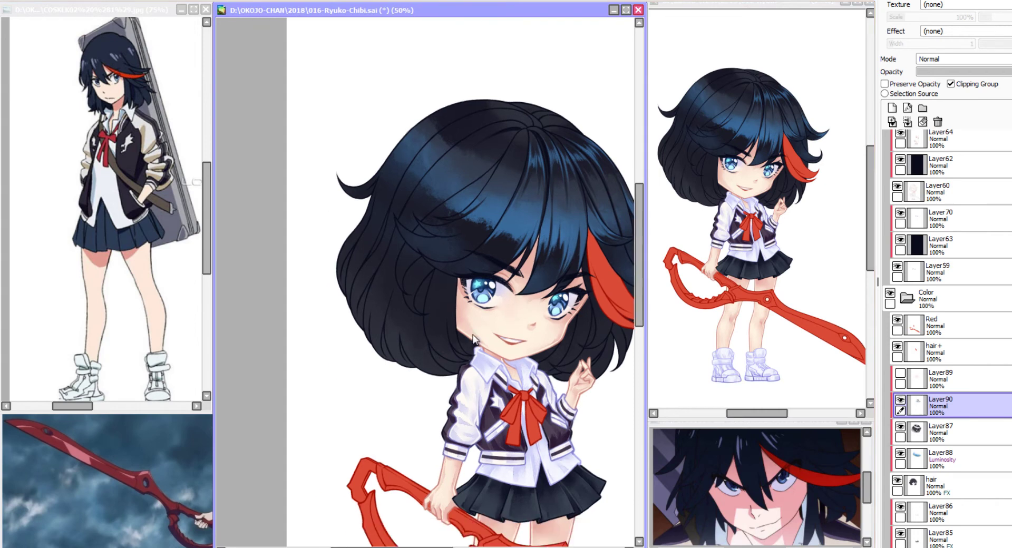
pyautogui.scroll(-1, 476, 332)
pyautogui.scroll(2, 572, 254)
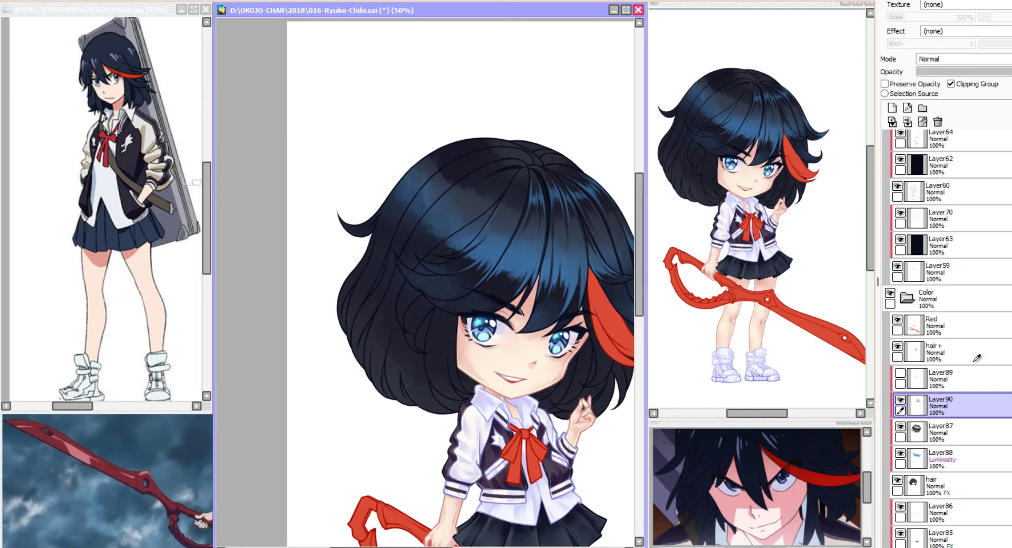
pyautogui.scroll(2, 541, 284)
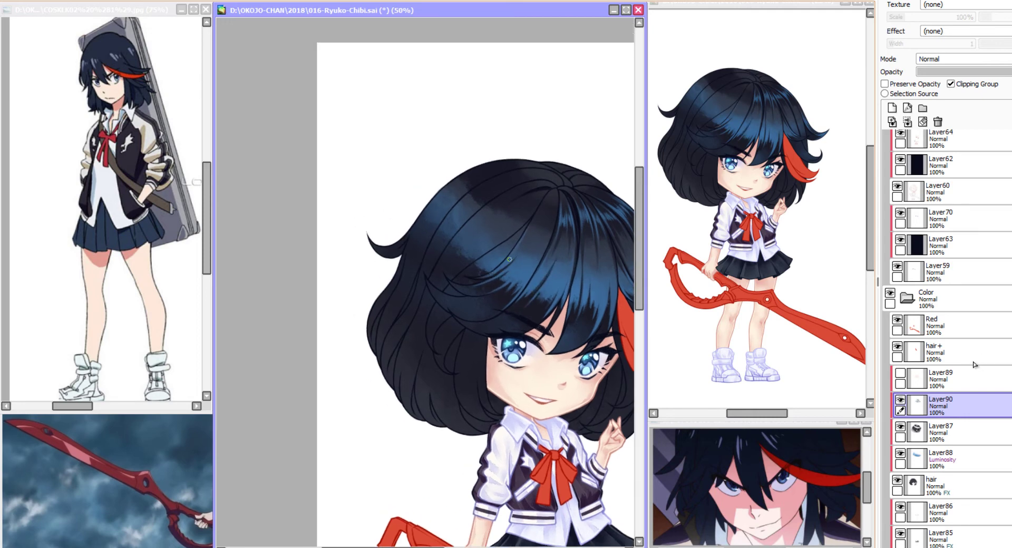
pyautogui.moveTo(499, 271); pyautogui.dragTo(433, 322)
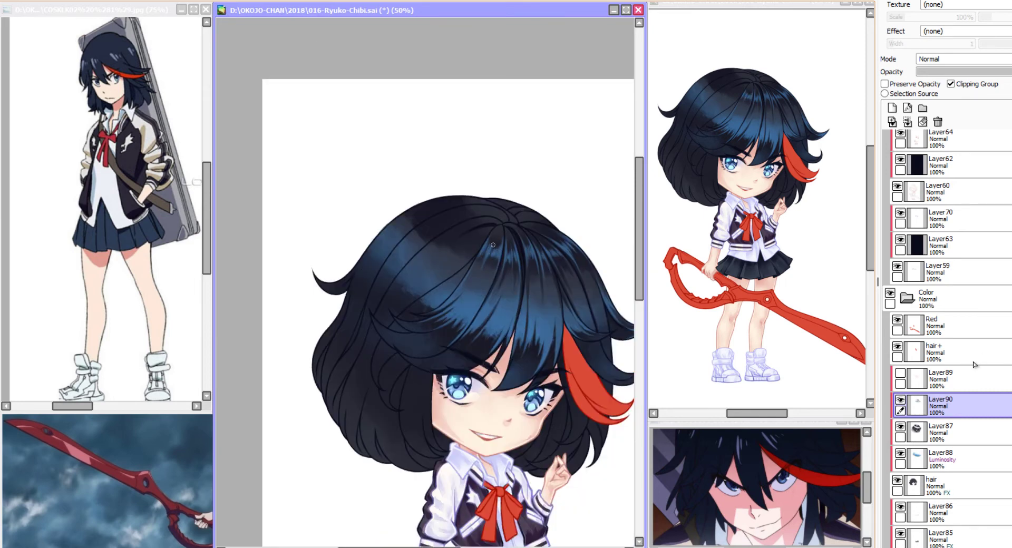
pyautogui.moveTo(499, 223)
pyautogui.mouseDown()
pyautogui.moveTo(441, 321)
pyautogui.moveTo(440, 231)
pyautogui.moveTo(430, 264)
pyautogui.moveTo(404, 212)
pyautogui.mouseUp()
pyautogui.moveTo(502, 283); pyautogui.dragTo(498, 266)
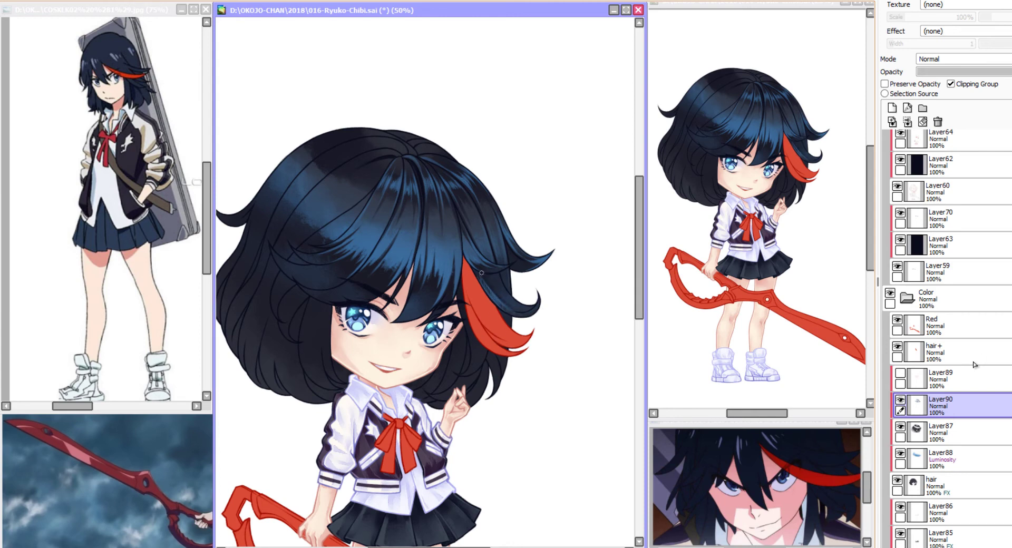
pyautogui.moveTo(502, 292); pyautogui.dragTo(517, 317)
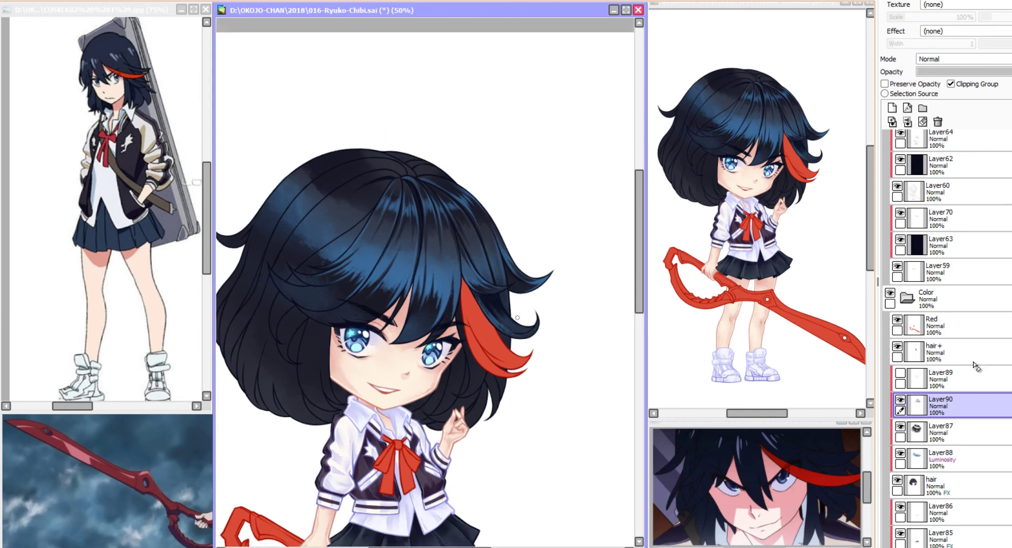
# Paint strands along the swept left part of the fringe, checking the hair in a mirrored view and working on a rotated canvas.
pyautogui.press('h')
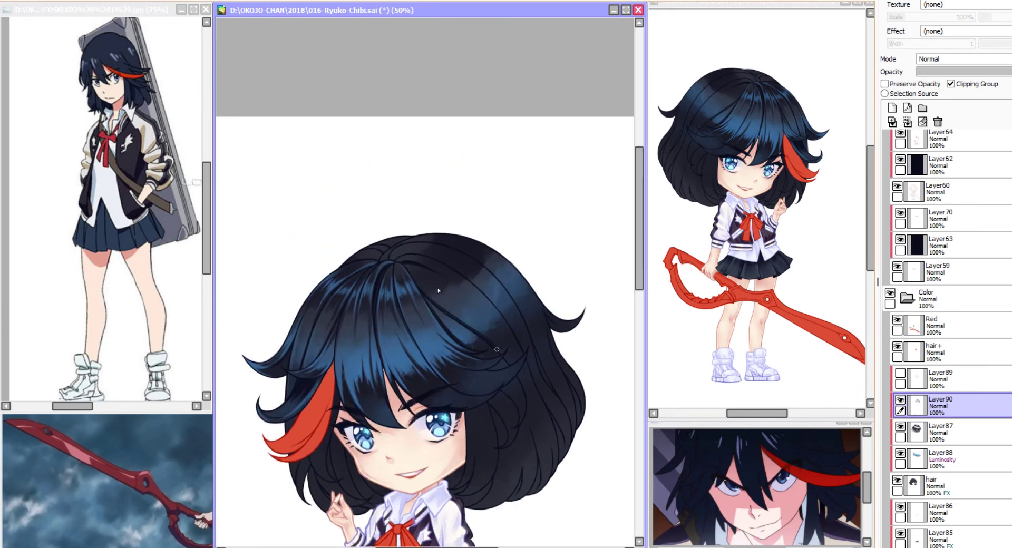
pyautogui.press('Delete')
pyautogui.press('h')
pyautogui.press('Delete')
pyautogui.press('Delete')
pyautogui.moveTo(341, 281); pyautogui.dragTo(341, 312)
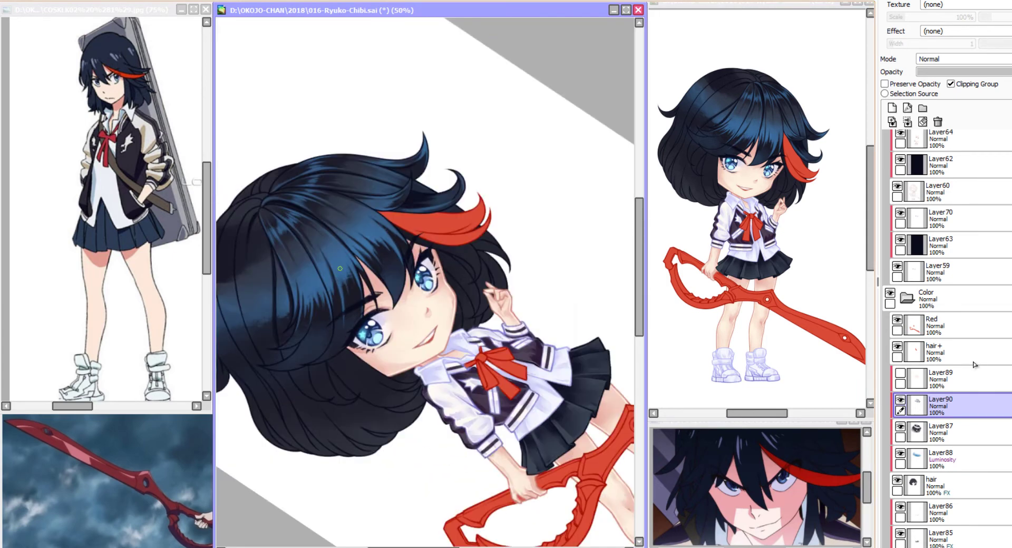
pyautogui.scroll(-2, 380, 263)
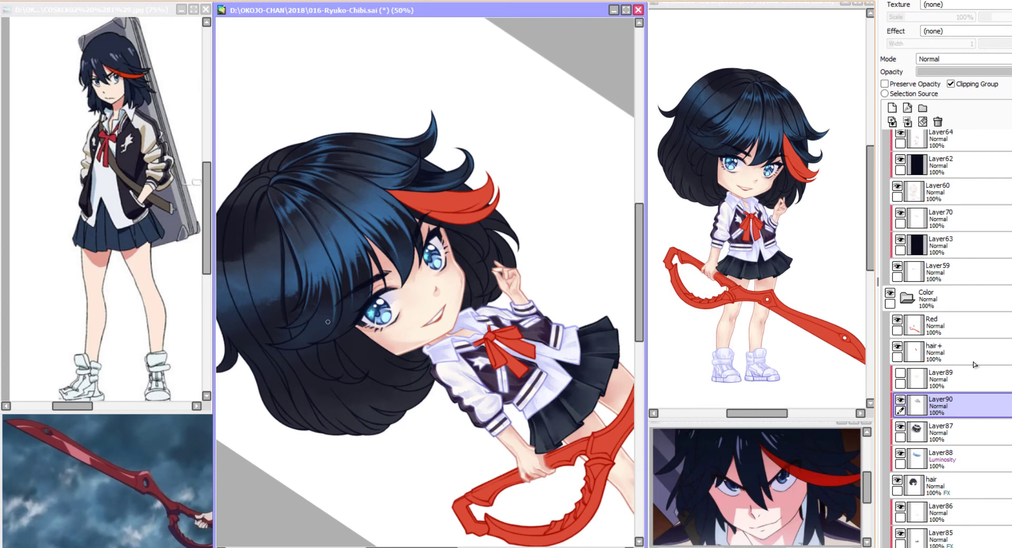
pyautogui.scroll(-3, 328, 321)
pyautogui.scroll(-1, 400, 291)
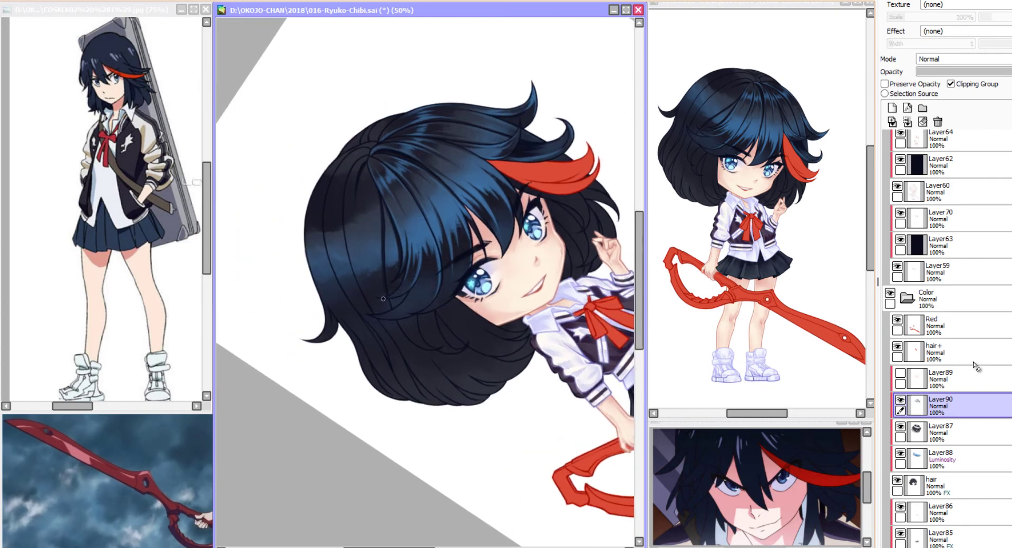
# Paint fine strands through the soft highlight on the left side of the hair and restore the upright view.
pyautogui.scroll(3, 384, 247)
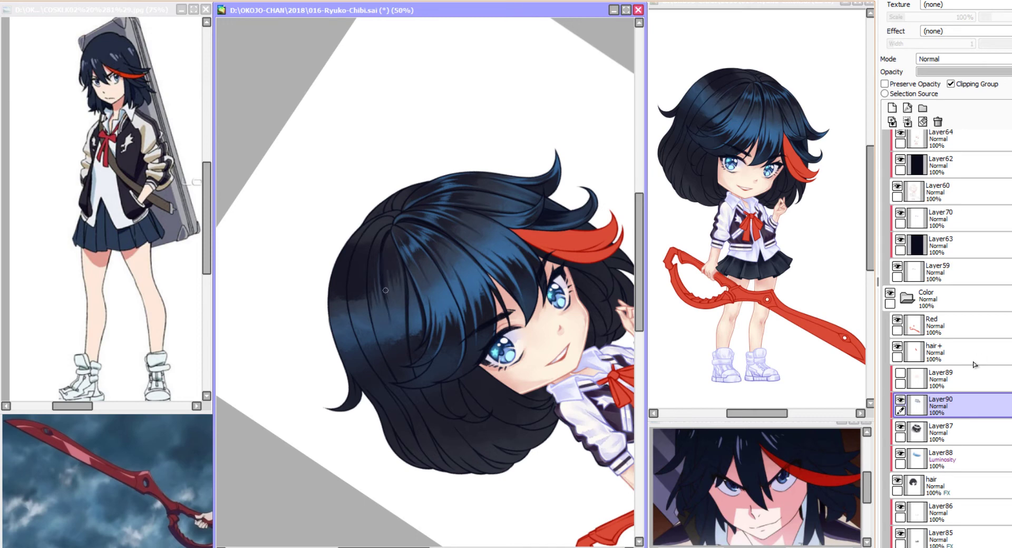
pyautogui.scroll(1, 385, 250)
pyautogui.press('Delete')
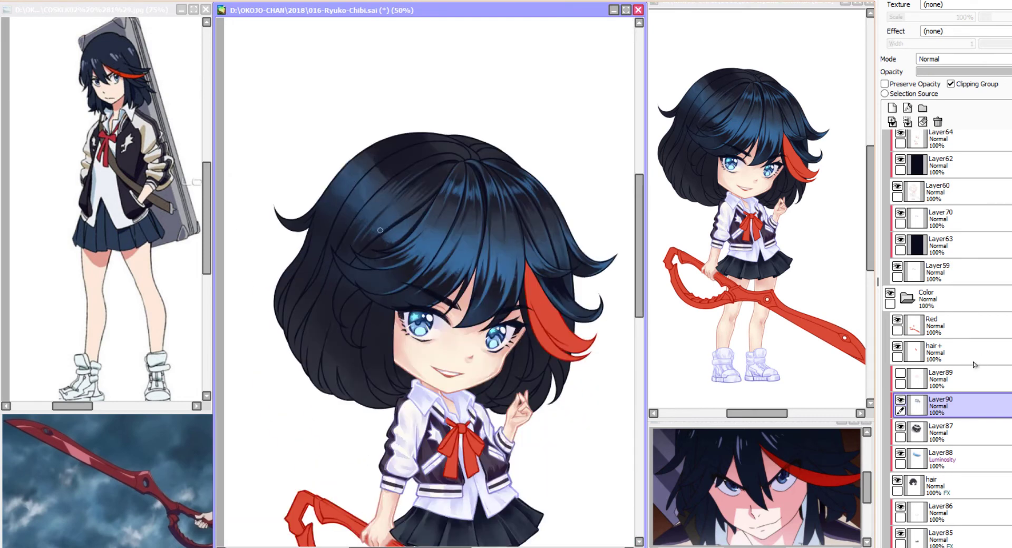
pyautogui.scroll(1, 380, 230)
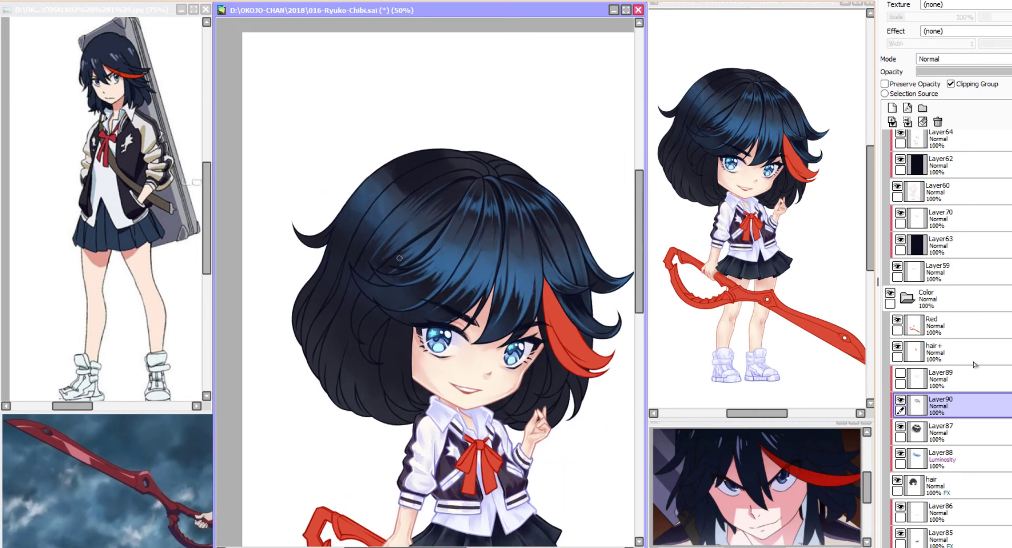
pyautogui.moveTo(404, 265); pyautogui.dragTo(440, 250)
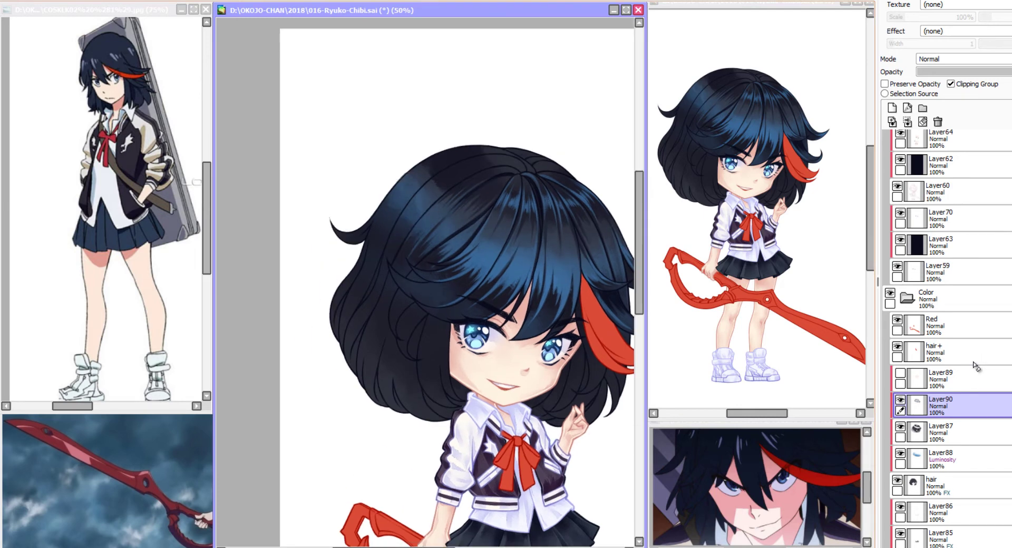
pyautogui.scroll(1, 502, 277)
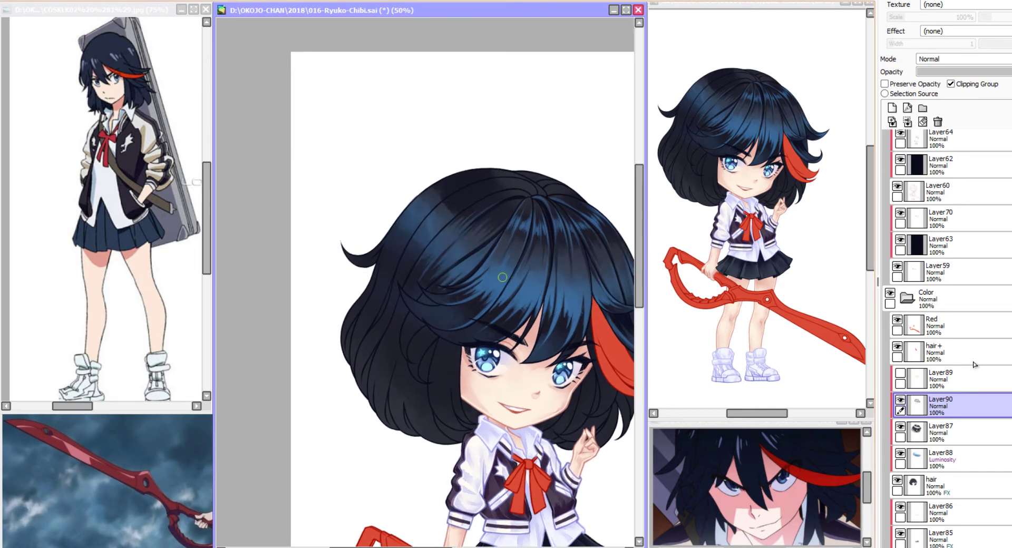
# Refine the highlight on the upper left of the crown with thin dark and blue strands.
pyautogui.scroll(3, 530, 281)
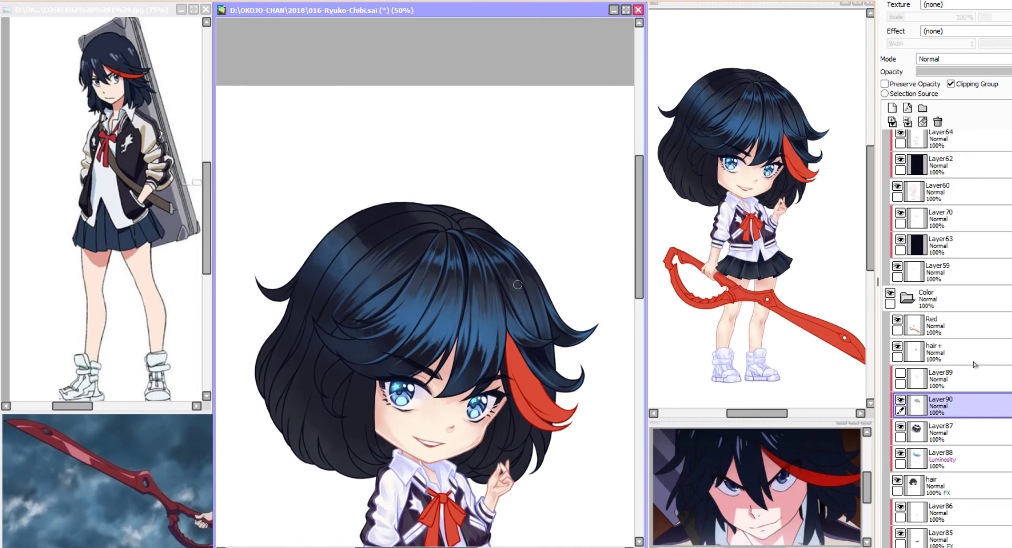
pyautogui.moveTo(432, 276); pyautogui.dragTo(454, 279)
pyautogui.scroll(1, 479, 279)
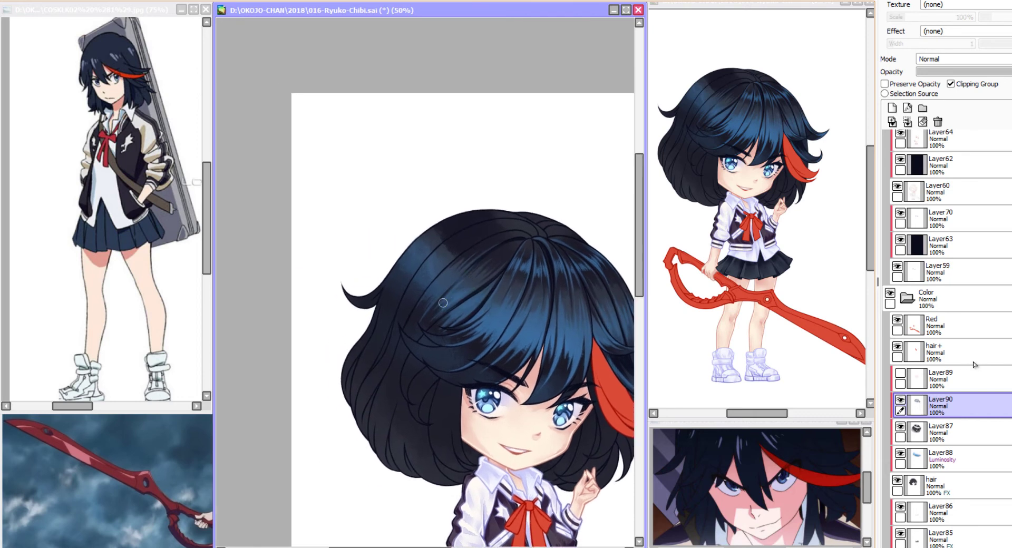
pyautogui.scroll(1, 417, 279)
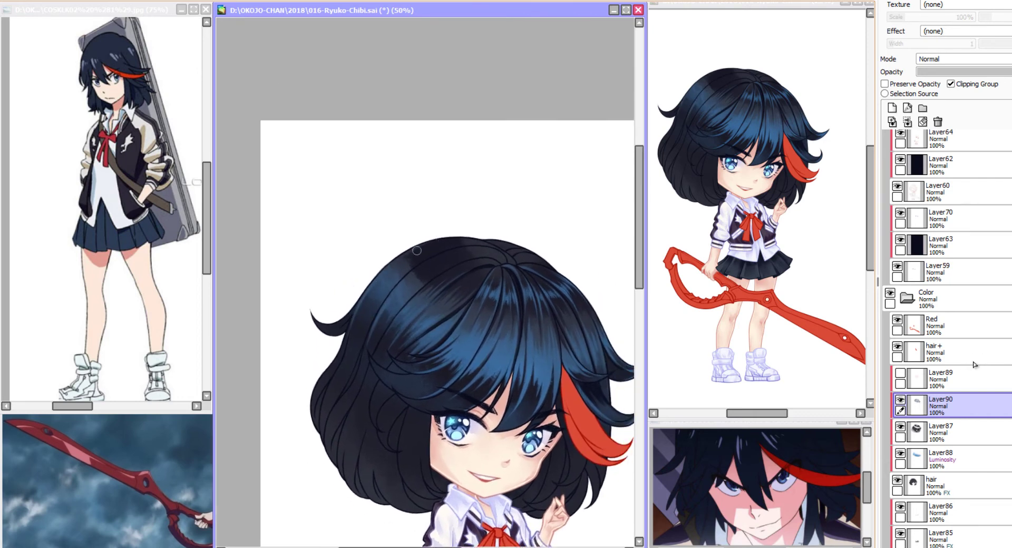
pyautogui.scroll(1, 406, 264)
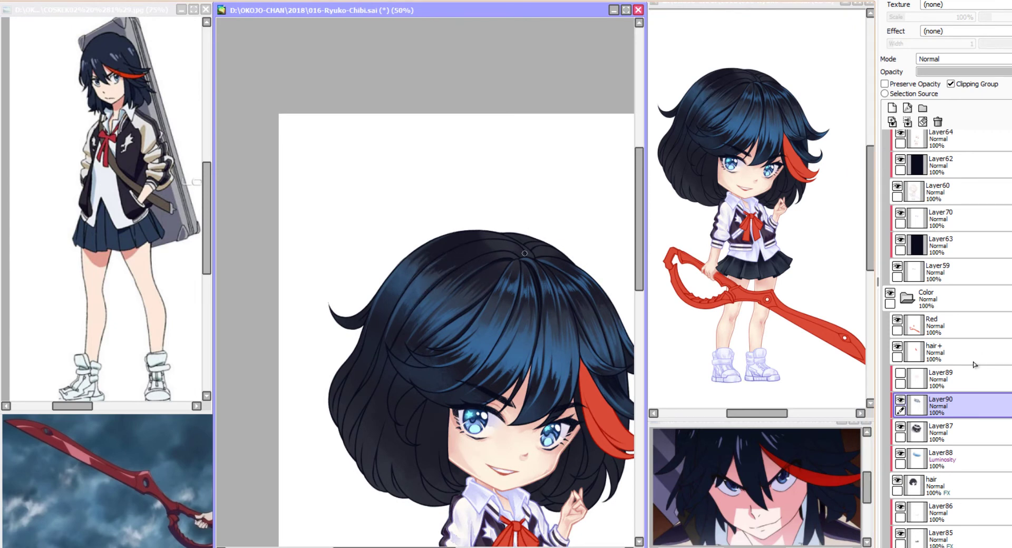
# Add fine strands around the parting and over the crown, using a mirrored view for part of the painting.
pyautogui.press('h')
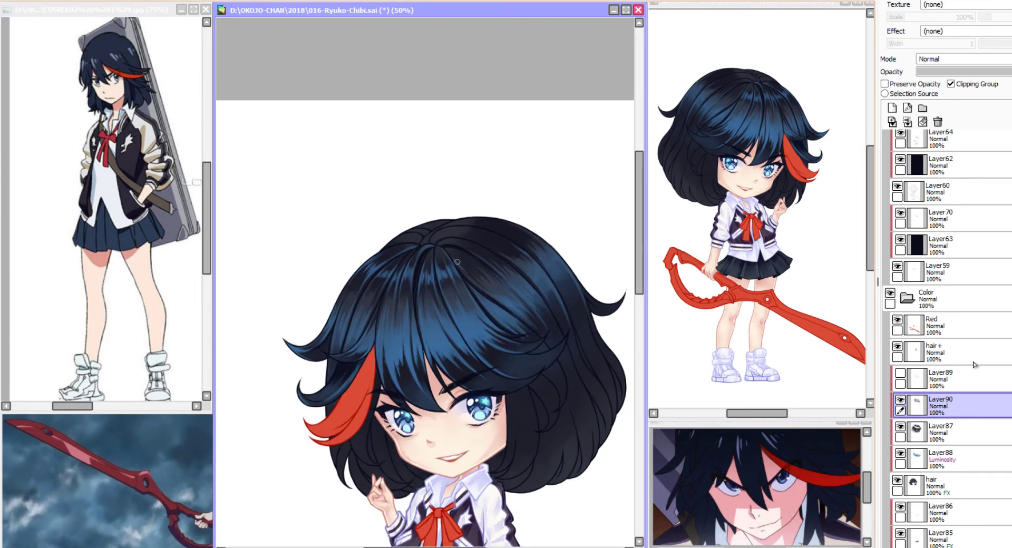
pyautogui.moveTo(453, 234)
pyautogui.mouseDown()
pyautogui.moveTo(479, 230)
pyautogui.moveTo(464, 242)
pyautogui.moveTo(480, 235)
pyautogui.moveTo(464, 235)
pyautogui.moveTo(494, 248)
pyautogui.mouseUp()
pyautogui.press('h')
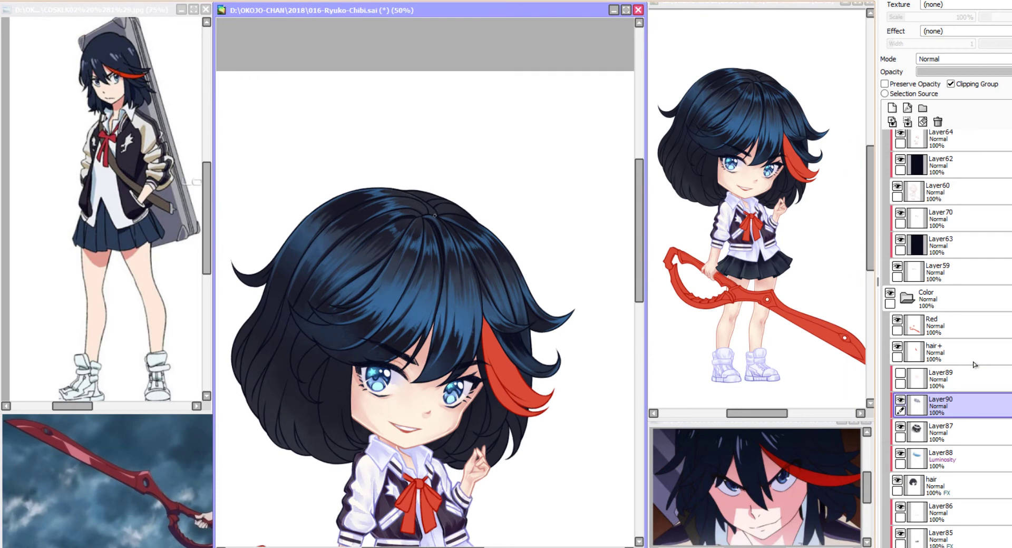
pyautogui.moveTo(415, 201); pyautogui.dragTo(315, 318)
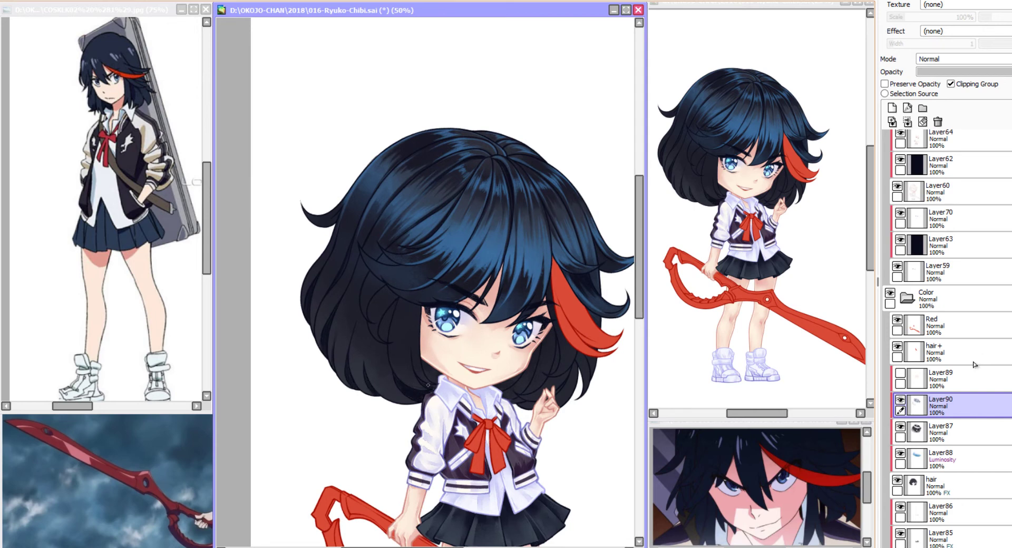
# Paint subtle strands in the lower hair near the raised hand, touch up the crown strands, and save the drawing.
pyautogui.moveTo(534, 367)
pyautogui.mouseDown()
pyautogui.moveTo(552, 327)
pyautogui.moveTo(524, 385)
pyautogui.moveTo(505, 380)
pyautogui.moveTo(535, 393)
pyautogui.moveTo(481, 405)
pyautogui.moveTo(534, 404)
pyautogui.mouseUp()
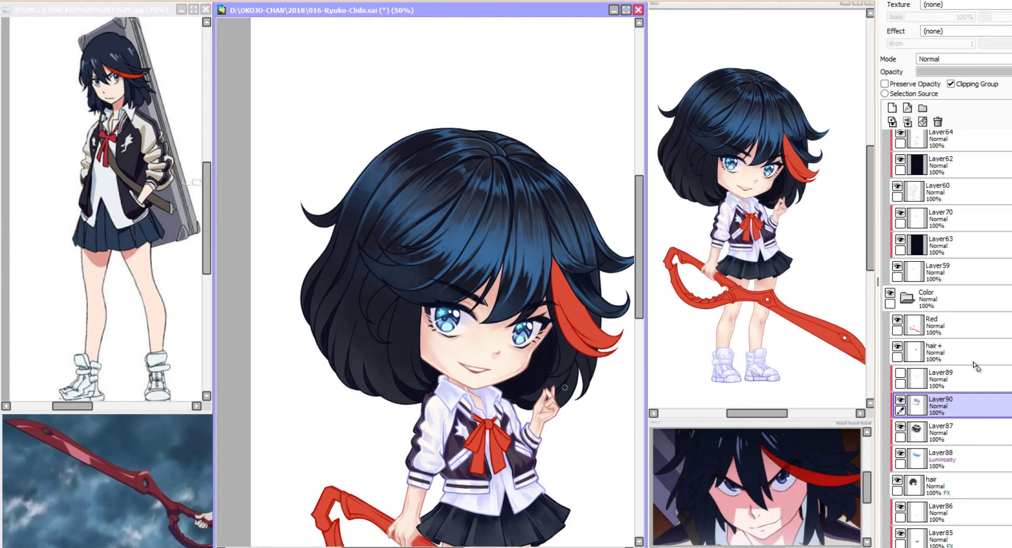
pyautogui.moveTo(532, 191); pyautogui.dragTo(489, 188)
pyautogui.hotkey('ctrl', 's')
pyautogui.moveTo(377, 175); pyautogui.dragTo(444, 150)
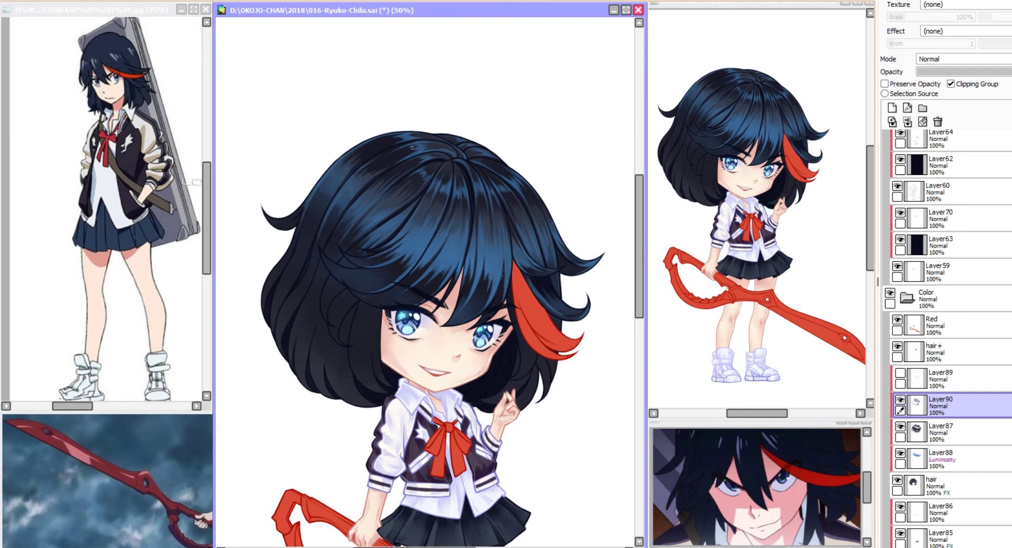
pyautogui.scroll(-2, 401, 227)
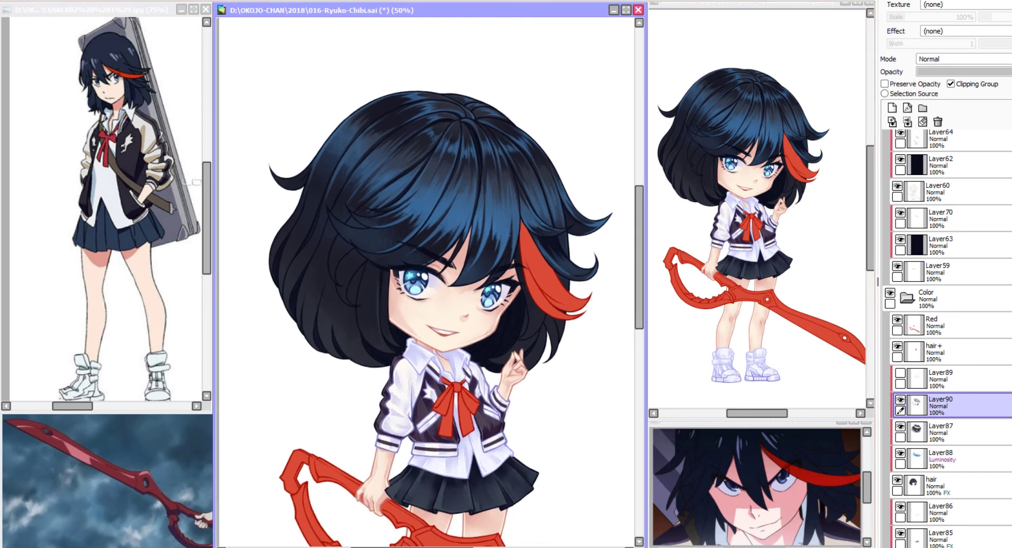
# Paint subtle dark-blue strands through the back hair on the left side and along its lower ends.
pyautogui.moveTo(357, 296)
pyautogui.mouseDown()
pyautogui.moveTo(363, 278)
pyautogui.moveTo(421, 354)
pyautogui.mouseUp()
pyautogui.moveTo(387, 271)
pyautogui.mouseDown()
pyautogui.moveTo(360, 336)
pyautogui.moveTo(377, 301)
pyautogui.moveTo(378, 328)
pyautogui.mouseUp()
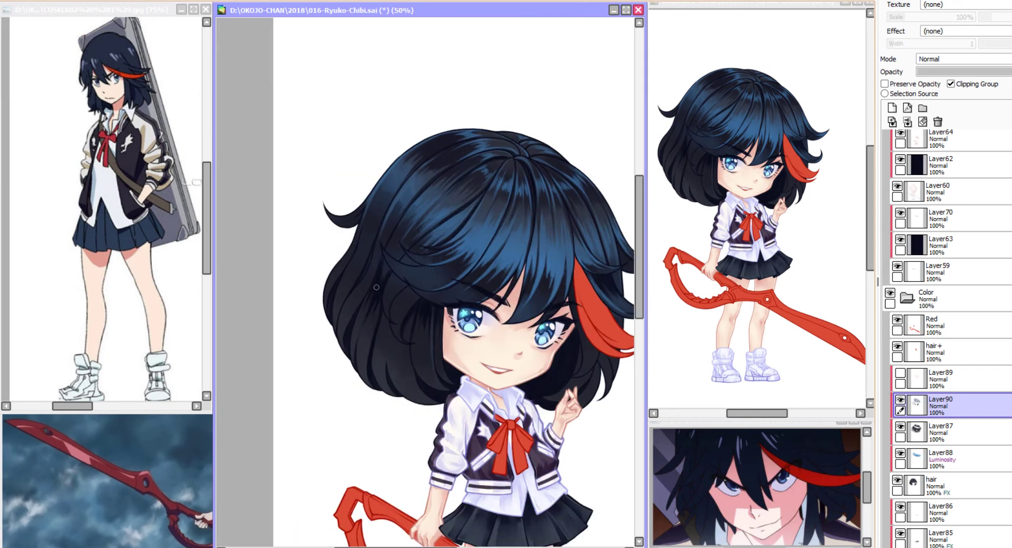
pyautogui.moveTo(377, 245)
pyautogui.mouseDown()
pyautogui.moveTo(356, 300)
pyautogui.moveTo(348, 273)
pyautogui.moveTo(355, 230)
pyautogui.moveTo(343, 214)
pyautogui.mouseUp()
pyautogui.moveTo(356, 275)
pyautogui.mouseDown()
pyautogui.moveTo(363, 324)
pyautogui.moveTo(375, 315)
pyautogui.moveTo(375, 332)
pyautogui.mouseUp()
pyautogui.moveTo(389, 310)
pyautogui.mouseDown()
pyautogui.moveTo(385, 283)
pyautogui.moveTo(374, 326)
pyautogui.moveTo(383, 323)
pyautogui.moveTo(249, 326)
pyautogui.mouseUp()
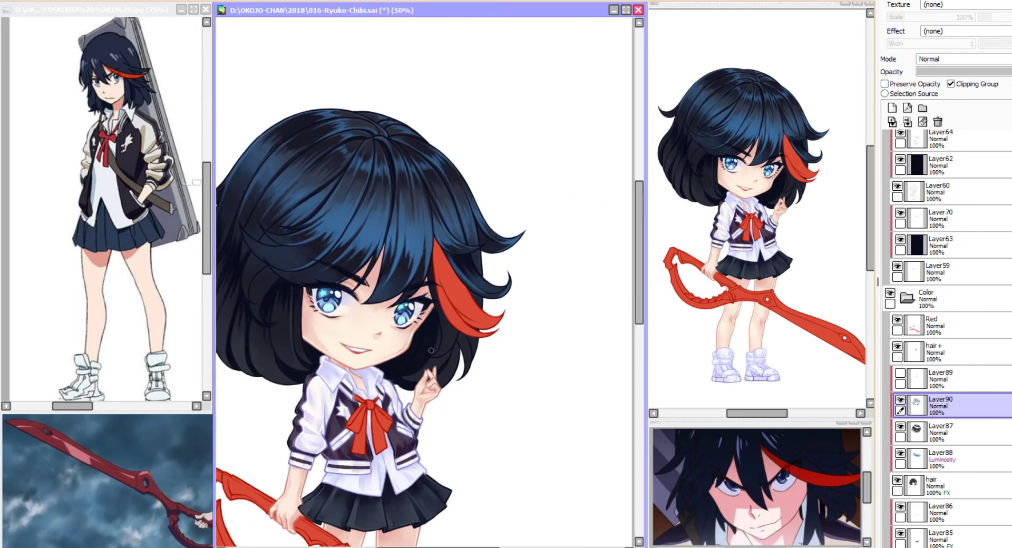
pyautogui.moveTo(241, 361); pyautogui.dragTo(325, 417)
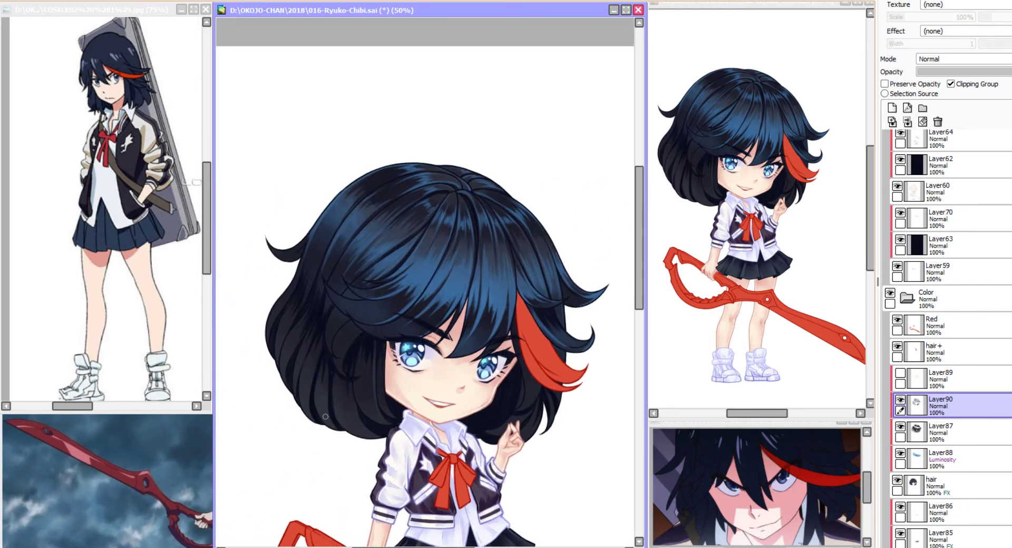
pyautogui.moveTo(274, 365); pyautogui.dragTo(356, 415)
pyautogui.moveTo(370, 370); pyautogui.dragTo(291, 336)
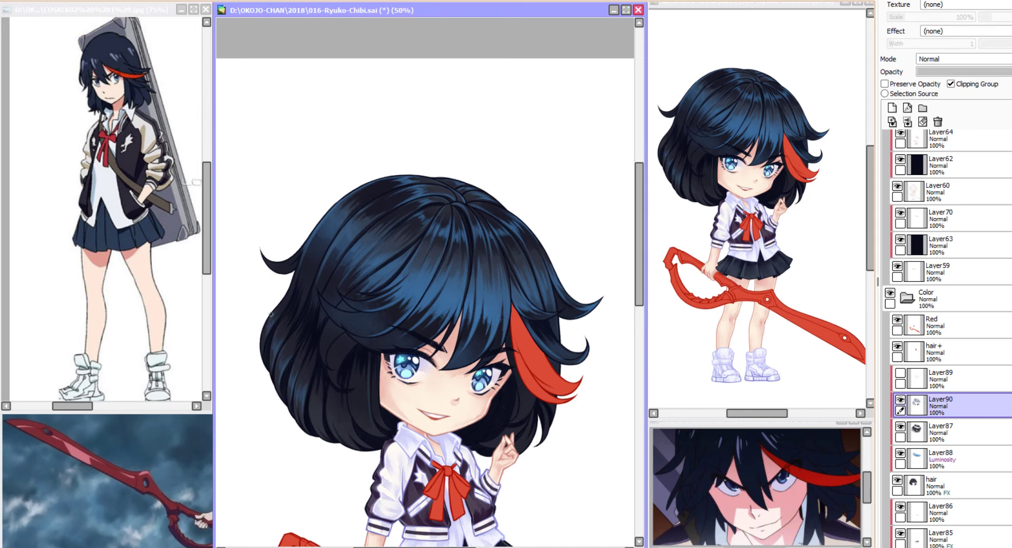
# Add more fine blue strands around the outer edge and lower ends of the back hair, checking them in a mirrored view.
pyautogui.moveTo(273, 311); pyautogui.dragTo(299, 317)
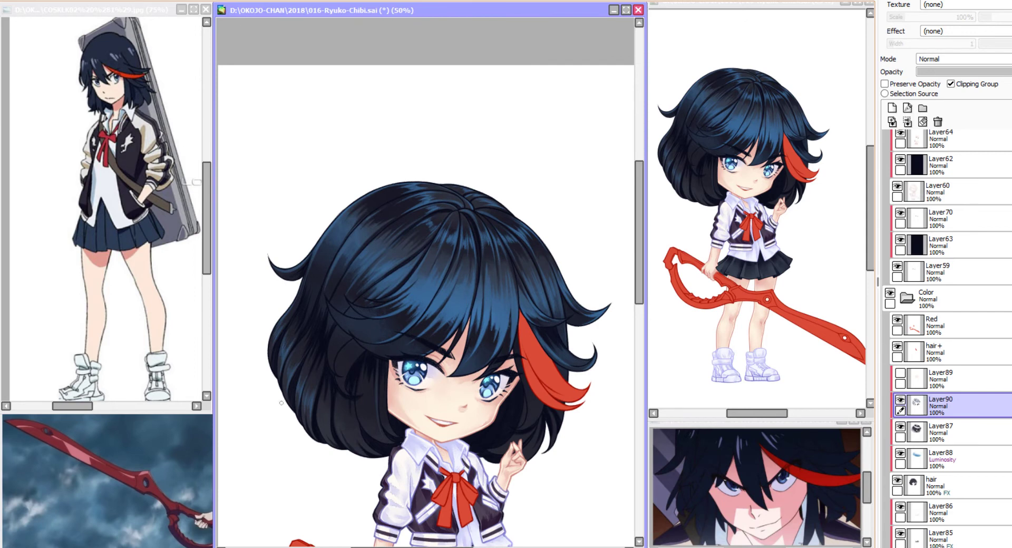
pyautogui.moveTo(292, 369); pyautogui.dragTo(267, 338)
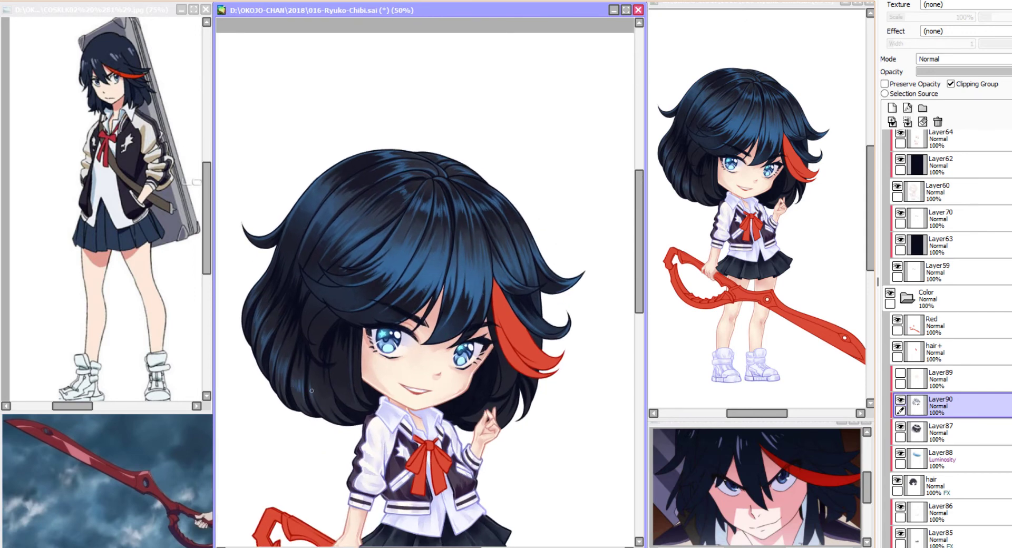
pyautogui.moveTo(327, 384)
pyautogui.mouseDown()
pyautogui.moveTo(332, 404)
pyautogui.moveTo(304, 412)
pyautogui.moveTo(323, 435)
pyautogui.mouseUp()
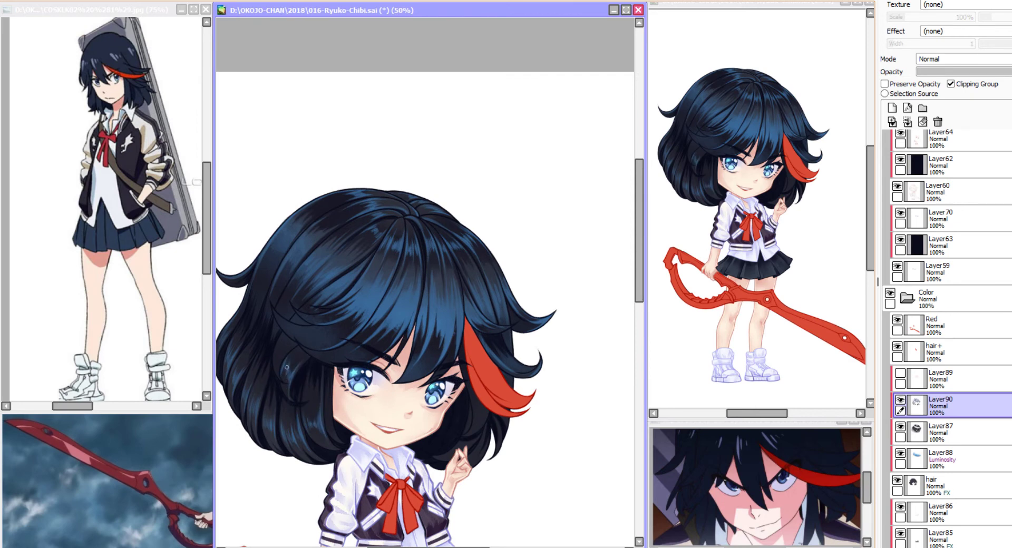
pyautogui.press('h')
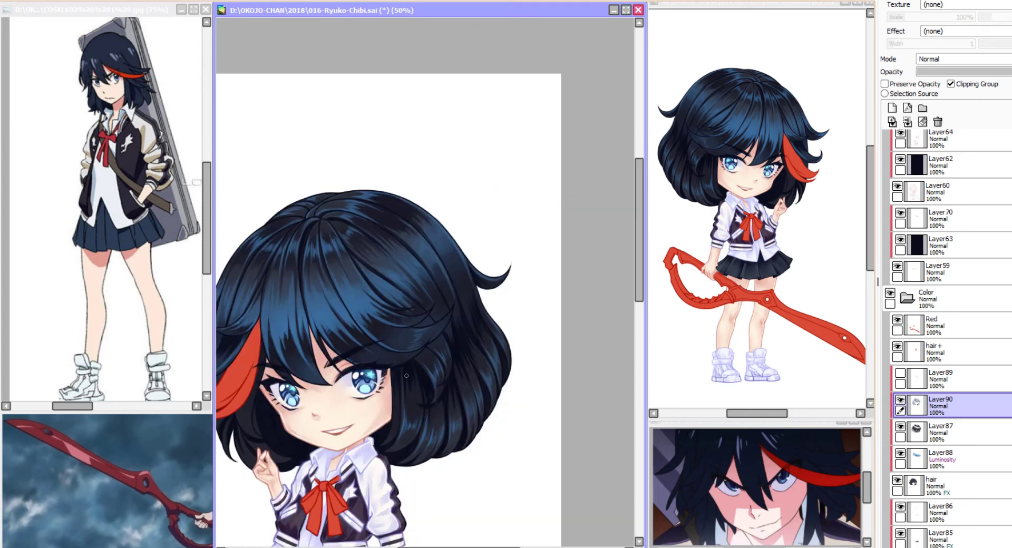
pyautogui.press('h')
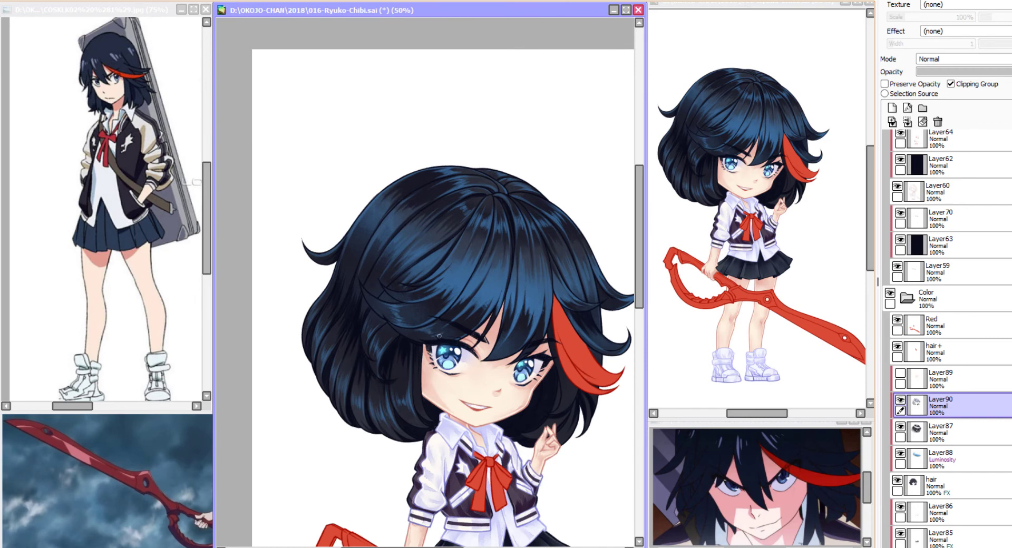
pyautogui.scroll(3, 439, 336)
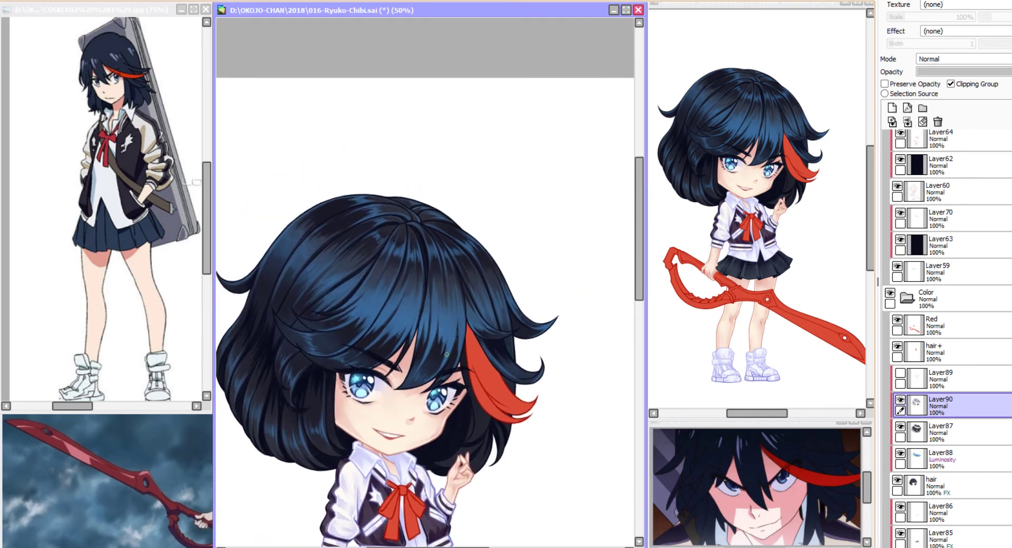
pyautogui.scroll(-2, 446, 354)
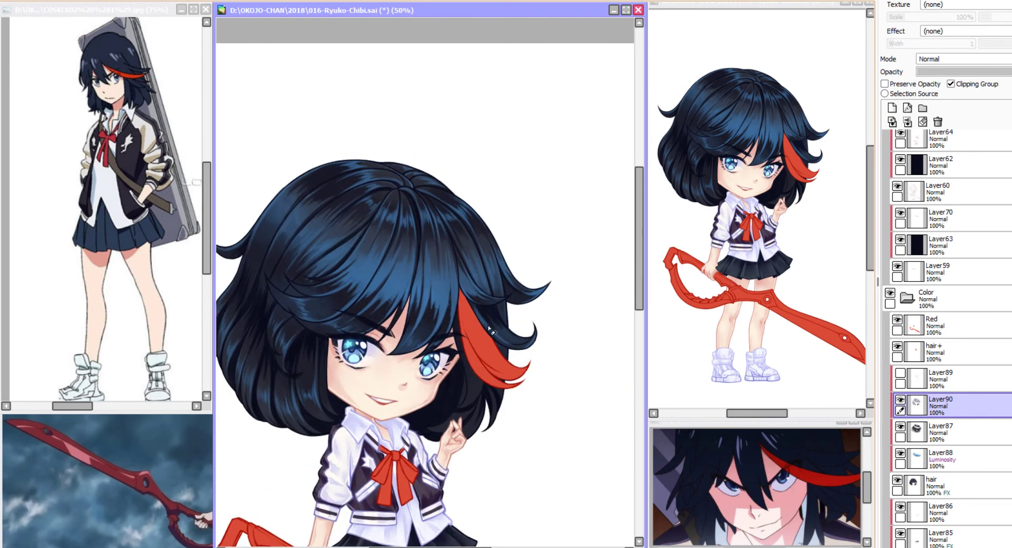
pyautogui.scroll(-1, 487, 327)
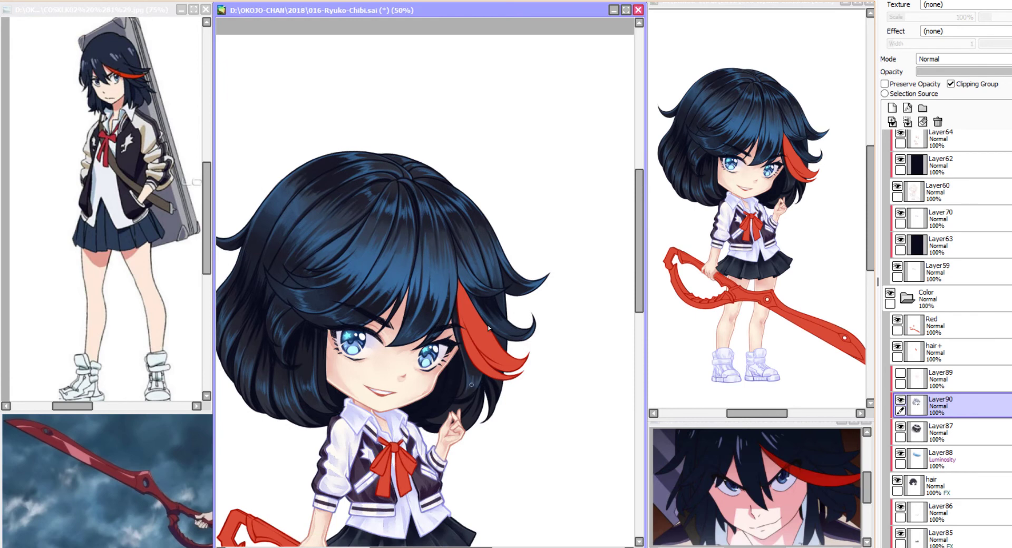
pyautogui.hscroll(-3, 490, 329)
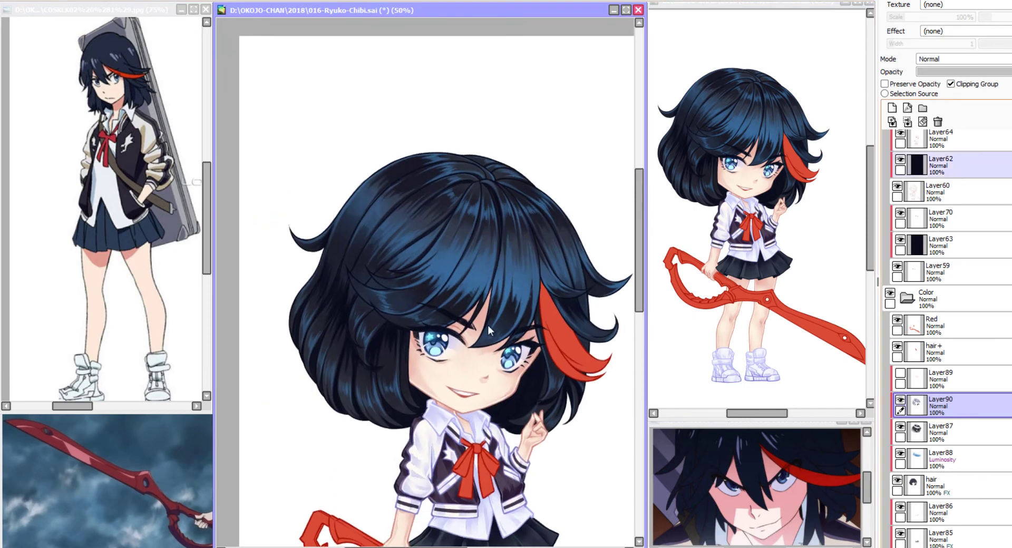
# Try a brighter highlight on the bangs on a new layer, shifting its hue by +3 and using the Luminosity blend mode.
pyautogui.hotkey('ctrl', 'shift', 'n')
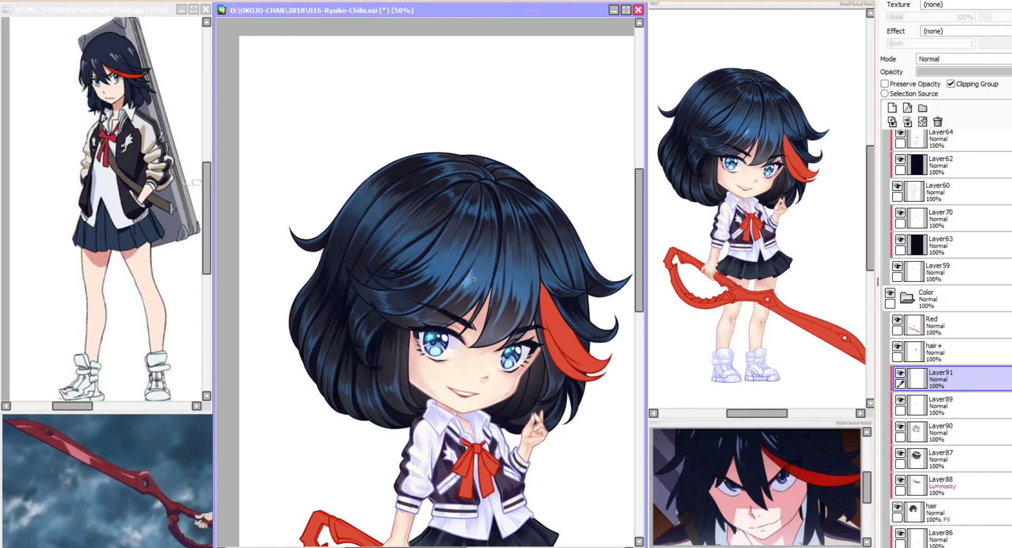
pyautogui.moveTo(474, 278)
pyautogui.mouseDown()
pyautogui.moveTo(484, 271)
pyautogui.moveTo(490, 295)
pyautogui.moveTo(453, 300)
pyautogui.moveTo(482, 243)
pyautogui.moveTo(477, 305)
pyautogui.mouseUp()
pyautogui.scroll(1, 482, 243)
pyautogui.hotkey('ctrl', 'u')
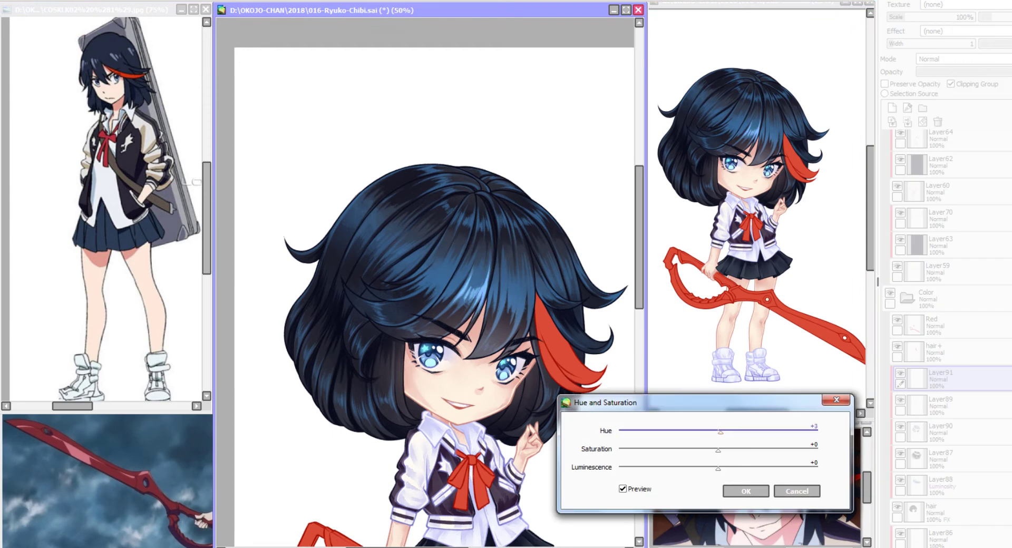
pyautogui.press('Return')
pyautogui.click(963, 59)
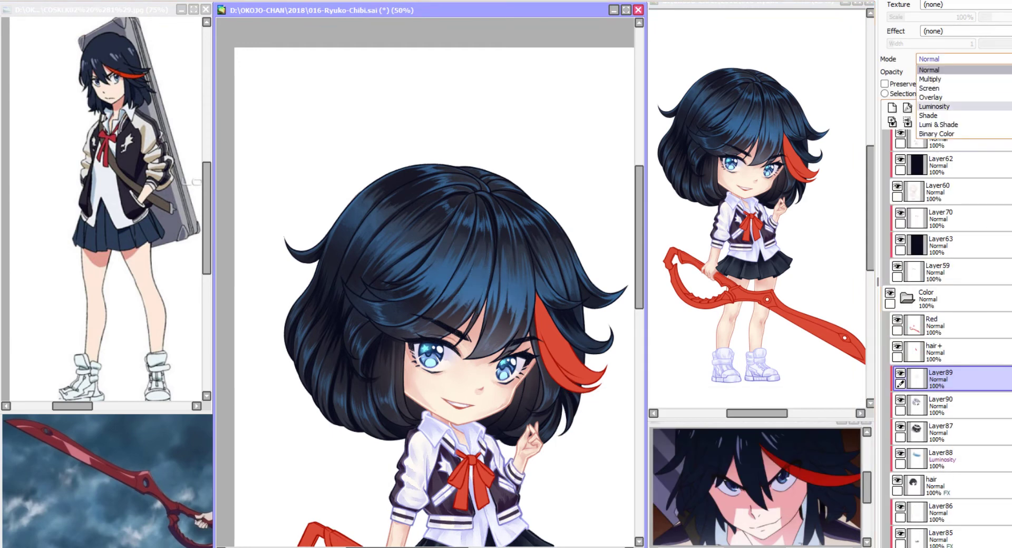
pyautogui.click(943, 100)
# Create a new layer clipped to the hair and sketch a thin light-blue highlight arc across the bangs.
pyautogui.click(892, 108)
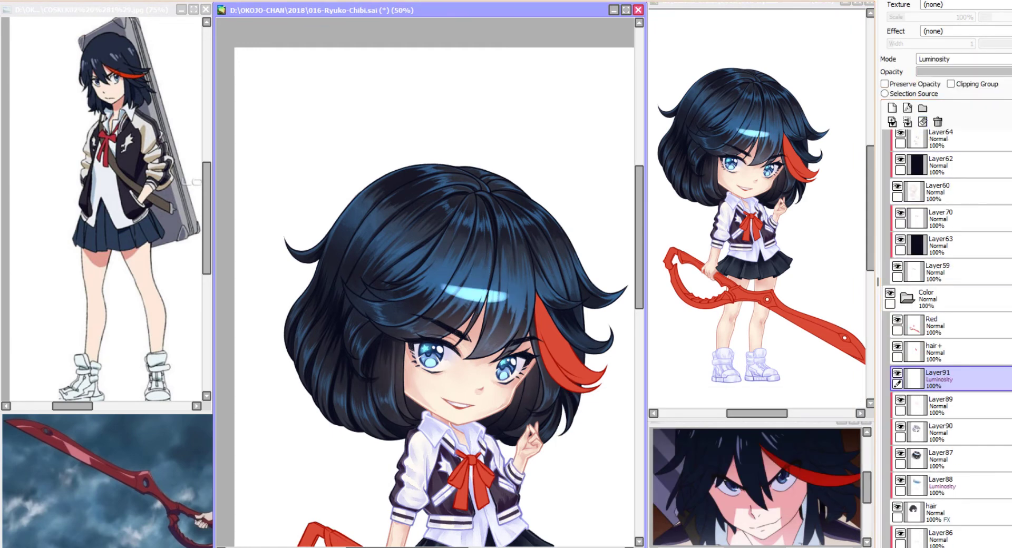
pyautogui.click(950, 84)
pyautogui.moveTo(342, 212); pyautogui.dragTo(580, 295)
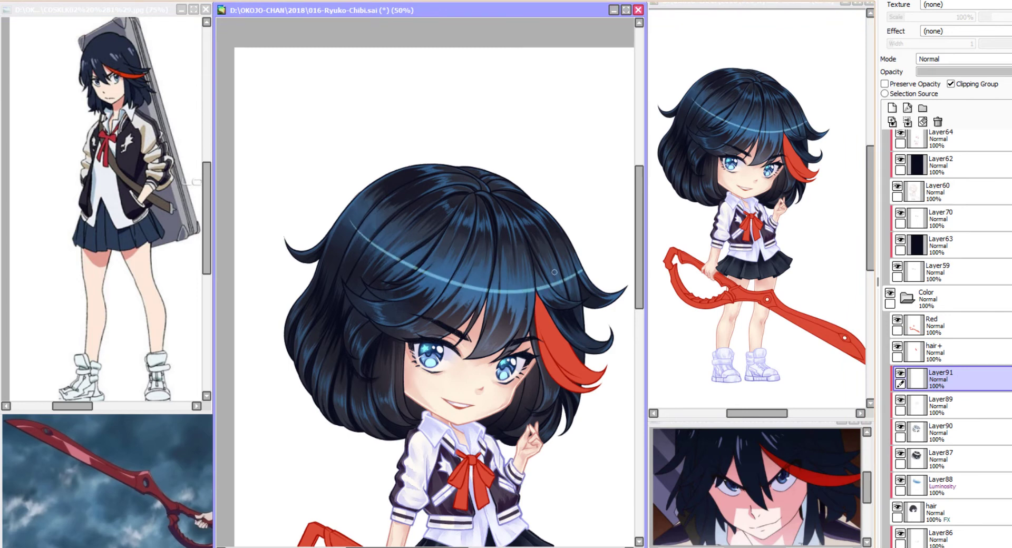
pyautogui.hotkey('ctrl', 'z')
pyautogui.moveTo(343, 214); pyautogui.dragTo(533, 298)
pyautogui.moveTo(340, 211)
pyautogui.mouseDown()
pyautogui.moveTo(353, 194)
pyautogui.moveTo(341, 211)
pyautogui.mouseUp()
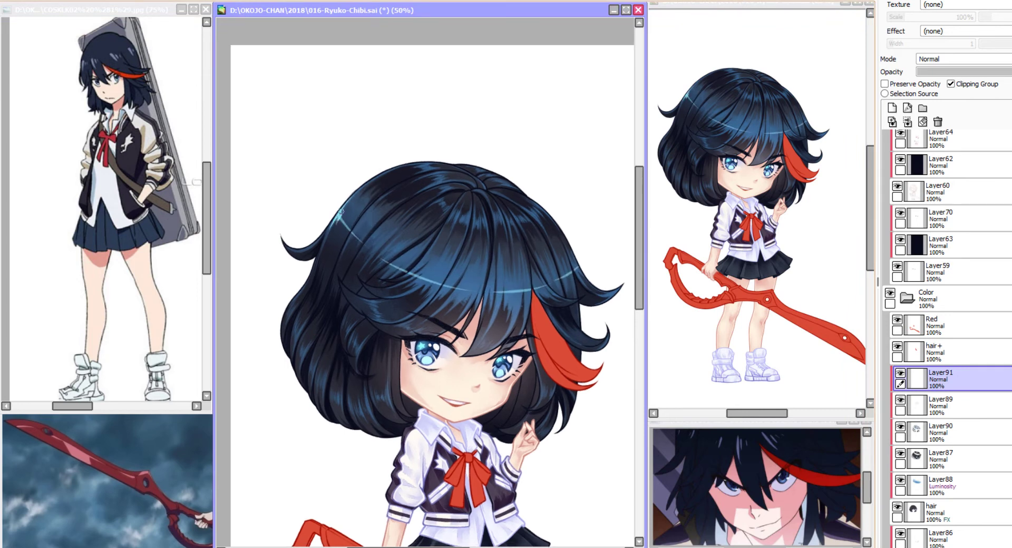
# Build up the light-blue highlight with bright streaks on the crown and a wider band along the arc.
pyautogui.moveTo(369, 182)
pyautogui.mouseDown()
pyautogui.moveTo(428, 163)
pyautogui.moveTo(412, 171)
pyautogui.moveTo(457, 167)
pyautogui.moveTo(413, 181)
pyautogui.moveTo(448, 188)
pyautogui.mouseUp()
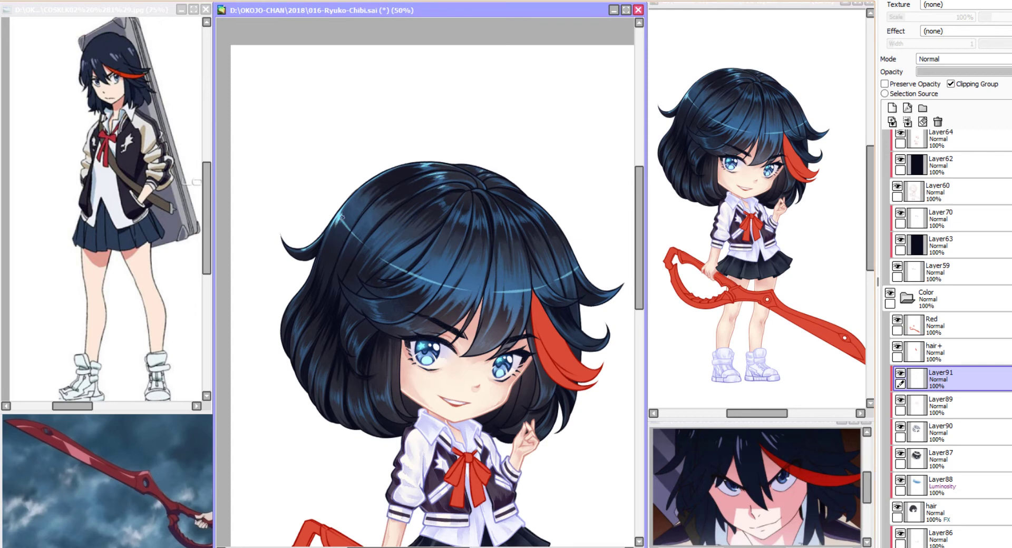
pyautogui.moveTo(342, 217)
pyautogui.mouseDown()
pyautogui.moveTo(342, 239)
pyautogui.moveTo(356, 212)
pyautogui.moveTo(354, 250)
pyautogui.moveTo(394, 254)
pyautogui.moveTo(394, 267)
pyautogui.moveTo(408, 258)
pyautogui.moveTo(391, 277)
pyautogui.moveTo(419, 266)
pyautogui.moveTo(412, 279)
pyautogui.moveTo(440, 292)
pyautogui.mouseUp()
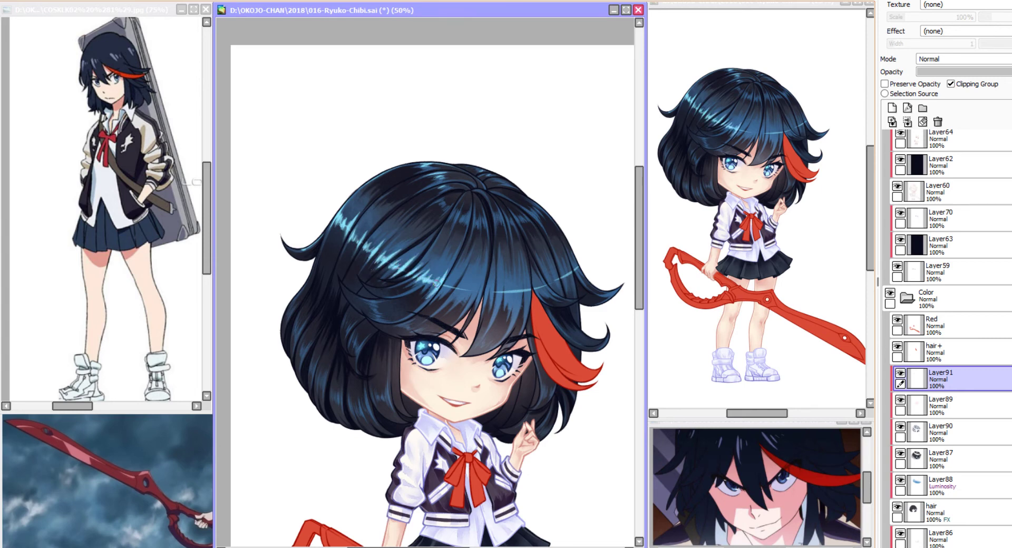
pyautogui.moveTo(343, 221)
pyautogui.mouseDown()
pyautogui.moveTo(416, 275)
pyautogui.moveTo(580, 293)
pyautogui.mouseUp()
pyautogui.moveTo(431, 176); pyautogui.dragTo(427, 200)
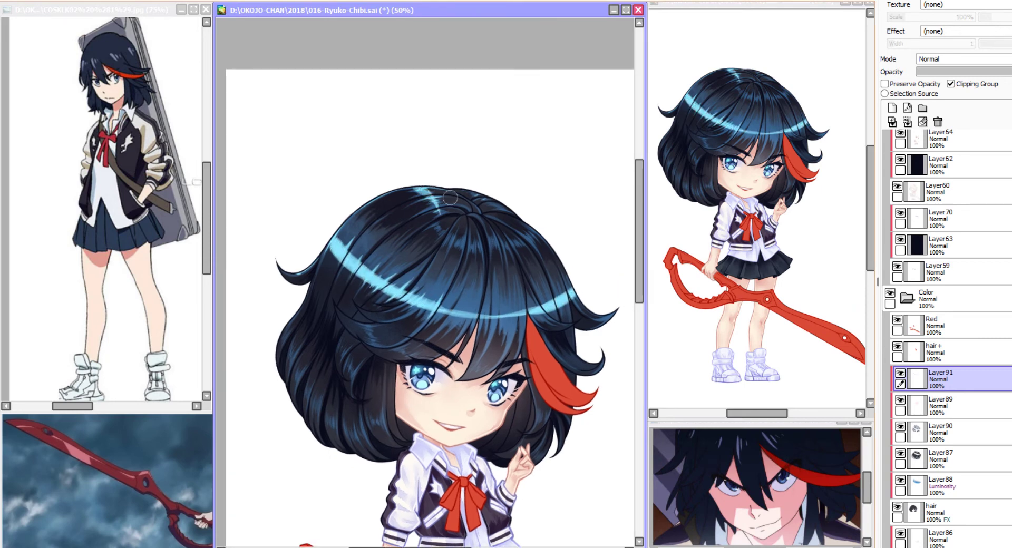
pyautogui.moveTo(434, 307); pyautogui.dragTo(589, 291)
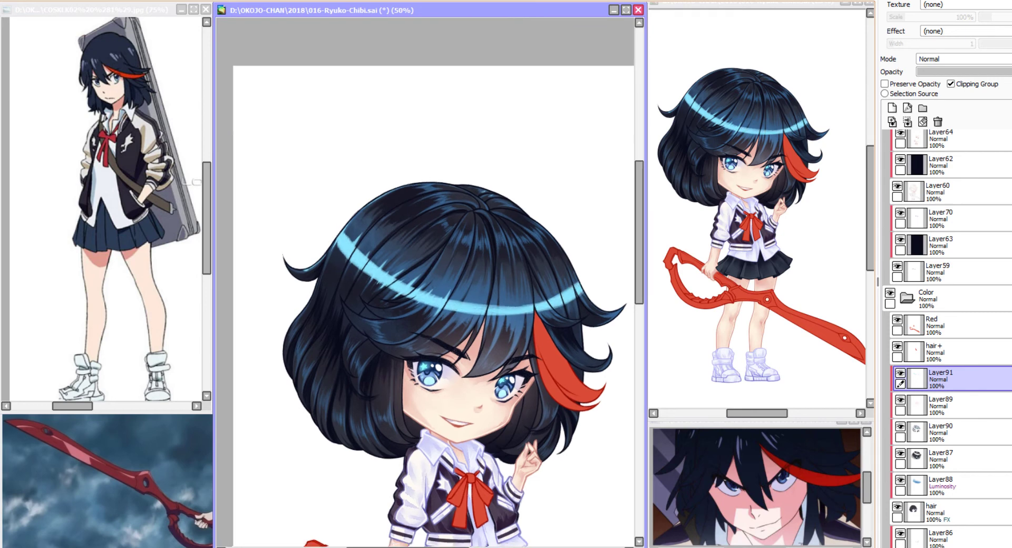
pyautogui.hotkey('ctrl', 'z')
# Break the highlight on the left side of the crown into tapered light-blue strands following the hair flow.
pyautogui.moveTo(338, 237); pyautogui.dragTo(321, 272)
pyautogui.moveTo(225, 348); pyautogui.dragTo(190, 309)
pyautogui.moveTo(311, 224)
pyautogui.mouseDown()
pyautogui.moveTo(292, 263)
pyautogui.moveTo(291, 234)
pyautogui.moveTo(278, 270)
pyautogui.mouseUp()
pyautogui.moveTo(286, 234); pyautogui.dragTo(279, 252)
pyautogui.moveTo(316, 263)
pyautogui.mouseDown()
pyautogui.moveTo(294, 243)
pyautogui.moveTo(284, 211)
pyautogui.mouseUp()
pyautogui.moveTo(290, 208)
pyautogui.mouseDown()
pyautogui.moveTo(281, 217)
pyautogui.moveTo(297, 218)
pyautogui.mouseUp()
pyautogui.moveTo(308, 208)
pyautogui.mouseDown()
pyautogui.moveTo(298, 226)
pyautogui.moveTo(294, 203)
pyautogui.moveTo(305, 216)
pyautogui.moveTo(295, 247)
pyautogui.moveTo(326, 216)
pyautogui.moveTo(301, 249)
pyautogui.mouseUp()
pyautogui.moveTo(340, 217); pyautogui.dragTo(300, 252)
pyautogui.moveTo(311, 213)
pyautogui.mouseDown()
pyautogui.moveTo(286, 238)
pyautogui.moveTo(307, 257)
pyautogui.mouseUp()
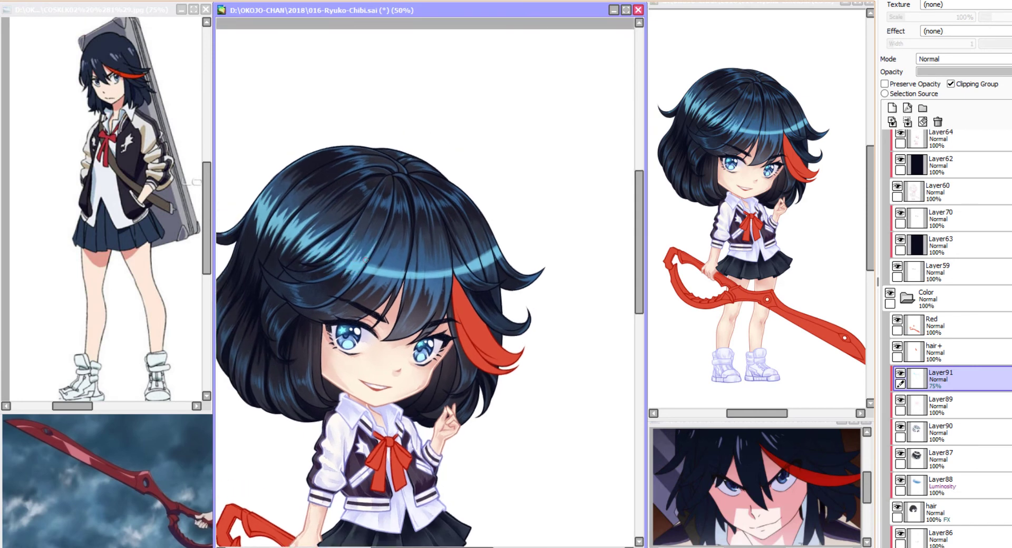
pyautogui.moveTo(366, 259); pyautogui.dragTo(369, 298)
# Mirror the view and recolour the highlight layer with hue +10, saturation +39 and luminescence -19.
pyautogui.press('h')
pyautogui.moveTo(430, 304); pyautogui.dragTo(435, 324)
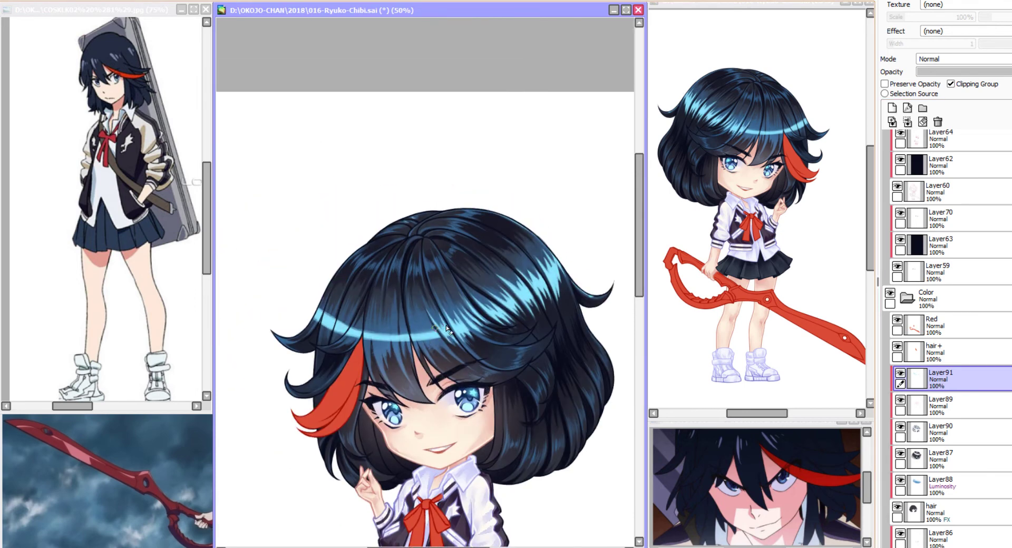
pyautogui.hotkey('ctrl', 'u')
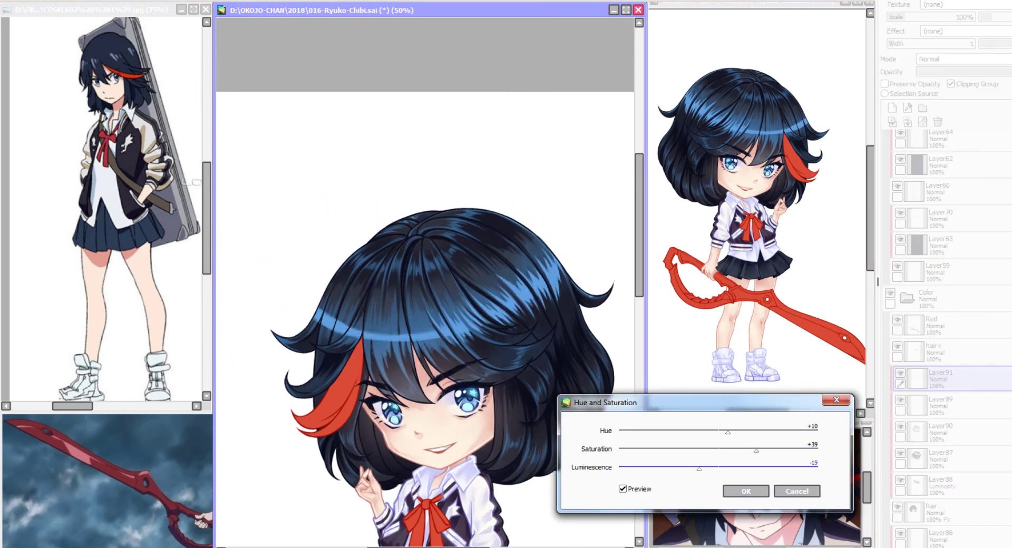
pyautogui.press('Return')
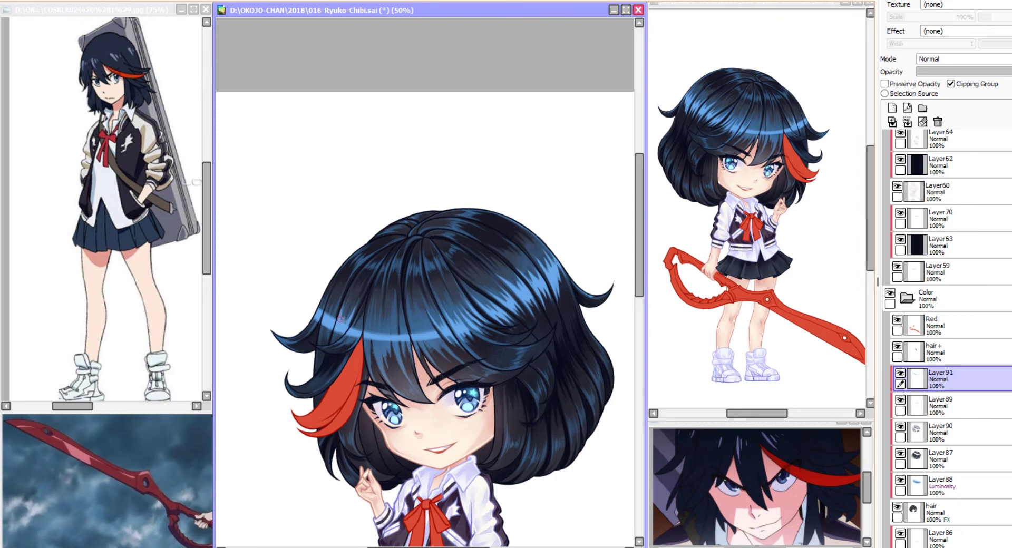
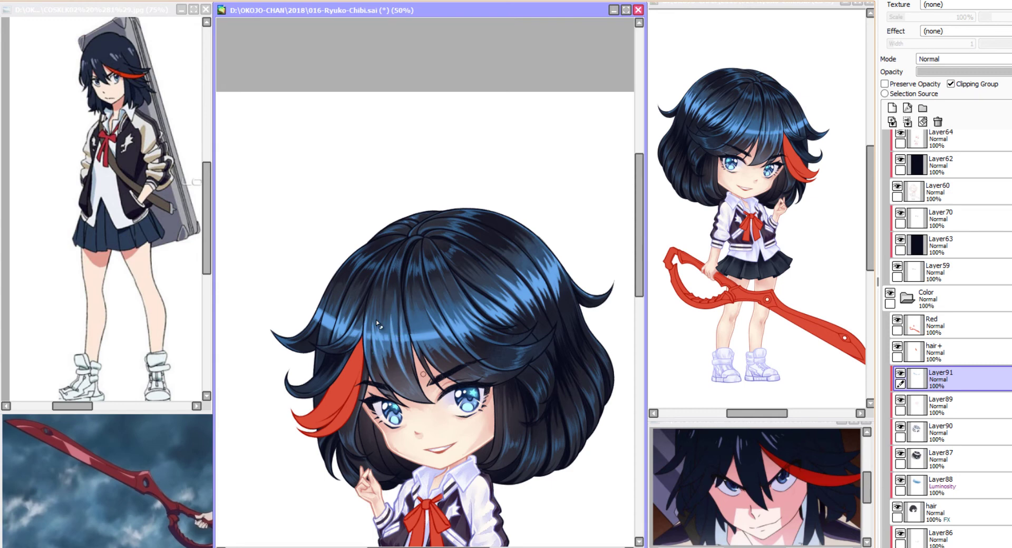
# Break the highlight band over the bangs into tapered blue strands in the mirrored view.
pyautogui.scroll(1, 377, 322)
pyautogui.moveTo(375, 319); pyautogui.dragTo(387, 364)
pyautogui.hscroll(3, 387, 369)
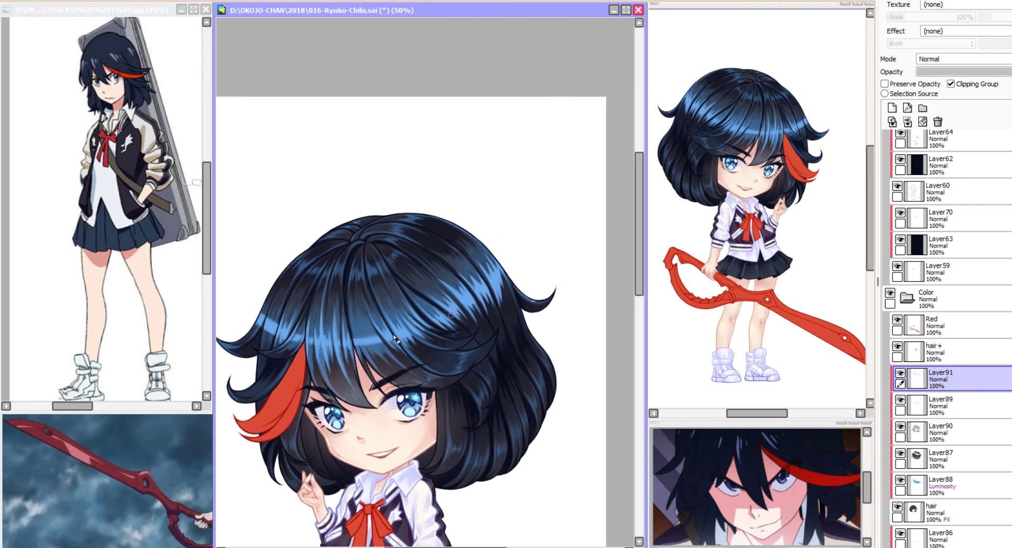
pyautogui.moveTo(466, 272)
pyautogui.mouseDown()
pyautogui.moveTo(494, 308)
pyautogui.moveTo(476, 288)
pyautogui.mouseUp()
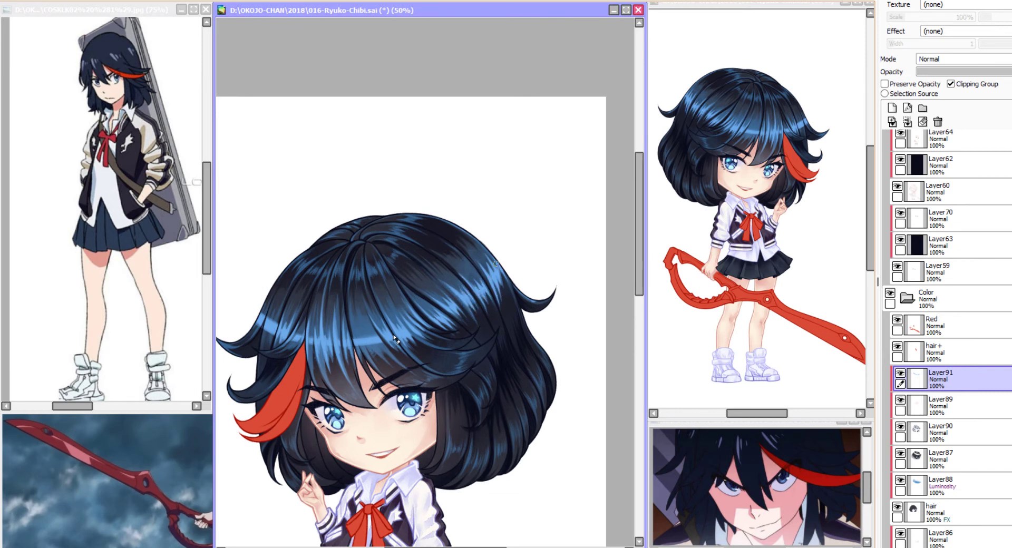
pyautogui.moveTo(352, 324)
pyautogui.mouseDown()
pyautogui.moveTo(376, 363)
pyautogui.moveTo(382, 348)
pyautogui.moveTo(393, 366)
pyautogui.moveTo(374, 298)
pyautogui.mouseUp()
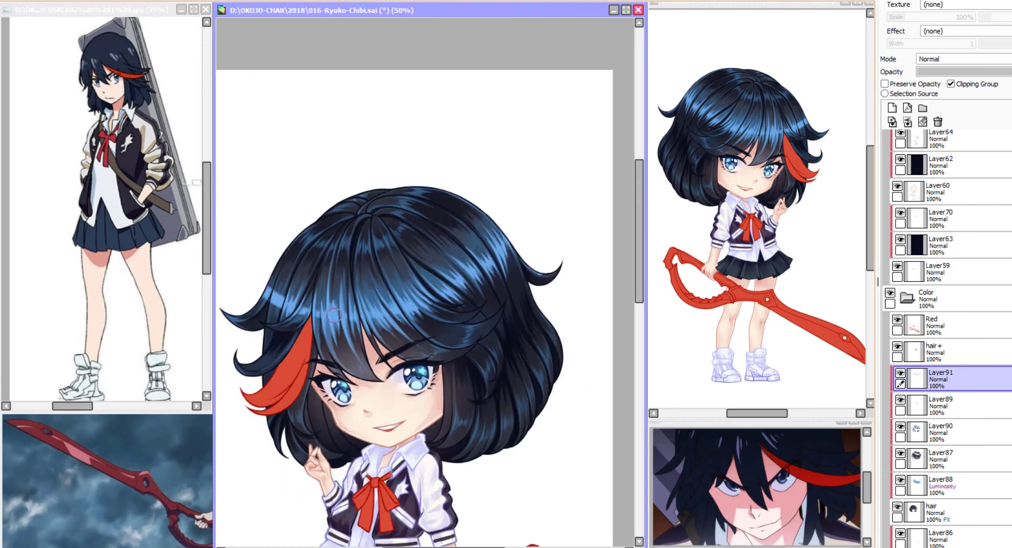
pyautogui.moveTo(318, 325); pyautogui.dragTo(311, 319)
pyautogui.moveTo(401, 325); pyautogui.dragTo(416, 303)
pyautogui.moveTo(355, 266); pyautogui.dragTo(372, 311)
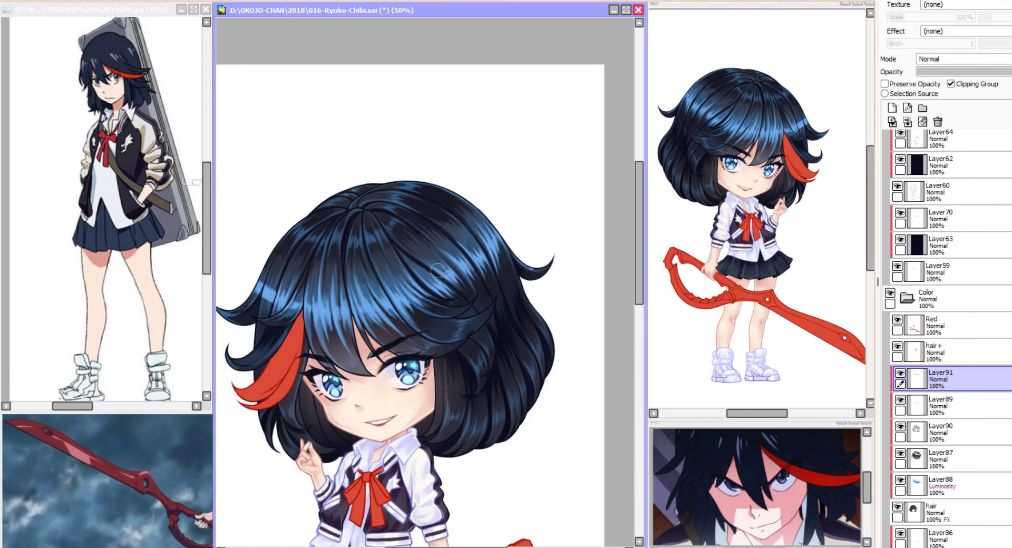
# Refine the blue highlight strands where the bangs meet the crown and side hair.
pyautogui.moveTo(433, 295); pyautogui.dragTo(448, 269)
pyautogui.moveTo(400, 306); pyautogui.dragTo(416, 287)
pyautogui.moveTo(459, 268); pyautogui.dragTo(514, 313)
pyautogui.moveTo(527, 237)
pyautogui.mouseDown()
pyautogui.moveTo(519, 266)
pyautogui.moveTo(484, 273)
pyautogui.mouseUp()
pyautogui.moveTo(354, 338)
pyautogui.mouseDown()
pyautogui.moveTo(342, 324)
pyautogui.moveTo(326, 350)
pyautogui.moveTo(309, 338)
pyautogui.moveTo(318, 331)
pyautogui.moveTo(269, 340)
pyautogui.mouseUp()
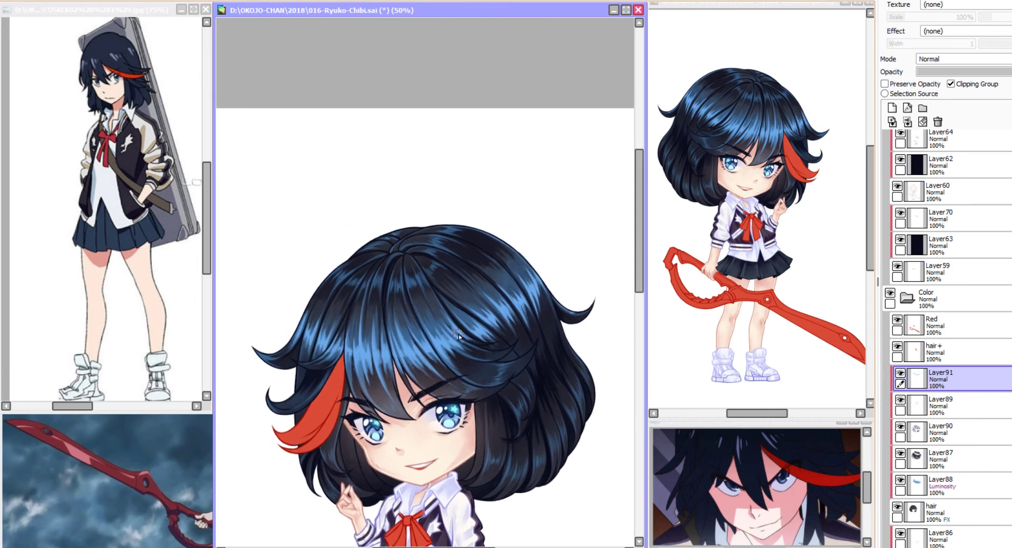
pyautogui.moveTo(474, 337)
pyautogui.mouseDown()
pyautogui.moveTo(461, 330)
pyautogui.moveTo(508, 294)
pyautogui.moveTo(479, 255)
pyautogui.mouseUp()
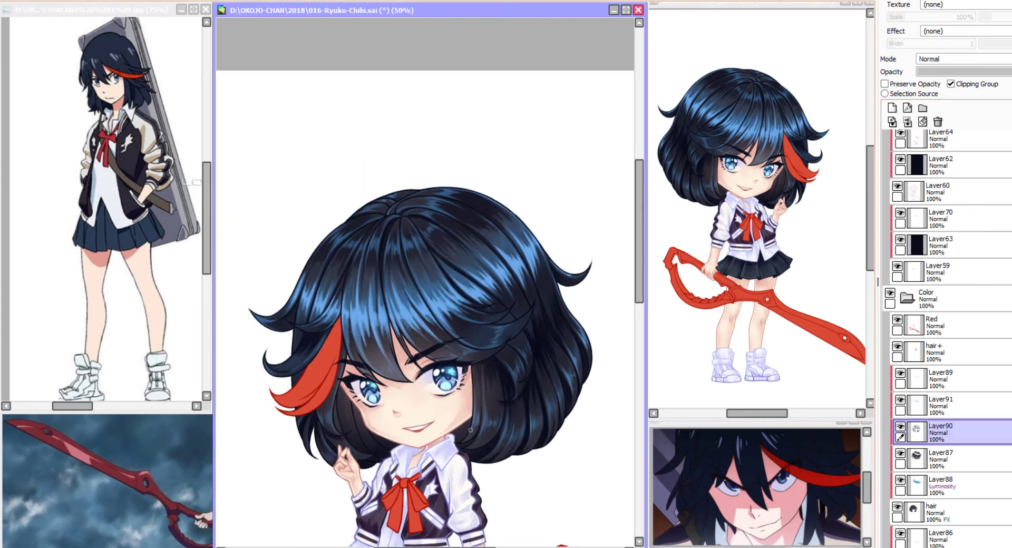
# Add a clipped layer above Layer89, hide Layer89, and darken and refine the side hair strands beside the face.
pyautogui.click(892, 108)
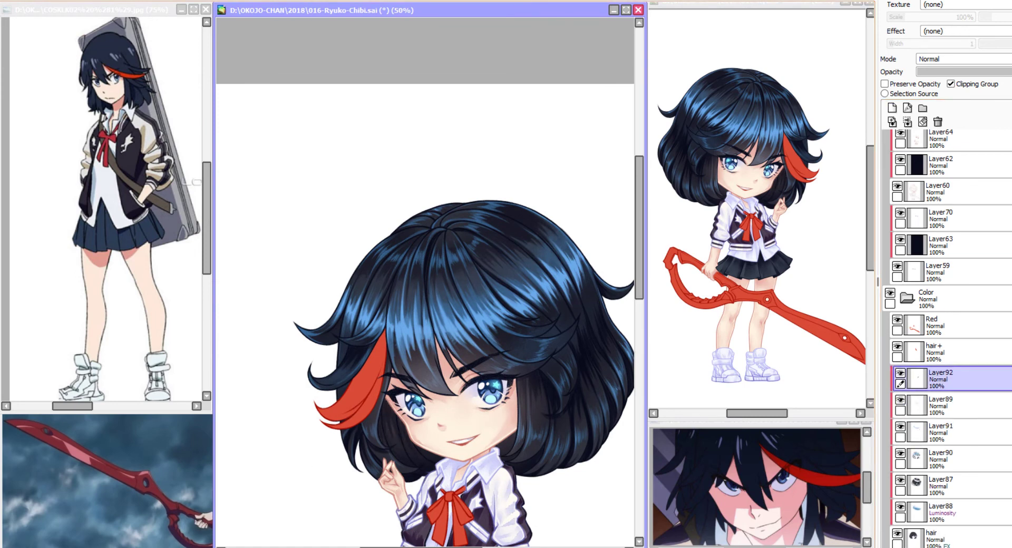
pyautogui.moveTo(504, 443); pyautogui.dragTo(506, 398)
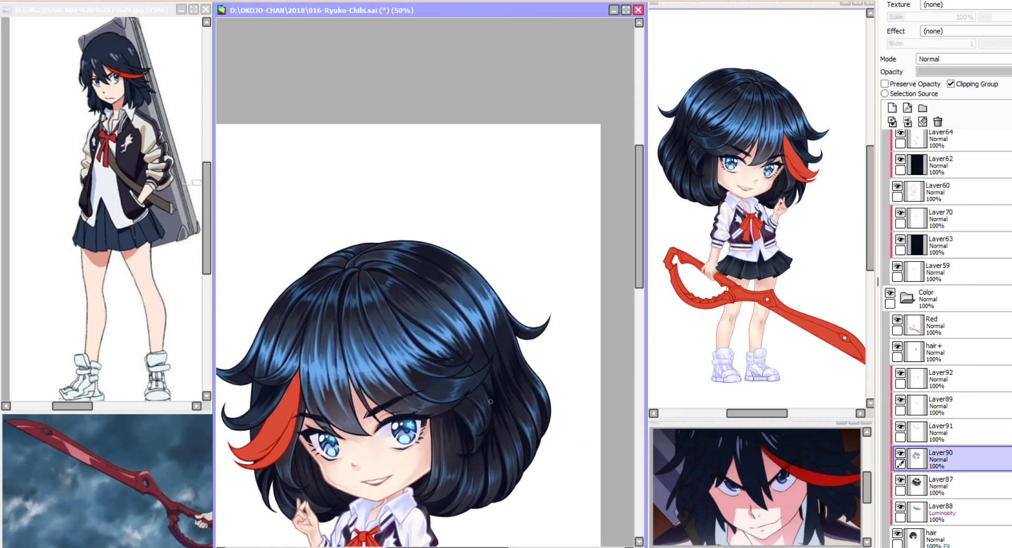
pyautogui.click(899, 400)
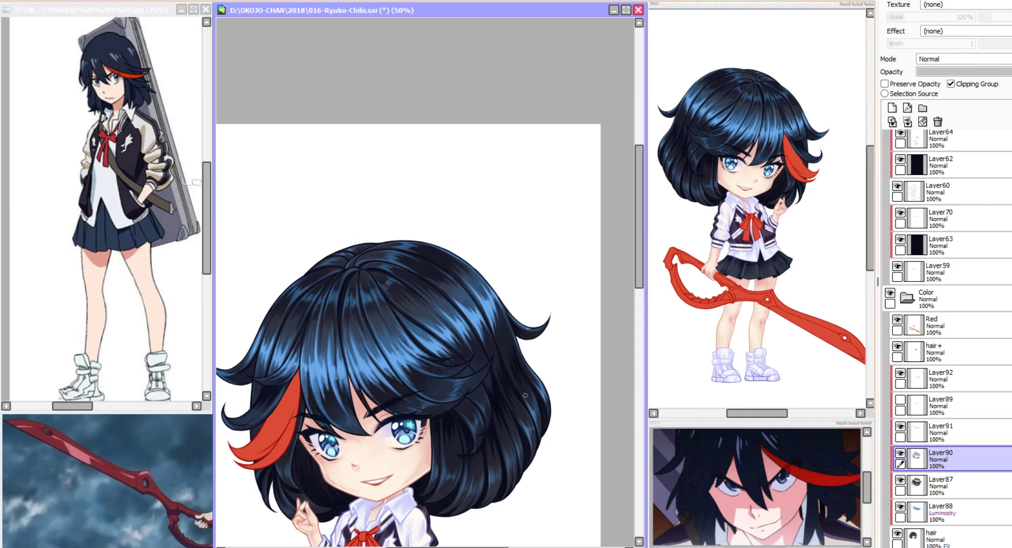
pyautogui.moveTo(460, 428); pyautogui.dragTo(585, 435)
pyautogui.moveTo(614, 397); pyautogui.dragTo(600, 371)
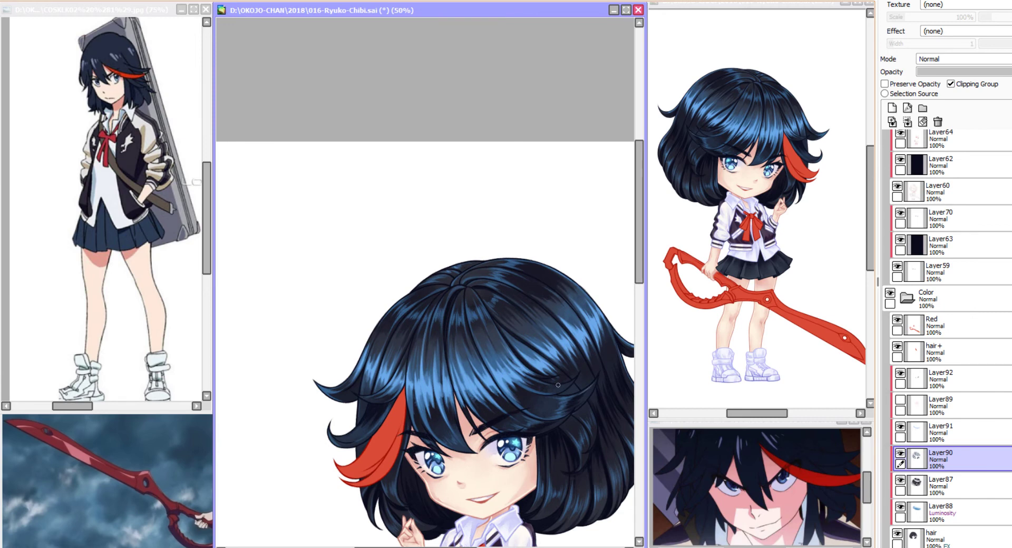
# Paint fine blue strands through the lower side hair beside the face on Layer91.
pyautogui.scroll(-1, 565, 383)
pyautogui.click(941, 429)
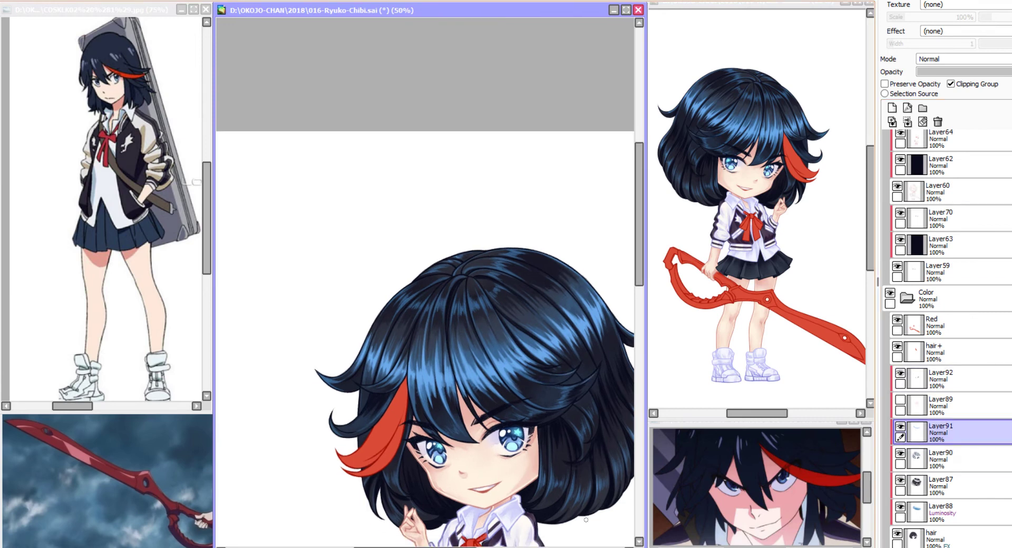
pyautogui.scroll(-3, 399, 442)
pyautogui.hscroll(2, 399, 360)
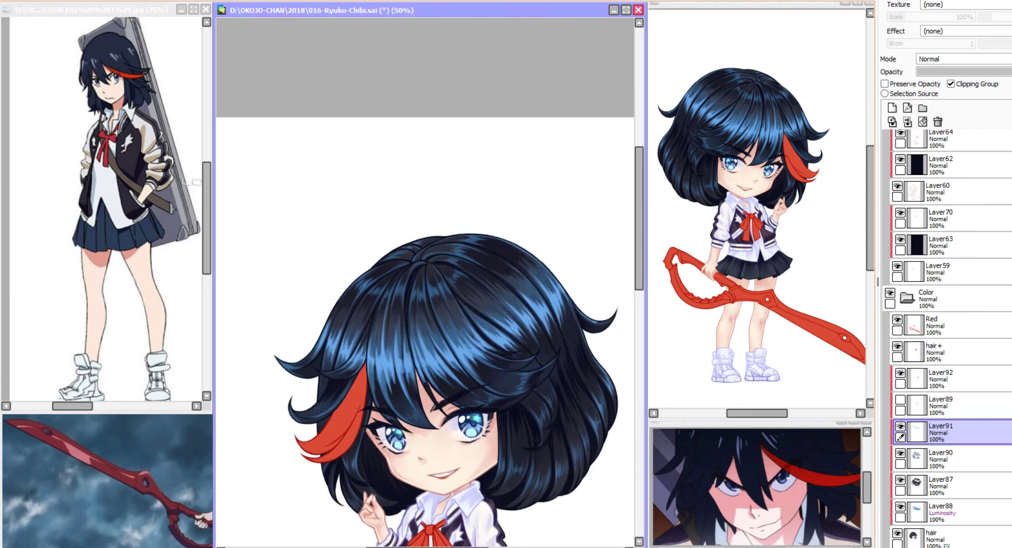
pyautogui.scroll(-1, 521, 311)
pyautogui.hscroll(-2, 522, 311)
# Create a clipped layer in Overlay mode above Layer92 and tint the outer hair violet with a large soft brush.
pyautogui.click(892, 108)
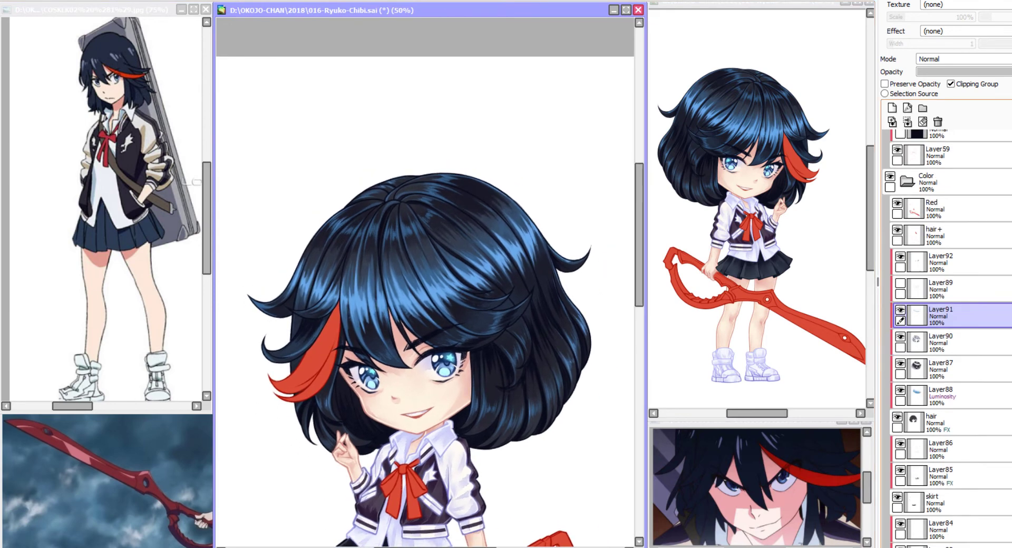
pyautogui.click(962, 59)
pyautogui.click(930, 96)
pyautogui.press('-')
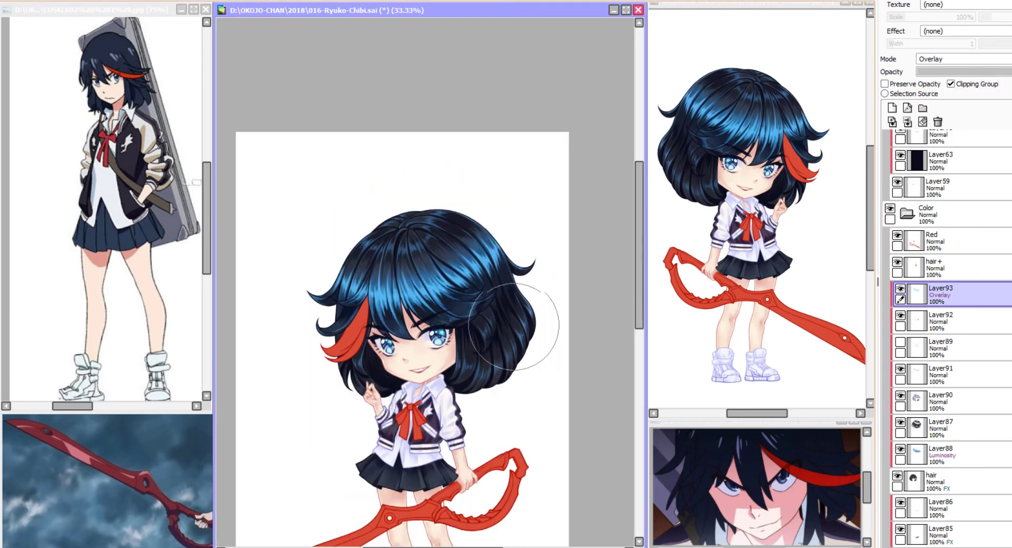
pyautogui.moveTo(464, 248); pyautogui.dragTo(332, 372)
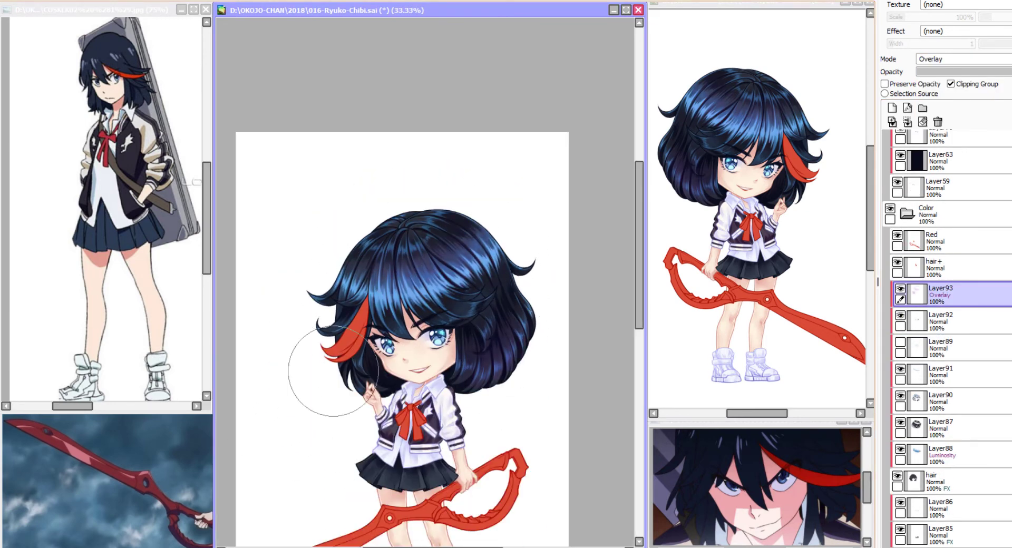
# Save the file and shade the red hair streak with darker red on a new layer clipped to hair+.
pyautogui.press('+')
pyautogui.hotkey('ctrl', 'shift', 'n')
pyautogui.scroll(3, 430, 285)
pyautogui.hotkey('ctrl', 's')
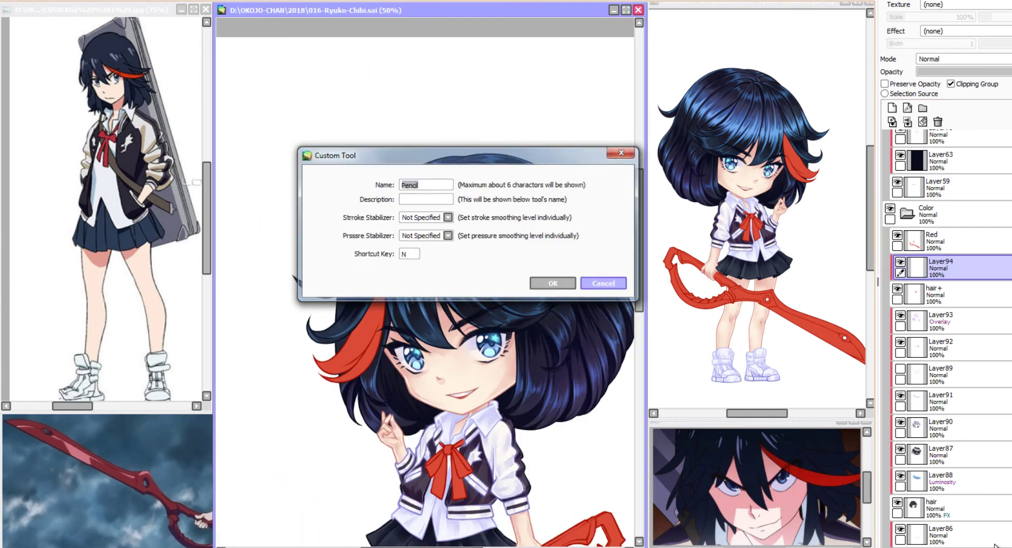
pyautogui.click(358, 345)
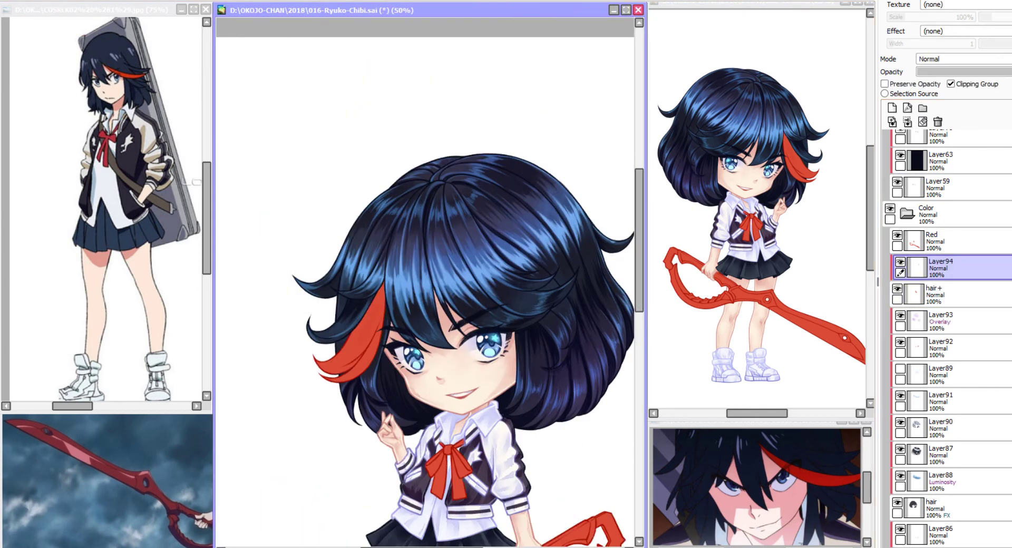
pyautogui.moveTo(378, 289)
pyautogui.mouseDown()
pyautogui.moveTo(369, 348)
pyautogui.moveTo(350, 356)
pyautogui.mouseUp()
pyautogui.moveTo(369, 309); pyautogui.dragTo(348, 351)
pyautogui.press('h')
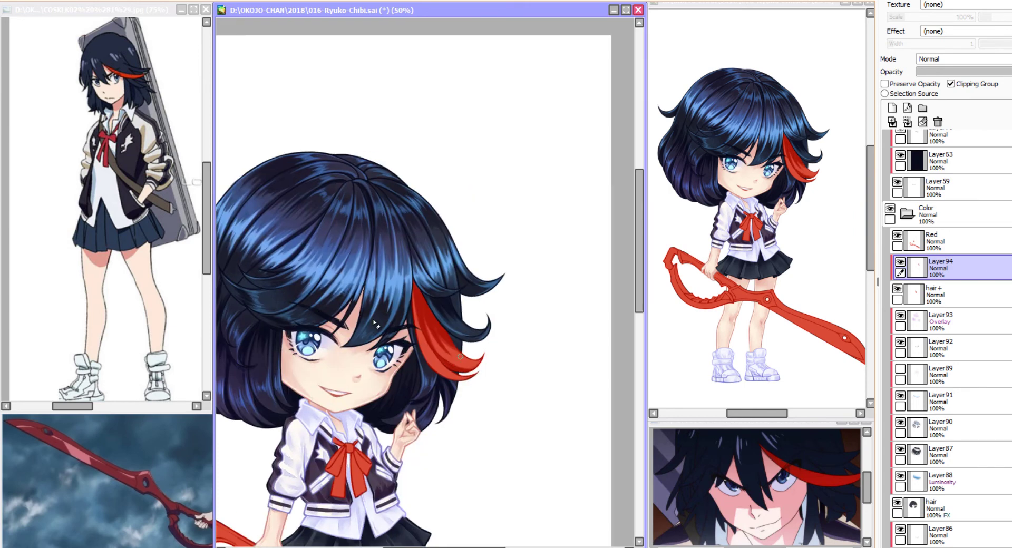
pyautogui.moveTo(461, 357)
pyautogui.mouseDown()
pyautogui.moveTo(457, 376)
pyautogui.moveTo(472, 390)
pyautogui.mouseUp()
# Paint lighter highlight strands along the red streak on new layers clipped to hair+.
pyautogui.hotkey('ctrl', 'shift', 'n')
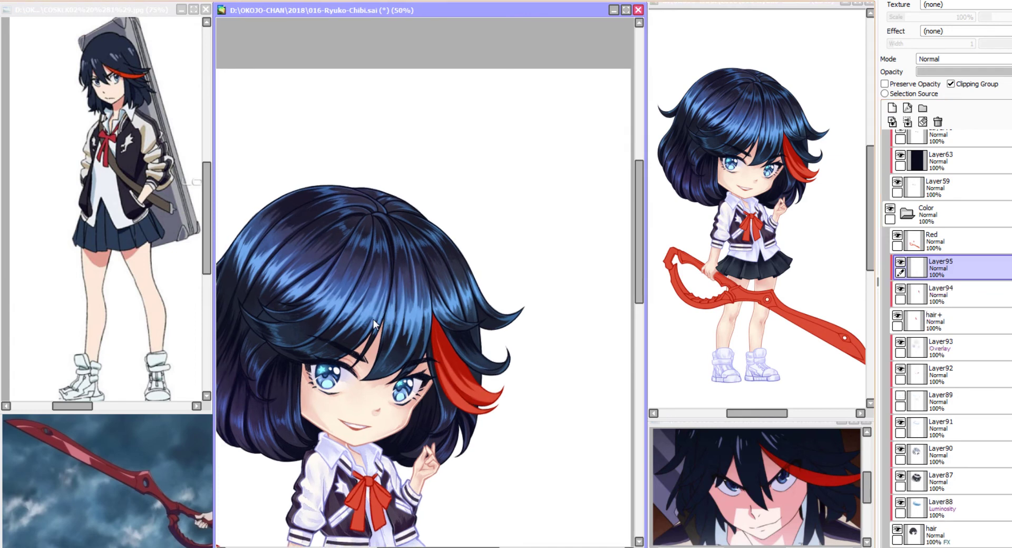
pyautogui.moveTo(429, 345); pyautogui.dragTo(465, 403)
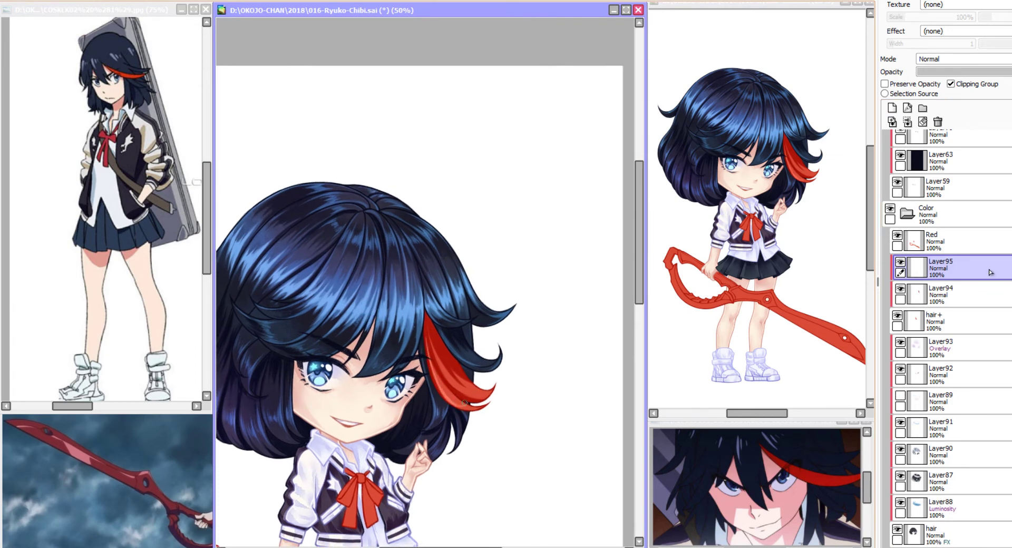
pyautogui.moveTo(427, 326)
pyautogui.mouseDown()
pyautogui.moveTo(465, 392)
pyautogui.moveTo(491, 387)
pyautogui.mouseUp()
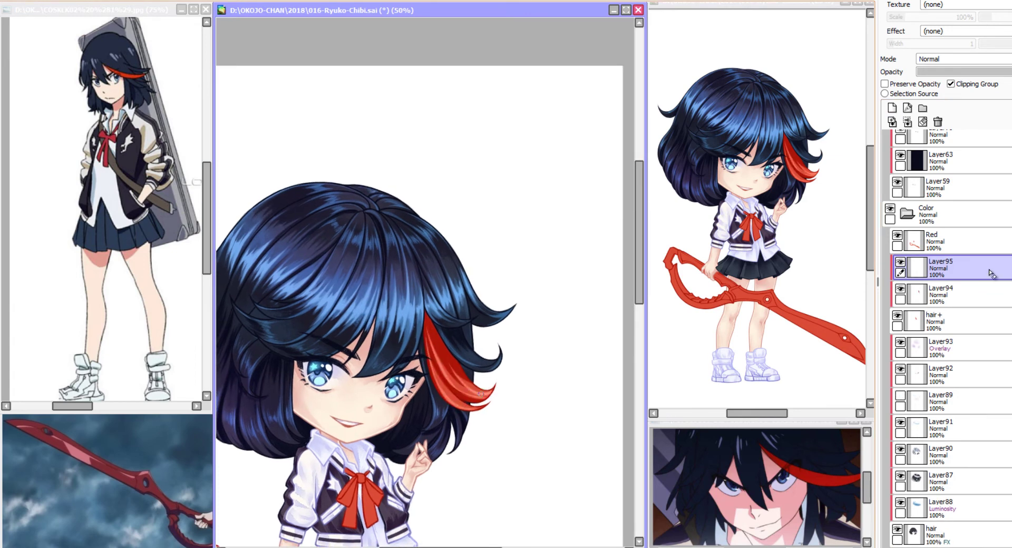
pyautogui.scroll(-1, 990, 274)
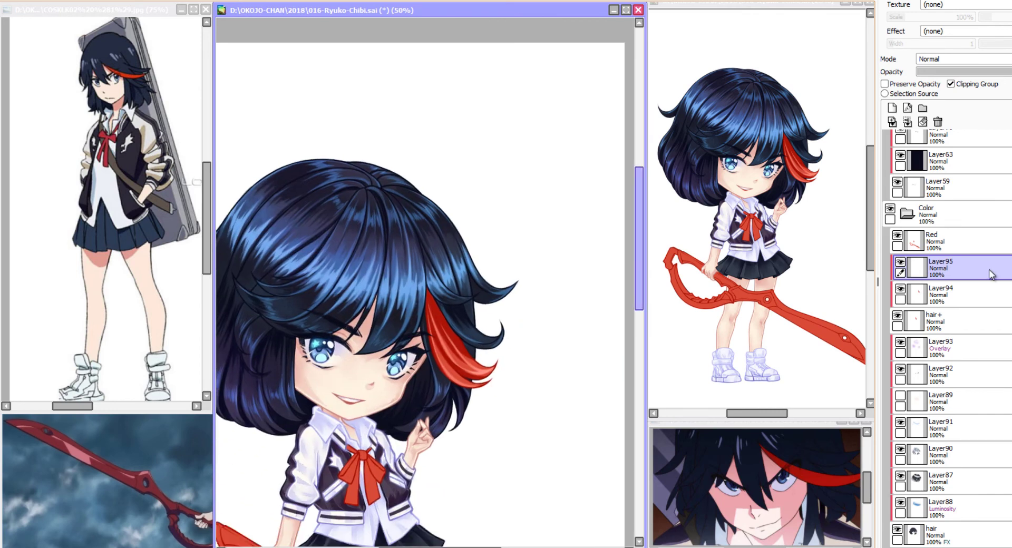
pyautogui.hotkey('ctrl', 'shift', 'n')
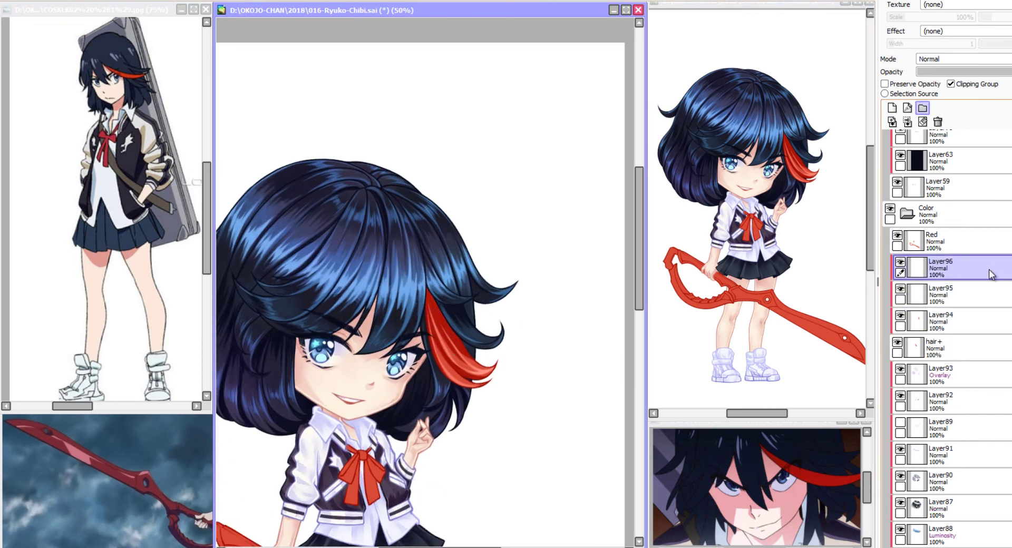
# Create a layer clipped to Red and shade the folds and knot of the ribbon bow in darker red.
pyautogui.scroll(-4, 990, 274)
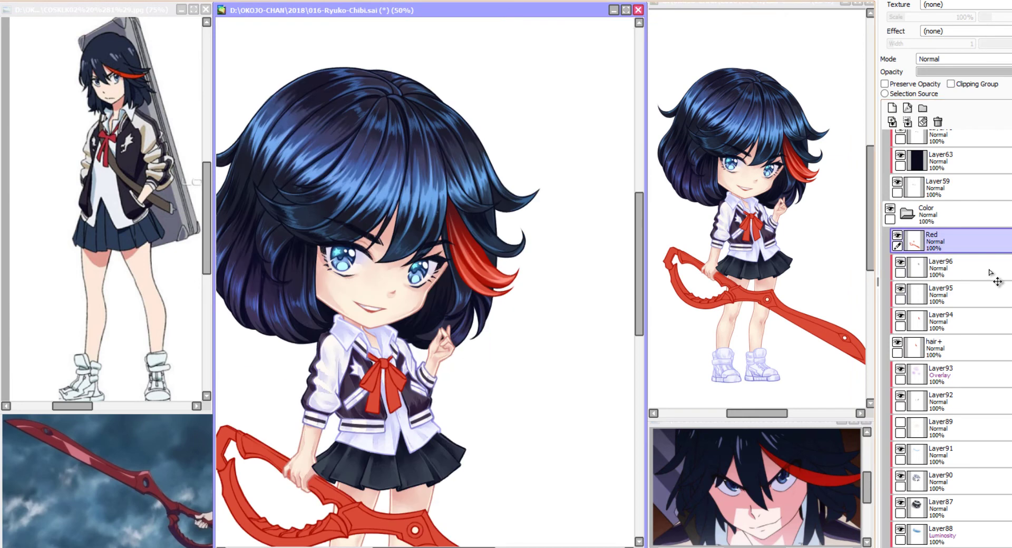
pyautogui.hotkey('ctrl', '+')
pyautogui.hotkey('ctrl', 'shift', 'n')
pyautogui.scroll(-4, 990, 274)
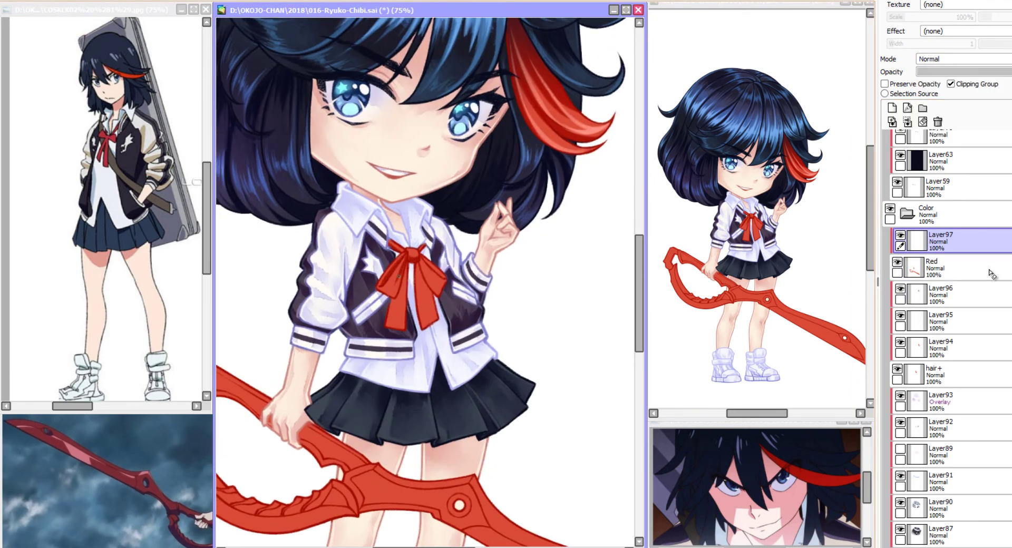
pyautogui.scroll(3, 389, 328)
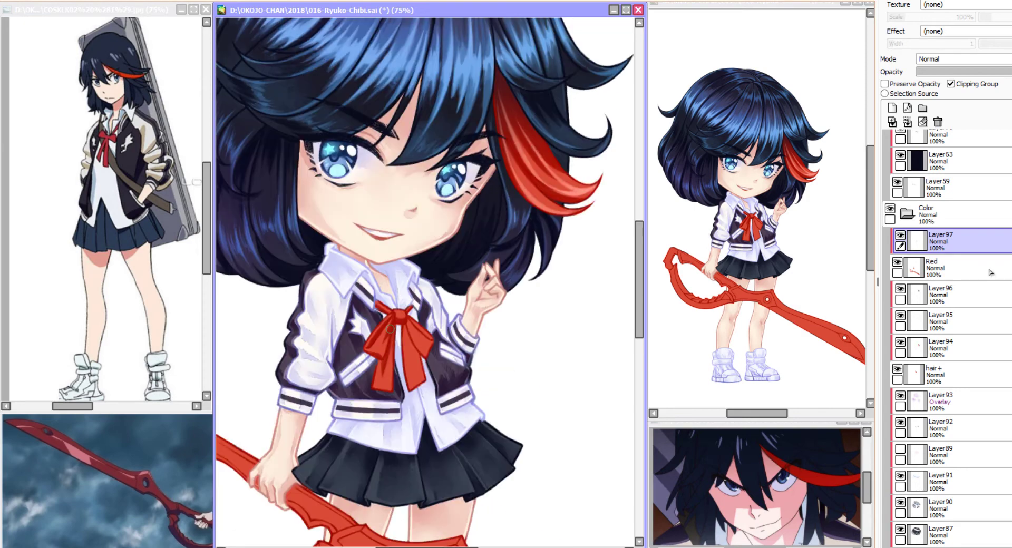
pyautogui.hscroll(-1, 384, 350)
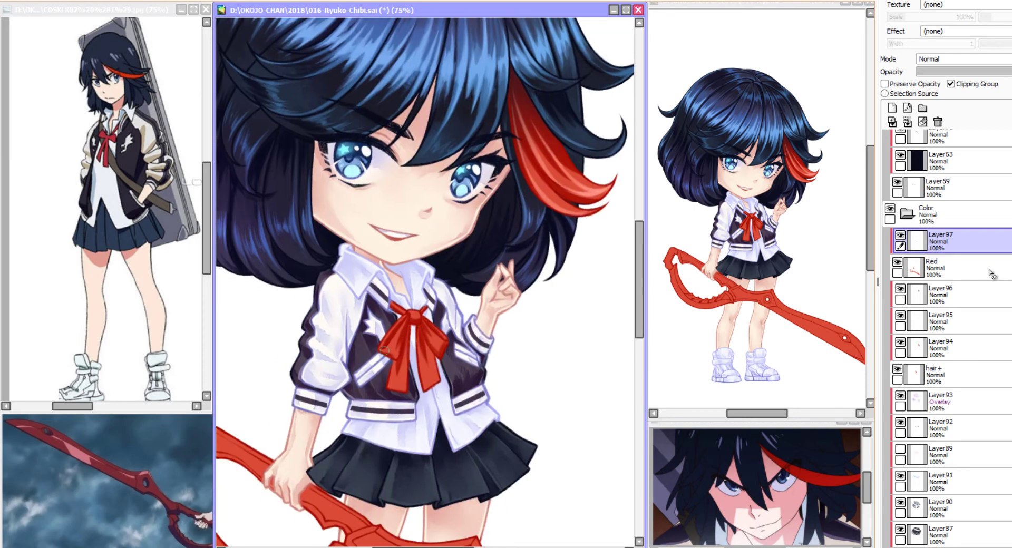
# Shade the scissor handle's inner edges and serrated grip with darker red.
pyautogui.scroll(-5, 397, 343)
pyautogui.hscroll(-6, 343, 338)
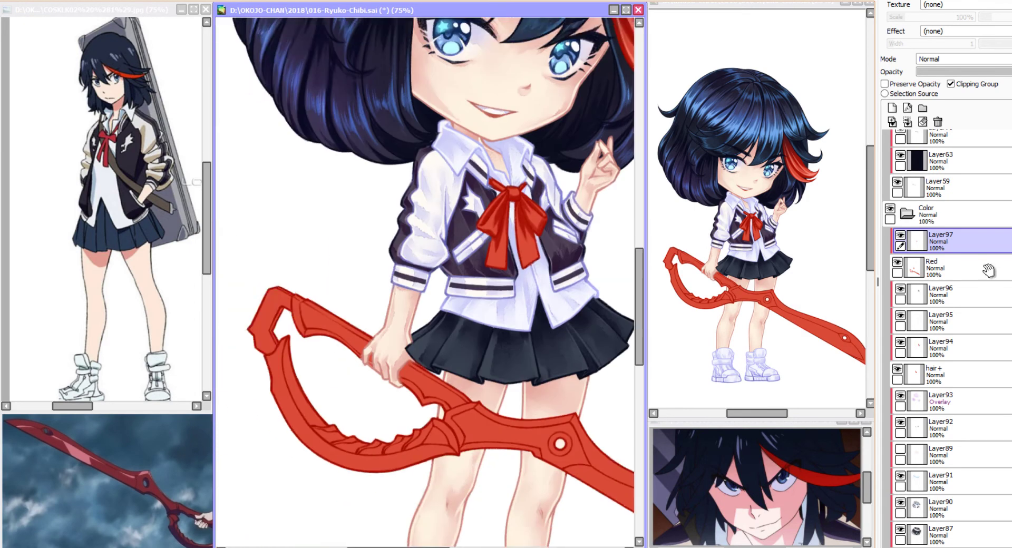
pyautogui.scroll(-2, 300, 335)
pyautogui.moveTo(298, 322)
pyautogui.mouseDown()
pyautogui.moveTo(308, 398)
pyautogui.moveTo(328, 416)
pyautogui.mouseUp()
pyautogui.scroll(-4, 328, 417)
pyautogui.hscroll(1, 329, 416)
pyautogui.moveTo(451, 351); pyautogui.dragTo(349, 362)
pyautogui.scroll(2, 349, 363)
pyautogui.scroll(2, 451, 367)
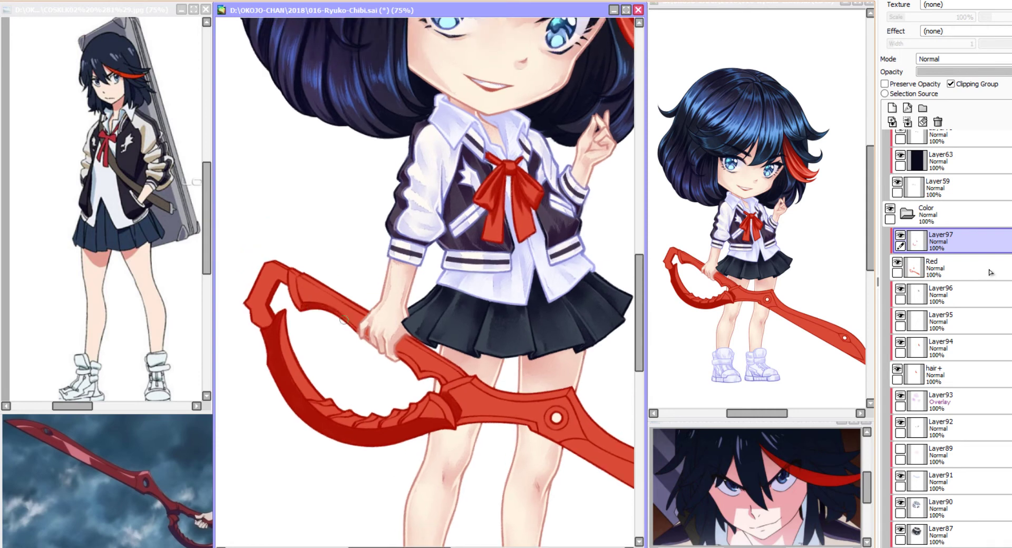
# Shade the scissor blade's lower edge and the area around its pivot hole in darker red.
pyautogui.scroll(-3, 433, 376)
pyautogui.hscroll(4, 432, 377)
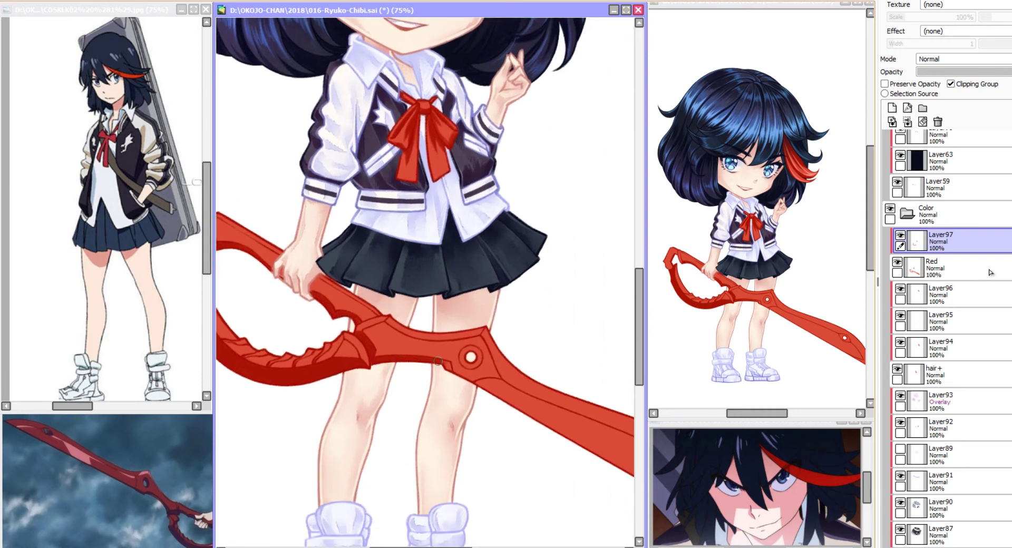
pyautogui.scroll(-5, 467, 359)
pyautogui.hscroll(9, 468, 359)
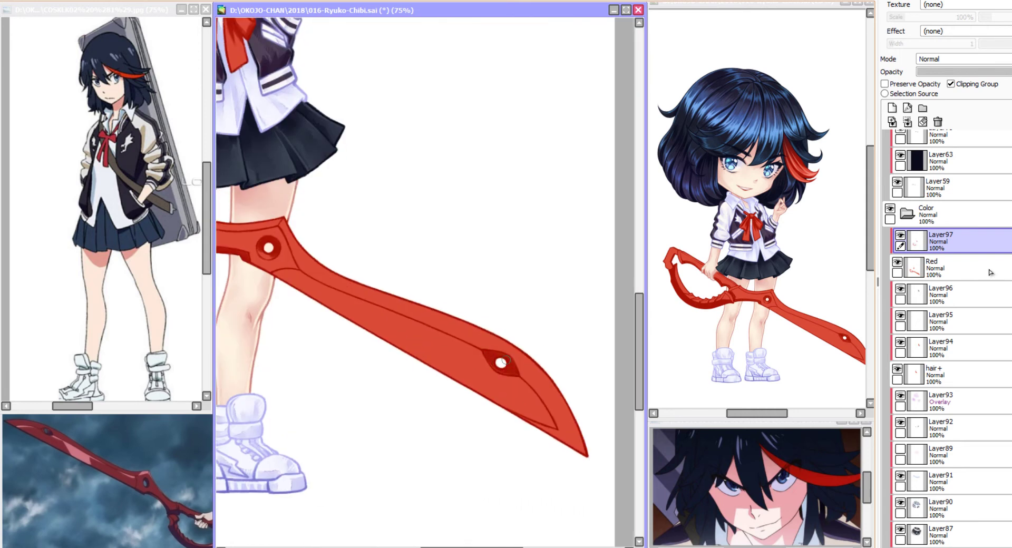
pyautogui.scroll(1, 490, 350)
pyautogui.press('-')
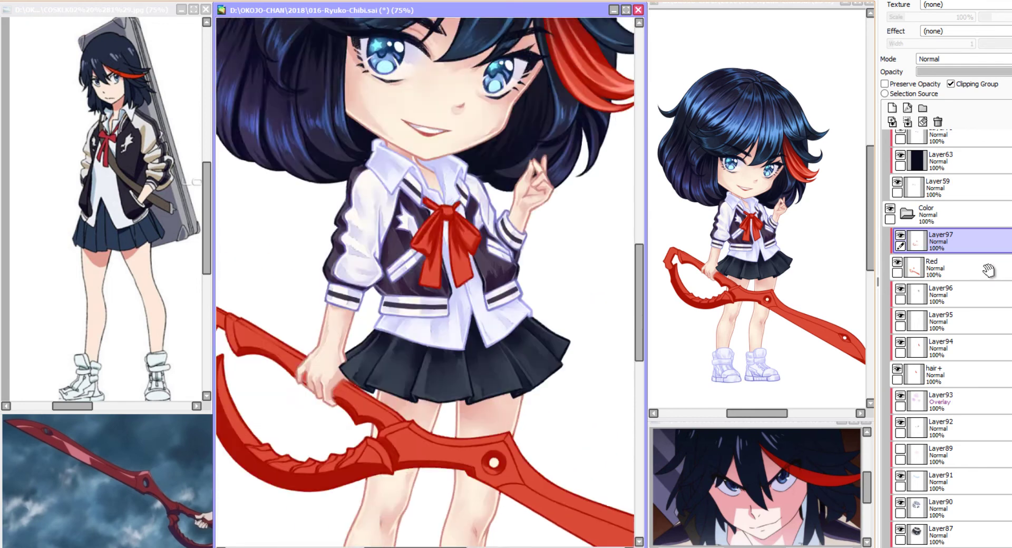
pyautogui.press('-')
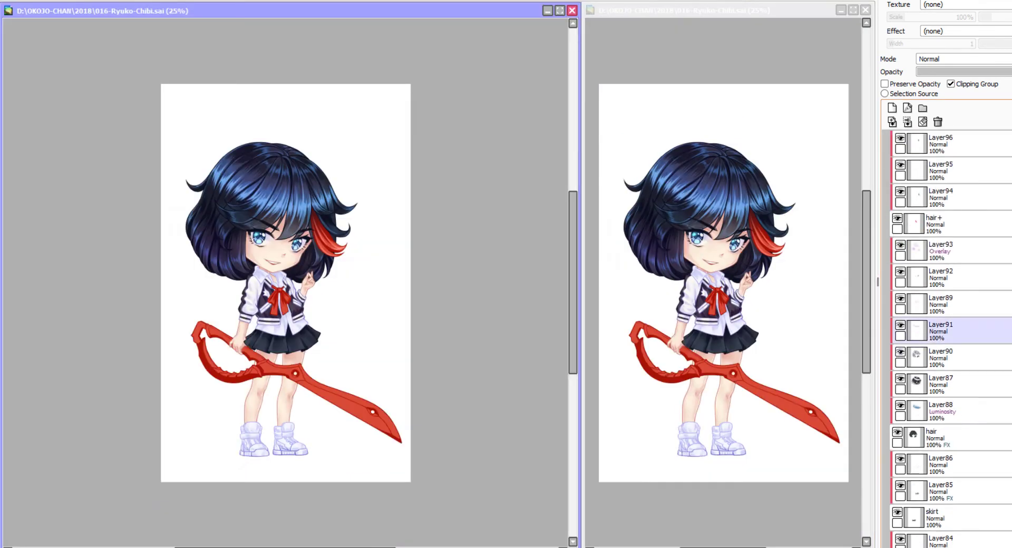
# Tint the highlight strands on the crown violet on Layer91 with a large soft brush.
pyautogui.scroll(2, 276, 243)
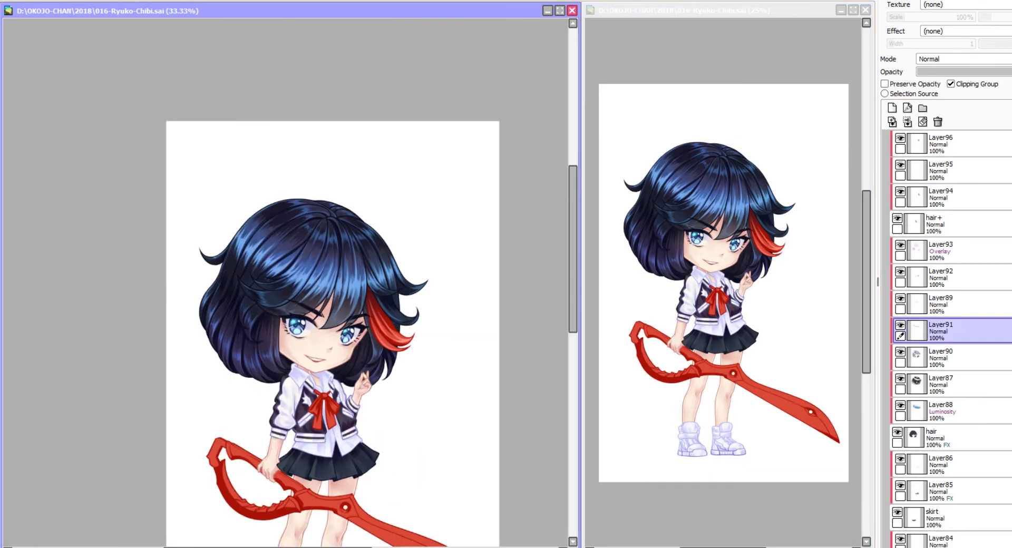
pyautogui.moveTo(277, 243)
pyautogui.mouseDown()
pyautogui.moveTo(262, 189)
pyautogui.moveTo(292, 219)
pyautogui.mouseUp()
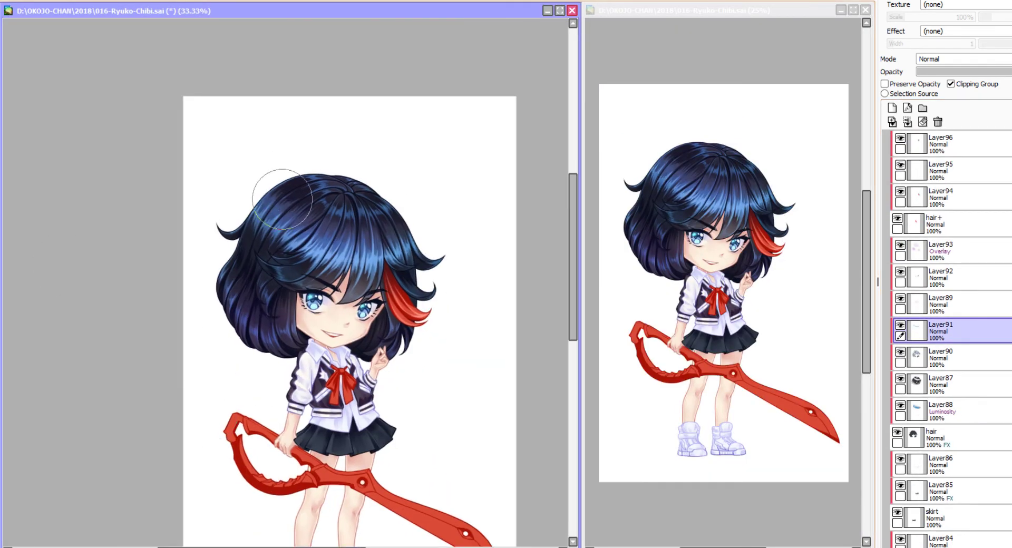
pyautogui.click(941, 355)
# Touch up the shading of the jacket's trim and sleeve on Layer84, clipped to Jacket+.
pyautogui.scroll(-5, 949, 337)
pyautogui.click(941, 382)
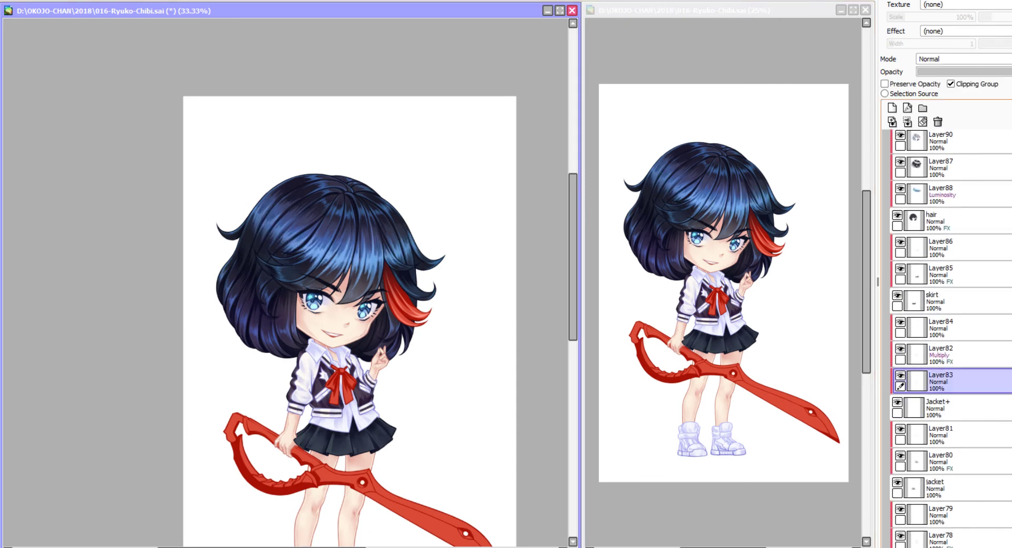
pyautogui.press('+')
pyautogui.press('+')
pyautogui.click(941, 328)
pyautogui.moveTo(381, 471); pyautogui.dragTo(392, 469)
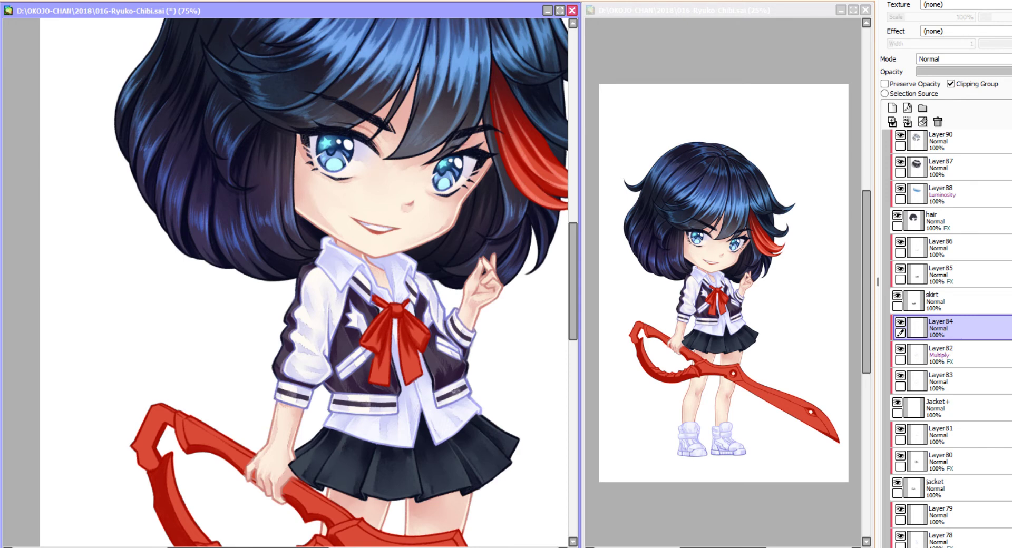
pyautogui.moveTo(317, 264); pyautogui.dragTo(338, 300)
pyautogui.scroll(-3, 311, 285)
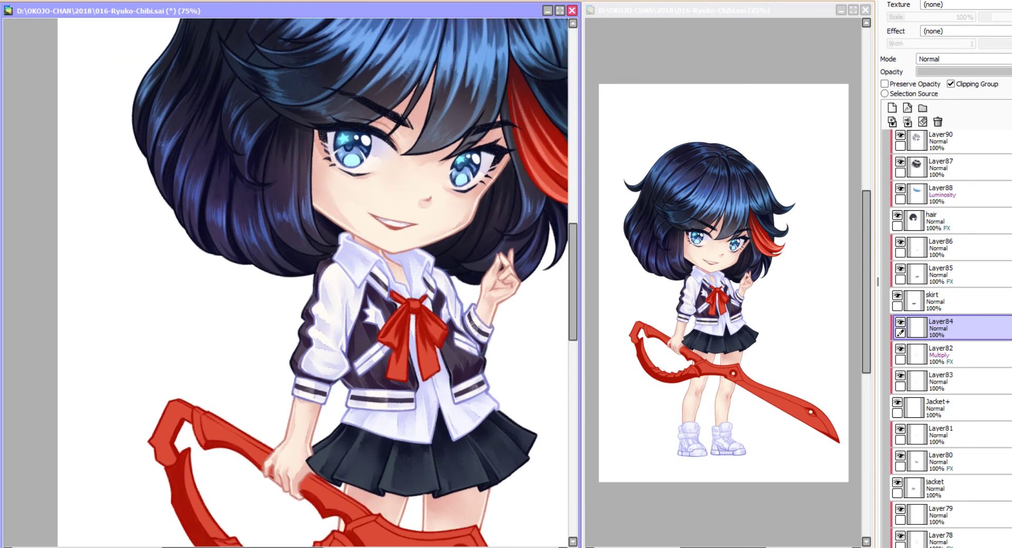
pyautogui.scroll(3, 948, 338)
pyautogui.scroll(-5, 949, 338)
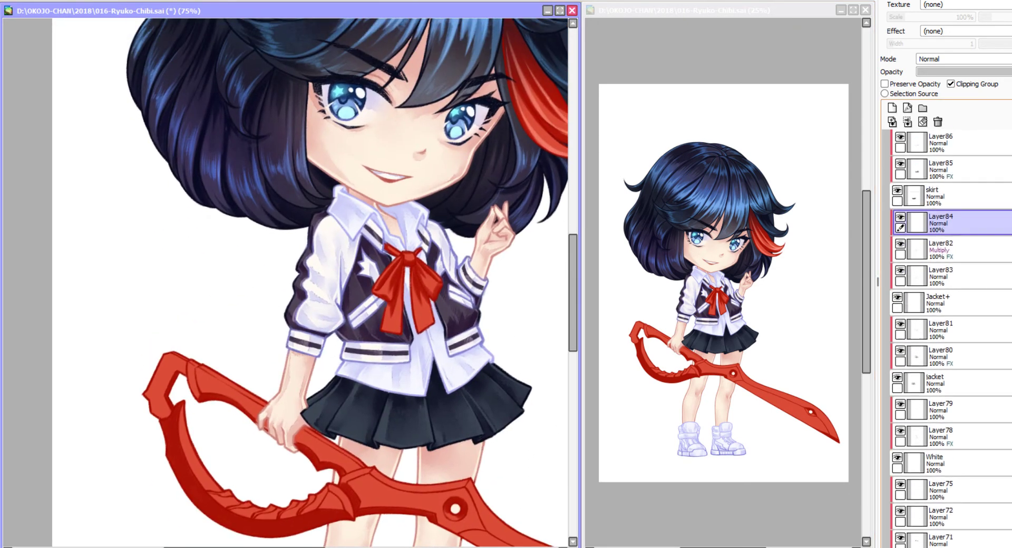
# Touch up the shading of the white shirt, sleeves and boots on a new layer clipped to White.
pyautogui.click(941, 410)
pyautogui.scroll(2, 316, 285)
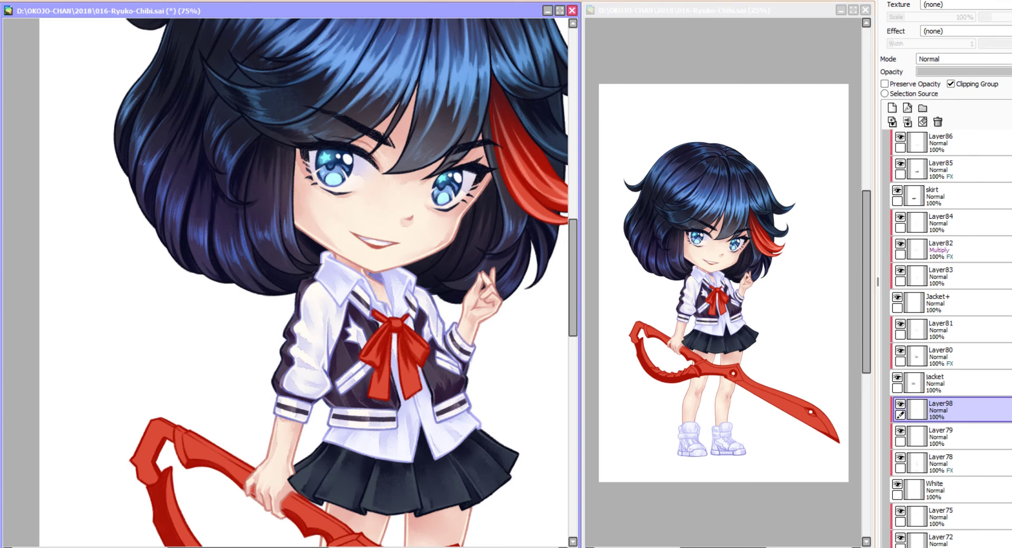
pyautogui.scroll(-4, 361, 293)
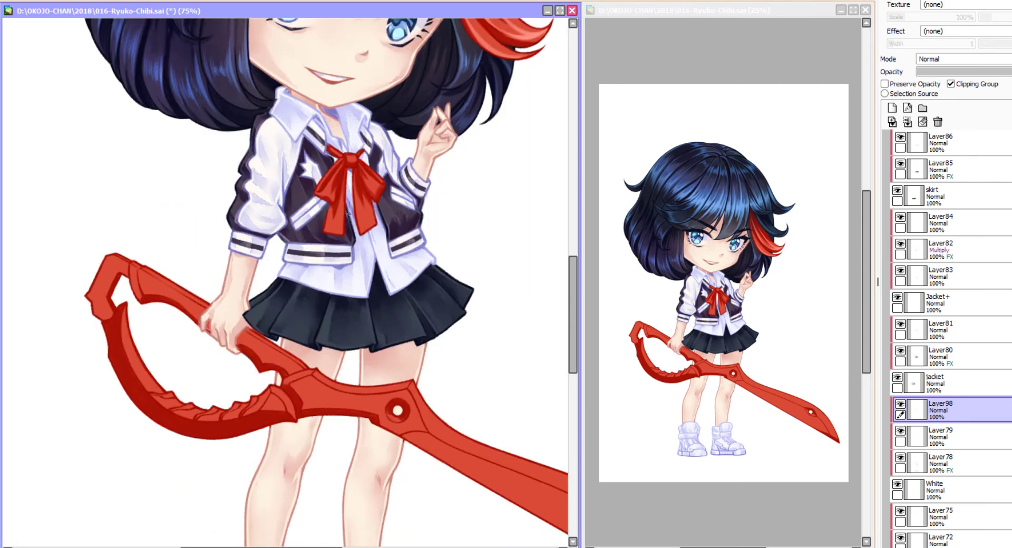
pyautogui.scroll(-5, 344, 188)
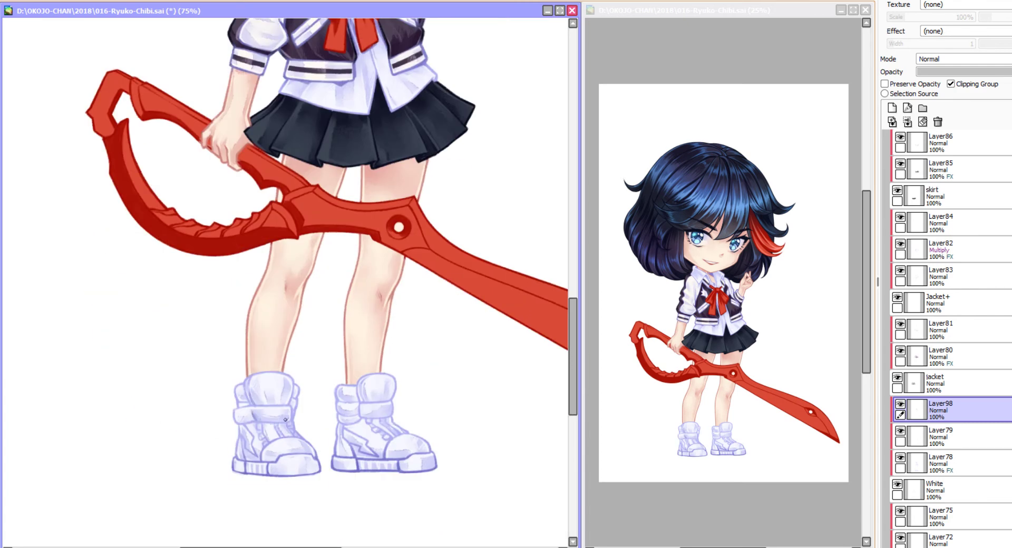
pyautogui.scroll(-2, 285, 419)
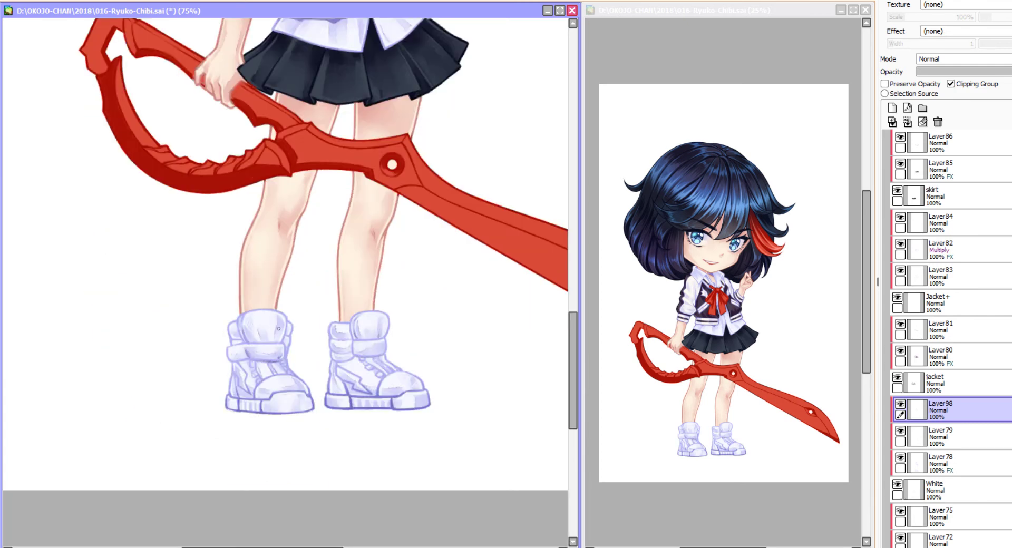
pyautogui.scroll(-3, 286, 327)
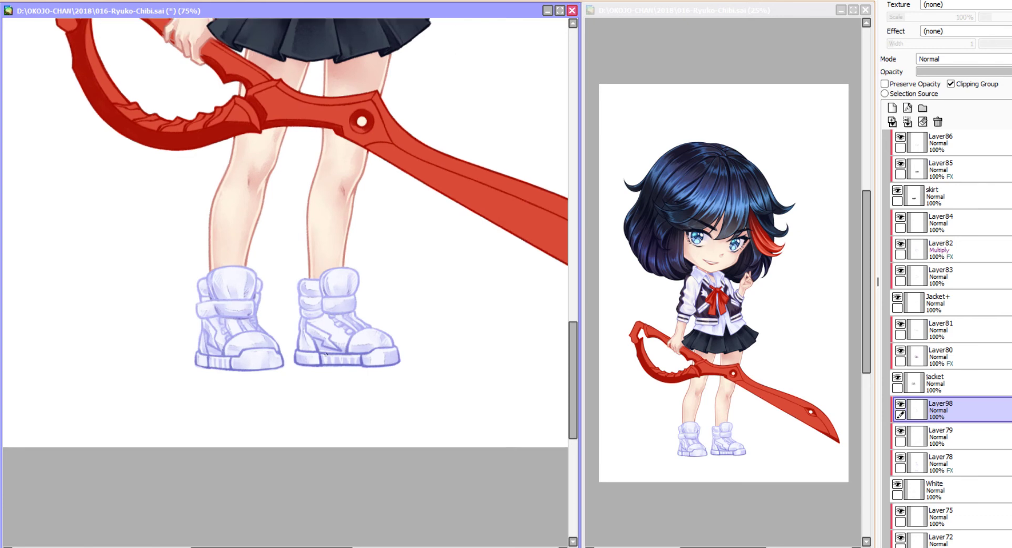
pyautogui.scroll(3, 338, 334)
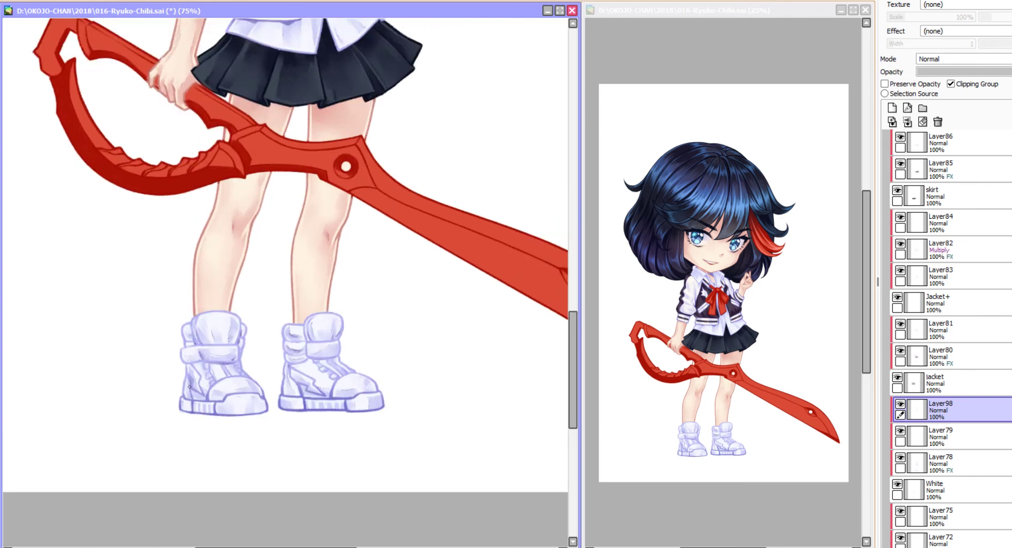
pyautogui.moveTo(356, 388); pyautogui.dragTo(340, 372)
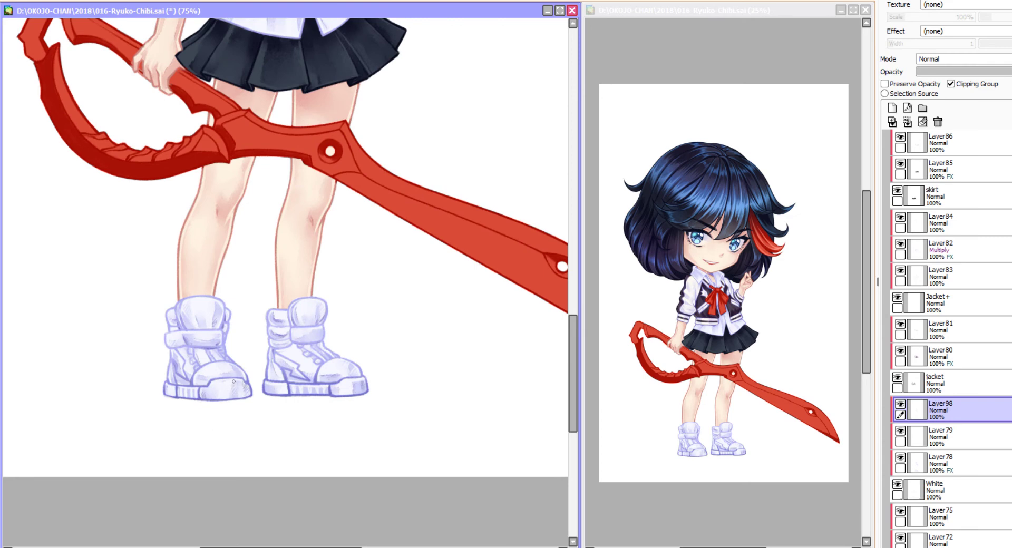
pyautogui.scroll(15, 209, 446)
pyautogui.scroll(-4, 318, 300)
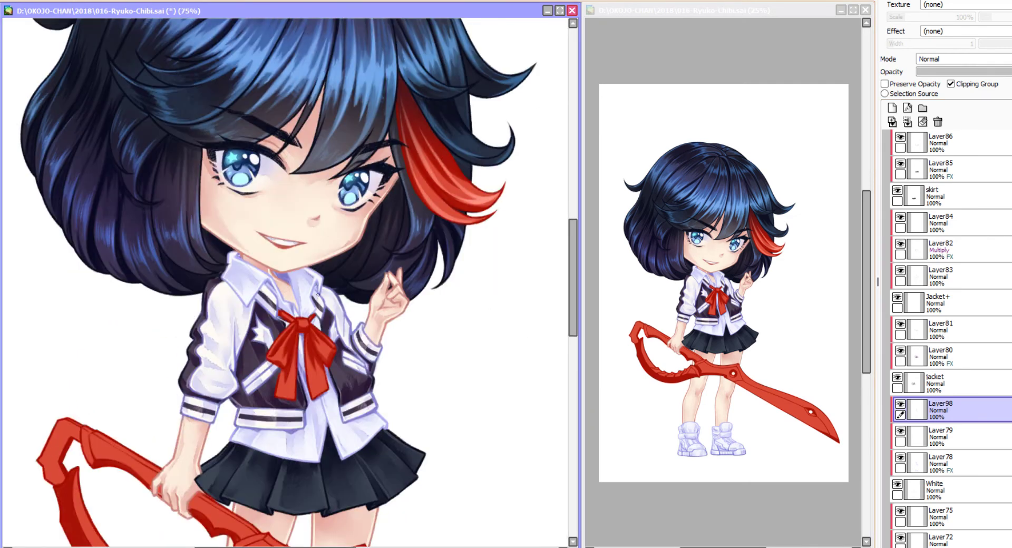
pyautogui.scroll(-2, 303, 286)
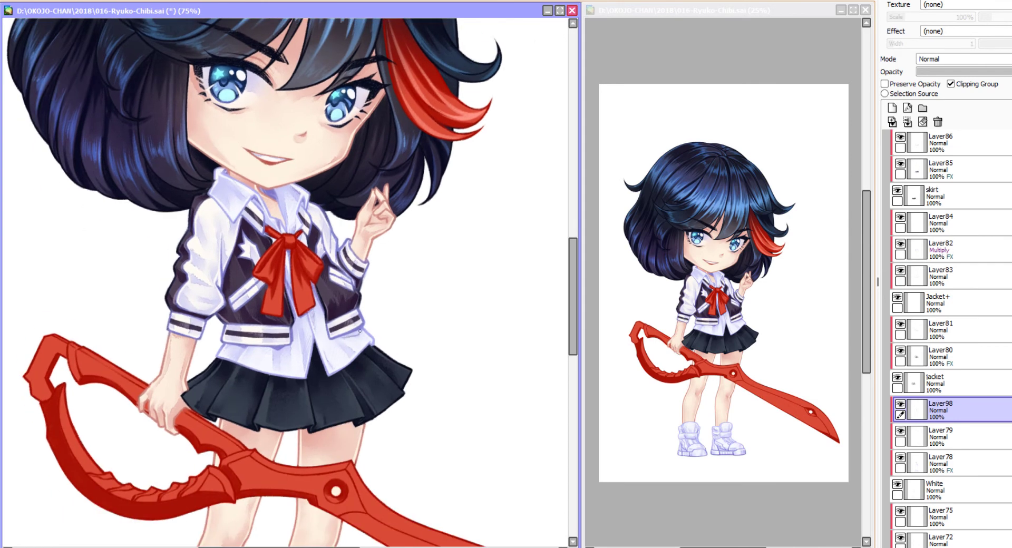
pyautogui.scroll(-2, 290, 364)
# Deepen the red shading on the scissors above Layer97 and tint the skirt navy blue on a clipped Overlay layer.
pyautogui.keyDown('ctrl'); pyautogui.click(290, 365); pyautogui.keyUp('ctrl')
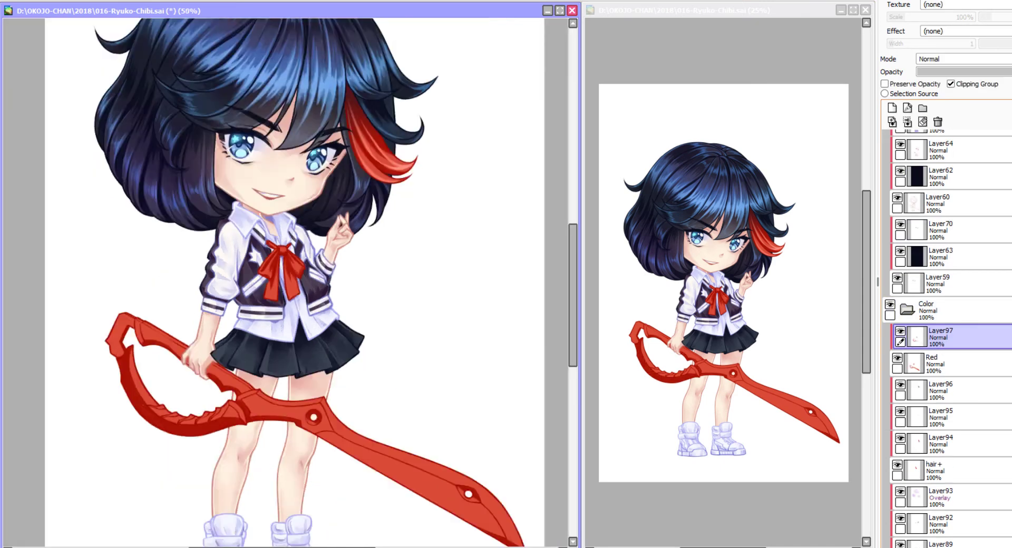
pyautogui.scroll(-1, 290, 365)
pyautogui.keyDown('ctrl'); pyautogui.click(165, 303); pyautogui.keyUp('ctrl')
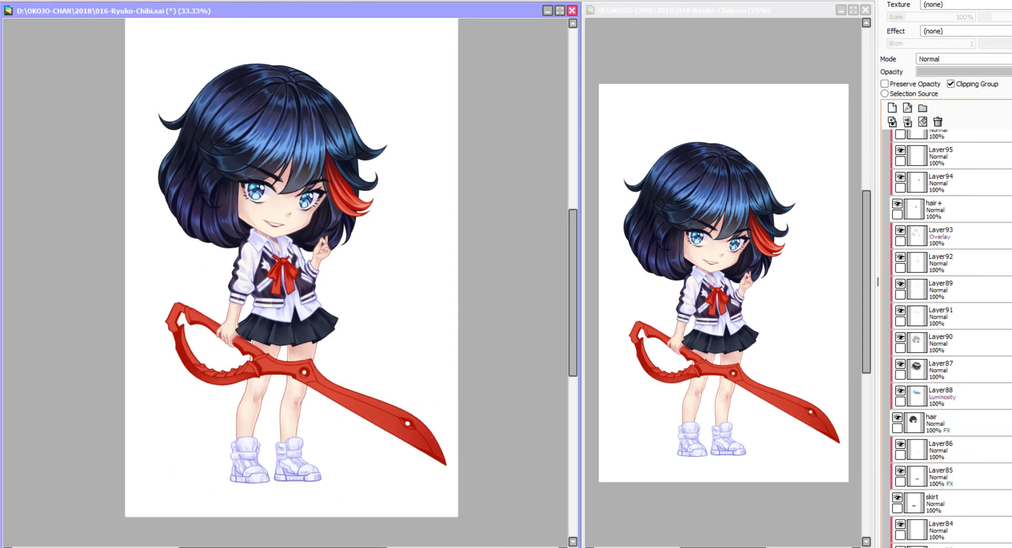
pyautogui.keyDown('ctrl'); pyautogui.click(324, 333); pyautogui.keyUp('ctrl')
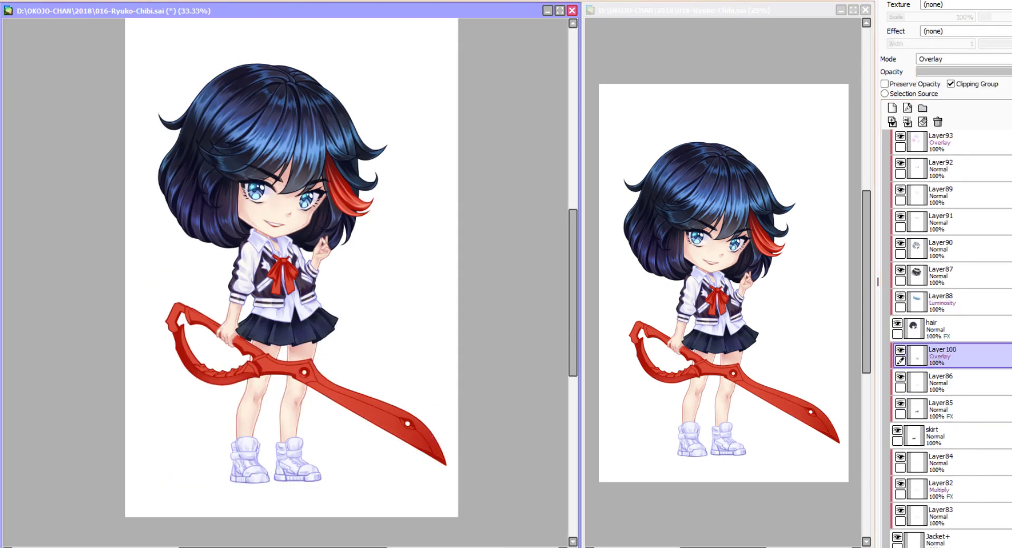
# Brighten the red of the scissors with a large soft brush on a clipped layer set to Luminosity.
pyautogui.keyDown('ctrl'); pyautogui.click(129, 305); pyautogui.keyUp('ctrl')
pyautogui.moveTo(285, 390); pyautogui.dragTo(243, 289)
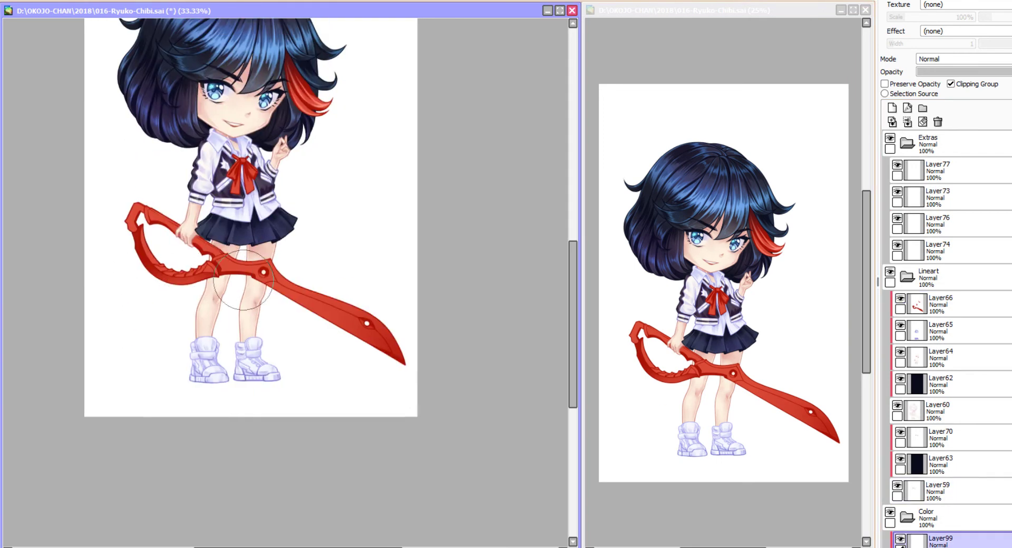
pyautogui.keyDown('ctrl'); pyautogui.click(242, 285); pyautogui.keyUp('ctrl')
pyautogui.moveTo(150, 214); pyautogui.dragTo(139, 241)
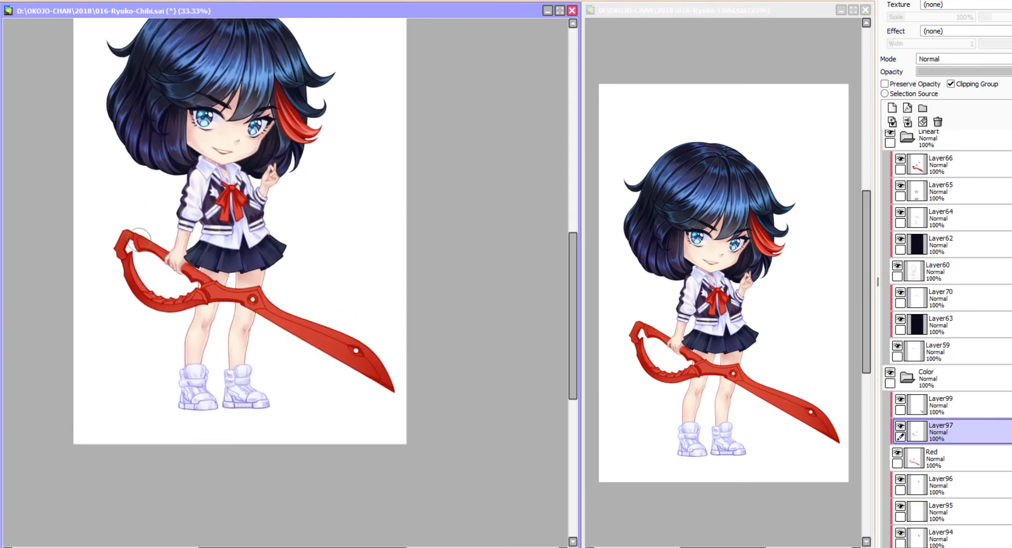
pyautogui.scroll(1, 139, 241)
pyautogui.keyDown('ctrl'); pyautogui.click(371, 257); pyautogui.keyUp('ctrl')
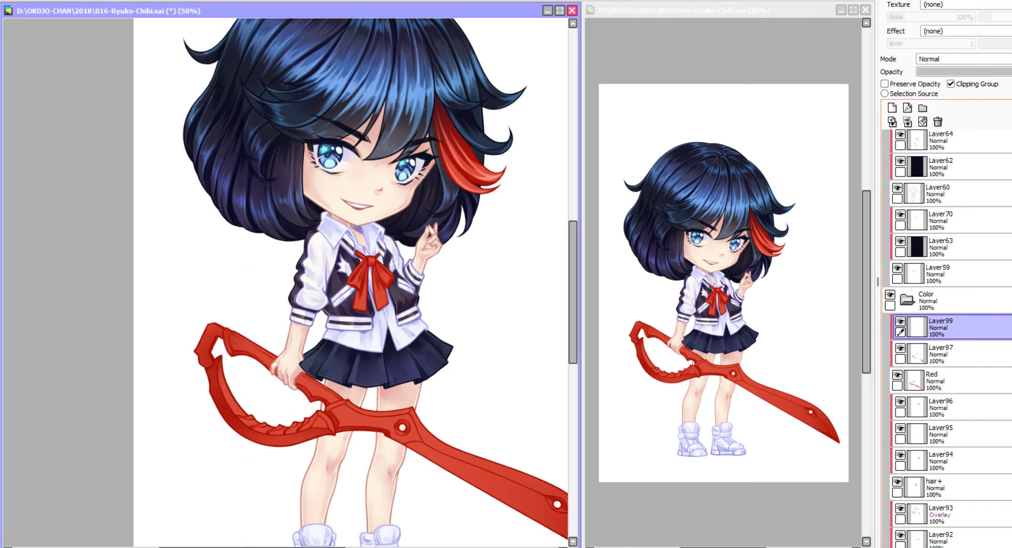
pyautogui.press('l')
pyautogui.scroll(-1, 397, 419)
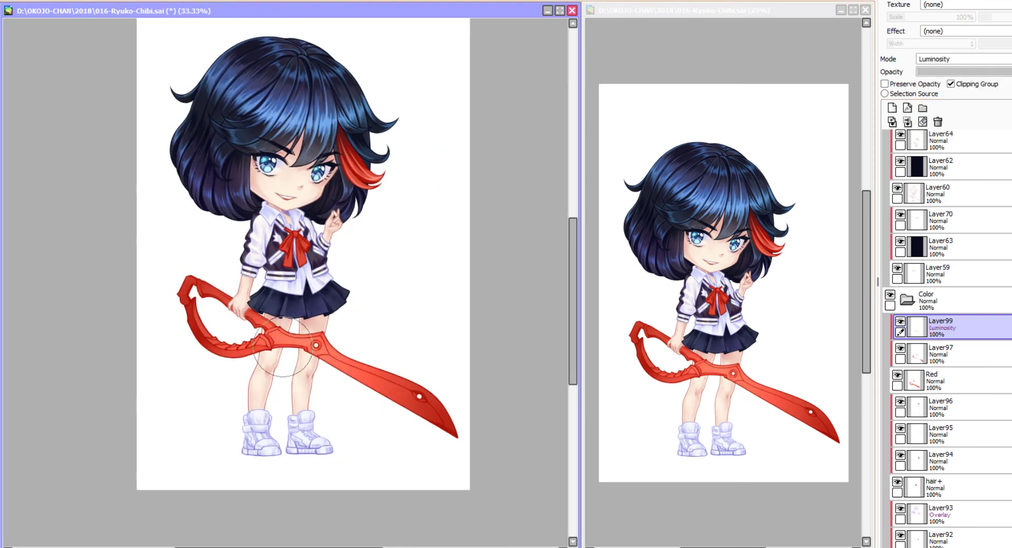
pyautogui.moveTo(283, 347); pyautogui.dragTo(295, 332)
pyautogui.moveTo(425, 412); pyautogui.dragTo(429, 402)
pyautogui.moveTo(217, 494); pyautogui.dragTo(193, 464)
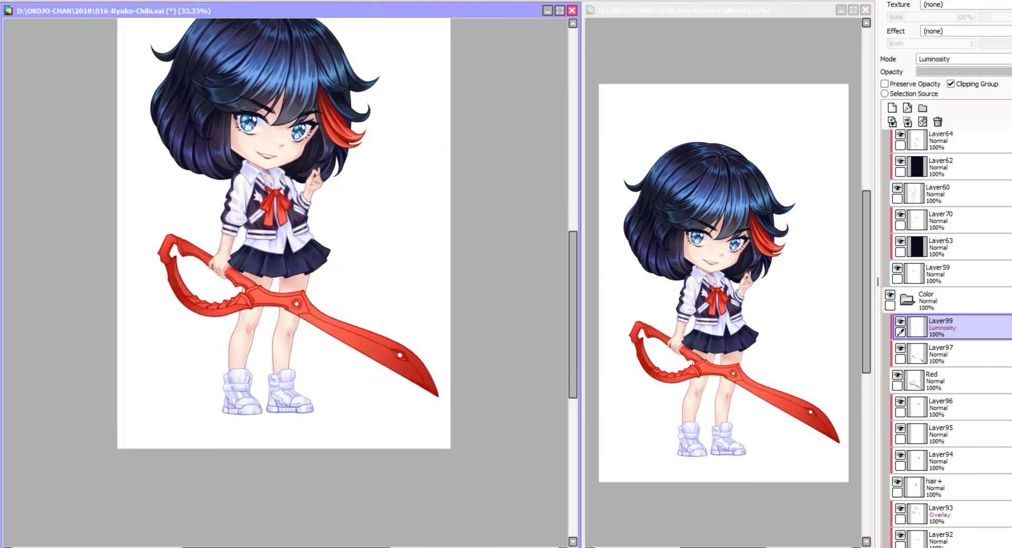
# Paint pale highlights on the scissors' upper handle above the hand, on a new Normal layer clipped to Red.
pyautogui.scroll(1, 285, 284)
pyautogui.hotkey('ctrl', 'shift', 'n')
pyautogui.scroll(2, 285, 285)
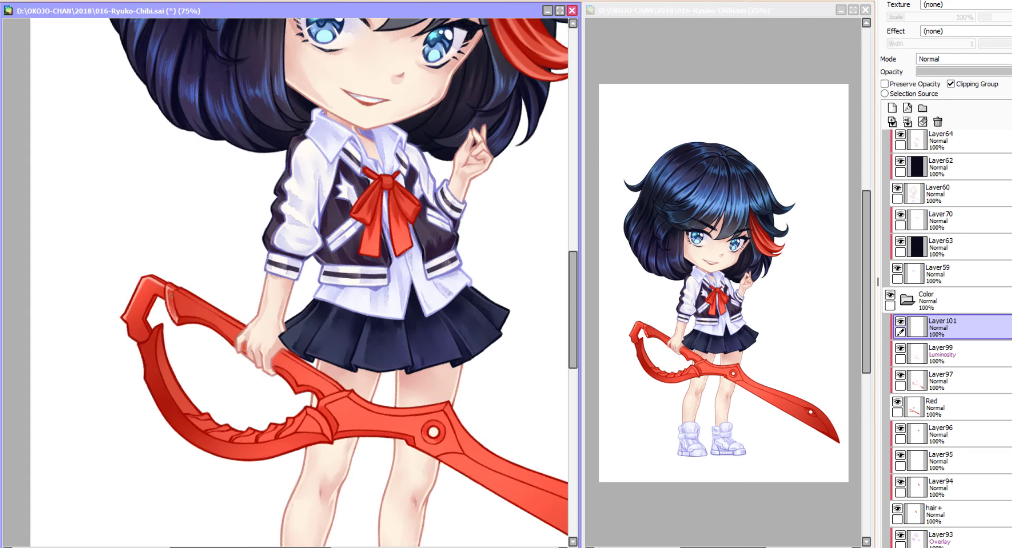
pyautogui.moveTo(285, 285); pyautogui.dragTo(317, 266)
pyautogui.moveTo(193, 272); pyautogui.dragTo(197, 204)
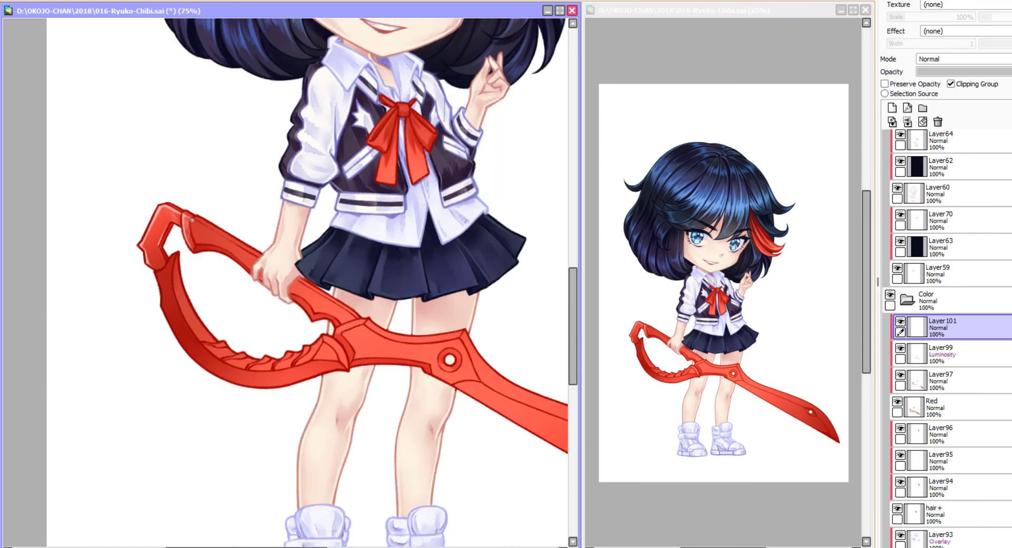
pyautogui.press('h')
pyautogui.moveTo(285, 284); pyautogui.dragTo(272, 288)
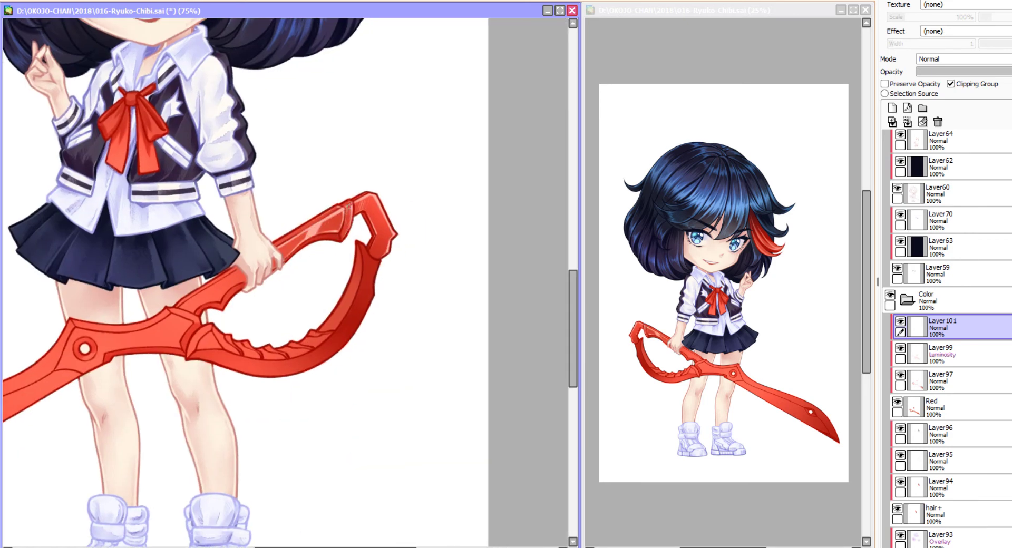
# Paint pale reflections on the handle bar below the hand and edge highlights on the angular joint of the grip.
pyautogui.moveTo(285, 285)
pyautogui.mouseDown()
pyautogui.moveTo(292, 257)
pyautogui.moveTo(301, 285)
pyautogui.mouseUp()
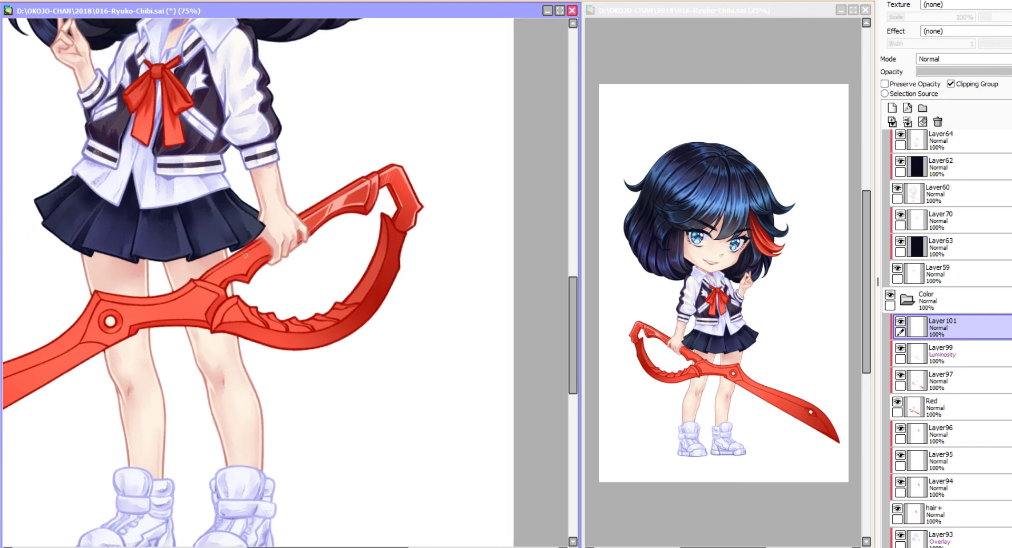
pyautogui.moveTo(245, 255)
pyautogui.mouseDown()
pyautogui.moveTo(262, 246)
pyautogui.moveTo(249, 255)
pyautogui.mouseUp()
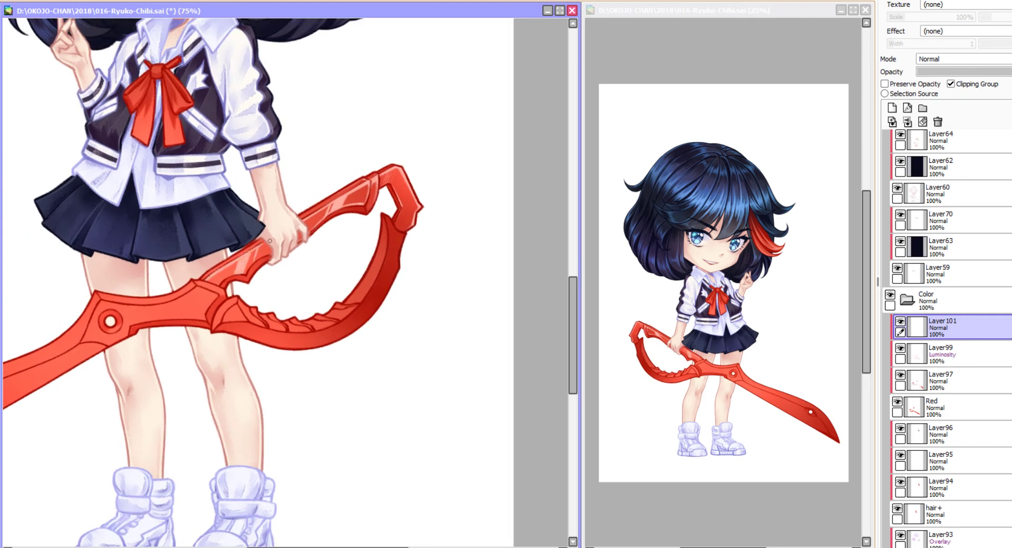
pyautogui.moveTo(264, 316); pyautogui.dragTo(290, 280)
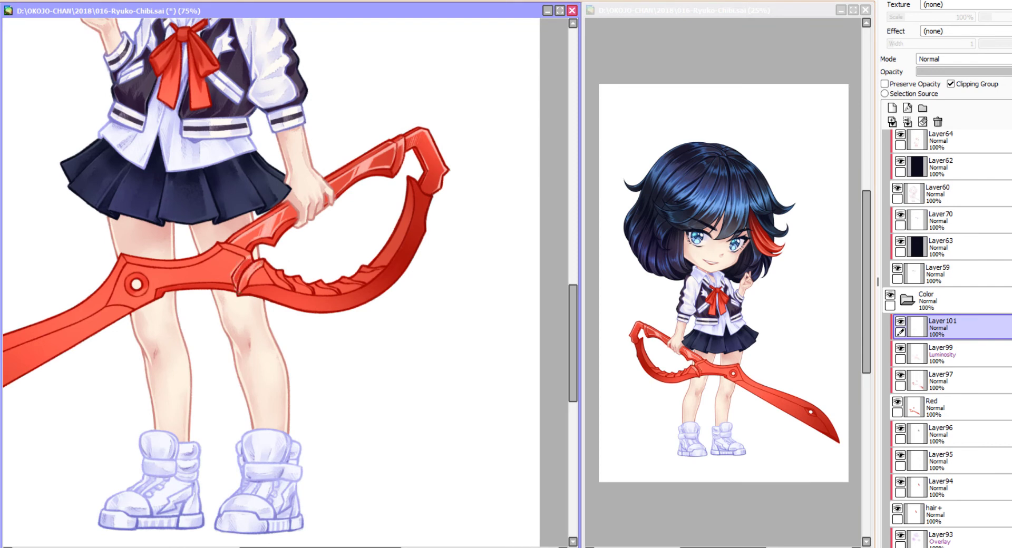
pyautogui.scroll(-1, 267, 253)
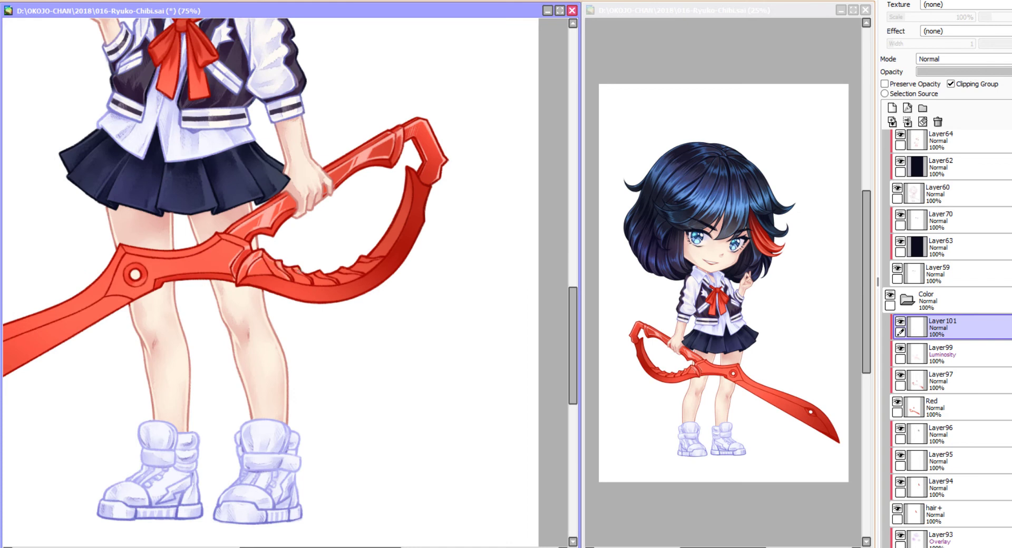
# Add light edge lines and diagonal reflections along the curved grip and its serrated teeth.
pyautogui.hscroll(-1, 270, 274)
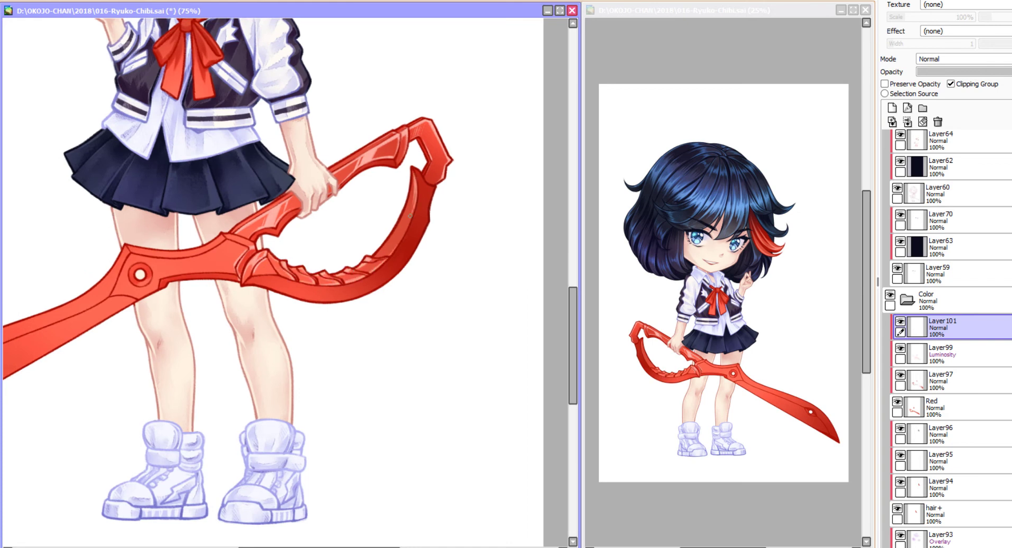
pyautogui.moveTo(407, 213); pyautogui.dragTo(403, 208)
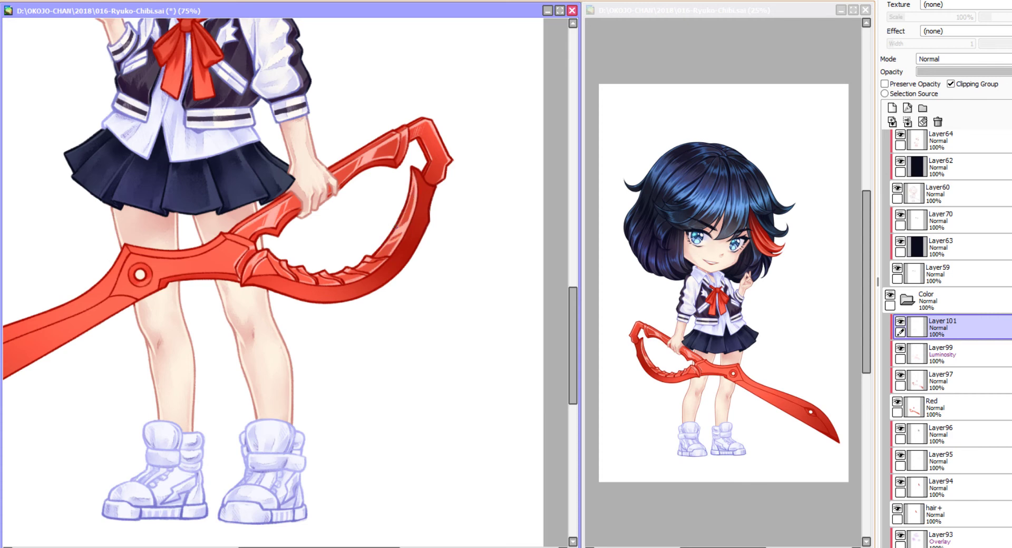
pyautogui.scroll(2, 396, 225)
pyautogui.hscroll(-3, 422, 211)
pyautogui.scroll(-1, 440, 247)
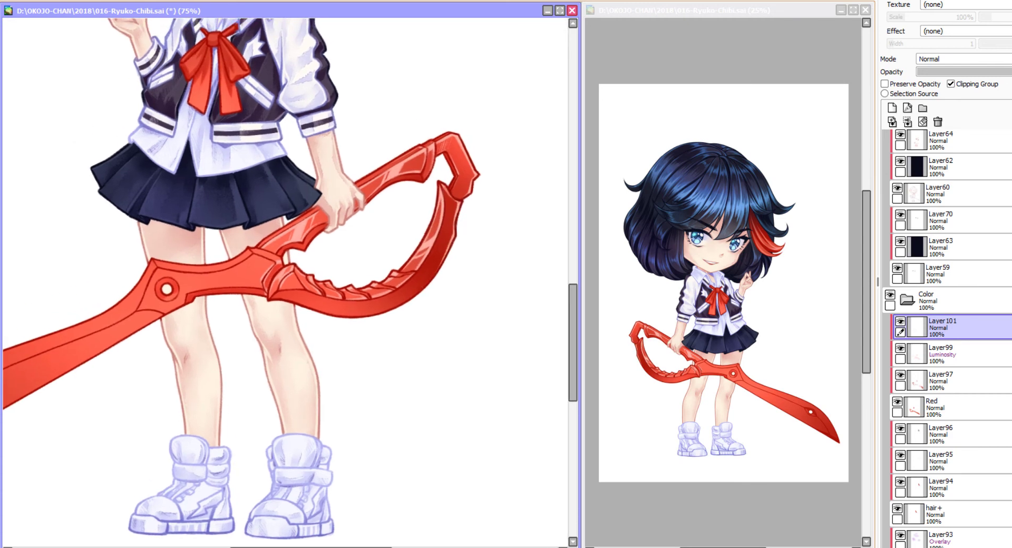
pyautogui.hscroll(-2, 442, 211)
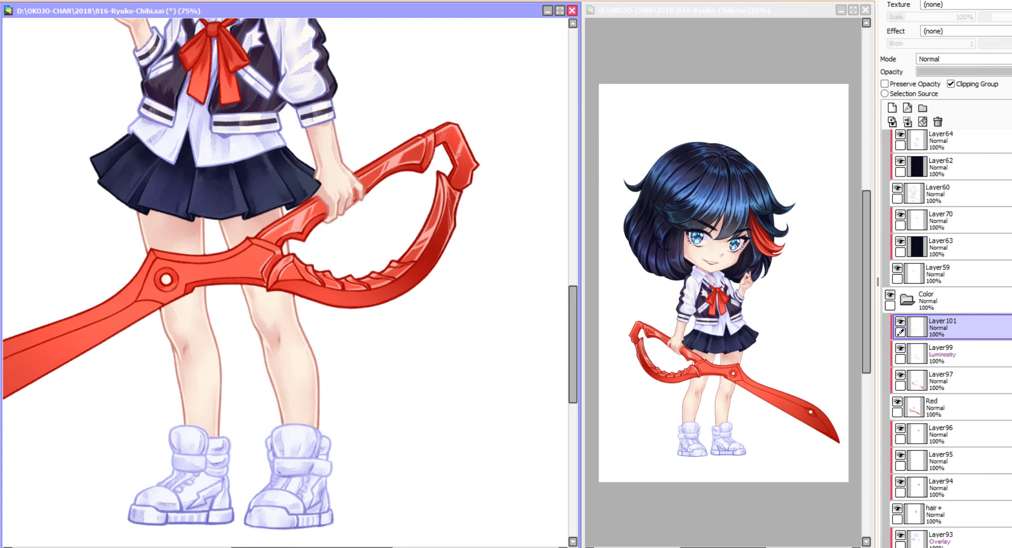
pyautogui.scroll(-3, 458, 155)
pyautogui.hscroll(2, 429, 181)
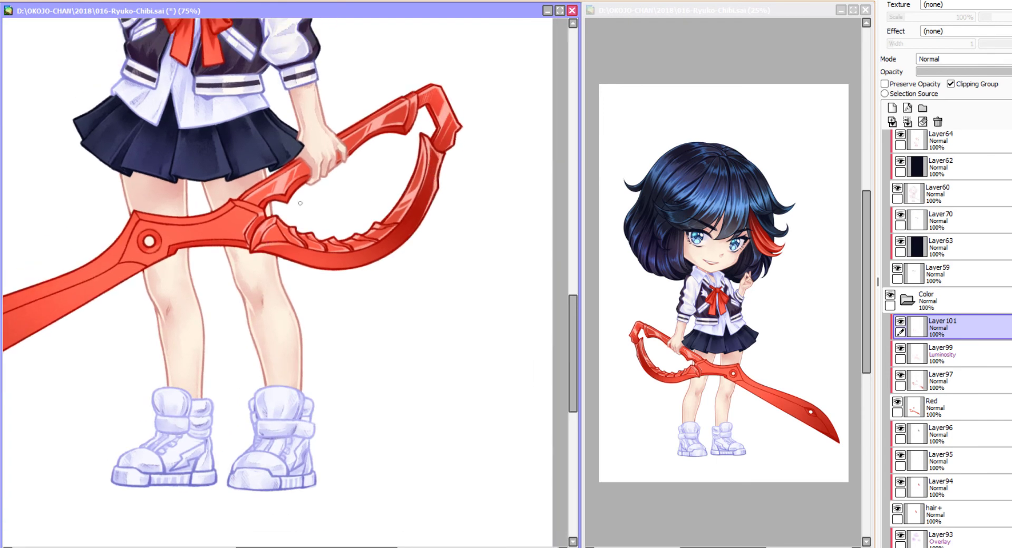
# Extend the pale edge highlights along the grip's lower outer curve and onto the joint beside the blade.
pyautogui.press('h')
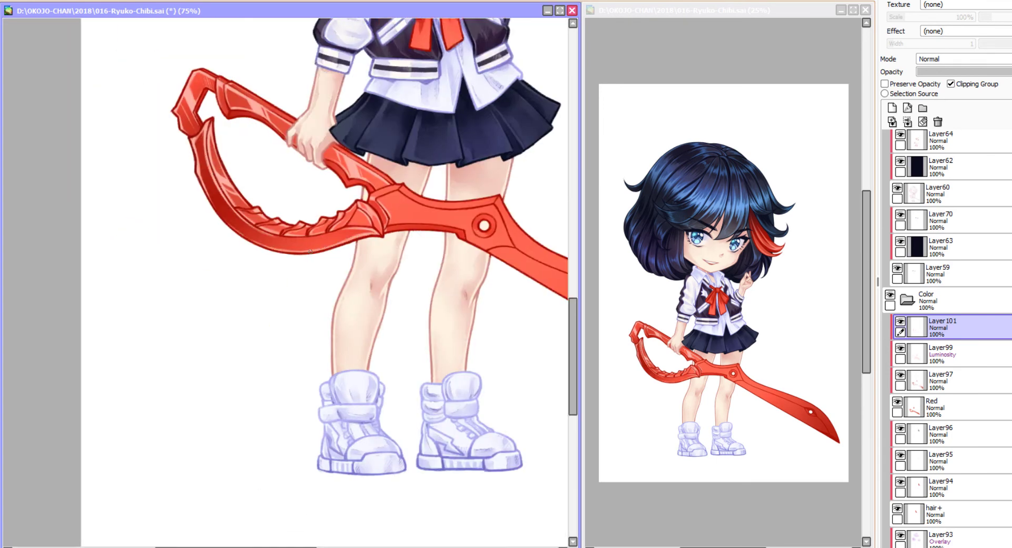
pyautogui.scroll(3, 368, 233)
pyautogui.hscroll(-2, 368, 232)
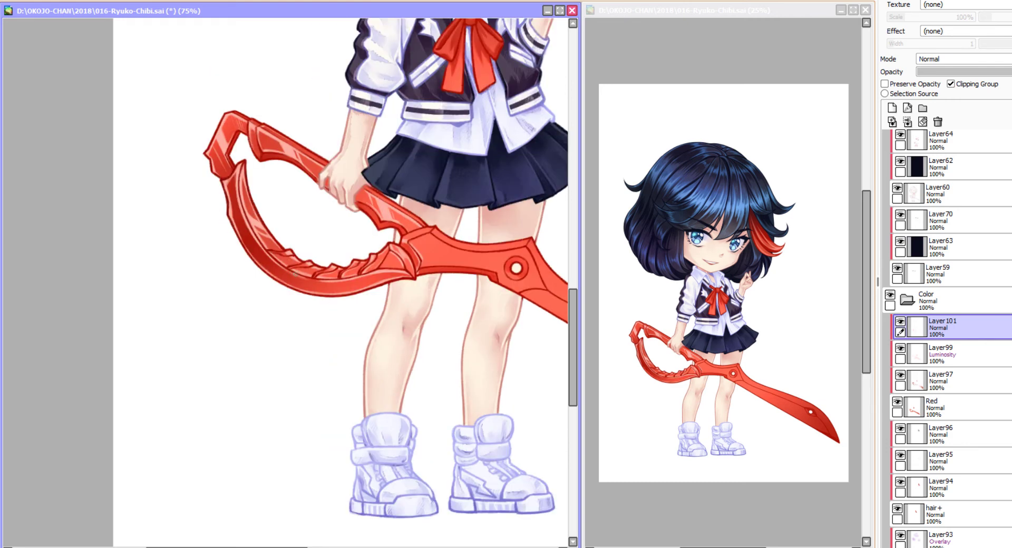
pyautogui.hscroll(1, 355, 276)
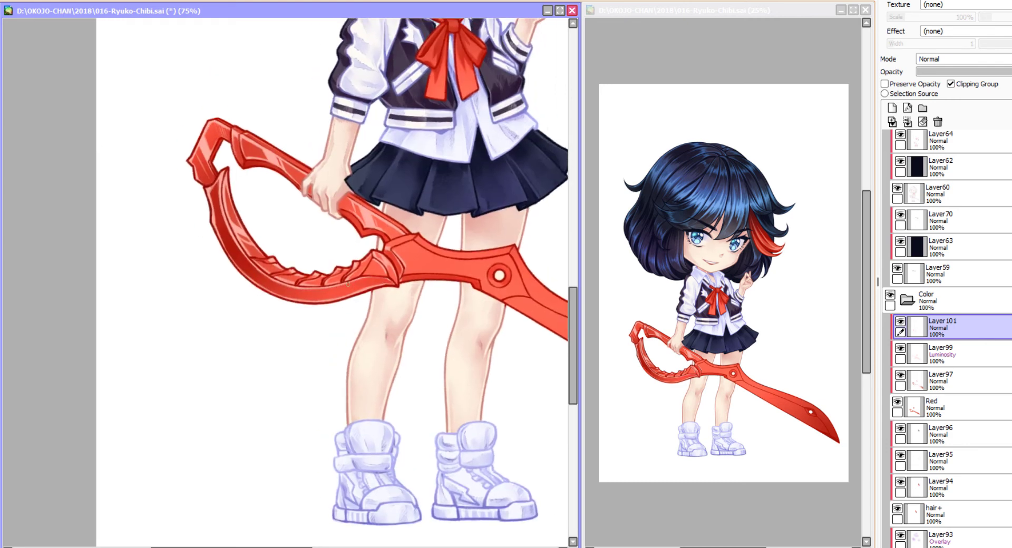
pyautogui.scroll(2, 355, 277)
pyautogui.hscroll(-2, 354, 277)
pyautogui.hscroll(4, 327, 322)
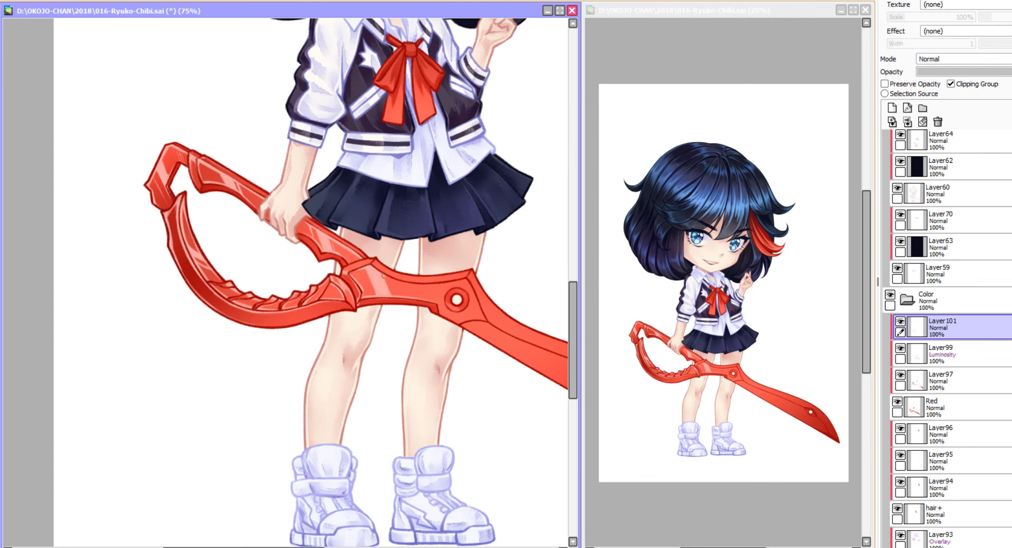
# Paint pale reflections and edge highlights on the base of the scissor blade next to the pivot hole.
pyautogui.scroll(-1, 368, 279)
pyautogui.hscroll(2, 378, 259)
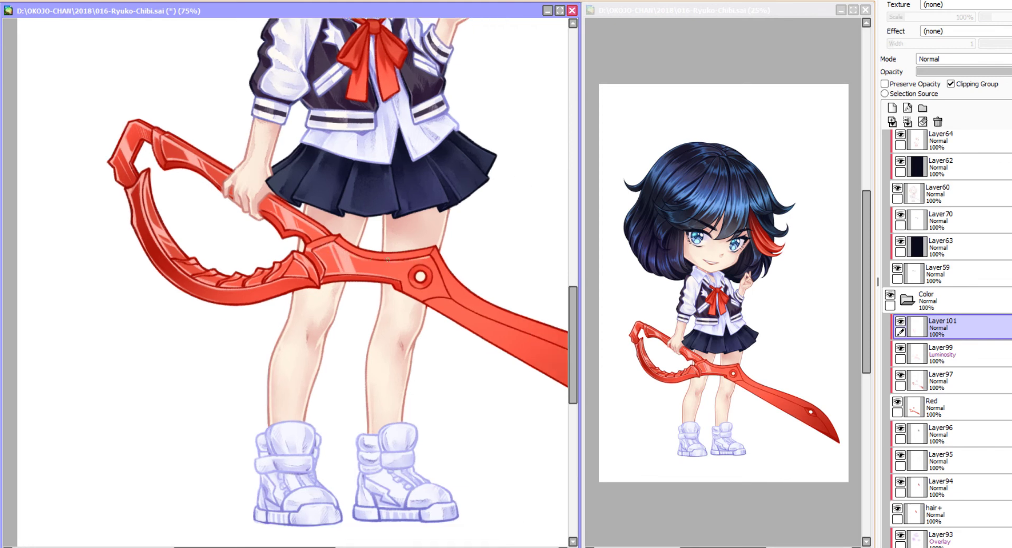
pyautogui.moveTo(429, 258); pyautogui.dragTo(431, 259)
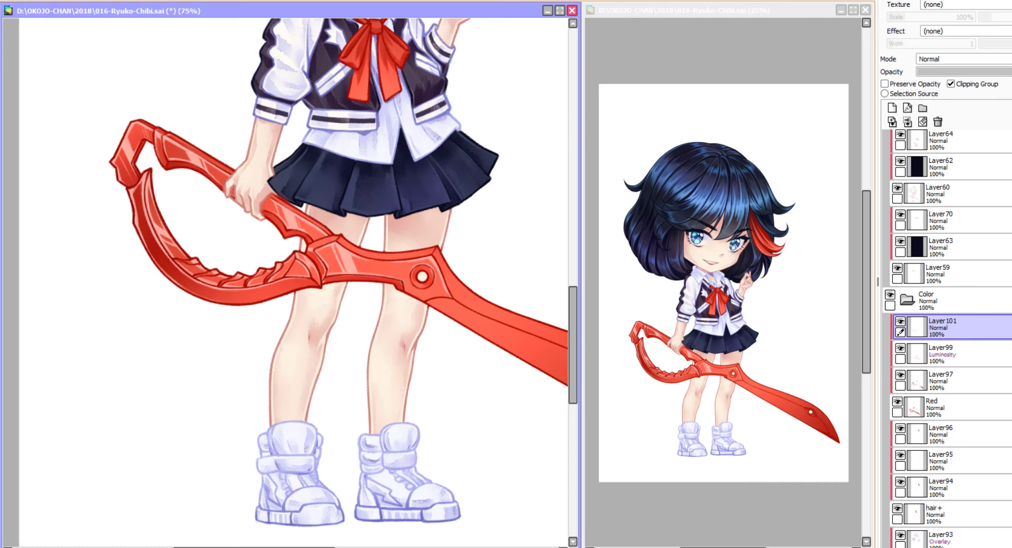
# Set the scissor's new highlight layer to Luminosity mode and lower its opacity to 47%.
pyautogui.moveTo(391, 297); pyautogui.dragTo(330, 264)
pyautogui.click(939, 59)
pyautogui.click(943, 106)
pyautogui.click(998, 71)
pyautogui.click(979, 72)
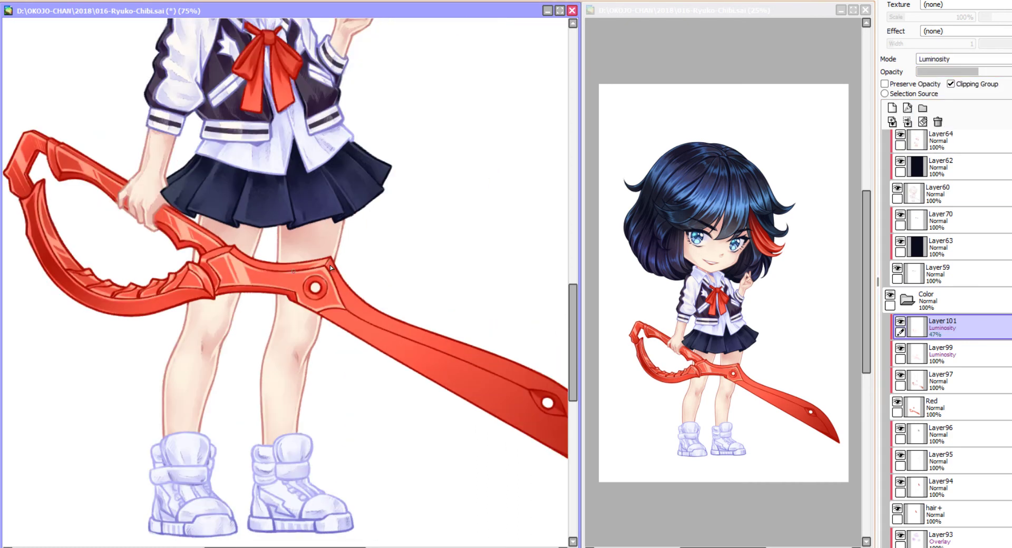
# Paint a pale highlight along the scissor blade's outer bevel from the pivot down to the tip.
pyautogui.scroll(2, 330, 264)
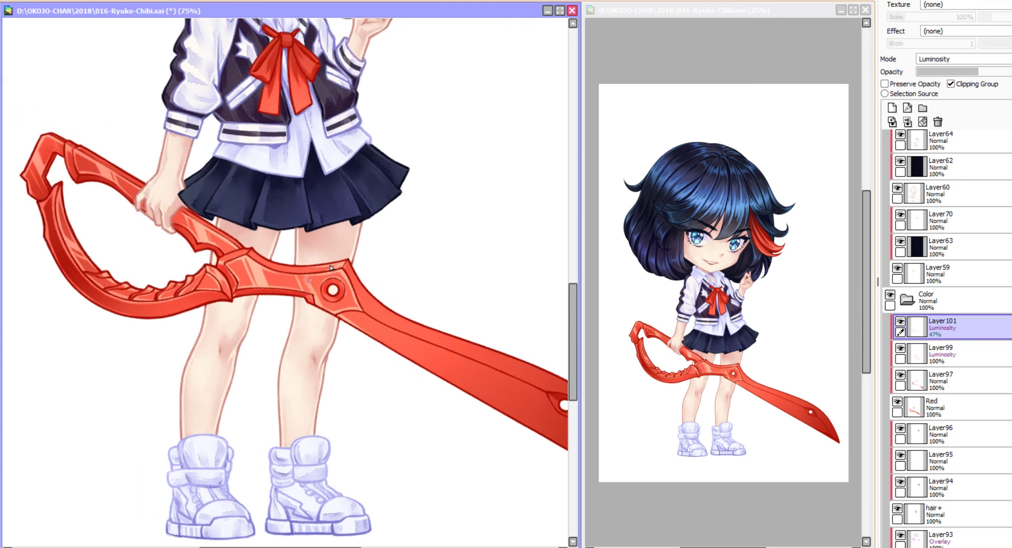
pyautogui.hscroll(3, 330, 265)
pyautogui.press('End')
pyautogui.press('End')
pyautogui.press('End')
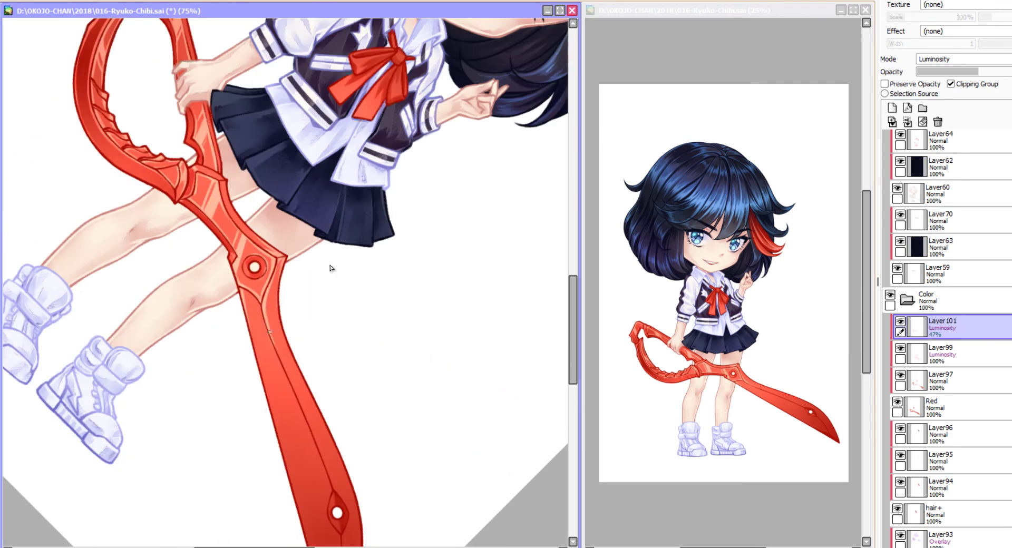
pyautogui.moveTo(303, 348); pyautogui.dragTo(317, 327)
pyautogui.moveTo(272, 160)
pyautogui.mouseDown()
pyautogui.moveTo(287, 261)
pyautogui.moveTo(352, 388)
pyautogui.mouseUp()
pyautogui.moveTo(335, 350)
pyautogui.mouseDown()
pyautogui.moveTo(346, 299)
pyautogui.moveTo(349, 372)
pyautogui.mouseUp()
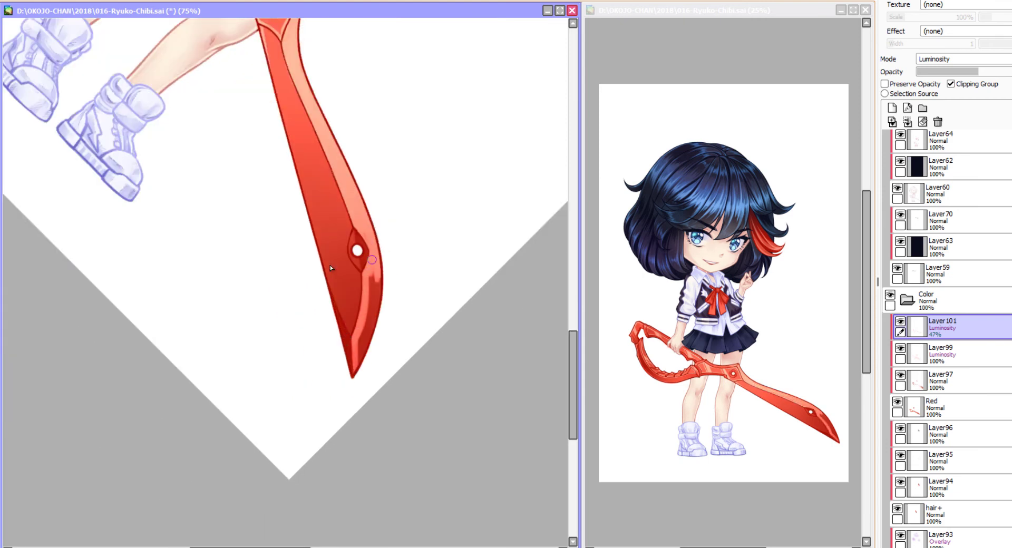
pyautogui.moveTo(376, 275); pyautogui.dragTo(354, 371)
pyautogui.scroll(5, 383, 430)
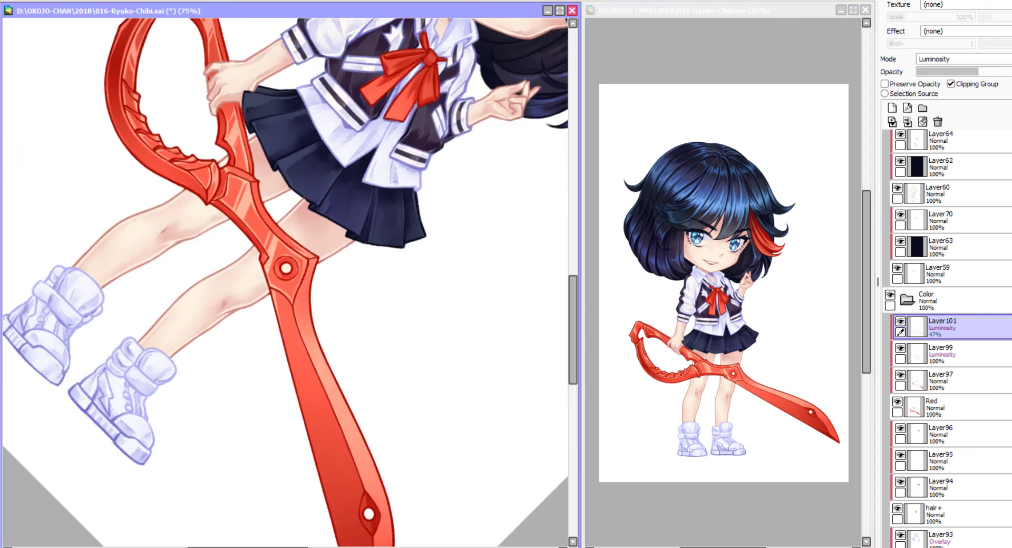
# Add light edge lines around the blade's small hole and tip, plus diagonal reflections across its darker face.
pyautogui.scroll(-5, 300, 318)
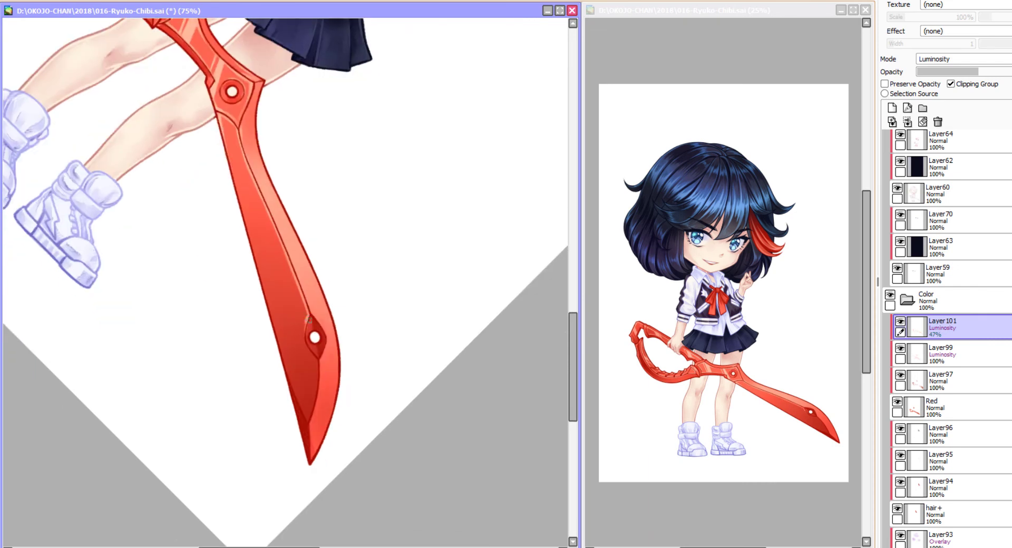
pyautogui.scroll(-3, 314, 390)
pyautogui.moveTo(303, 277)
pyautogui.mouseDown()
pyautogui.moveTo(295, 337)
pyautogui.moveTo(309, 385)
pyautogui.mouseUp()
pyautogui.scroll(3, 310, 333)
pyautogui.scroll(3, 310, 333)
pyautogui.moveTo(310, 333); pyautogui.dragTo(379, 307)
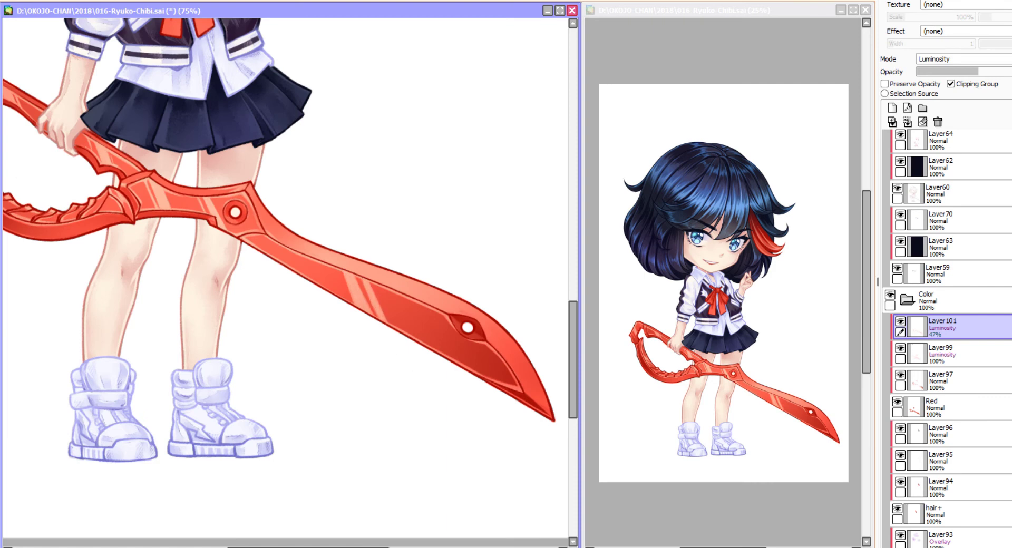
pyautogui.moveTo(456, 348)
pyautogui.mouseDown()
pyautogui.moveTo(438, 321)
pyautogui.moveTo(430, 330)
pyautogui.moveTo(453, 312)
pyautogui.moveTo(468, 346)
pyautogui.moveTo(453, 325)
pyautogui.mouseUp()
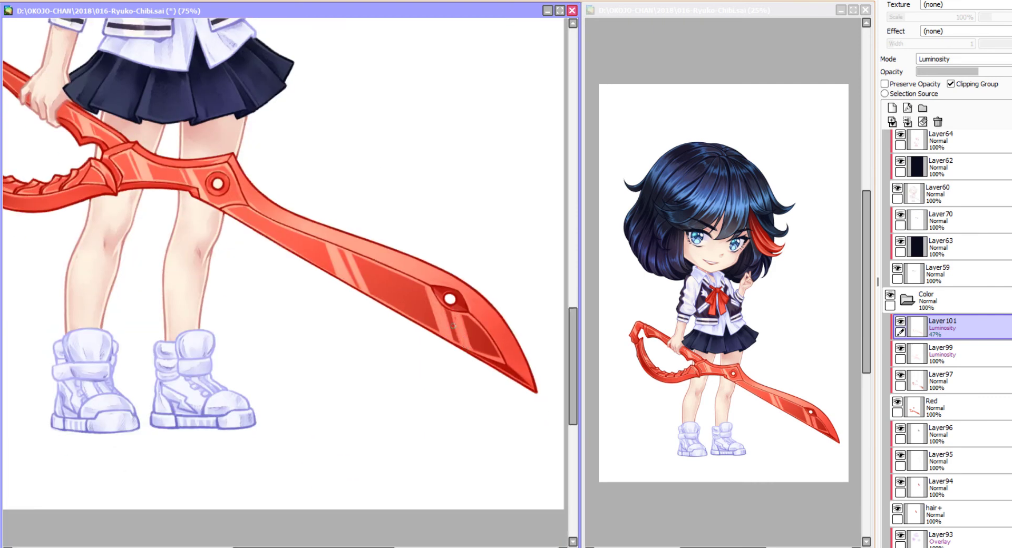
pyautogui.moveTo(494, 356); pyautogui.dragTo(416, 381)
# Raise the Luminosity highlight layer's opacity to 82%.
pyautogui.hotkey('ctrl', '-')
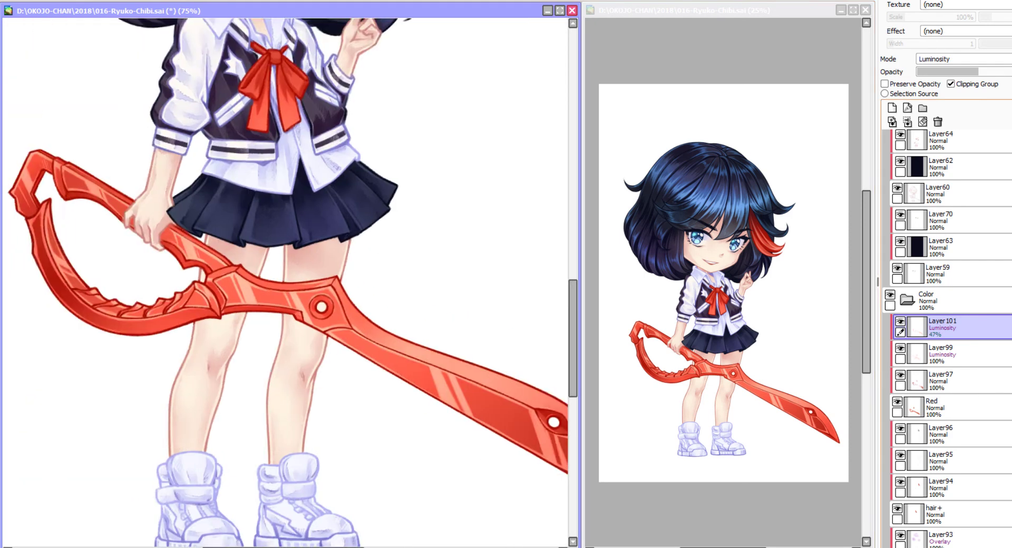
pyautogui.hotkey('ctrl', '-')
pyautogui.hotkey('ctrl', 'u')
pyautogui.press('Tab')
pyautogui.press('Tab')
pyautogui.press('Escape')
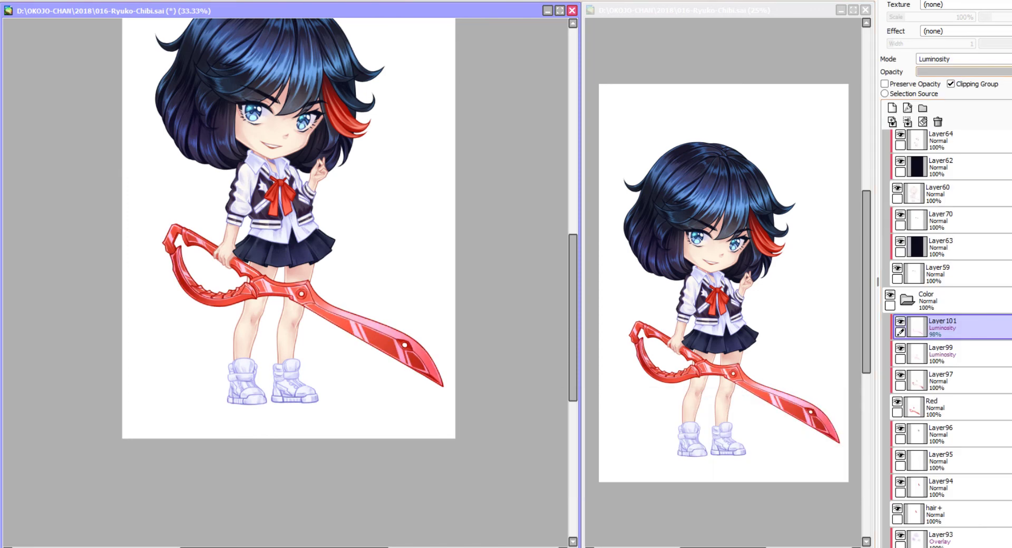
pyautogui.hotkey('ctrl', 'u')
pyautogui.press('Escape')
pyautogui.hotkey('ctrl', '+')
pyautogui.hotkey('ctrl', '+')
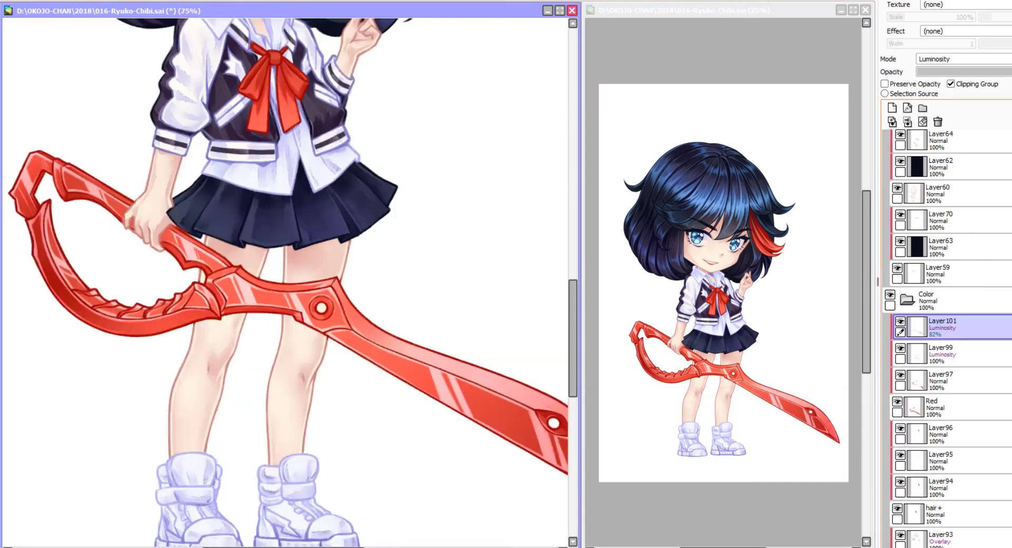
# Adjust the hue and saturation of the scissor highlights and use Luminosity mode at 100% opacity.
pyautogui.hotkey('ctrl', 'u')
pyautogui.moveTo(718, 468); pyautogui.dragTo(668, 468)
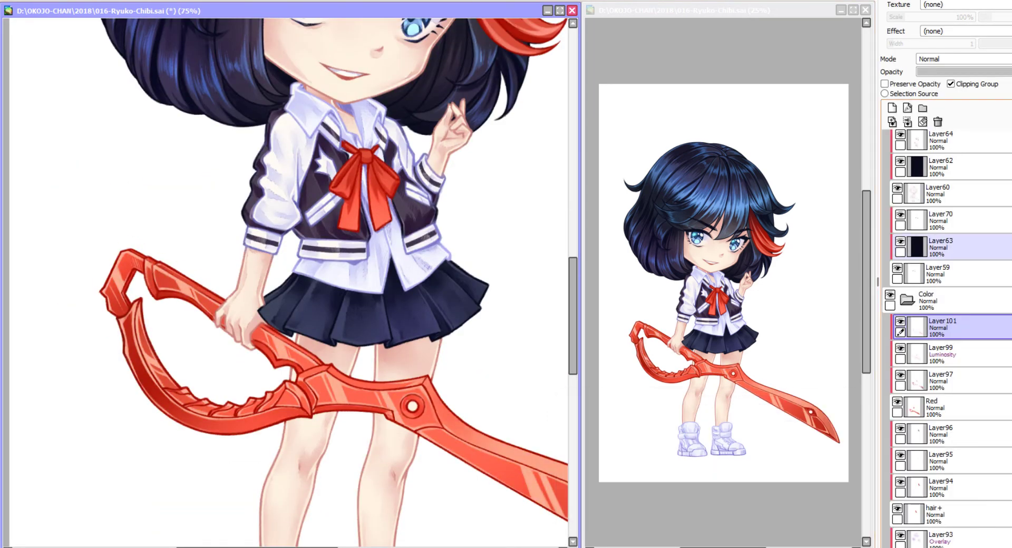
pyautogui.press('Escape')
pyautogui.hotkey('ctrl', 'u')
pyautogui.press('Escape')
pyautogui.moveTo(318, 373); pyautogui.dragTo(233, 348)
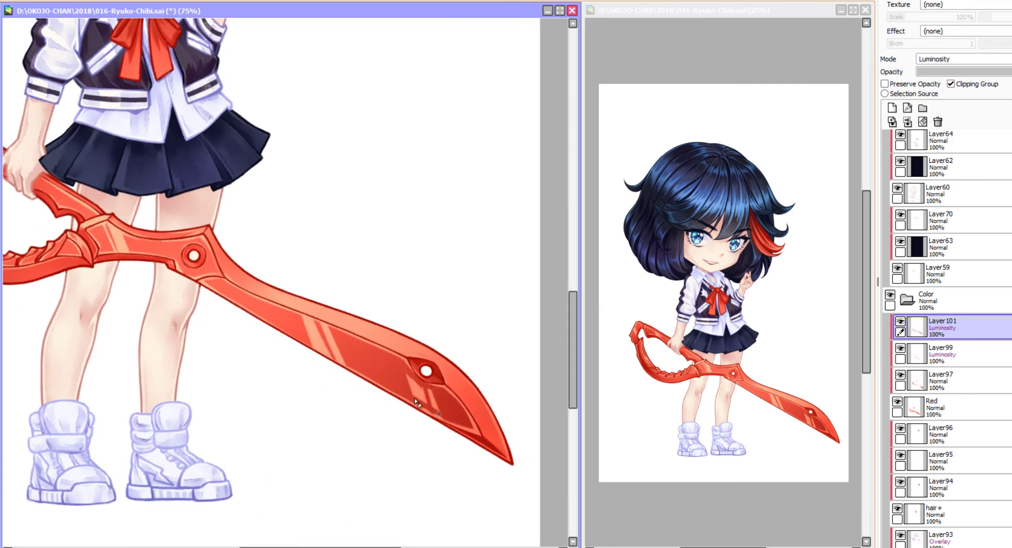
# Paint thin pale edge highlights along the blade's lower edge near the tip and along its inner ridge.
pyautogui.moveTo(427, 401); pyautogui.dragTo(482, 438)
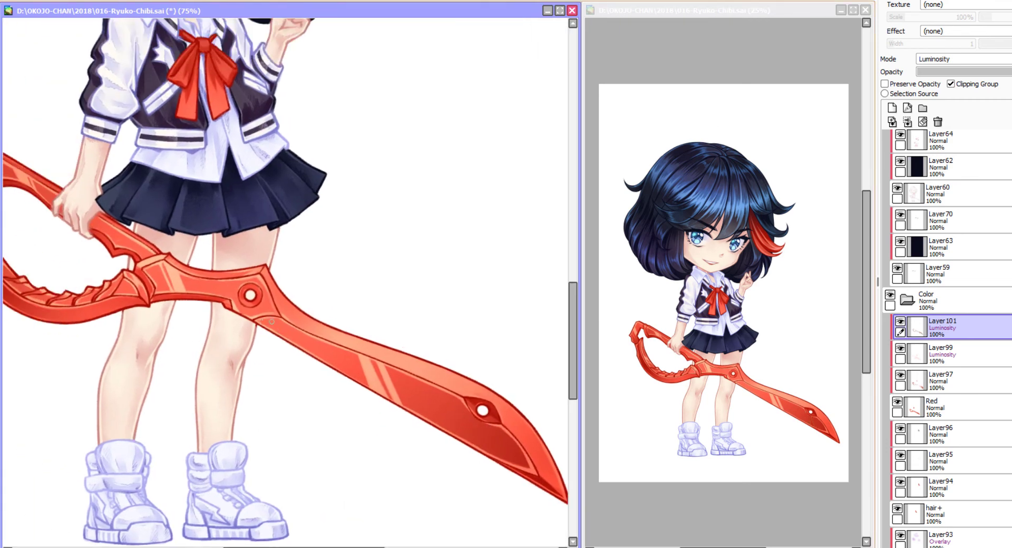
pyautogui.scroll(-2, 272, 322)
pyautogui.moveTo(327, 345); pyautogui.dragTo(347, 362)
pyautogui.scroll(-2, 316, 335)
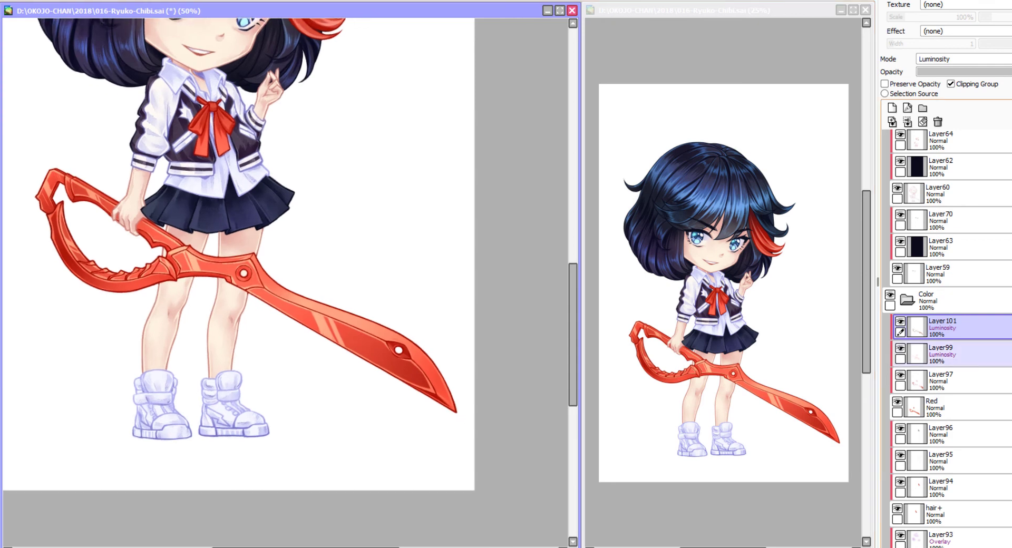
# Add a clipped Overlay layer above the highlights and airbrush a warm glow over the scissor blade.
pyautogui.click(892, 122)
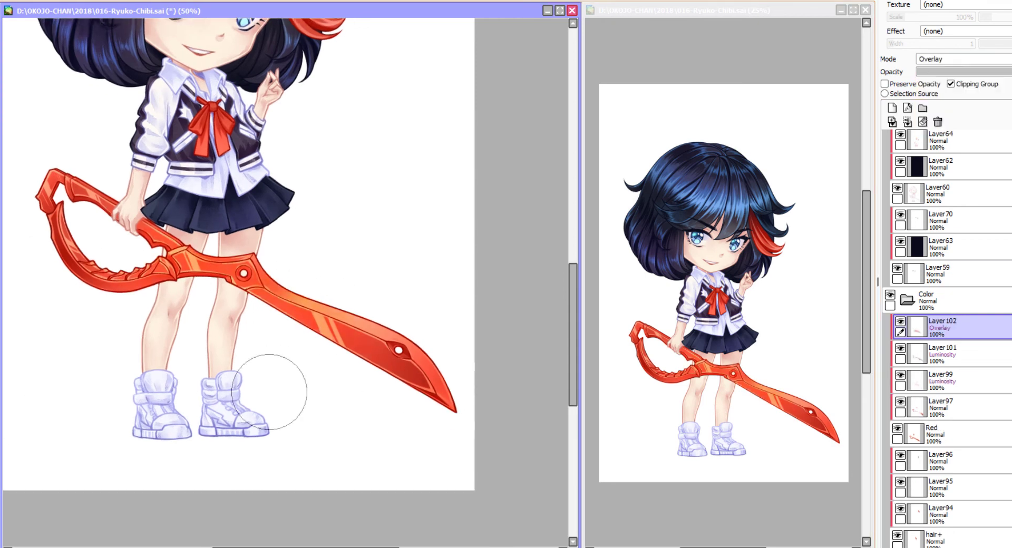
pyautogui.moveTo(405, 337); pyautogui.dragTo(452, 404)
pyautogui.moveTo(88, 469); pyautogui.dragTo(86, 473)
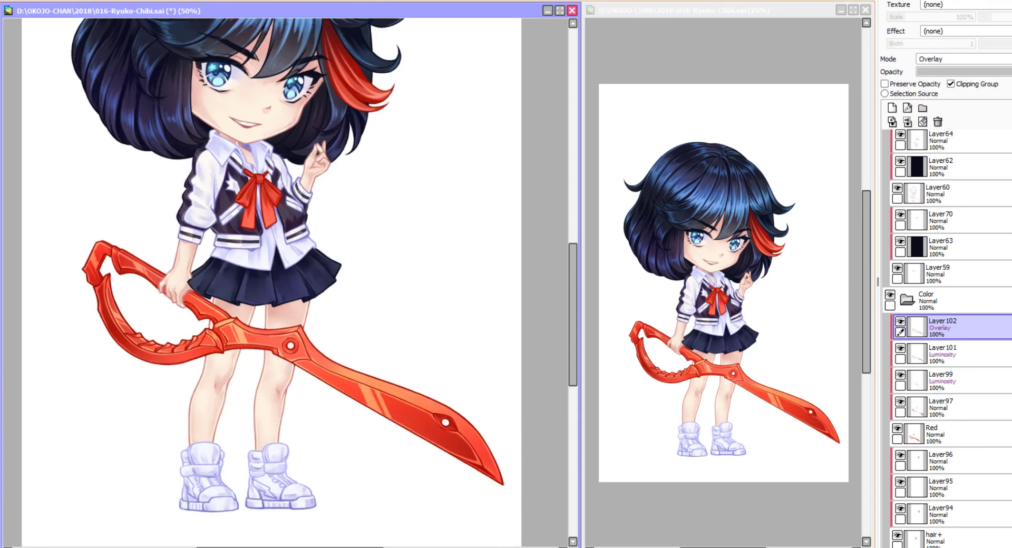
# Shift the hue and saturation of the scissor's glow and highlights towards a purer red.
pyautogui.scroll(-1, 943, 300)
pyautogui.click(941, 348)
pyautogui.hotkey('ctrl', 'u')
pyautogui.click(746, 491)
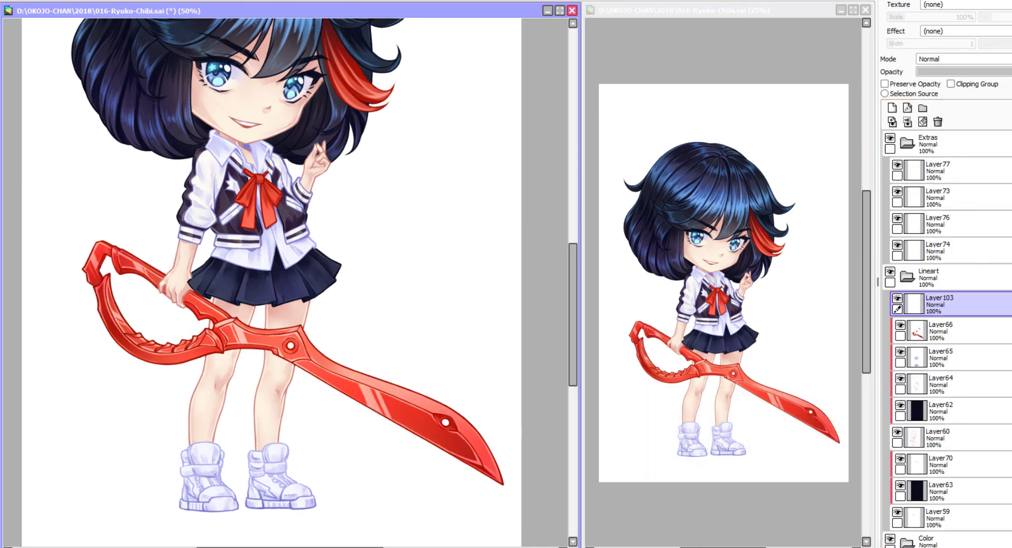
# Clip the new layer at the top of the Lineart group and airbrush colour over the scissor's outlines.
pyautogui.click(951, 83)
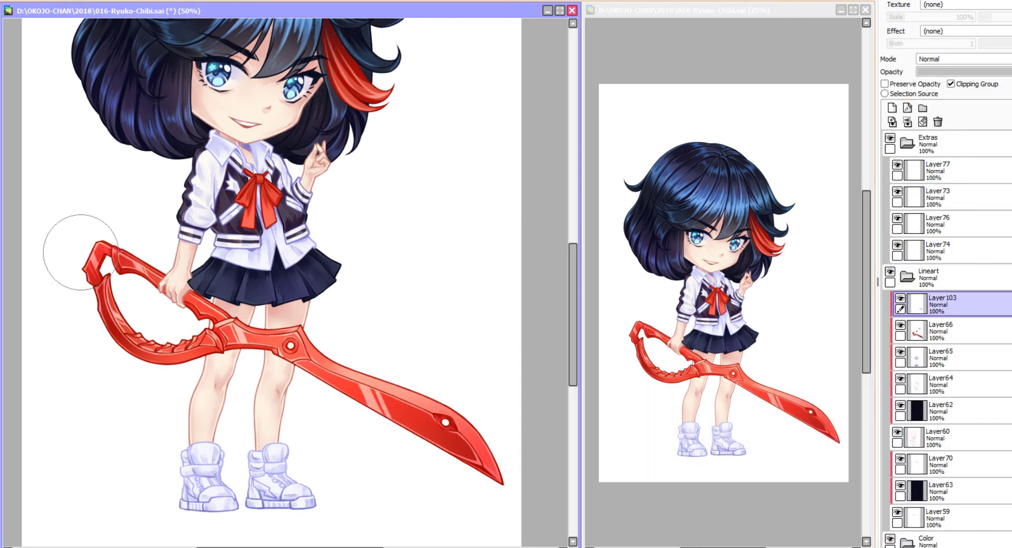
pyautogui.scroll(-5, 944, 337)
pyautogui.hotkey('ctrl', '+')
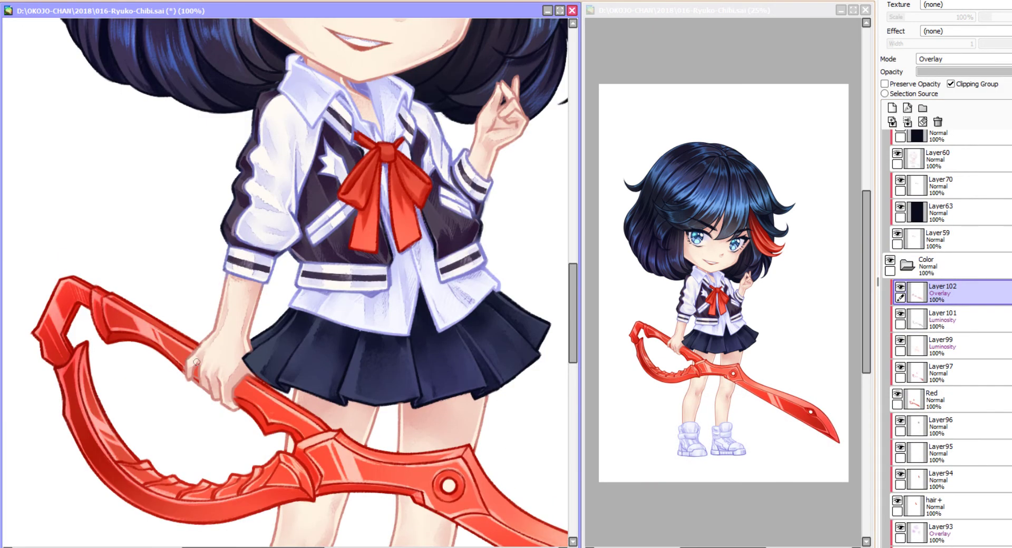
# Add a clipped Normal layer above the scissor's Overlay layer and touch up the area around the blade's small hole.
pyautogui.click(941, 373)
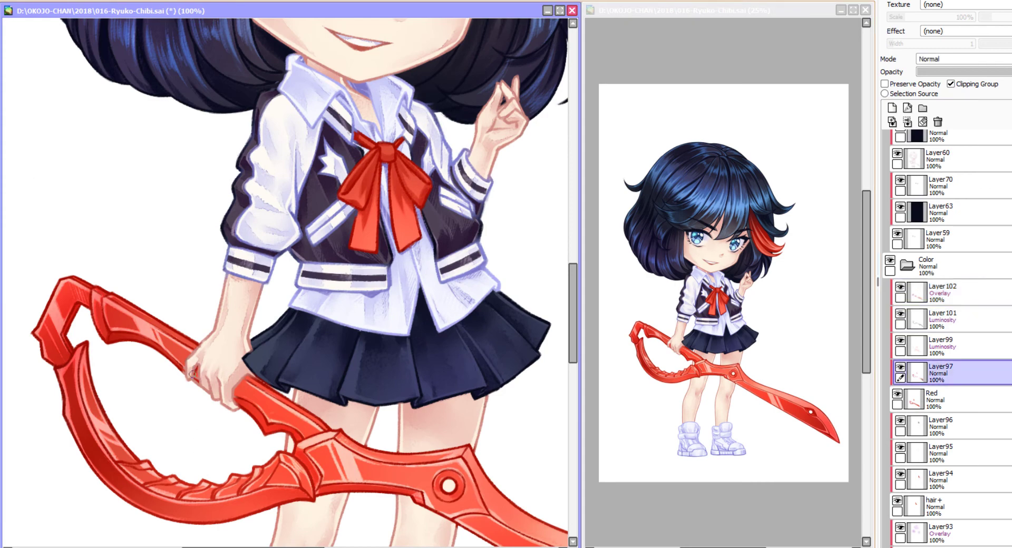
pyautogui.hotkey('ctrl', '-')
pyautogui.moveTo(191, 374)
pyautogui.mouseDown()
pyautogui.moveTo(194, 273)
pyautogui.moveTo(182, 284)
pyautogui.mouseUp()
pyautogui.hotkey('ctrl', 'shift', 'n')
pyautogui.moveTo(378, 406); pyautogui.dragTo(277, 313)
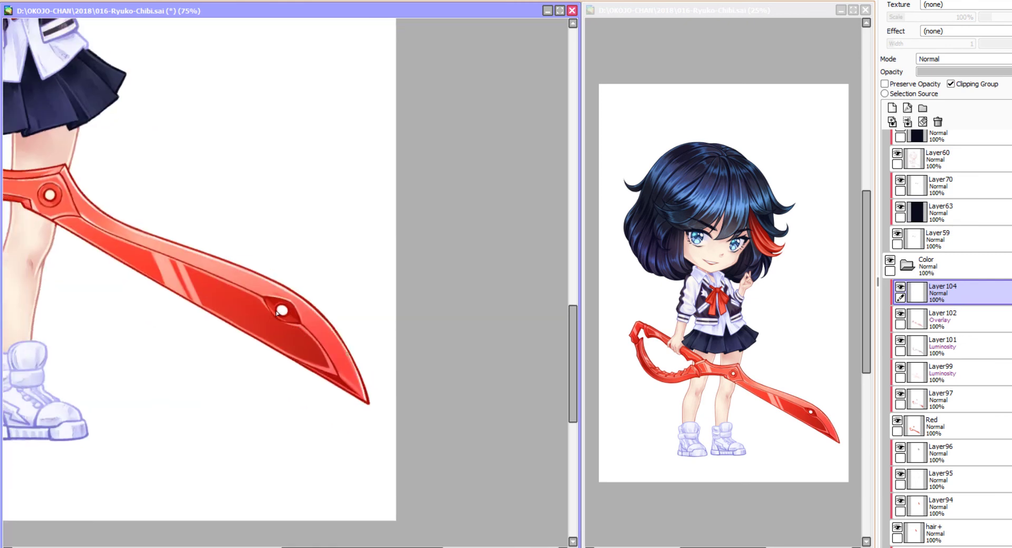
# On the topmost Extras layer, paint crisp bright highlights along the blade's edges and the bevel beside the pivot.
pyautogui.scroll(-2, 280, 315)
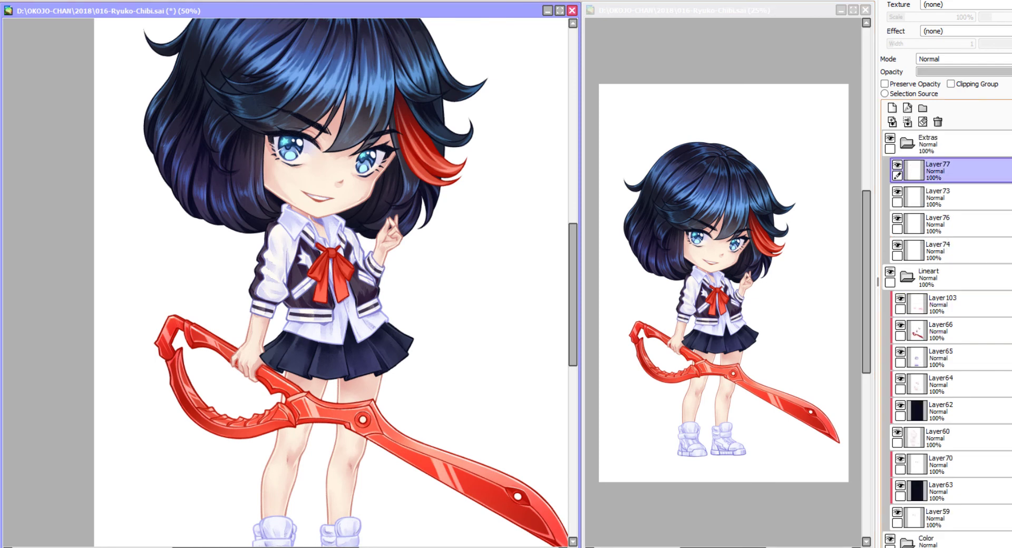
pyautogui.scroll(2, 285, 264)
pyautogui.moveTo(285, 264); pyautogui.dragTo(204, 35)
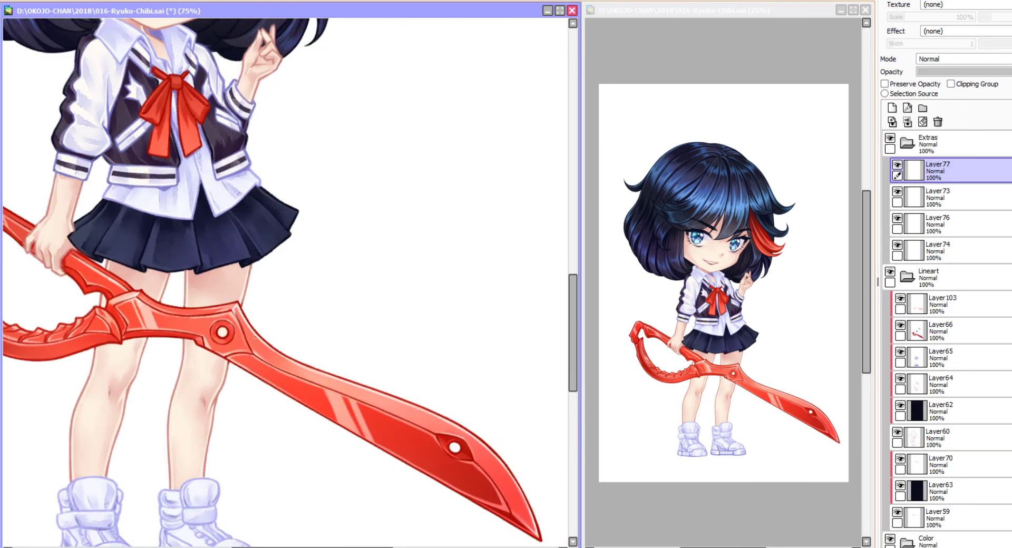
pyautogui.moveTo(255, 337); pyautogui.dragTo(114, 203)
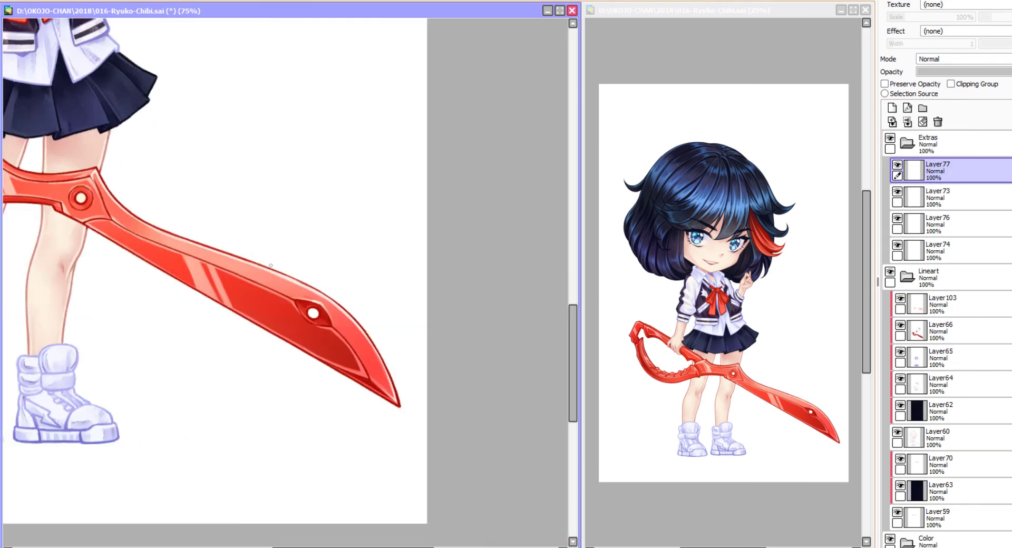
pyautogui.moveTo(406, 429); pyautogui.dragTo(262, 323)
pyautogui.moveTo(241, 290); pyautogui.dragTo(277, 345)
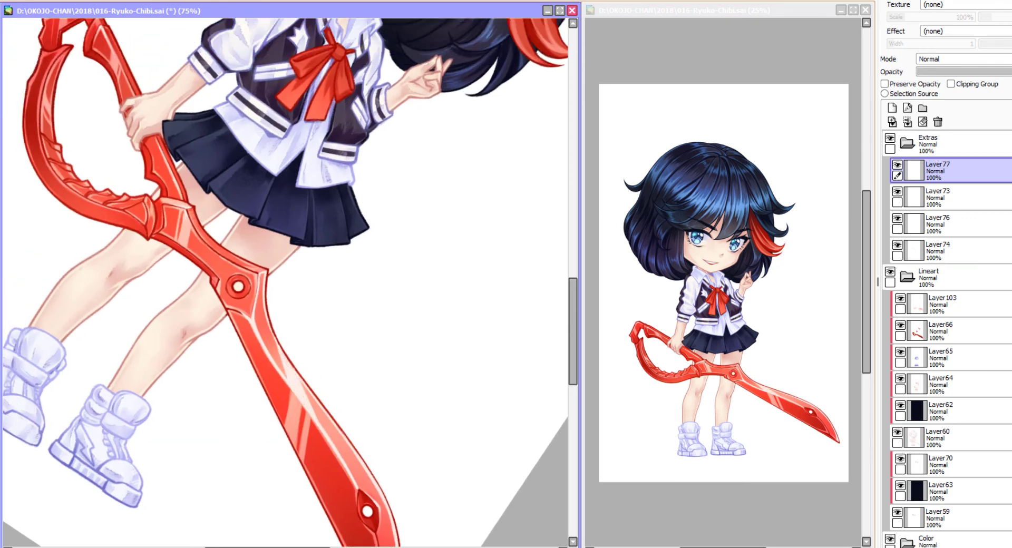
# Paint bright reflections on the blade's curved bevel beside the small hole and down to the tip.
pyautogui.moveTo(311, 401); pyautogui.dragTo(296, 365)
pyautogui.moveTo(342, 451); pyautogui.dragTo(328, 355)
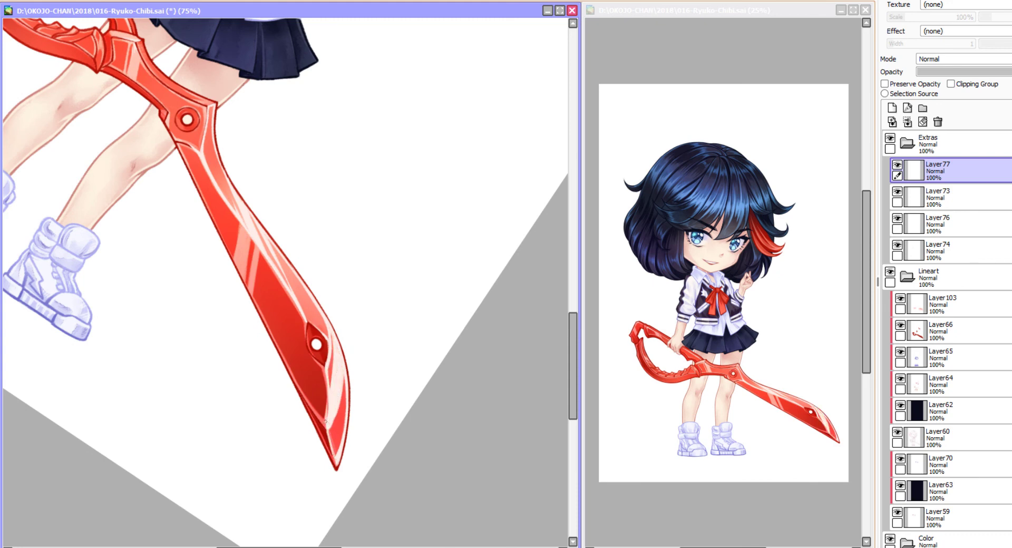
pyautogui.moveTo(343, 371); pyautogui.dragTo(346, 339)
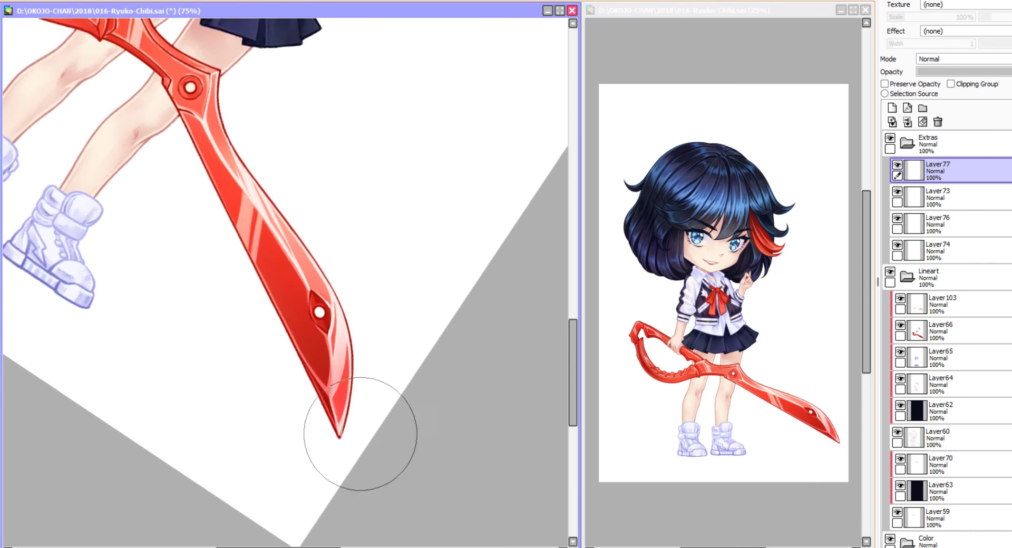
# Add bright highlight accents to the scissor's grip and joints and to the upper bevel of the blade.
pyautogui.press('Home')
pyautogui.moveTo(81, 296); pyautogui.dragTo(435, 356)
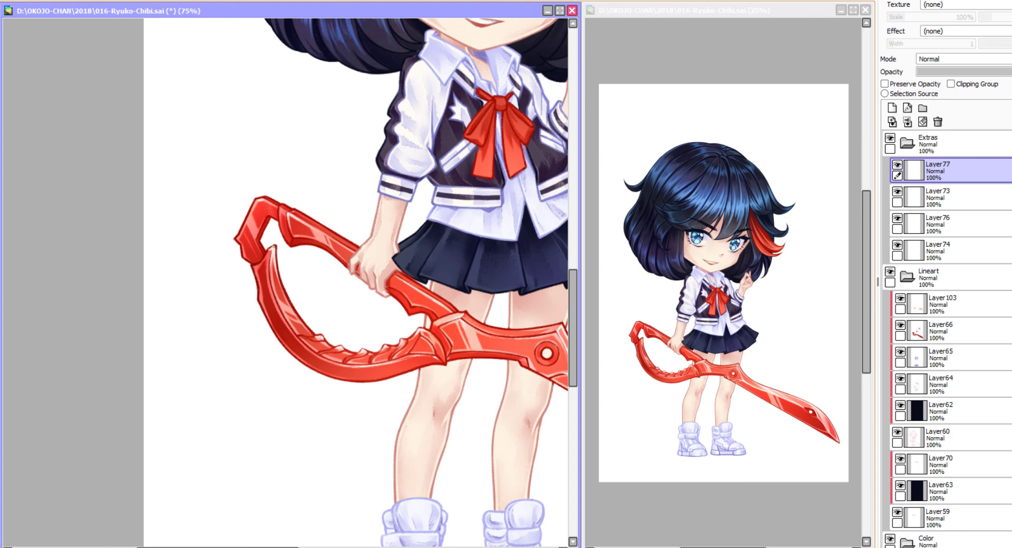
pyautogui.moveTo(316, 263); pyautogui.dragTo(106, 158)
pyautogui.moveTo(317, 265); pyautogui.dragTo(237, 303)
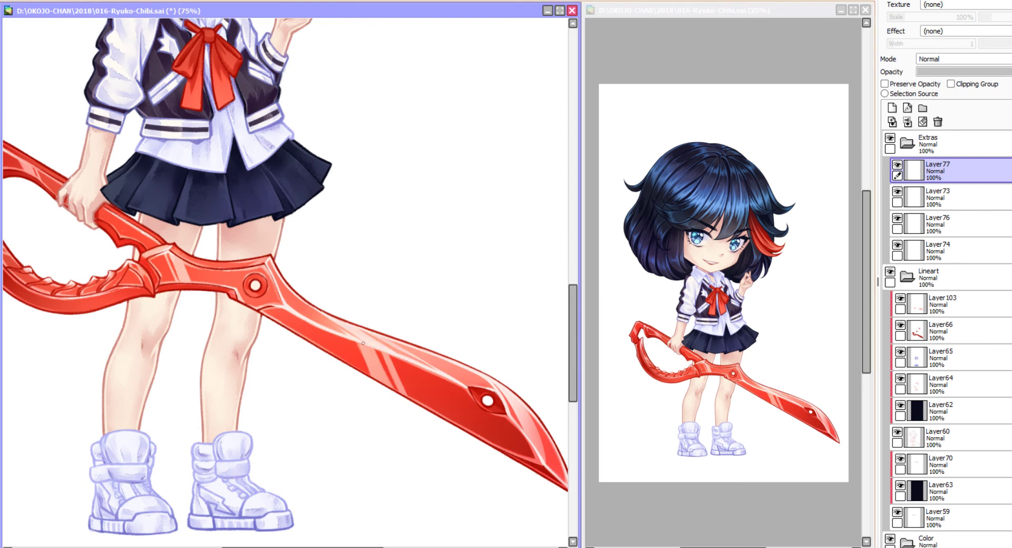
# Airbrush lighter colour over the blade's outlines on the clipped layer at the top of the Lineart group.
pyautogui.scroll(-4, 284, 285)
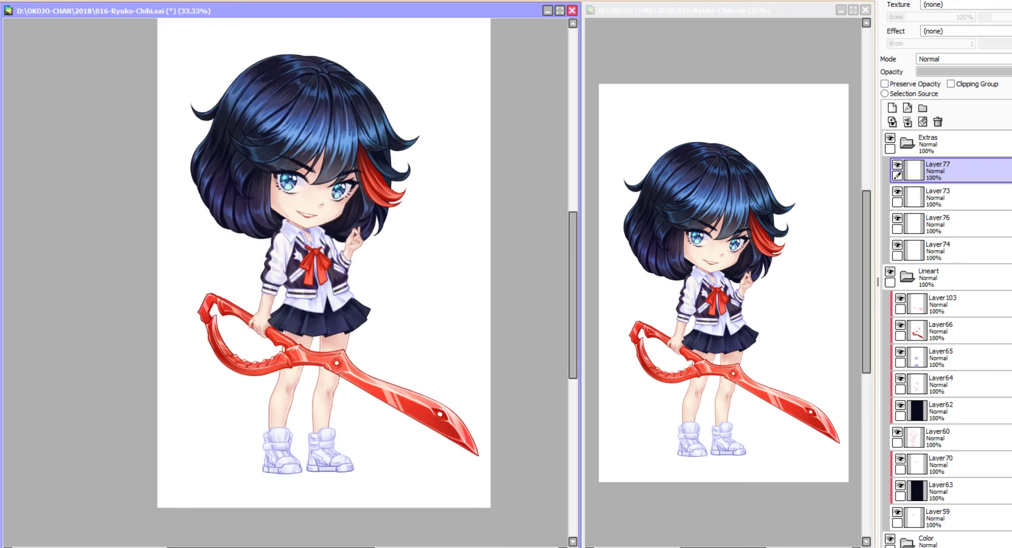
pyautogui.moveTo(264, 263); pyautogui.dragTo(174, 264)
pyautogui.scroll(-6, 947, 337)
pyautogui.click(949, 282)
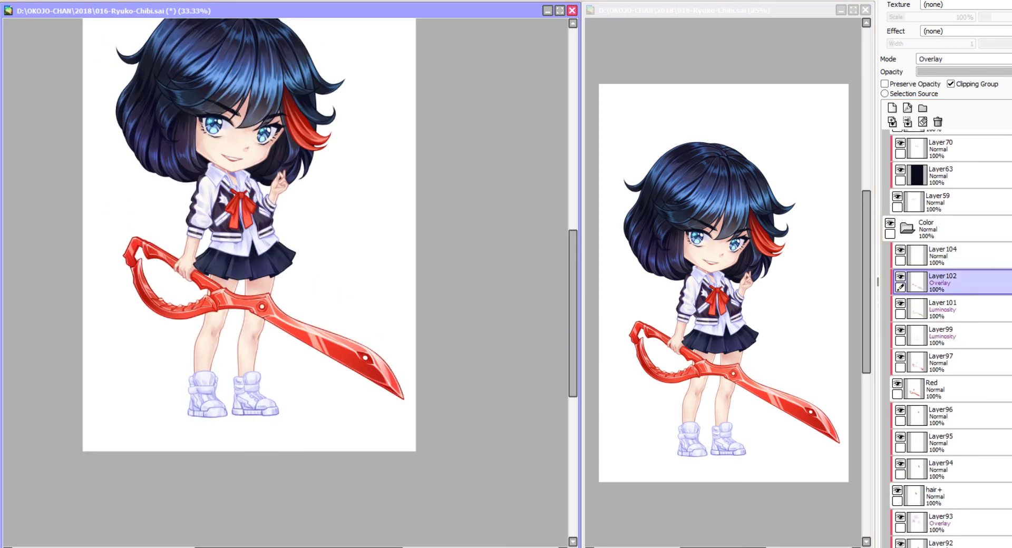
pyautogui.keyDown('ctrl'); pyautogui.keyDown('shift'); pyautogui.click(369, 364); pyautogui.keyUp('shift'); pyautogui.keyUp('ctrl')
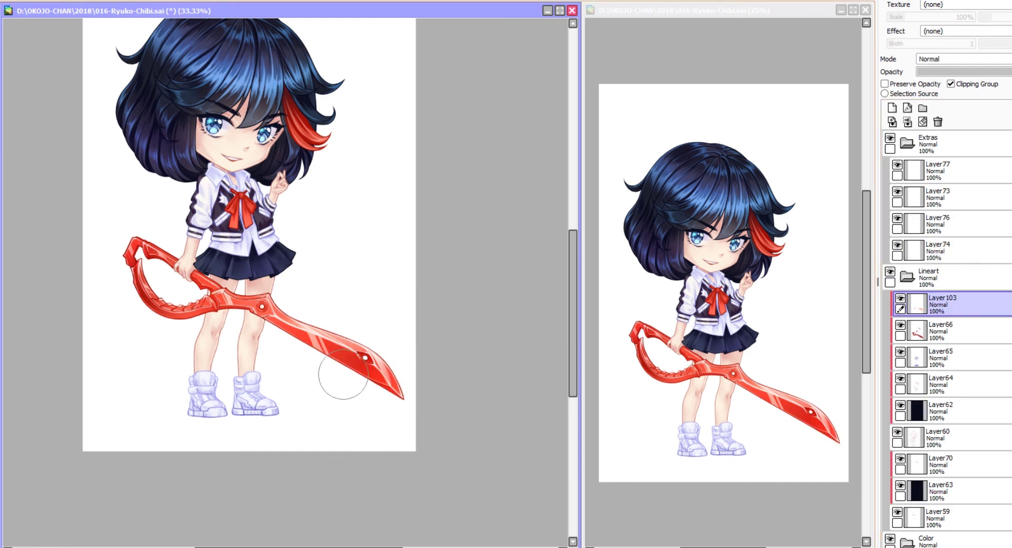
pyautogui.moveTo(220, 298); pyautogui.dragTo(259, 392)
pyautogui.keyDown('ctrl'); pyautogui.keyDown('shift'); pyautogui.click(259, 392); pyautogui.keyUp('shift'); pyautogui.keyUp('ctrl')
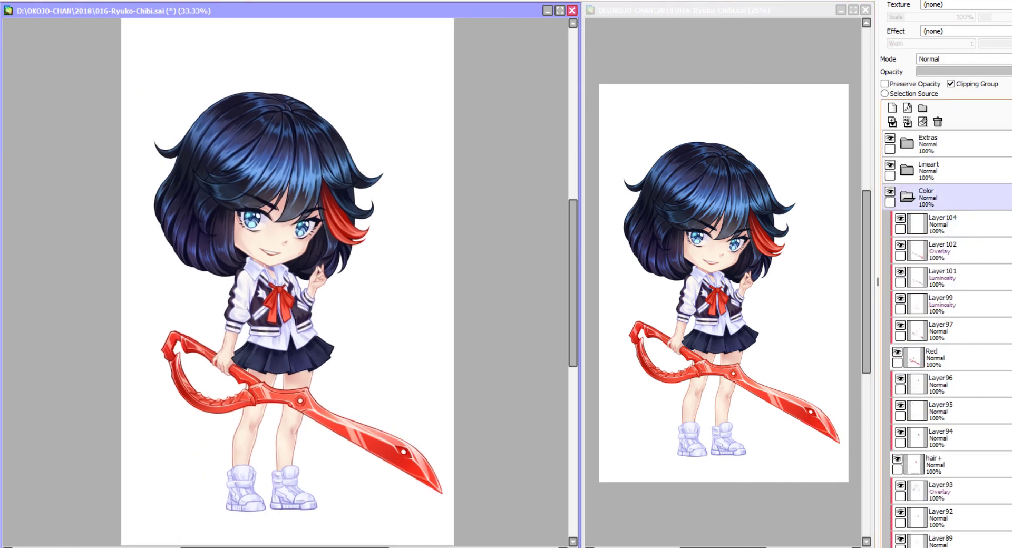
# On a new layer in the Sketch folder, set to 40% opacity, sketch a lavender sparkle quarter above the hair and add its mirrored copy.
pyautogui.click(892, 108)
pyautogui.moveTo(949, 71); pyautogui.dragTo(970, 71)
pyautogui.moveTo(169, 60); pyautogui.dragTo(182, 224)
pyautogui.moveTo(194, 200); pyautogui.dragTo(173, 234)
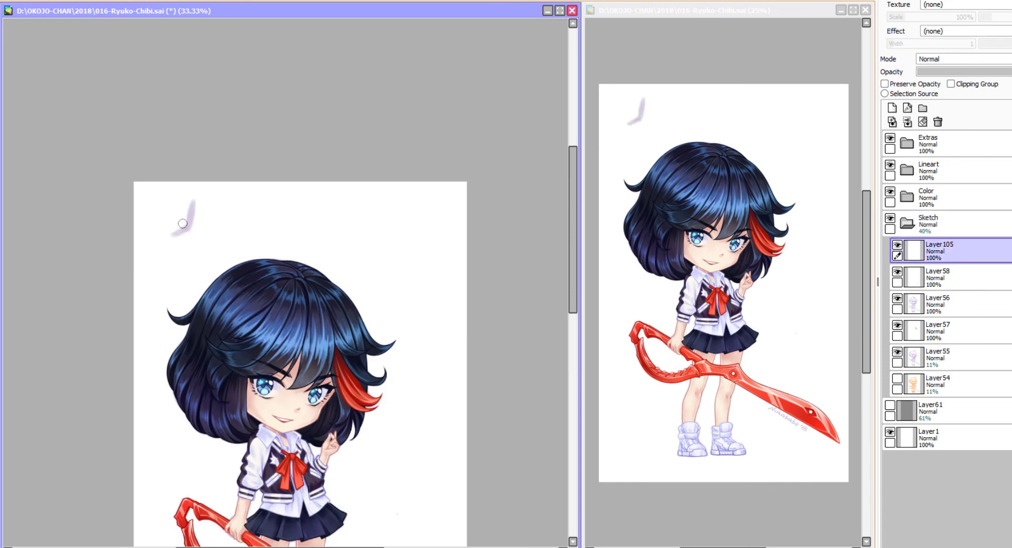
pyautogui.hotkey('ctrl', 'c')
pyautogui.hotkey('ctrl', 'v')
pyautogui.press('Return')
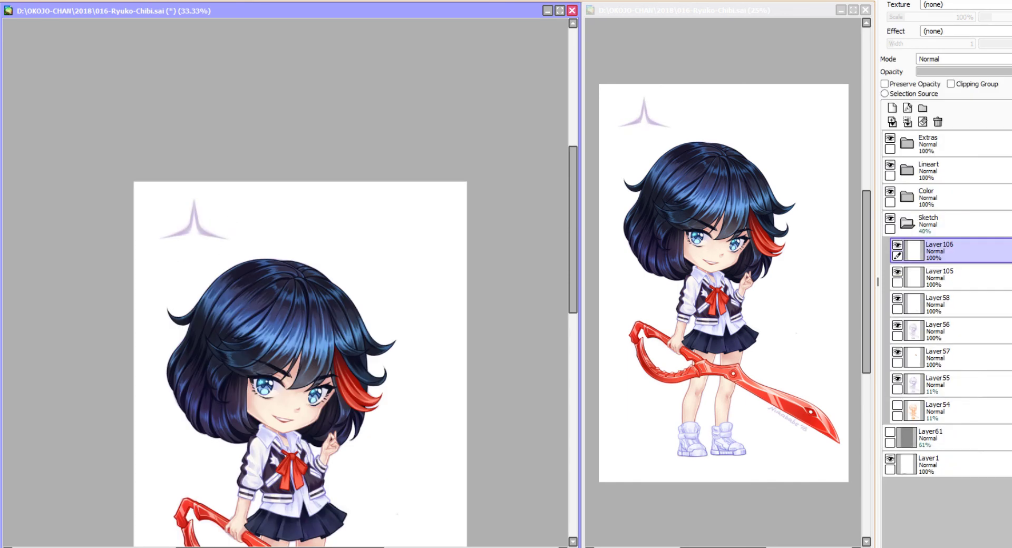
# Duplicate the sparkle's upper half and flip the copy vertically beneath it to complete the four-pointed star.
pyautogui.hotkey('ctrl', 't')
pyautogui.press('Return')
pyautogui.hotkey('ctrl', 'a')
pyautogui.hotkey('ctrl', 'c')
pyautogui.hotkey('ctrl', 'v')
pyautogui.press('Return')
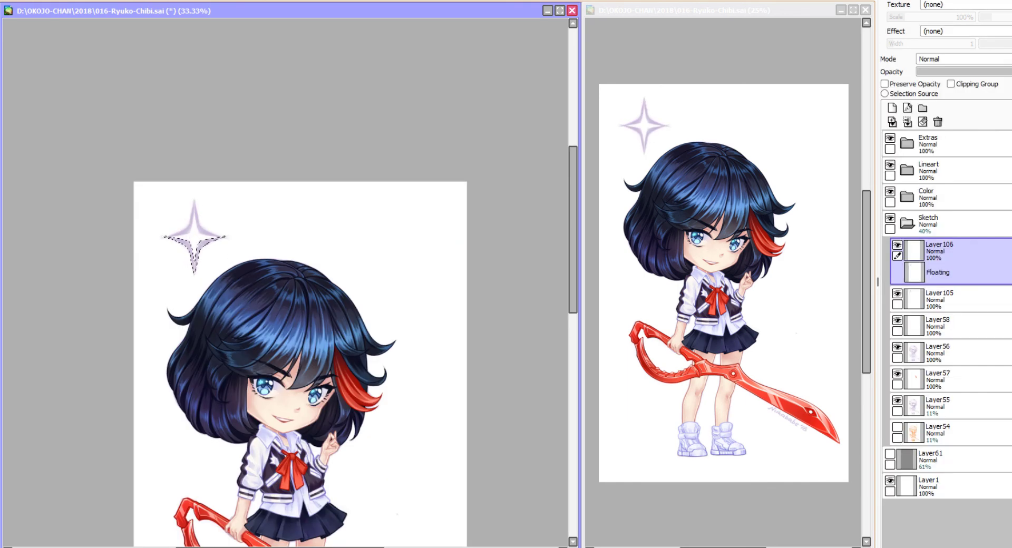
pyautogui.scroll(-5, 290, 285)
pyautogui.scroll(1, 289, 284)
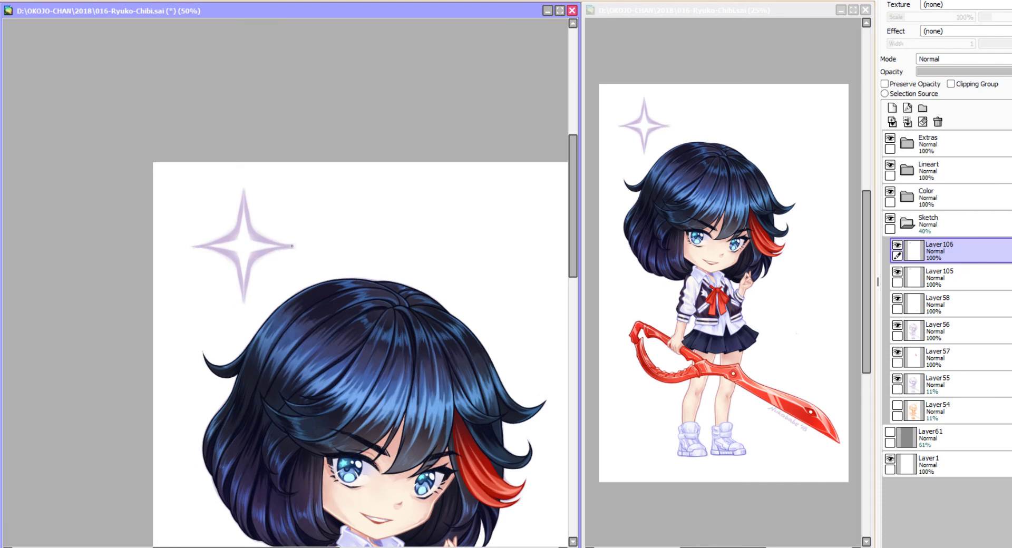
# Paste a copy of the sparkle beside the skirt and shrink the original one above the hair.
pyautogui.scroll(-4, 360, 354)
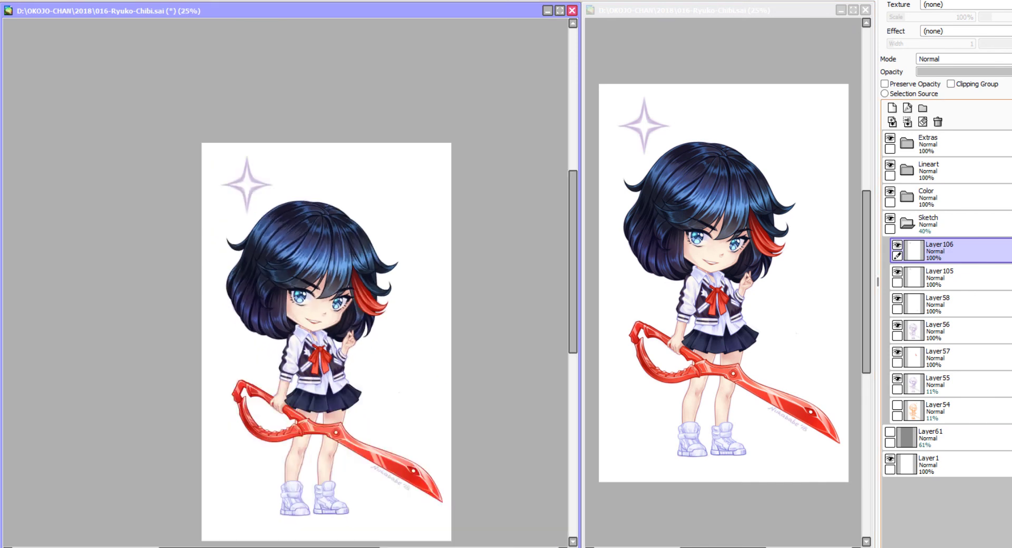
pyautogui.hotkey('ctrl', 'v')
pyautogui.moveTo(404, 231); pyautogui.dragTo(387, 363)
pyautogui.press('Return')
pyautogui.hotkey('ctrl', 't')
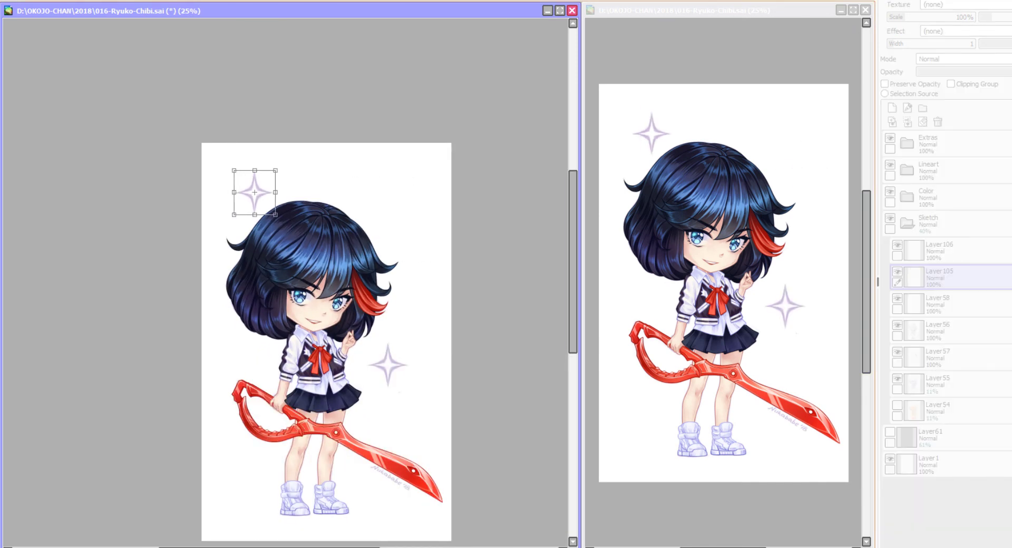
# Paste two more sparkle copies, a large one beside the red streak's side of the head and one beside the opposite sleeve.
pyautogui.hotkey('ctrl', 'v')
pyautogui.press('Return')
pyautogui.moveTo(241, 195); pyautogui.dragTo(235, 356)
pyautogui.hotkey('ctrl', 'v')
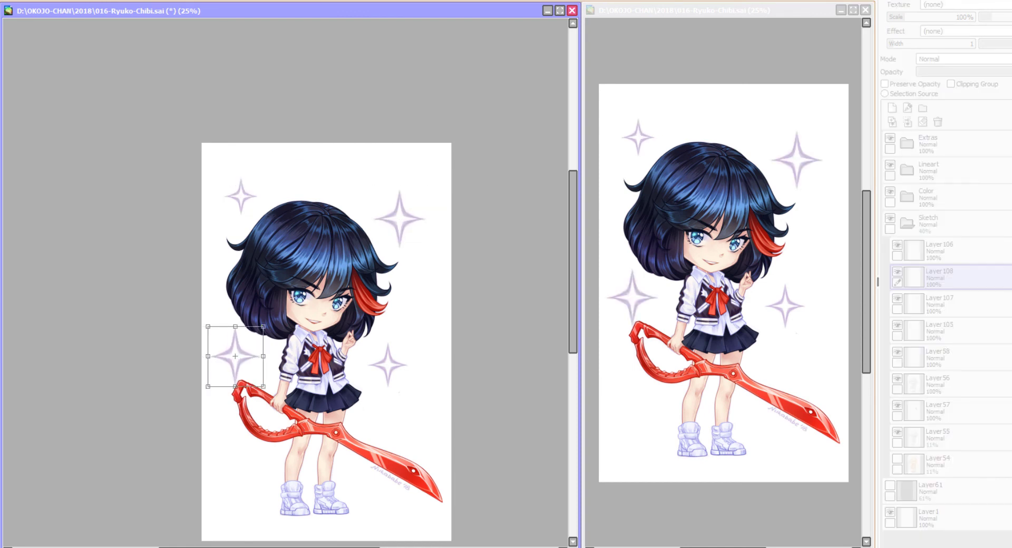
pyautogui.press('Return')
# Paste a small sparkle beside the shoes under the blade and move the skirt-side sparkle down above the blade.
pyautogui.hotkey('ctrl', 'v')
pyautogui.moveTo(241, 195); pyautogui.dragTo(371, 495)
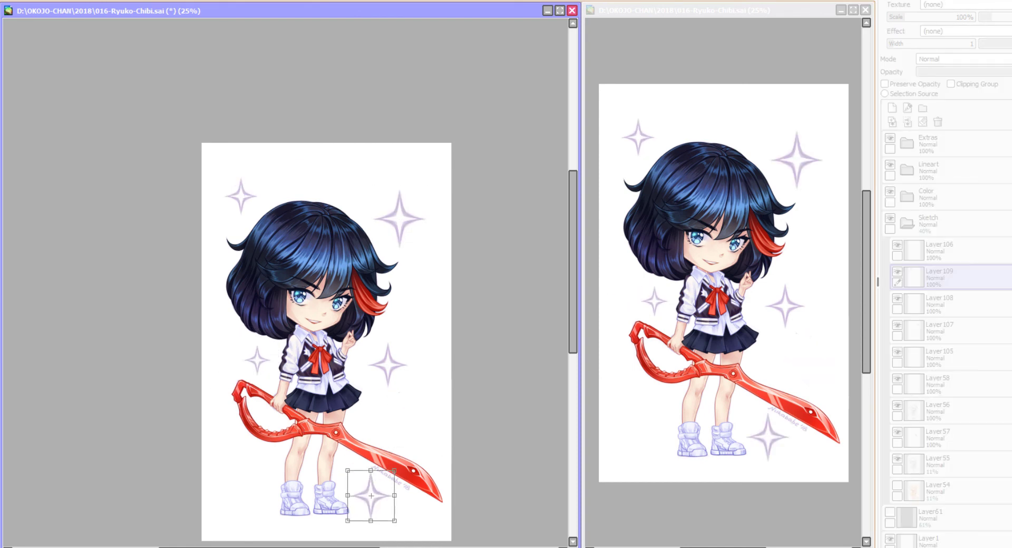
pyautogui.press('Return')
pyautogui.hotkey('ctrl', 't')
pyautogui.moveTo(387, 364); pyautogui.dragTo(411, 414)
pyautogui.press('Return')
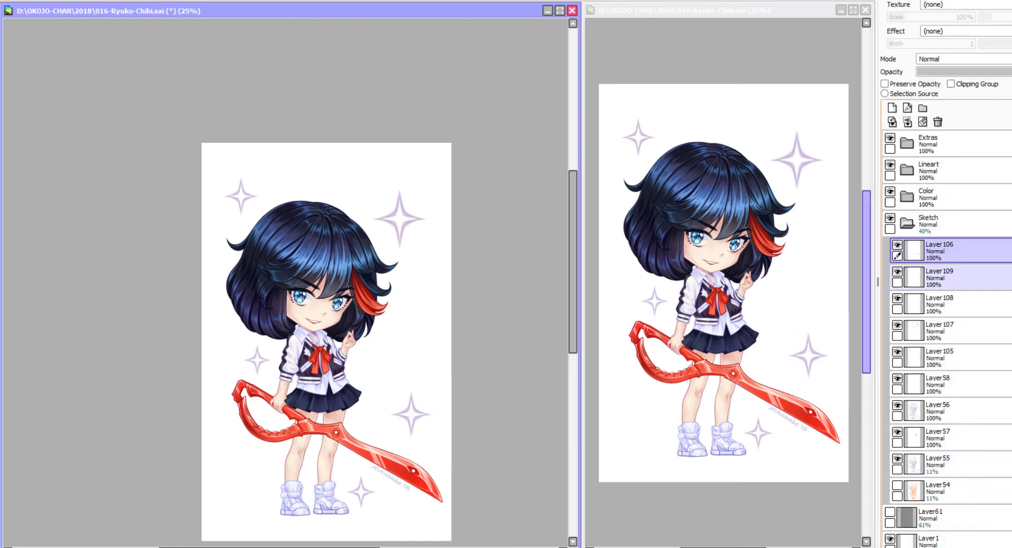
# Paste two more large sparkles, one below the scissor handle and one beneath the raised hand.
pyautogui.hotkey('ctrl', 'v')
pyautogui.moveTo(240, 196); pyautogui.dragTo(247, 481)
pyautogui.press('Return')
pyautogui.hotkey('ctrl', 'v')
pyautogui.moveTo(241, 195); pyautogui.dragTo(382, 352)
pyautogui.press('Return')
# Shrink the sparkle above the blade, and enlarge the one beside the sleeve while shifting it outward.
pyautogui.click(938, 303)
pyautogui.hotkey('ctrl', 't')
pyautogui.moveTo(407, 419); pyautogui.dragTo(414, 418)
pyautogui.press('Return')
pyautogui.click(938, 357)
pyautogui.hotkey('ctrl', 't')
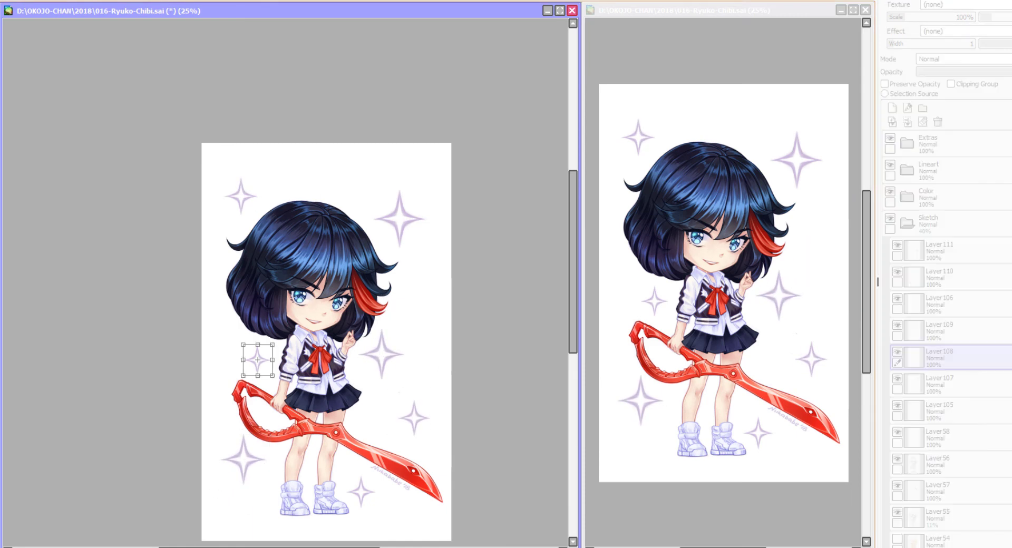
pyautogui.moveTo(232, 350); pyautogui.dragTo(230, 346)
pyautogui.press('Return')
# Shrink the sparkle below the scissor handle and move the one above the hair up and inward.
pyautogui.click(938, 276)
pyautogui.hotkey('ctrl', 't')
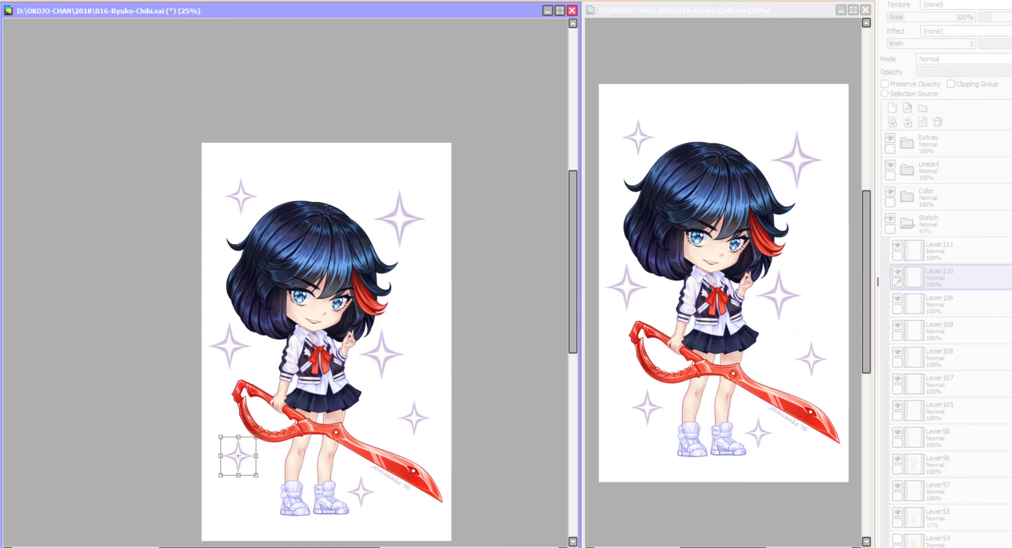
pyautogui.press('Return')
pyautogui.click(939, 410)
pyautogui.hotkey('ctrl', 't')
pyautogui.moveTo(241, 196); pyautogui.dragTo(267, 179)
pyautogui.press('Return')
# Shift the sparkles beneath the raised hand and above the blade slightly outward toward the canvas edge.
pyautogui.click(938, 250)
pyautogui.hotkey('ctrl', 't')
pyautogui.moveTo(382, 352); pyautogui.dragTo(390, 353)
pyautogui.press('Return')
pyautogui.click(939, 303)
pyautogui.moveTo(414, 418); pyautogui.dragTo(427, 422)
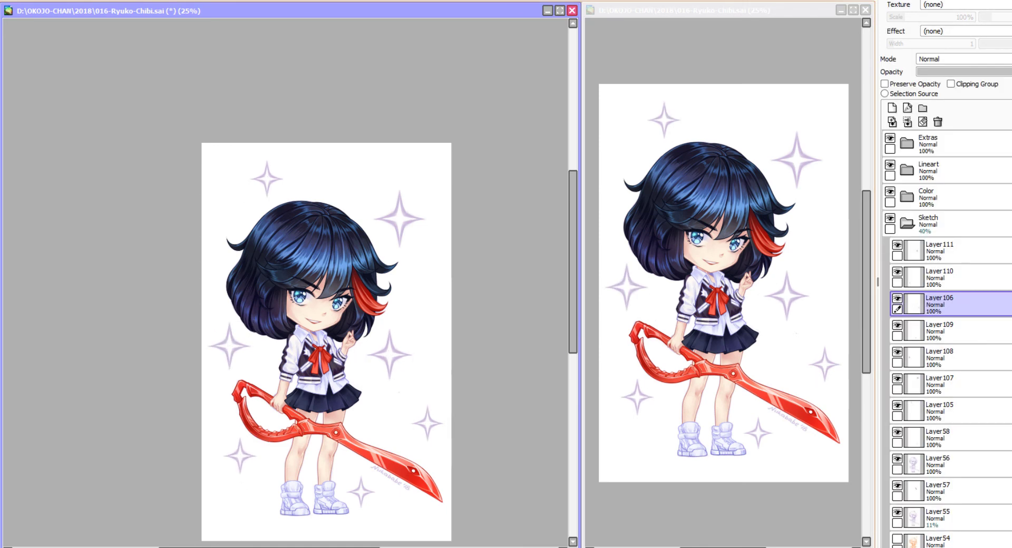
# Adjust the positions of the large sparkles beside the head, the sleeve and the raised hand.
pyautogui.scroll(-2, 457, 524)
pyautogui.click(938, 384)
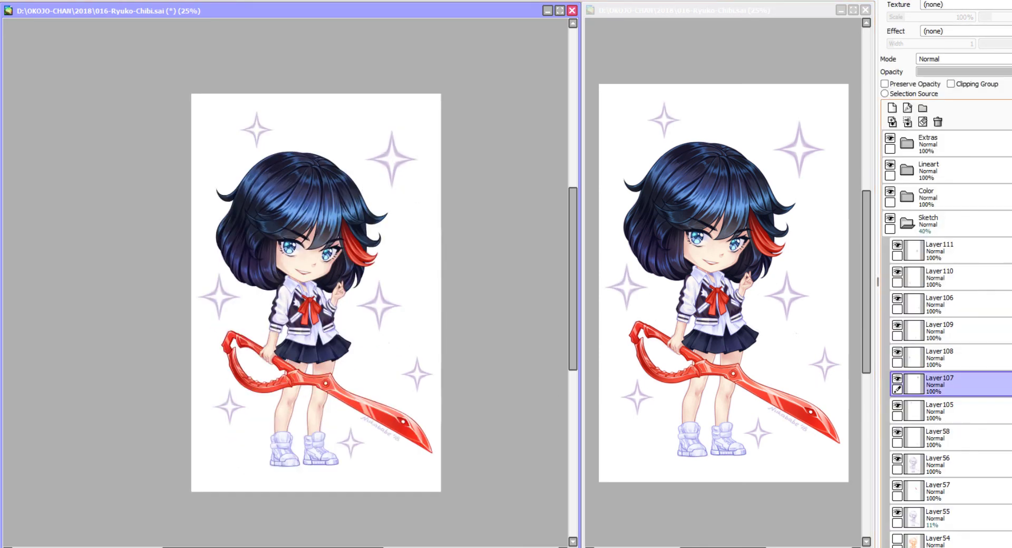
pyautogui.hotkey('ctrl', 't')
pyautogui.moveTo(218, 297); pyautogui.dragTo(215, 293)
pyautogui.press('Return')
pyautogui.hotkey('ctrl', 't')
pyautogui.moveTo(379, 305); pyautogui.dragTo(372, 317)
pyautogui.press('Return')
# Shrink the sparkle above the blade slightly and move the sleeve-side sparkle a little lower.
pyautogui.click(938, 303)
pyautogui.hotkey('ctrl', 't')
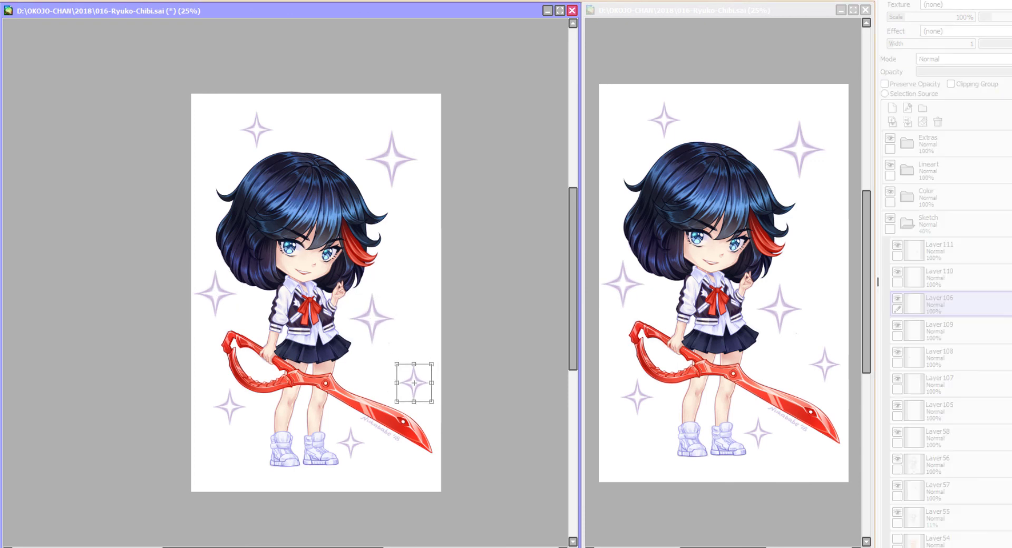
pyautogui.press('Return')
pyautogui.click(938, 357)
pyautogui.hotkey('ctrl', 't')
pyautogui.moveTo(215, 293); pyautogui.dragTo(218, 302)
pyautogui.press('Return')
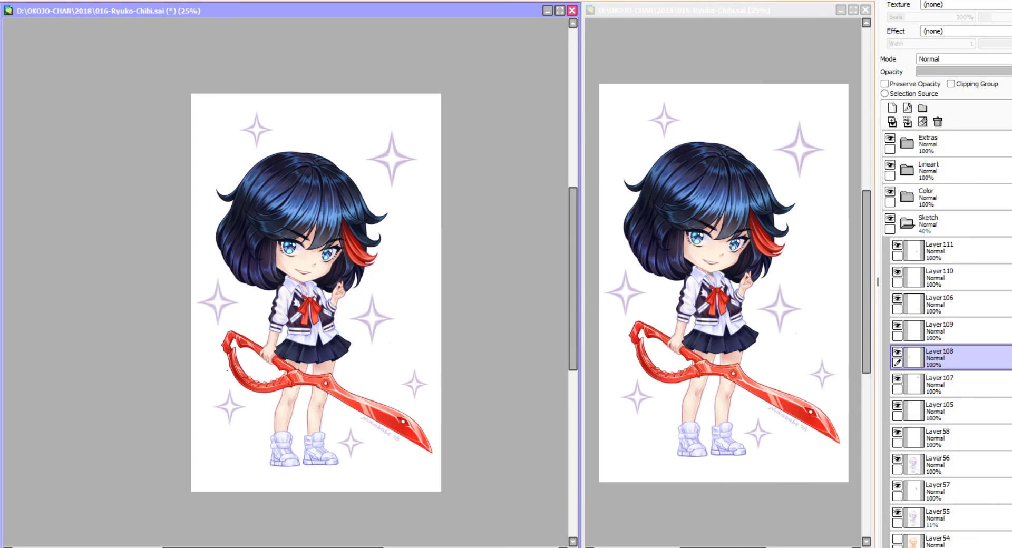
# Move the shoe-side sparkle outward and down, and shift the small sparkle above the hair toward the near canvas edge.
pyautogui.click(939, 330)
pyautogui.hotkey('ctrl', 't')
pyautogui.moveTo(351, 442); pyautogui.dragTo(360, 447)
pyautogui.press('Return')
pyautogui.hotkey('ctrl', 't')
pyautogui.press('Return')
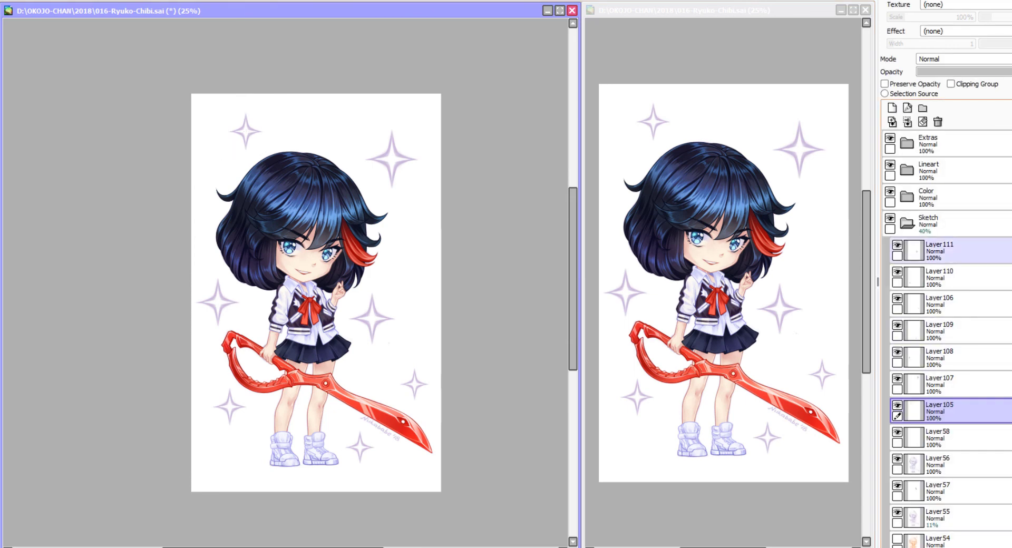
# Collapse the Sketch folder, lower its opacity to 13%, and add a new layer at the top of the Extras folder.
pyautogui.click(907, 222)
pyautogui.click(929, 222)
pyautogui.moveTo(955, 72); pyautogui.dragTo(937, 72)
pyautogui.click(907, 143)
pyautogui.click(906, 303)
pyautogui.scroll(3, 316, 264)
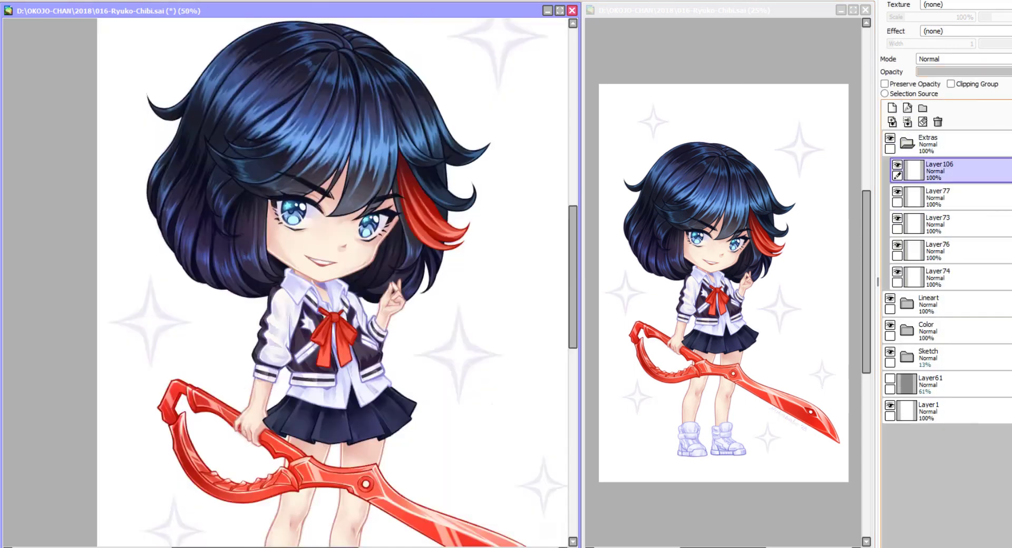
# Open the Color folder, select the clipped Luminosity layer Layer99, and inspect the face and uniform up close.
pyautogui.click(941, 331)
pyautogui.click(907, 303)
pyautogui.click(906, 331)
pyautogui.click(941, 438)
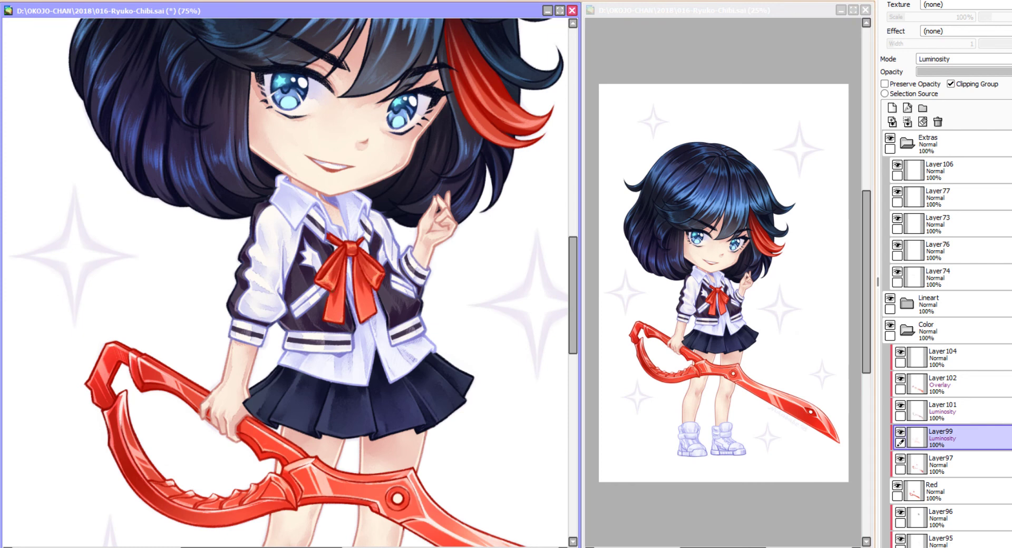
pyautogui.scroll(1, 285, 282)
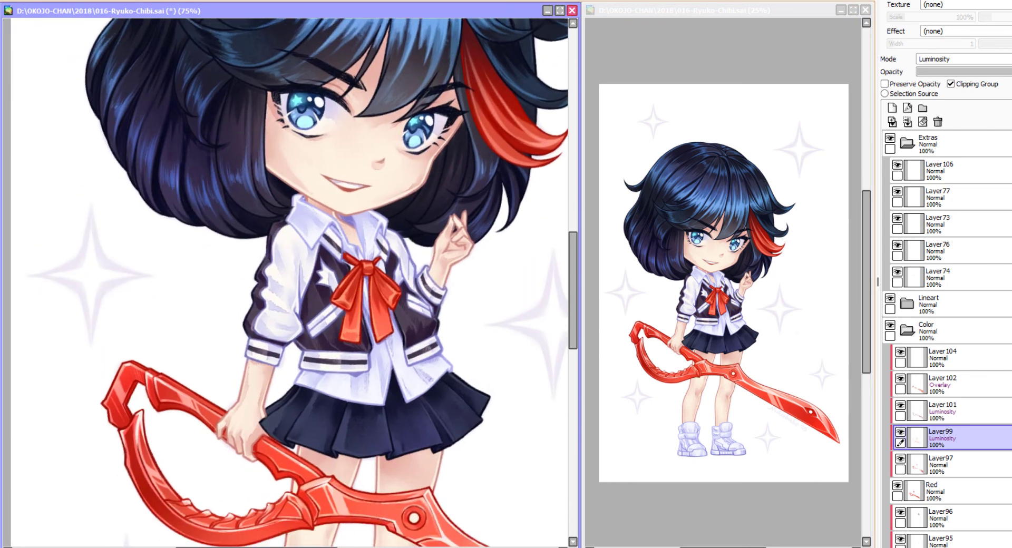
pyautogui.scroll(10, 295, 282)
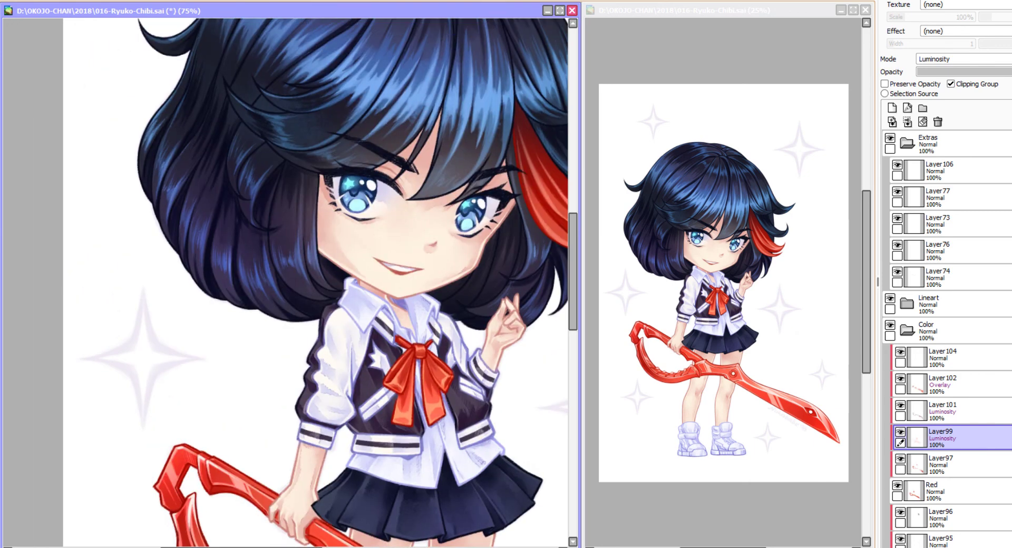
# On the new top layer in Extras, paint one quarter of the large sparkle beside the head in red over its sketch.
pyautogui.click(940, 170)
pyautogui.hotkey('ctrl', '+')
pyautogui.moveTo(243, 230); pyautogui.dragTo(237, 267)
pyautogui.hotkey('ctrl', '+')
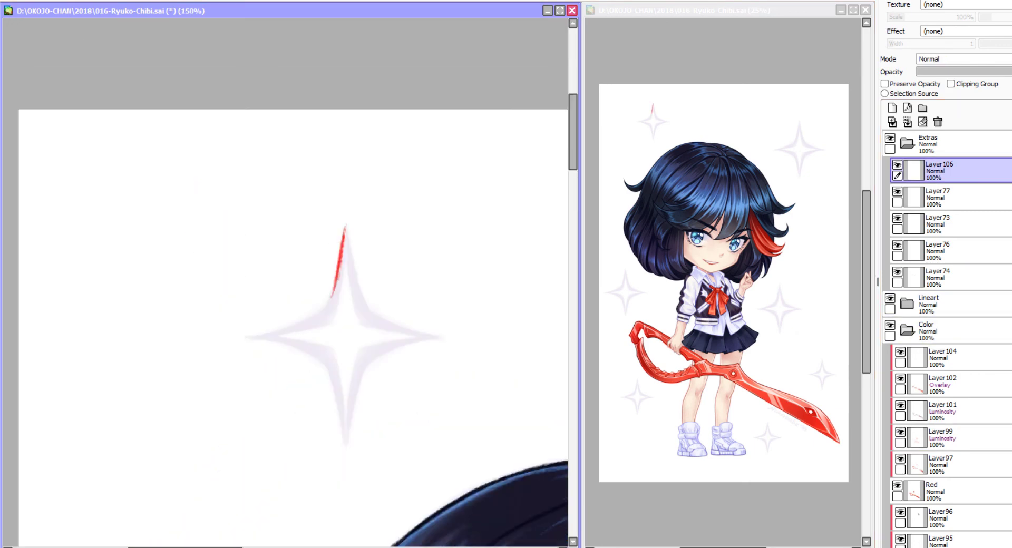
pyautogui.hotkey('ctrl', 'z')
pyautogui.hotkey('ctrl', '+')
pyautogui.moveTo(293, 172); pyautogui.dragTo(283, 245)
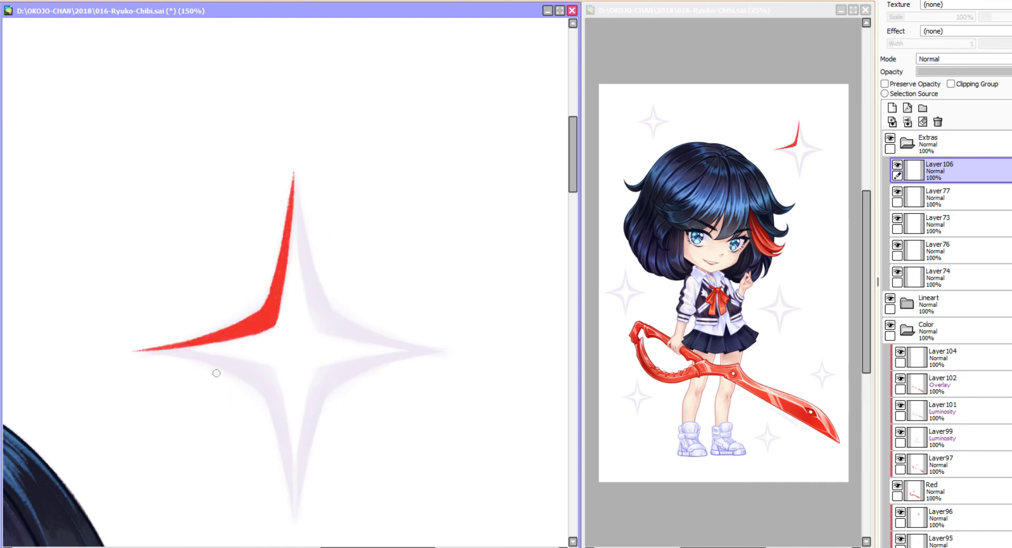
# Mirror copies of the red quarter horizontally and vertically to complete the four-pointed sparkle, and merge them into one layer.
pyautogui.hotkey('ctrl', 'c')
pyautogui.hotkey('ctrl', 'v')
pyautogui.hotkey('ctrl', 't')
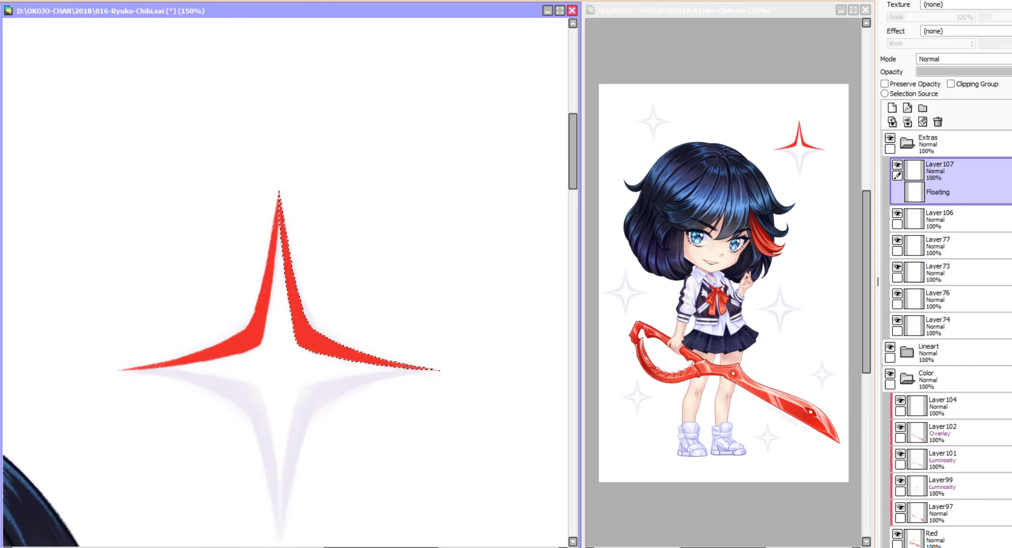
pyautogui.press('Return')
pyautogui.hotkey('ctrl', 'c')
pyautogui.hotkey('ctrl', 'v')
pyautogui.hotkey('ctrl', 't')
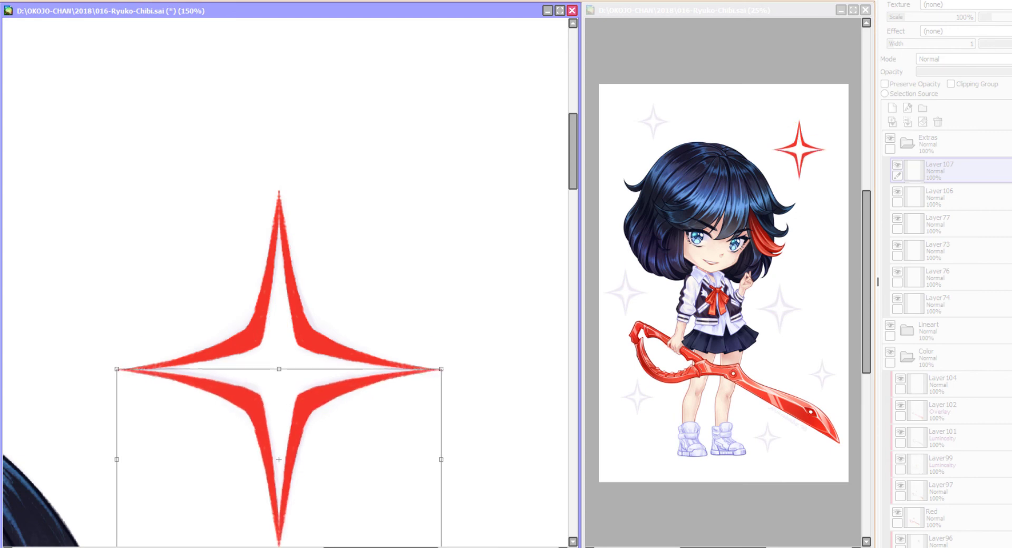
pyautogui.press('Return')
pyautogui.hotkey('ctrl', 'e')
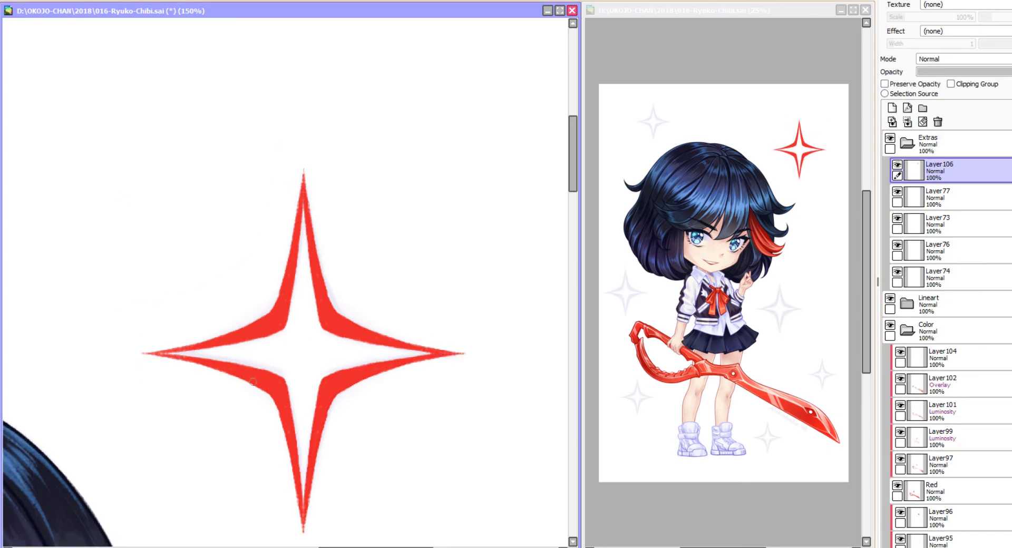
# Paste a copy of the red sparkle and scale it to fit the small sketched sparkle above the hair.
pyautogui.scroll(-4, 253, 381)
pyautogui.scroll(2, 292, 356)
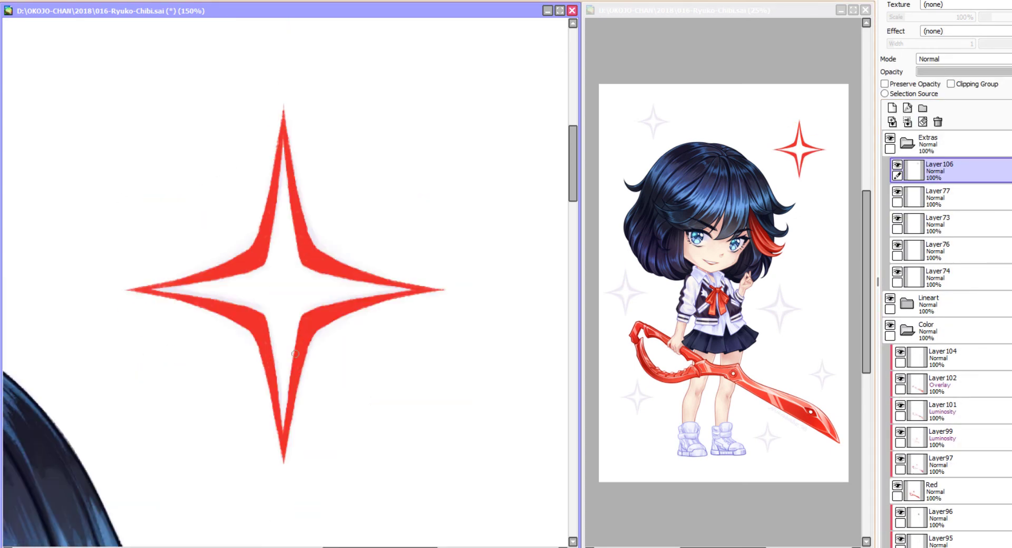
pyautogui.scroll(3, 247, 364)
pyautogui.scroll(-4, 320, 362)
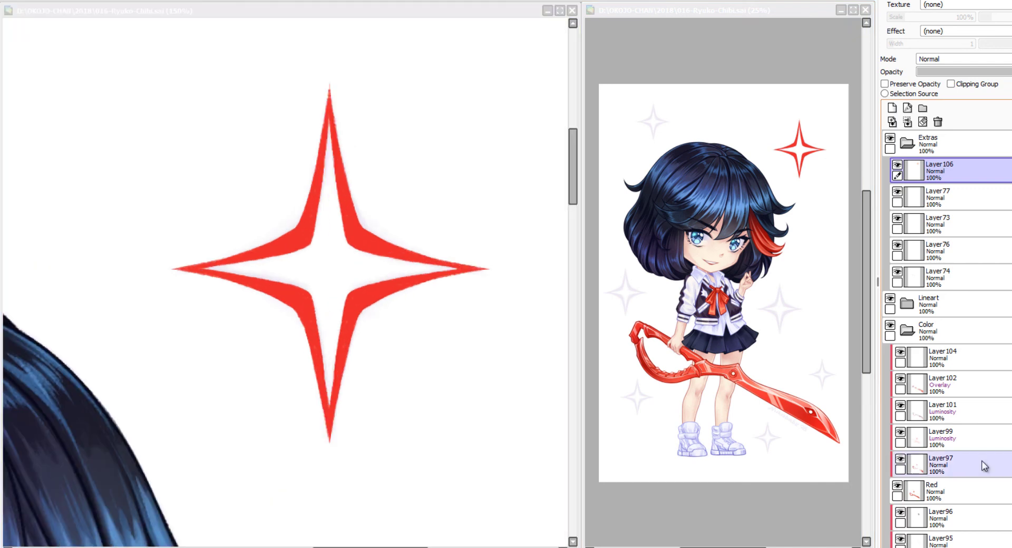
pyautogui.scroll(-2, 459, 388)
pyautogui.scroll(2, 458, 388)
pyautogui.hotkey('ctrl', 'v')
pyautogui.scroll(-2, 459, 393)
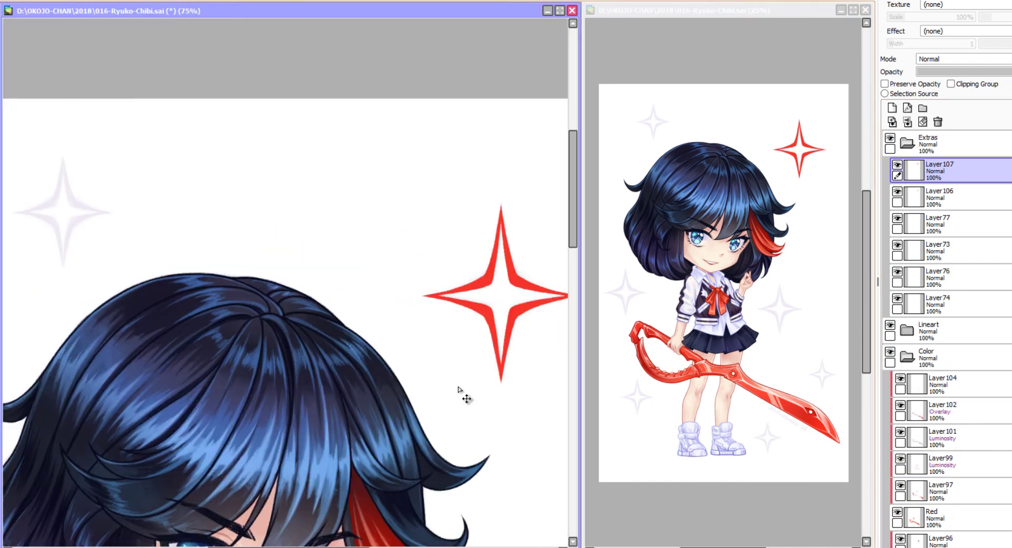
pyautogui.hotkey('ctrl', 't')
pyautogui.press('Return')
pyautogui.scroll(3, 459, 389)
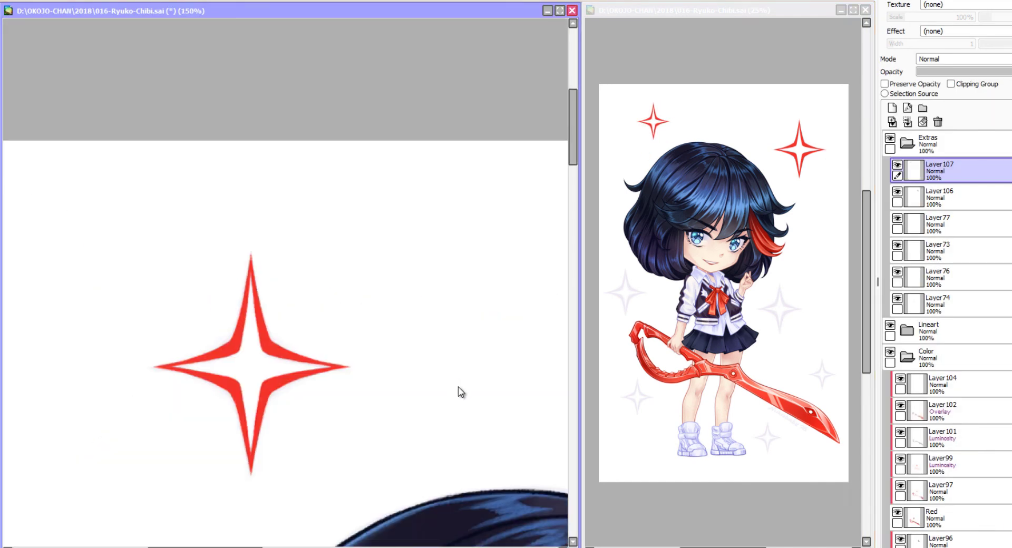
# Paste another red sparkle and fit it over the sketched sparkle beneath the raised hand.
pyautogui.scroll(-2, 463, 400)
pyautogui.hotkey('ctrl', 'v')
pyautogui.hotkey('ctrl', 't')
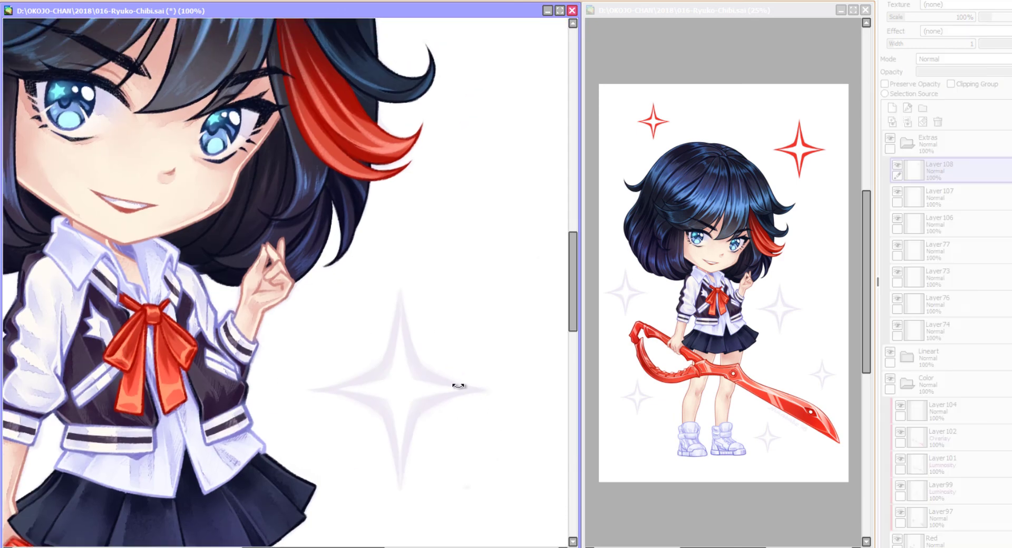
pyautogui.scroll(-1, 457, 388)
pyautogui.press('Return')
pyautogui.scroll(-1, 458, 393)
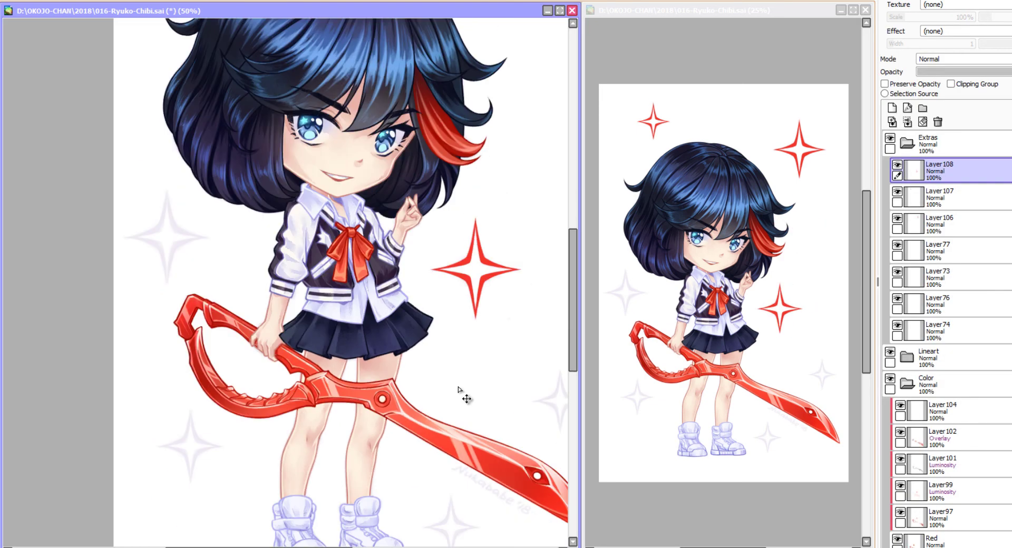
# Paste red sparkles and fit them over the sketched ones beside the sleeve and above the blade.
pyautogui.hotkey('ctrl', 'v')
pyautogui.hotkey('ctrl', 't')
pyautogui.press('Return')
pyautogui.scroll(-3, 458, 391)
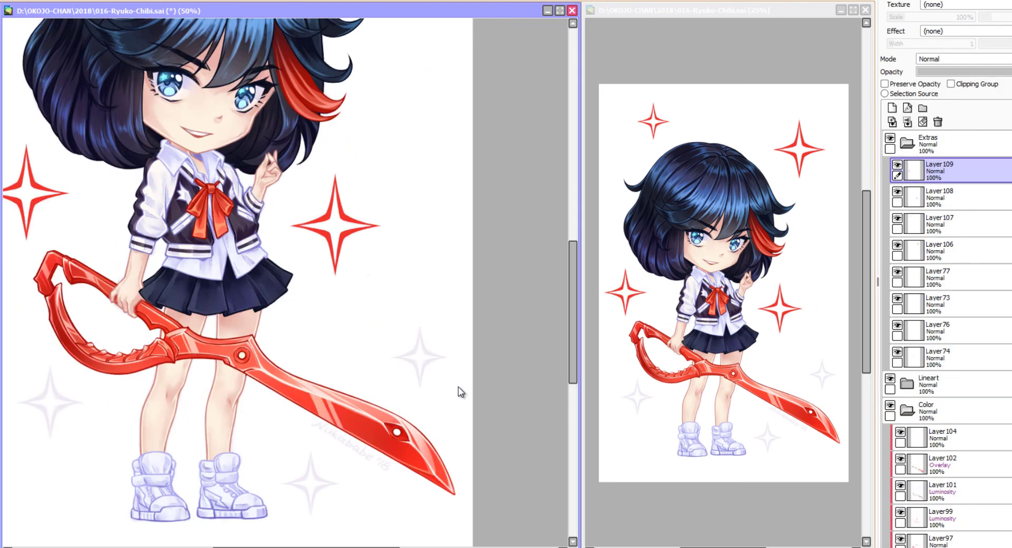
pyautogui.hscroll(2, 458, 392)
pyautogui.hotkey('ctrl', 'v')
pyautogui.hotkey('ctrl', 't')
pyautogui.press('Return')
pyautogui.scroll(-1, 458, 387)
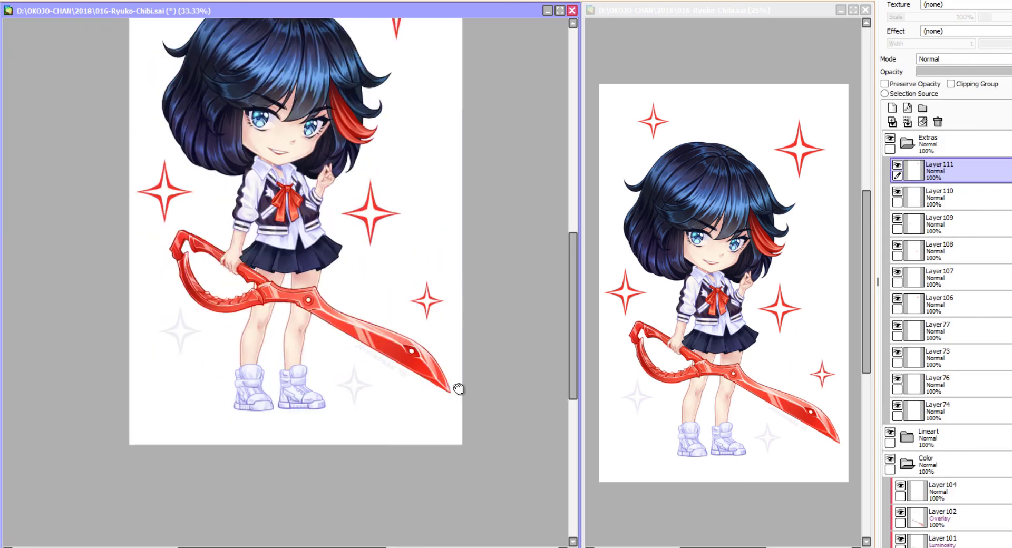
# Paste two more red sparkles and fit them over the sketches below the scissor handle and beside the shoes.
pyautogui.hotkey('ctrl', 'v')
pyautogui.hotkey('ctrl', 't')
pyautogui.press('Return')
pyautogui.hotkey('ctrl', 'v')
pyautogui.hotkey('ctrl', 't')
pyautogui.press('Return')
# Merge all the red sparkle layers in Extras into a single layer and hide the Sketch folder.
pyautogui.hotkey('ctrl', 'e')
pyautogui.hotkey('ctrl', 'e')
pyautogui.hotkey('ctrl', 'e')
pyautogui.hotkey('ctrl', 'e')
pyautogui.hotkey('ctrl', 'e')
pyautogui.hotkey('ctrl', 'e')
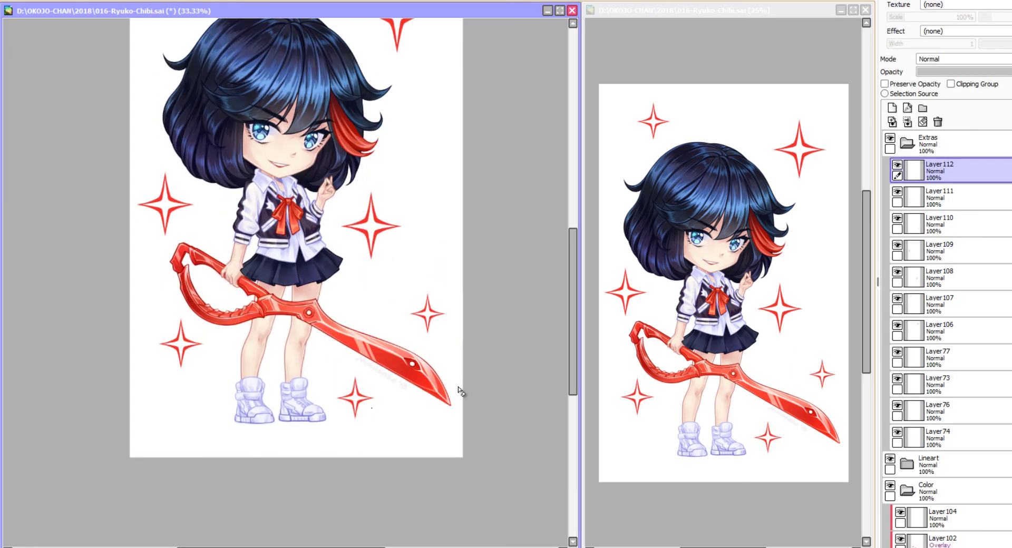
pyautogui.scroll(3, 457, 387)
pyautogui.scroll(1, 458, 389)
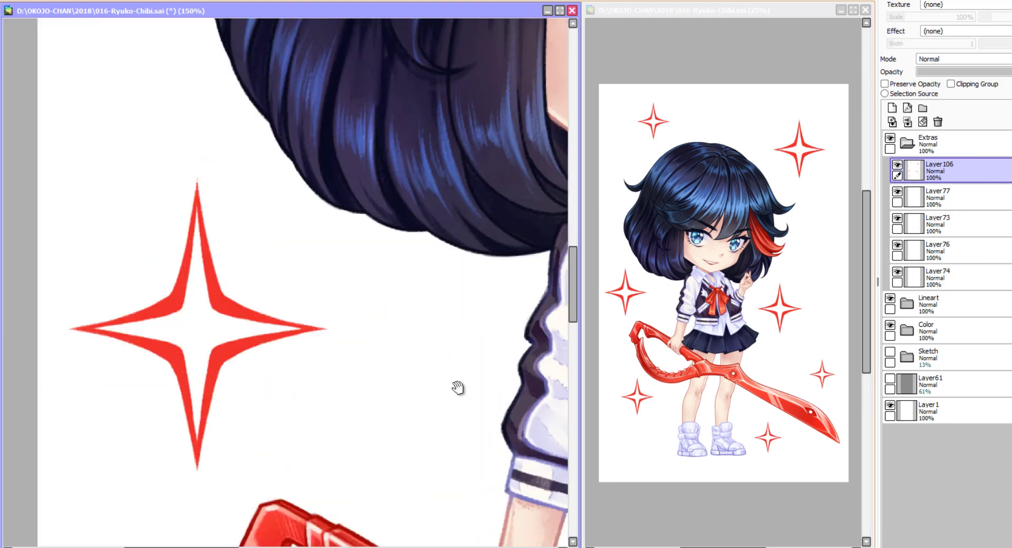
# Move the small red sparkle above the blade tip slightly closer to the canvas's right edge.
pyautogui.scroll(-5, 458, 391)
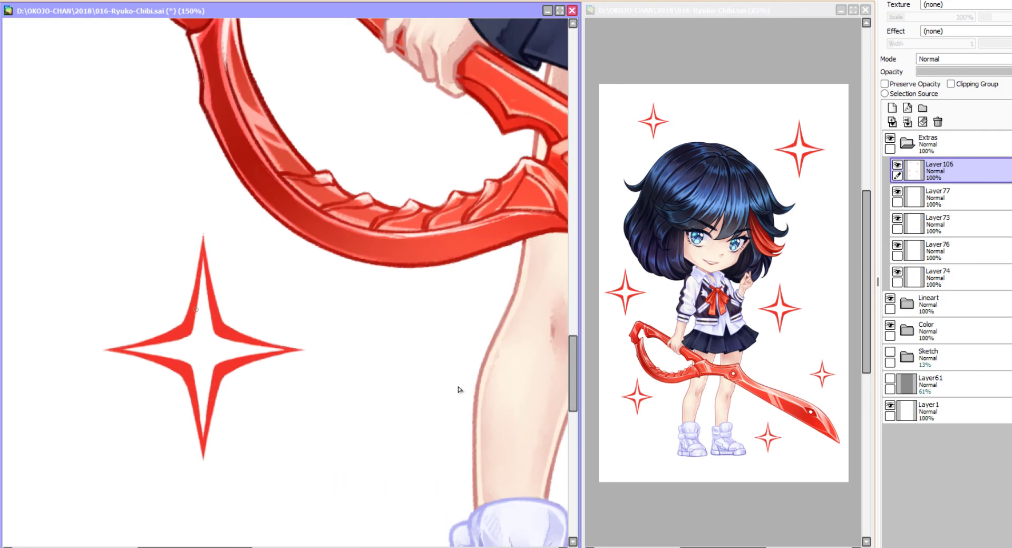
pyautogui.scroll(2, 458, 388)
pyautogui.hotkey('ctrl', 't')
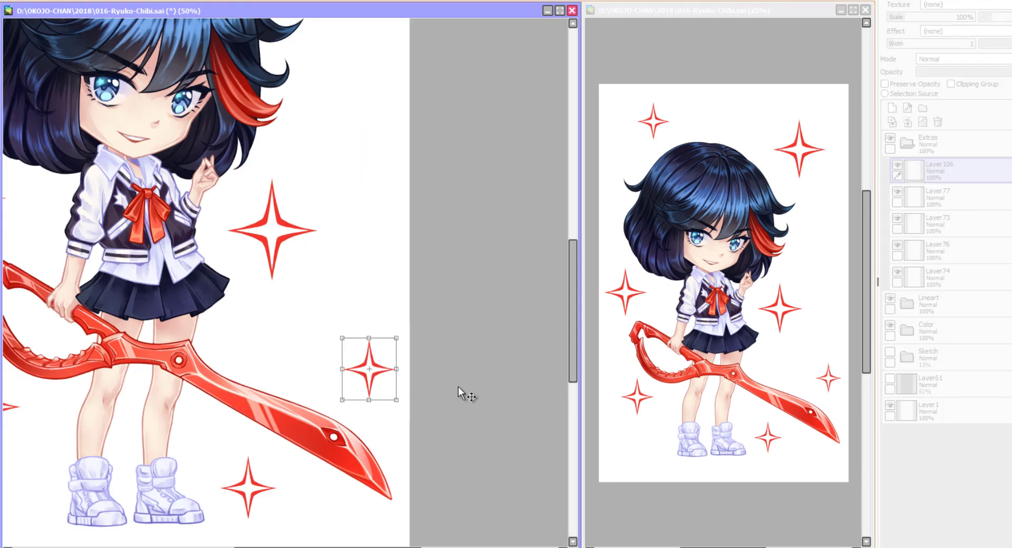
pyautogui.press('Return')
# Shift the large red sparkle at the canvas's upper right slightly outward and down, away from the hair.
pyautogui.scroll(1, 458, 387)
pyautogui.scroll(-2, 458, 387)
pyautogui.scroll(1, 457, 387)
pyautogui.hotkey('ctrl', 't')
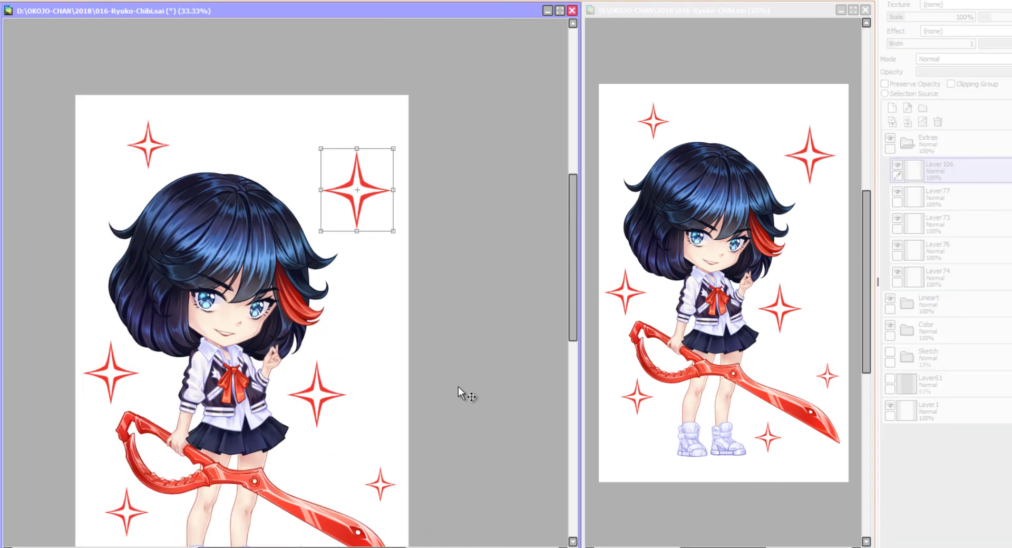
pyautogui.press('Return')
# Select the red sparkle beneath the raised hand and move it slightly right, away from the character.
pyautogui.scroll(-2, 458, 387)
pyautogui.scroll(2, 458, 387)
pyautogui.scroll(5, 458, 387)
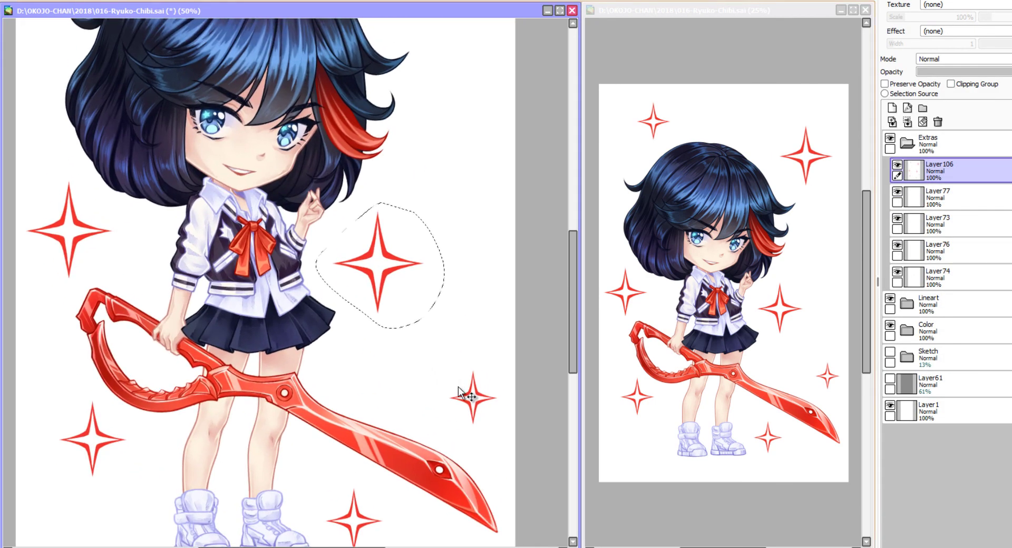
pyautogui.scroll(3, 458, 387)
pyautogui.hotkey('ctrl', 't')
pyautogui.press('Return')
# Nudge the red sparkle below the scissor handle slightly right and down, and save the illustration.
pyautogui.scroll(-5, 458, 392)
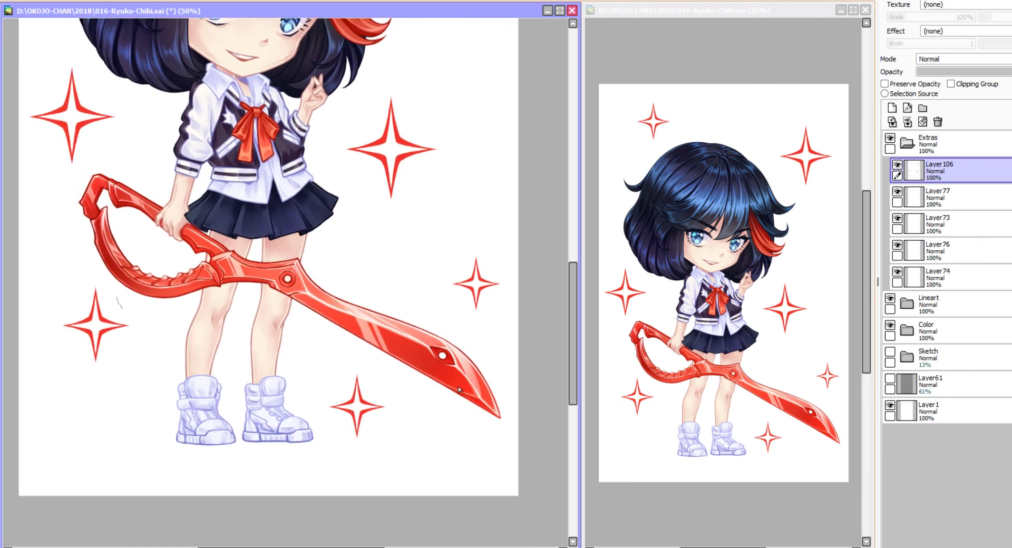
pyautogui.hotkey('ctrl', 't')
pyautogui.press('Return')
pyautogui.scroll(-2, 458, 393)
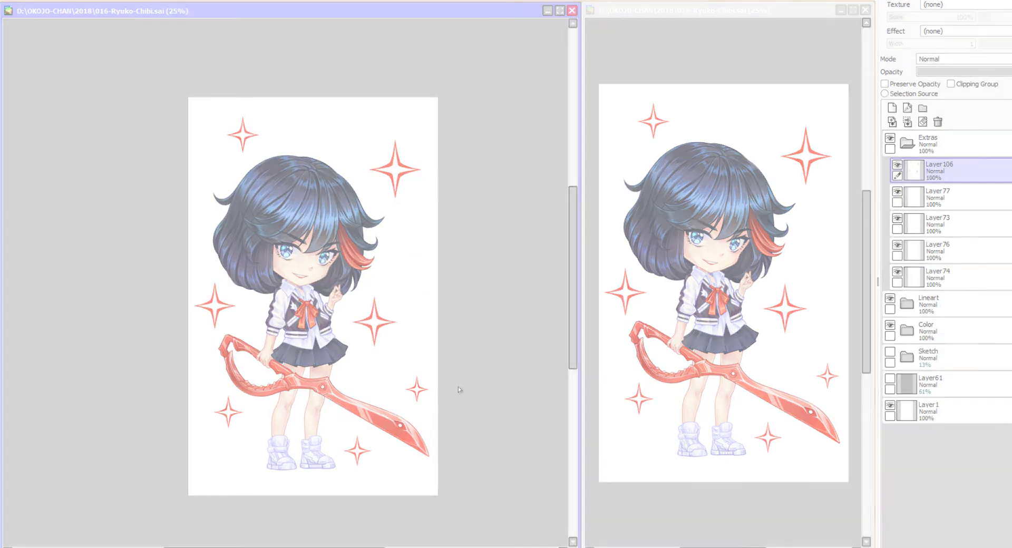